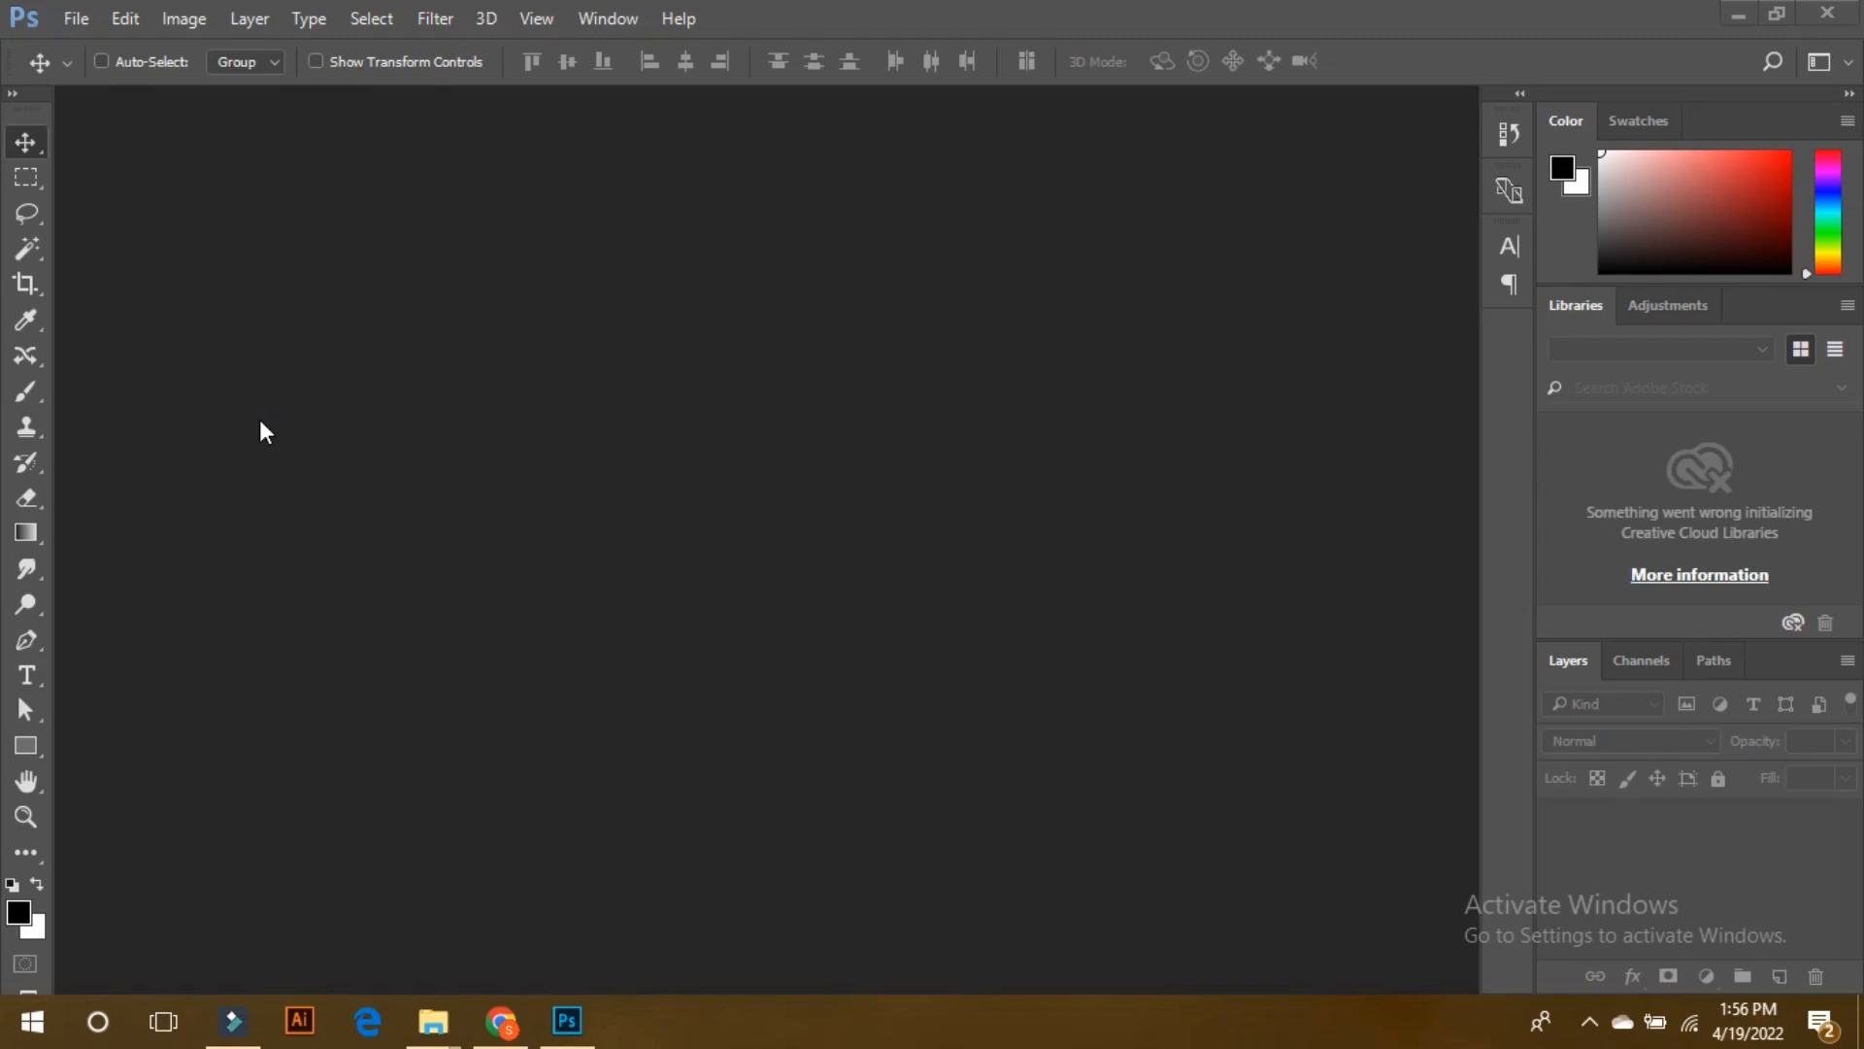
- Create a new 1500 × 1500 pixel RGB document at 72 pixels/inch with a white background
click(71, 21)
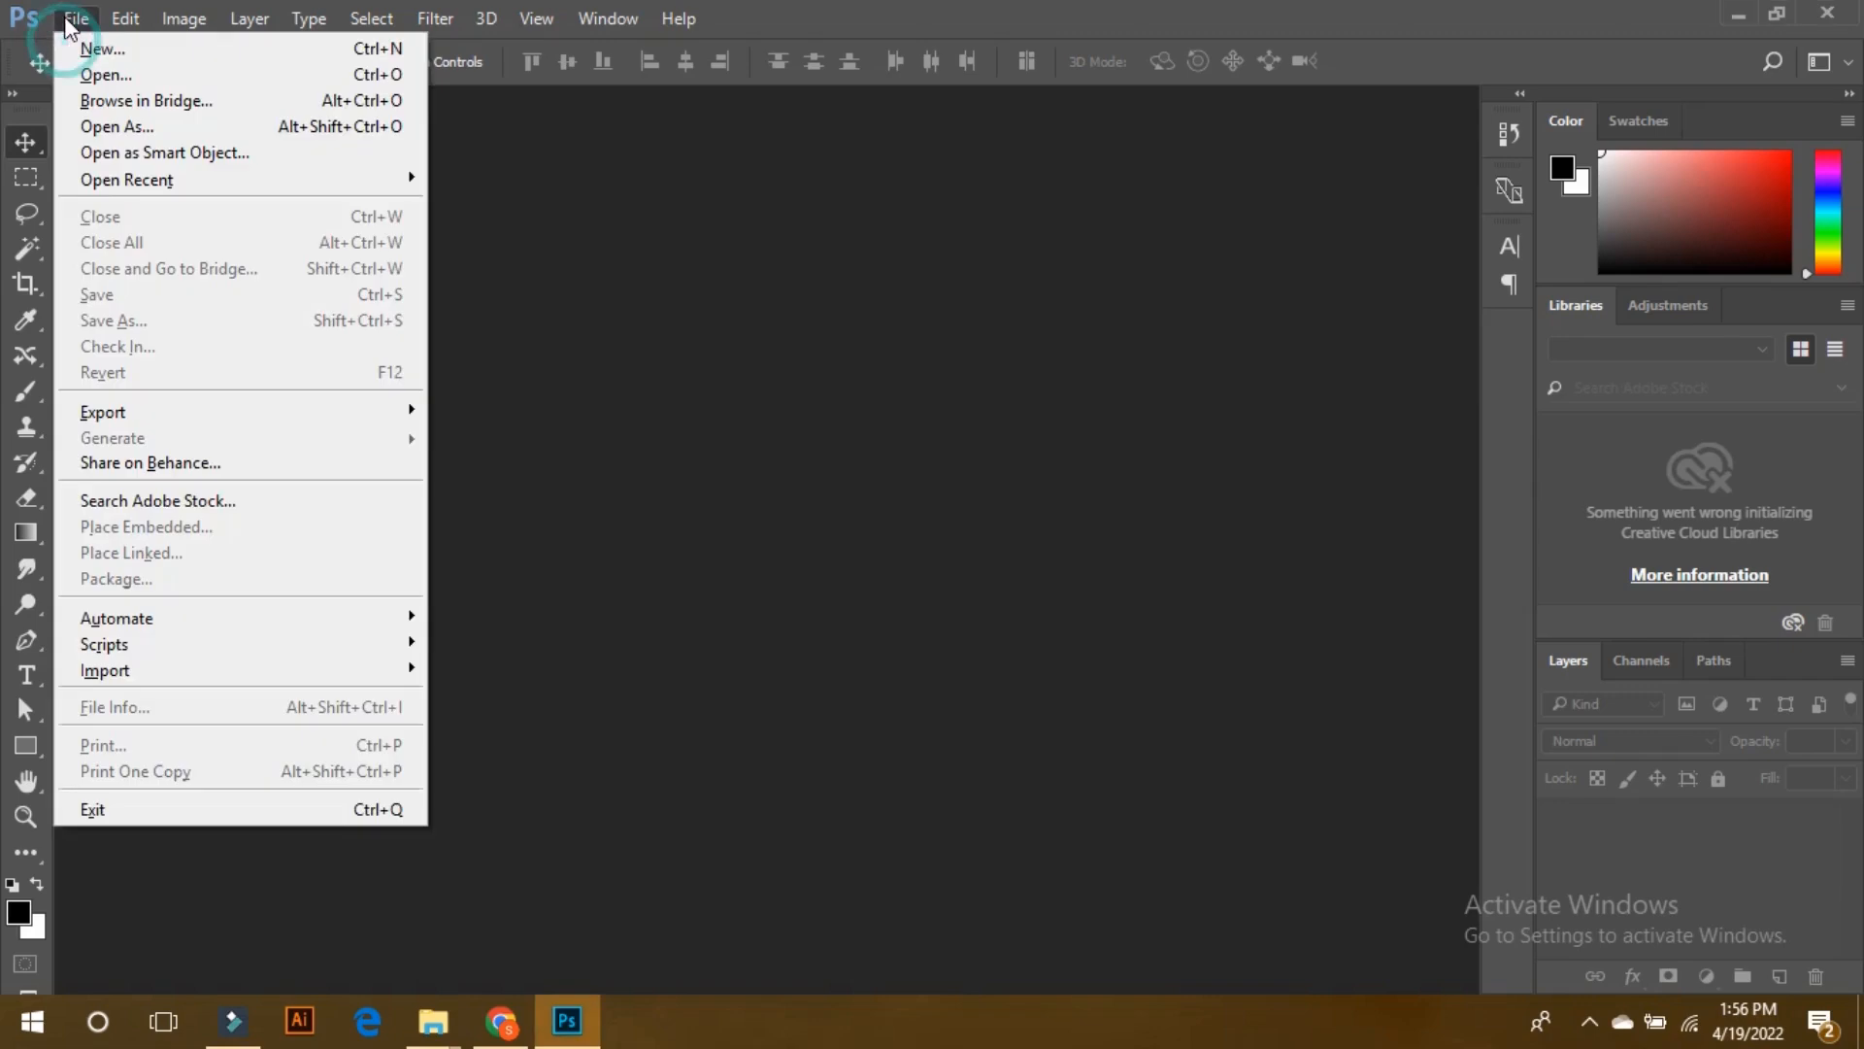
click(92, 49)
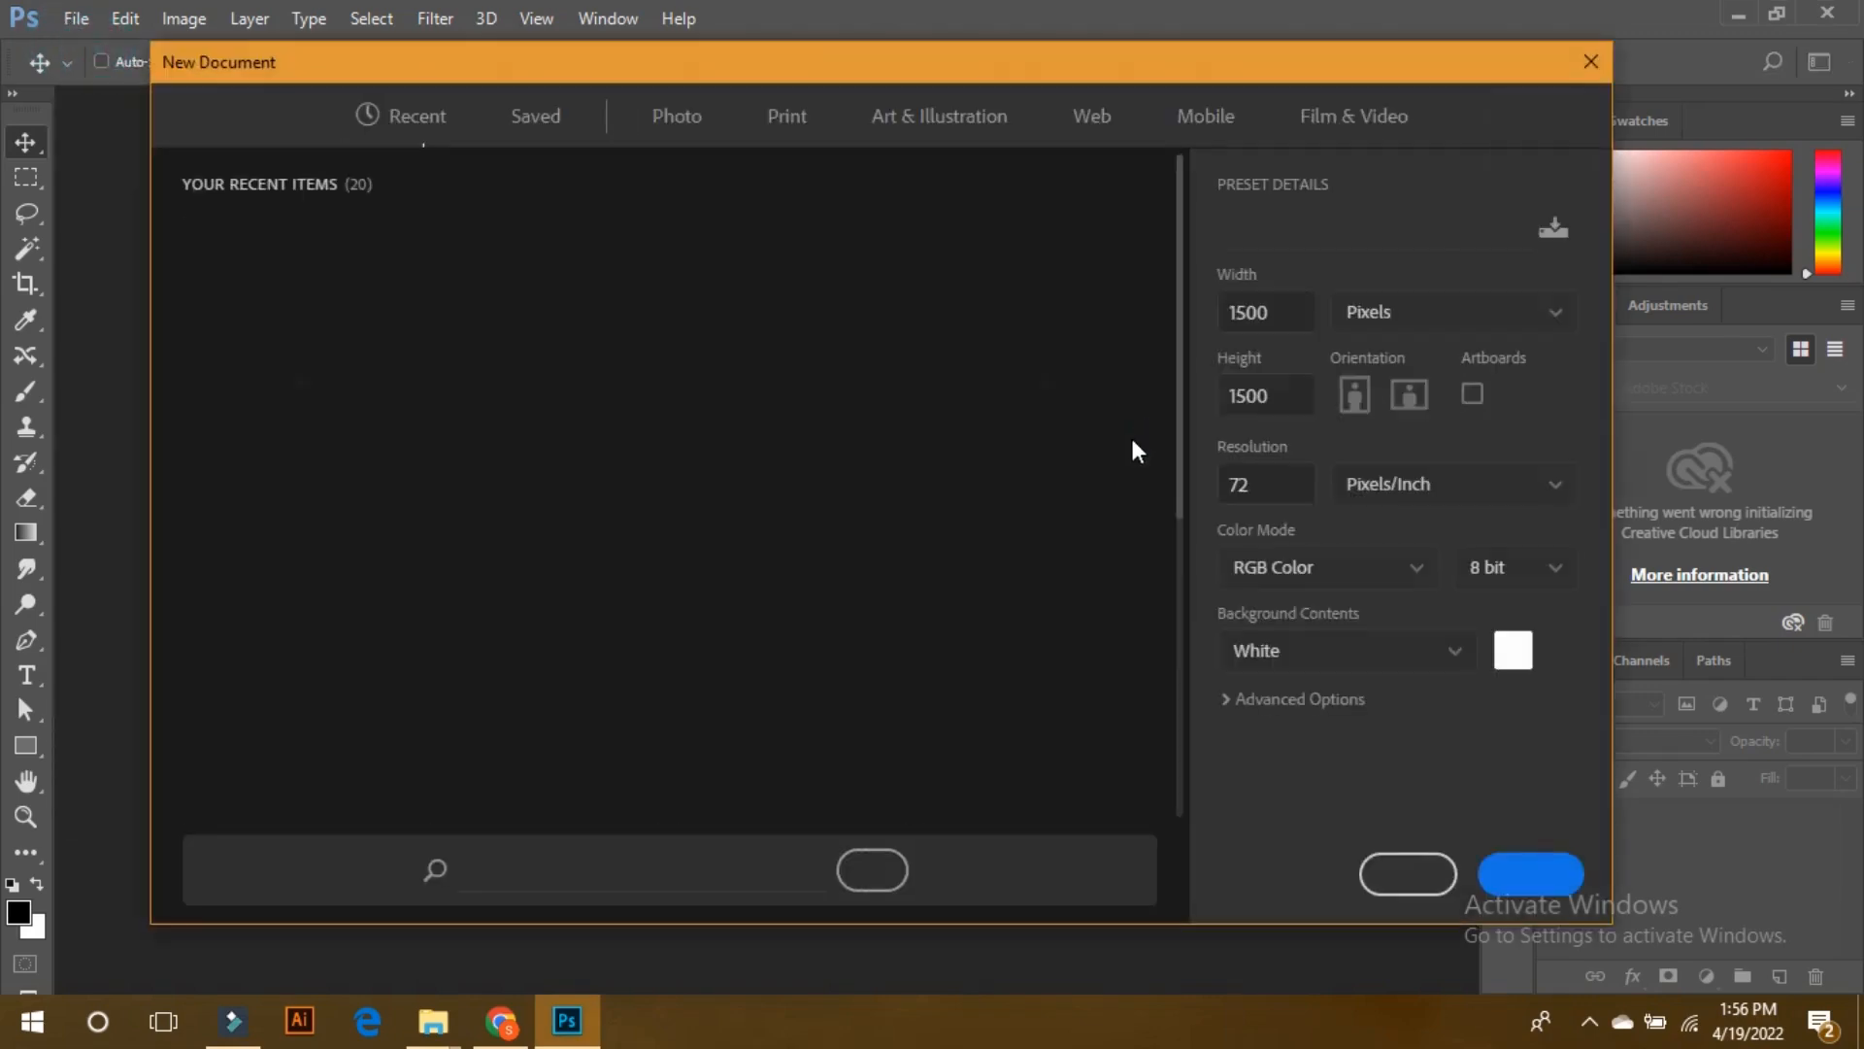
click(1530, 873)
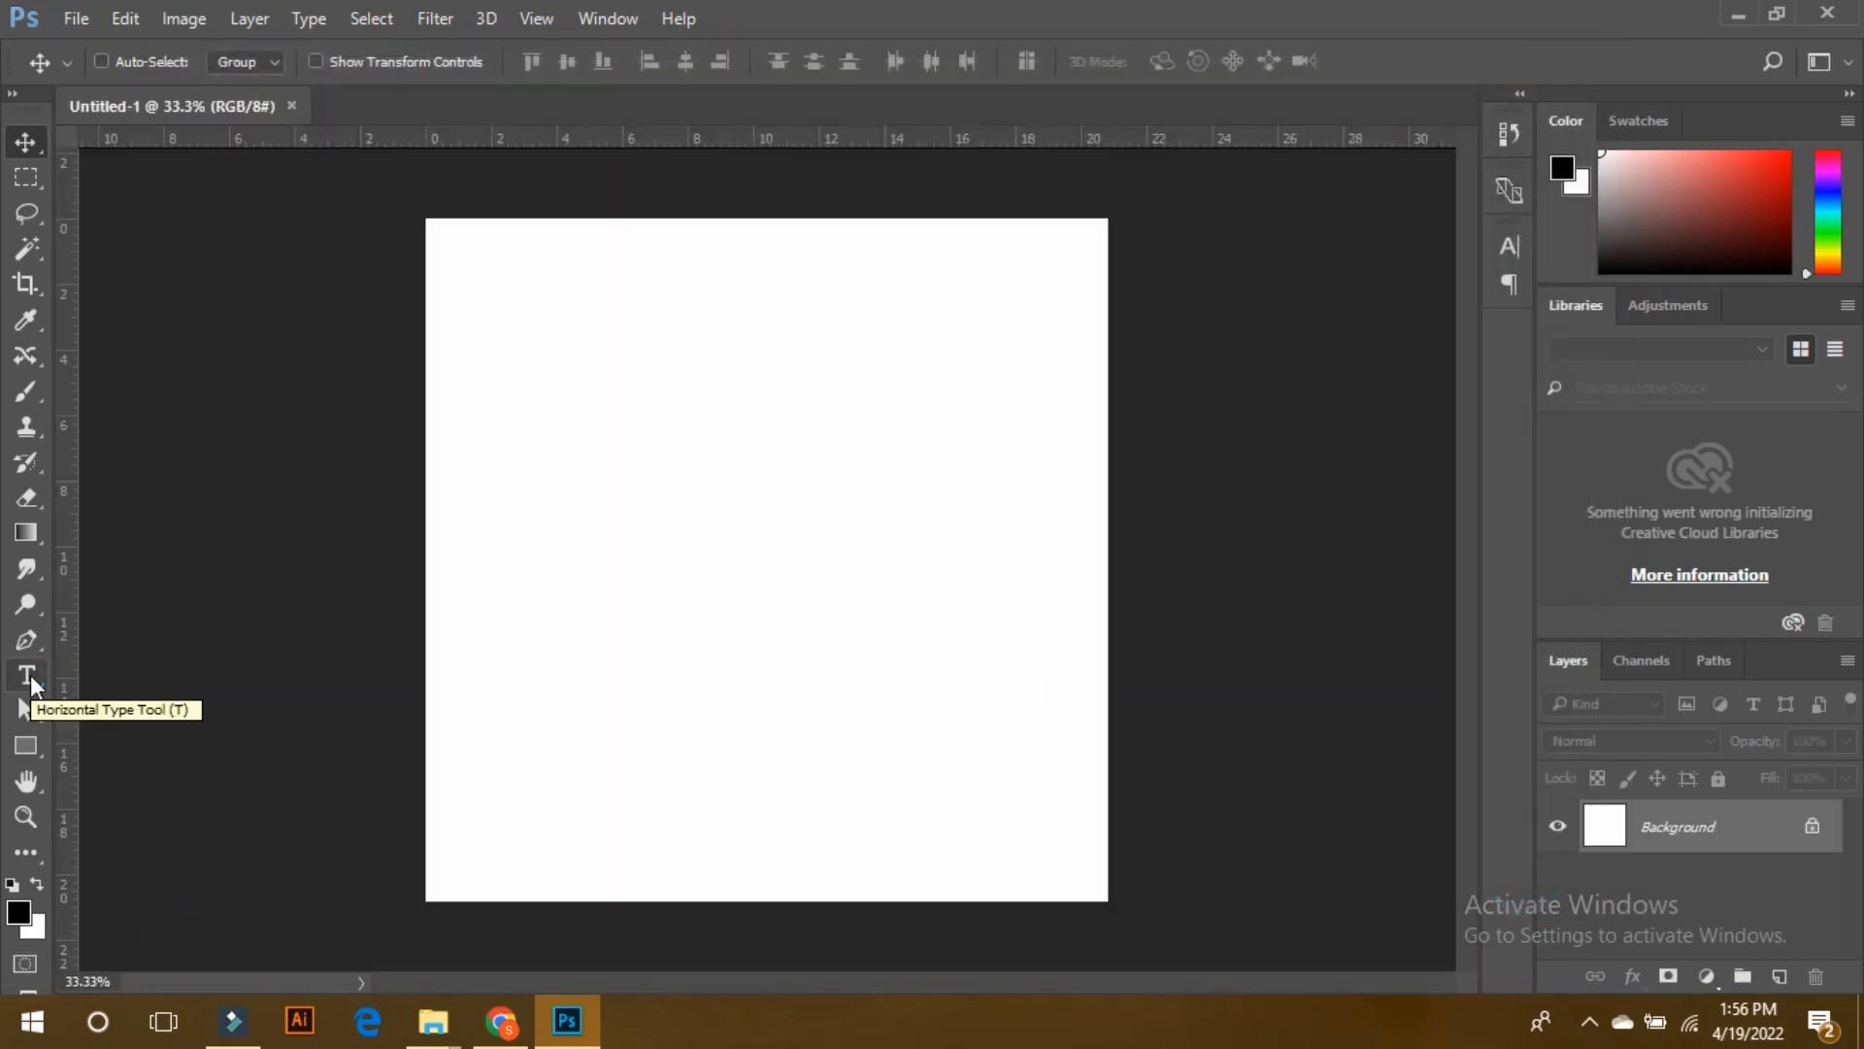
- Add the horizontal text "Hello World" in 80 pt Roboto Slab near the canvas's upper-left corner
click(29, 676)
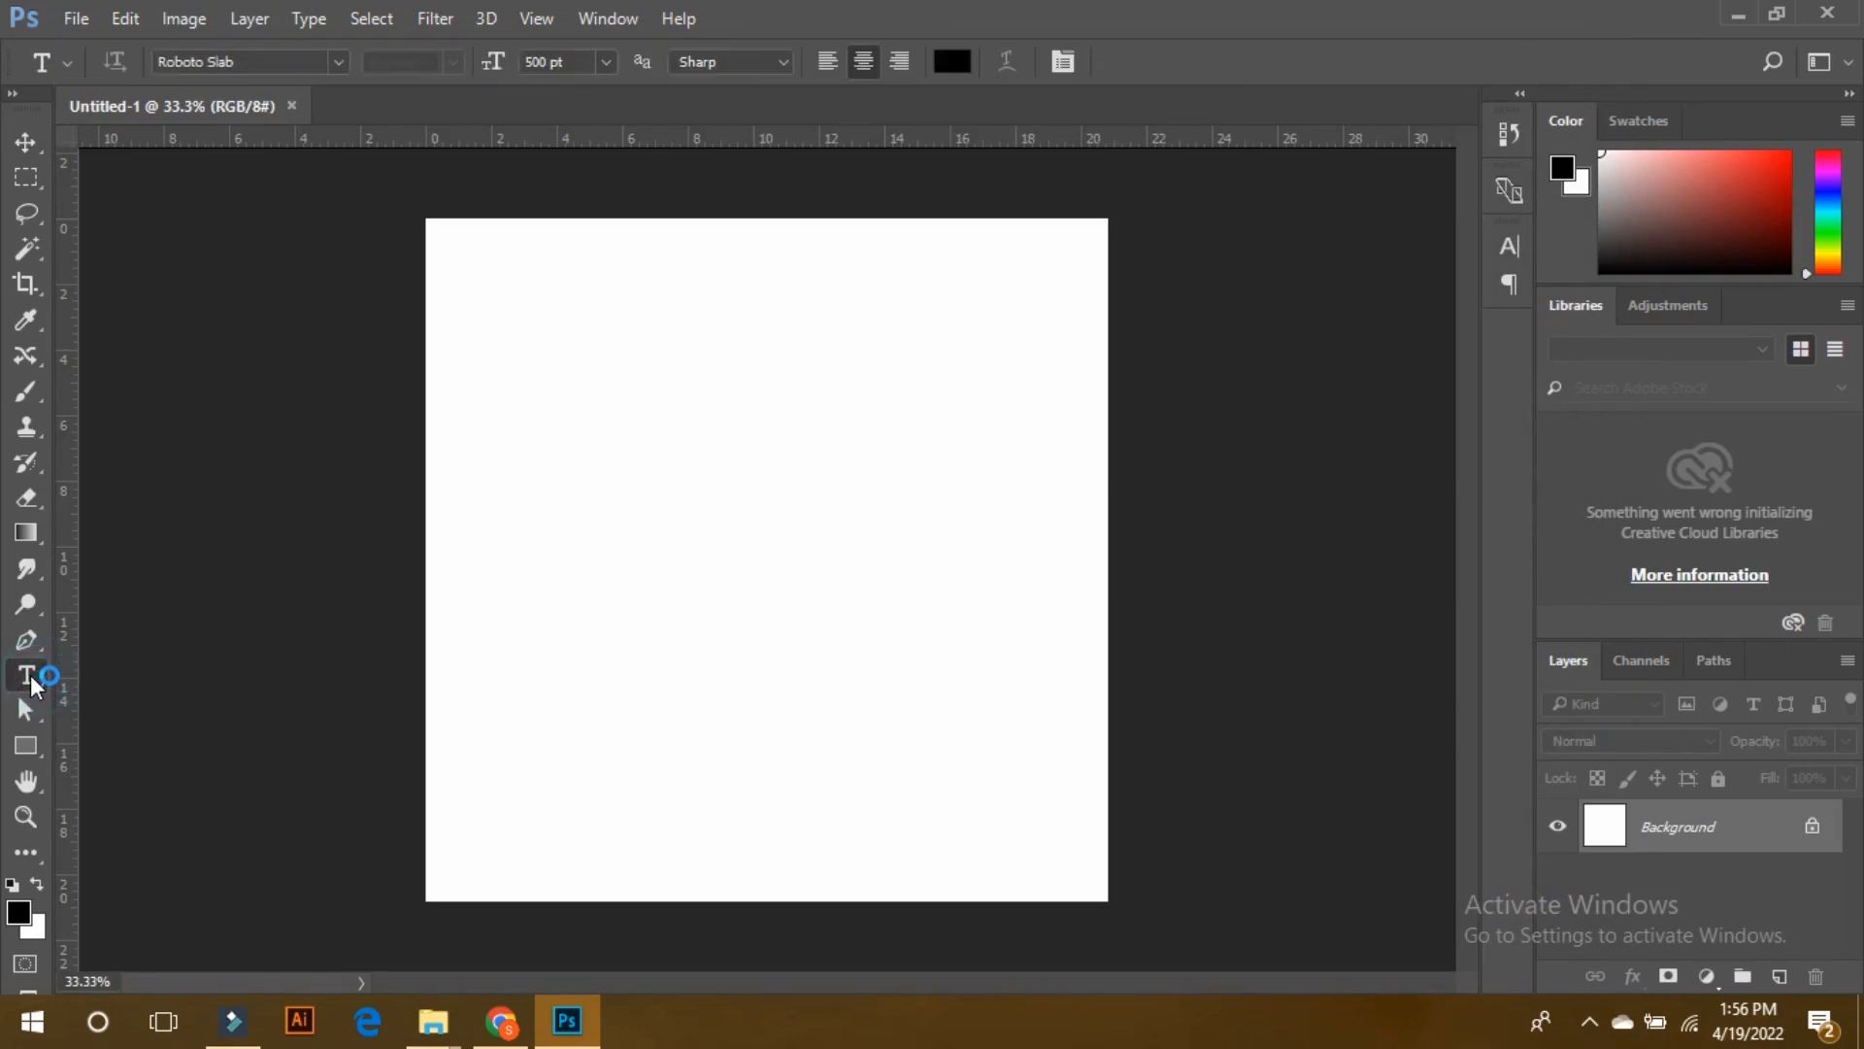
key(v)
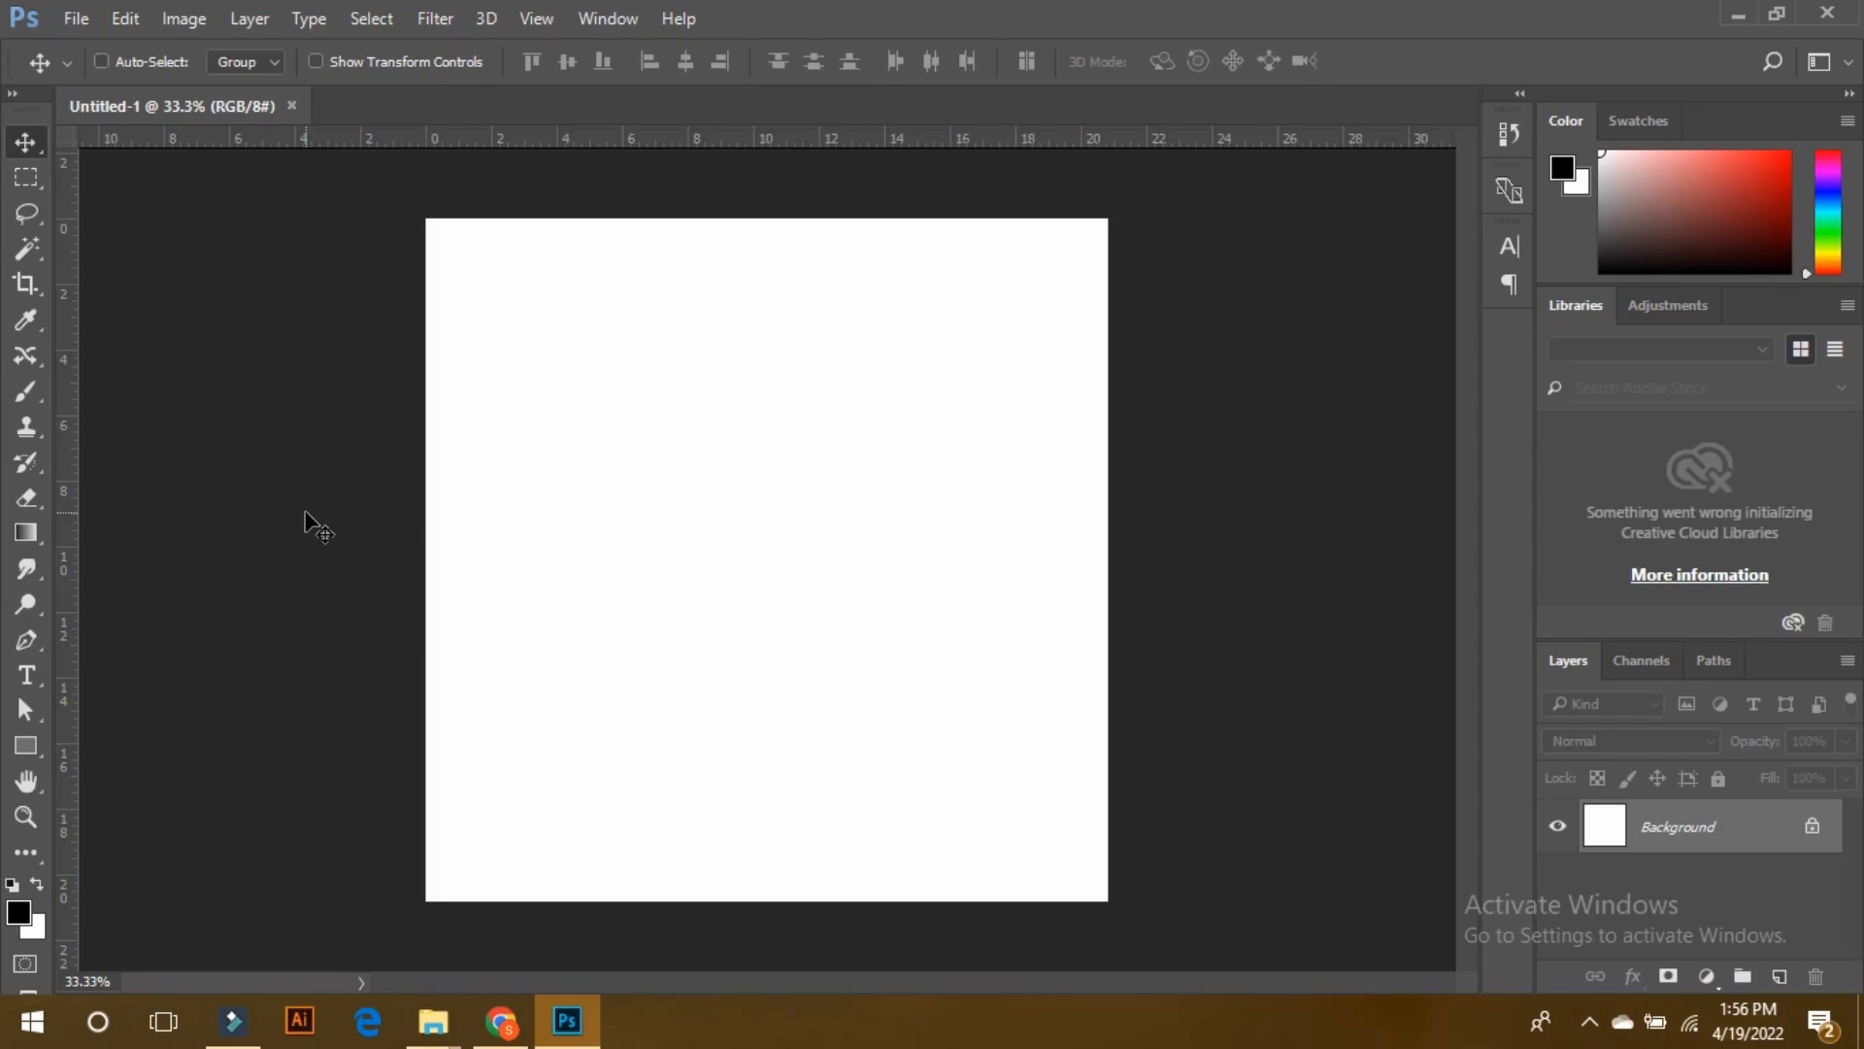
key(t)
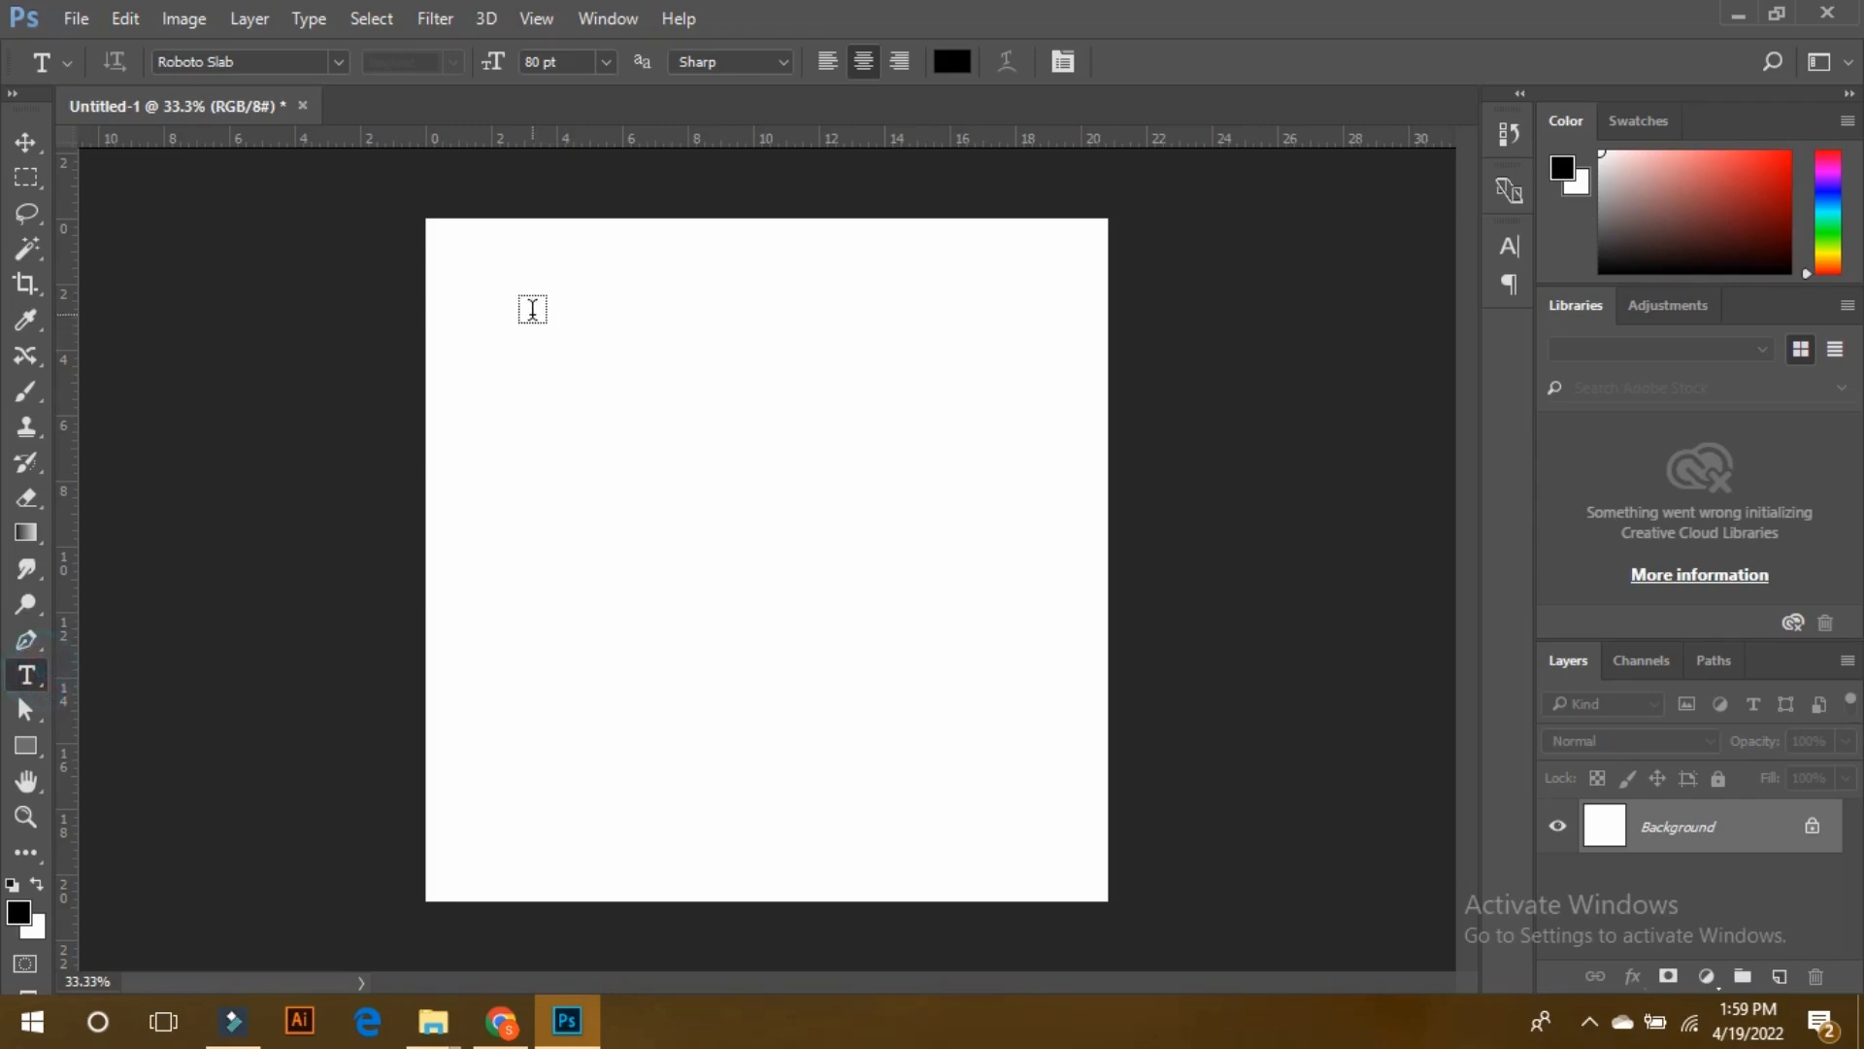
click(532, 308)
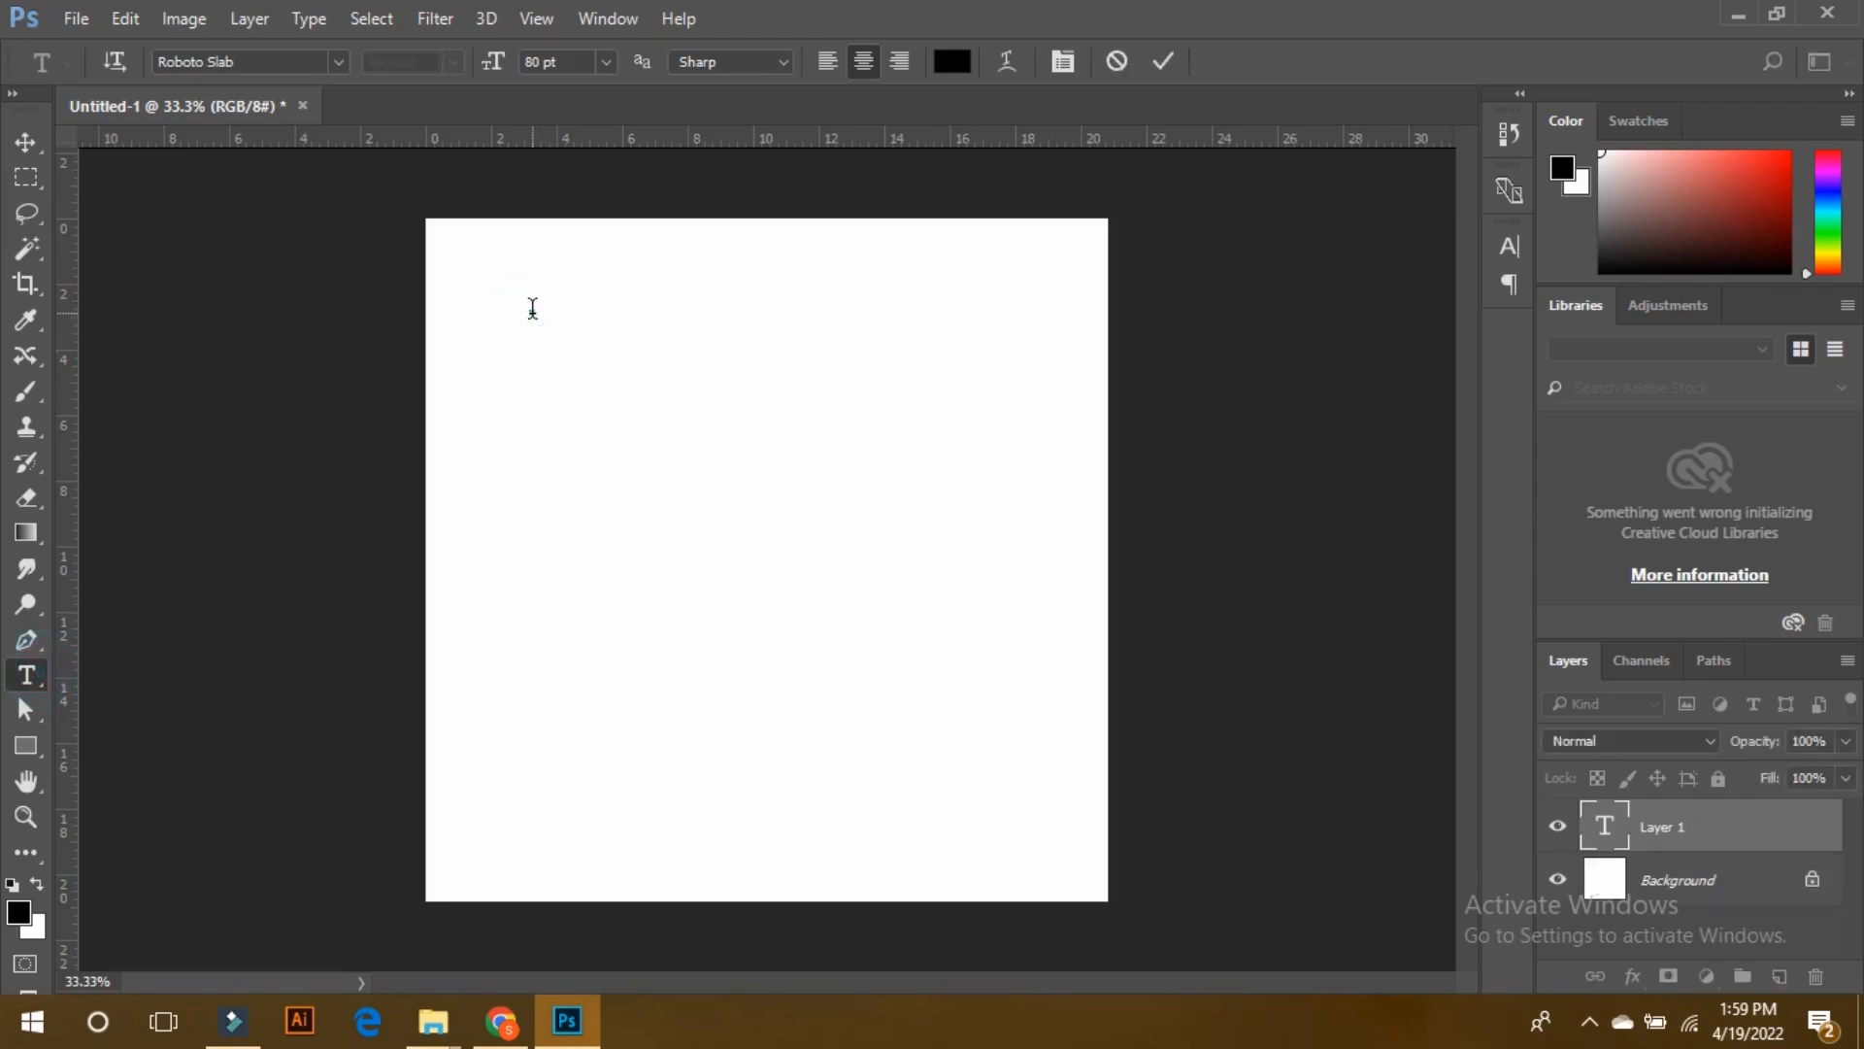
text(Hello W)
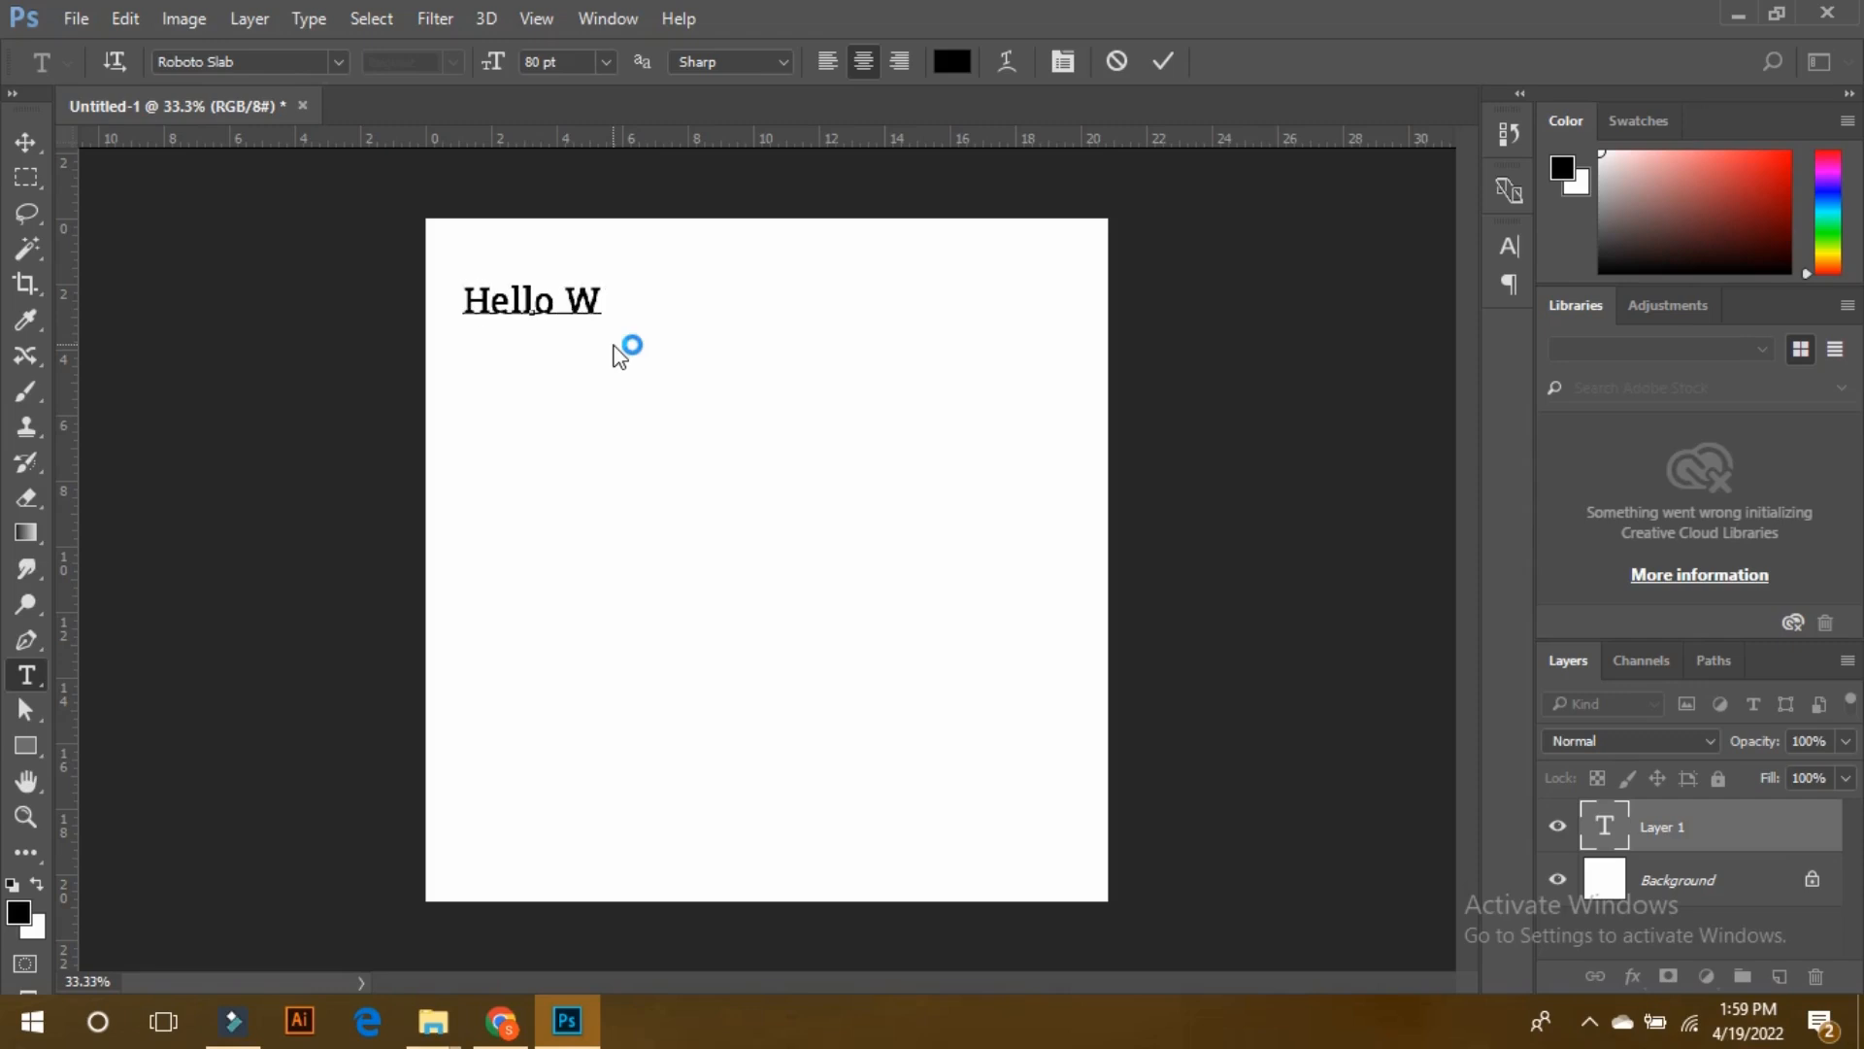
text(orld)
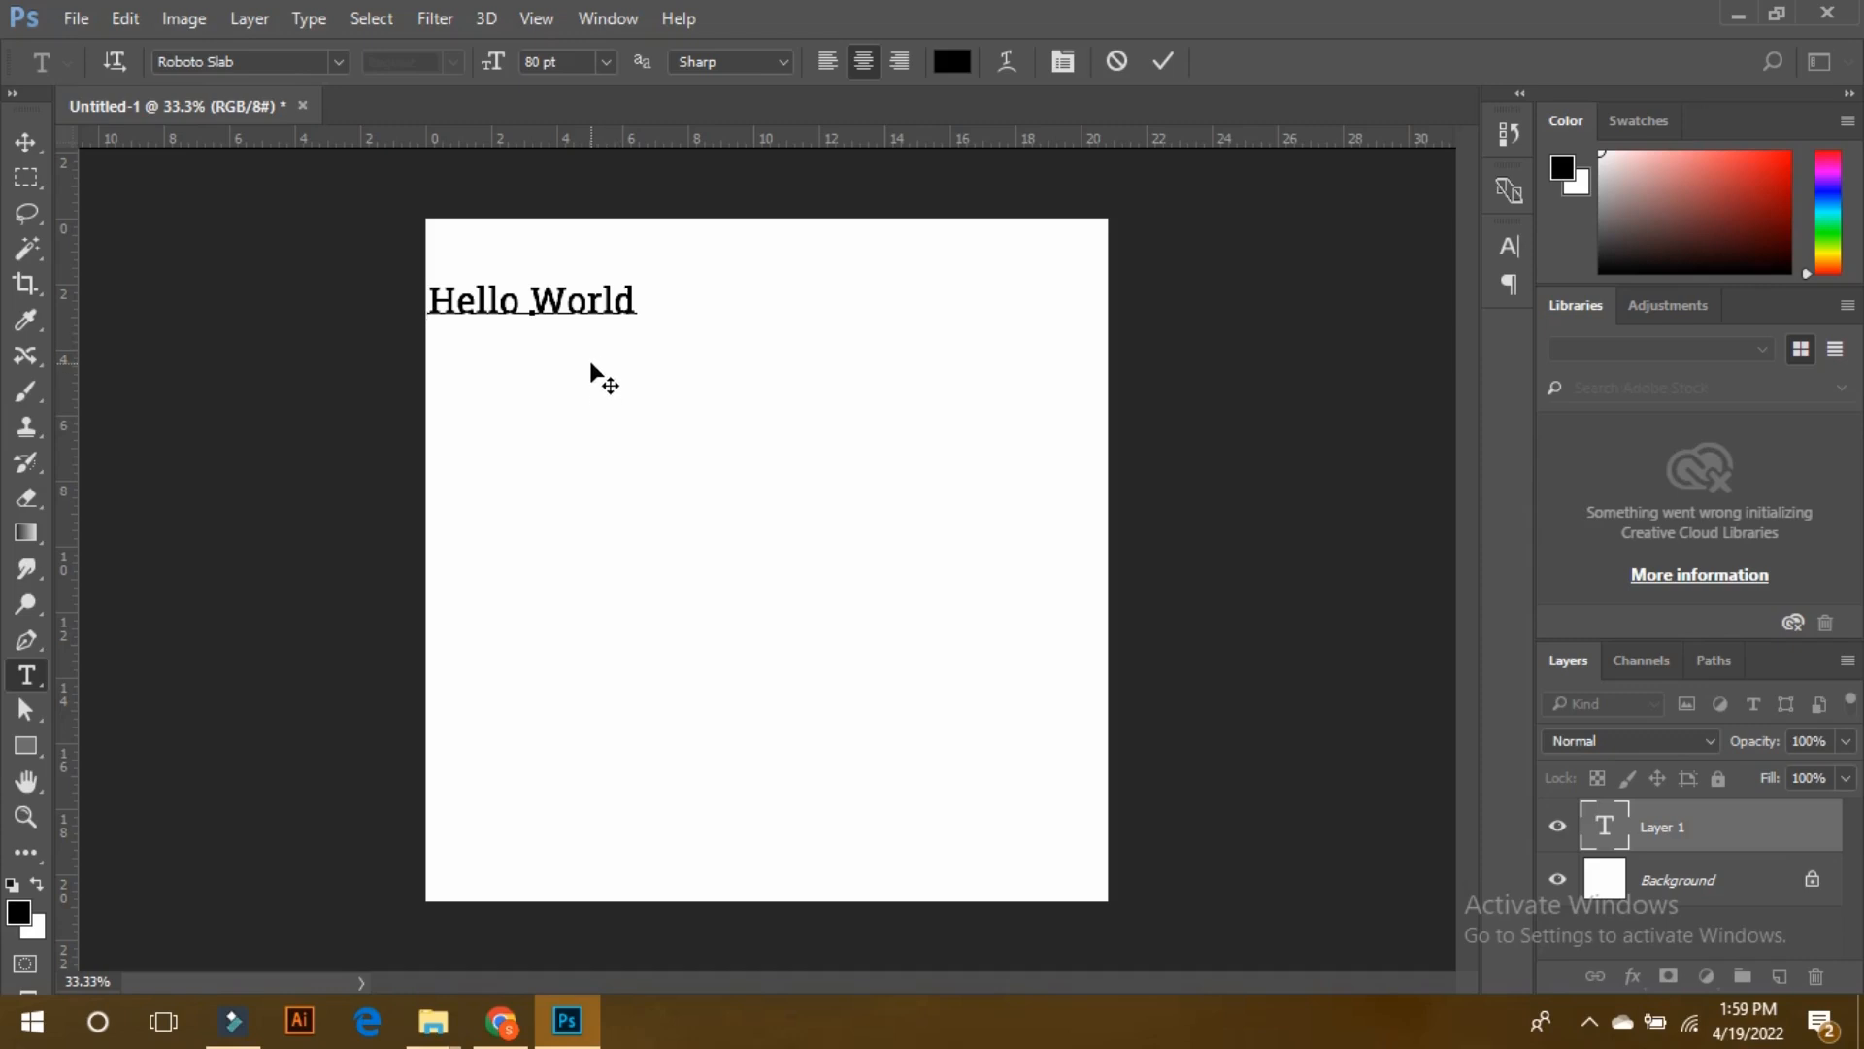
- Commit the Hello World text and move it to the upper middle of the canvas
click(26, 144)
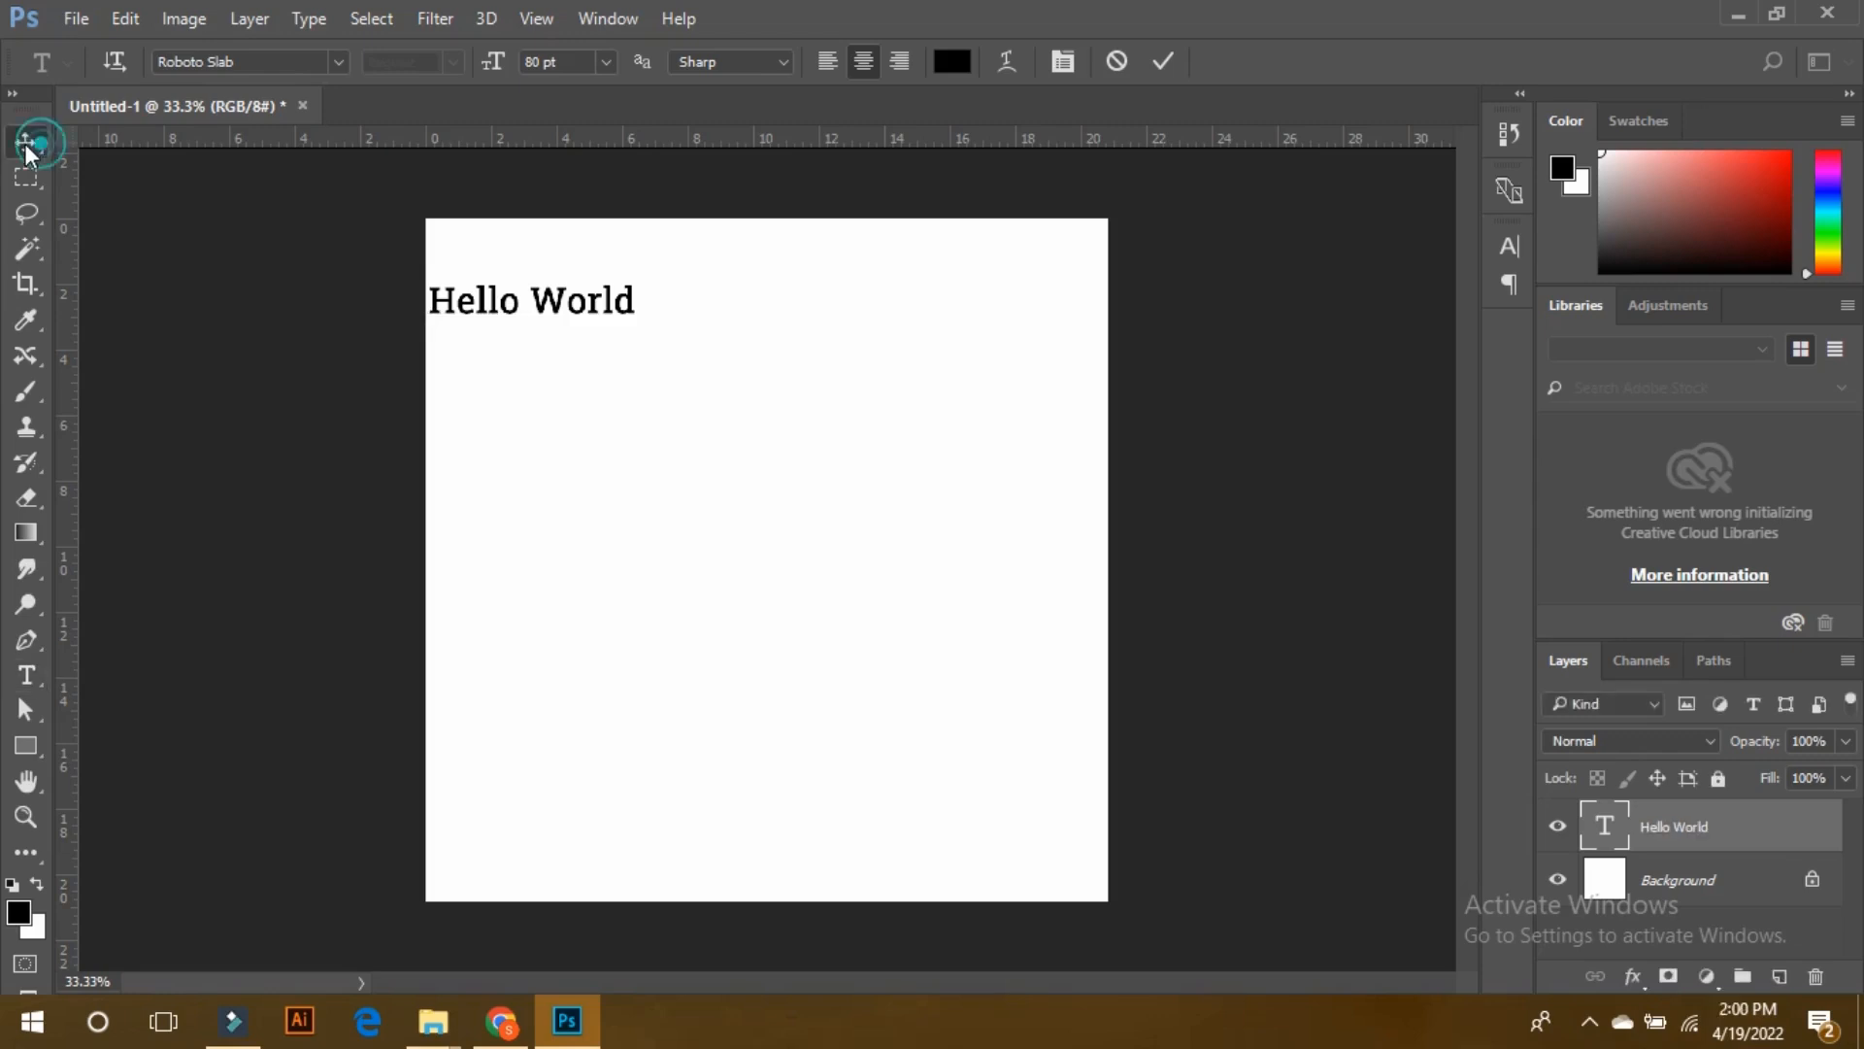
drag(551, 297, 750, 351)
click(767, 357)
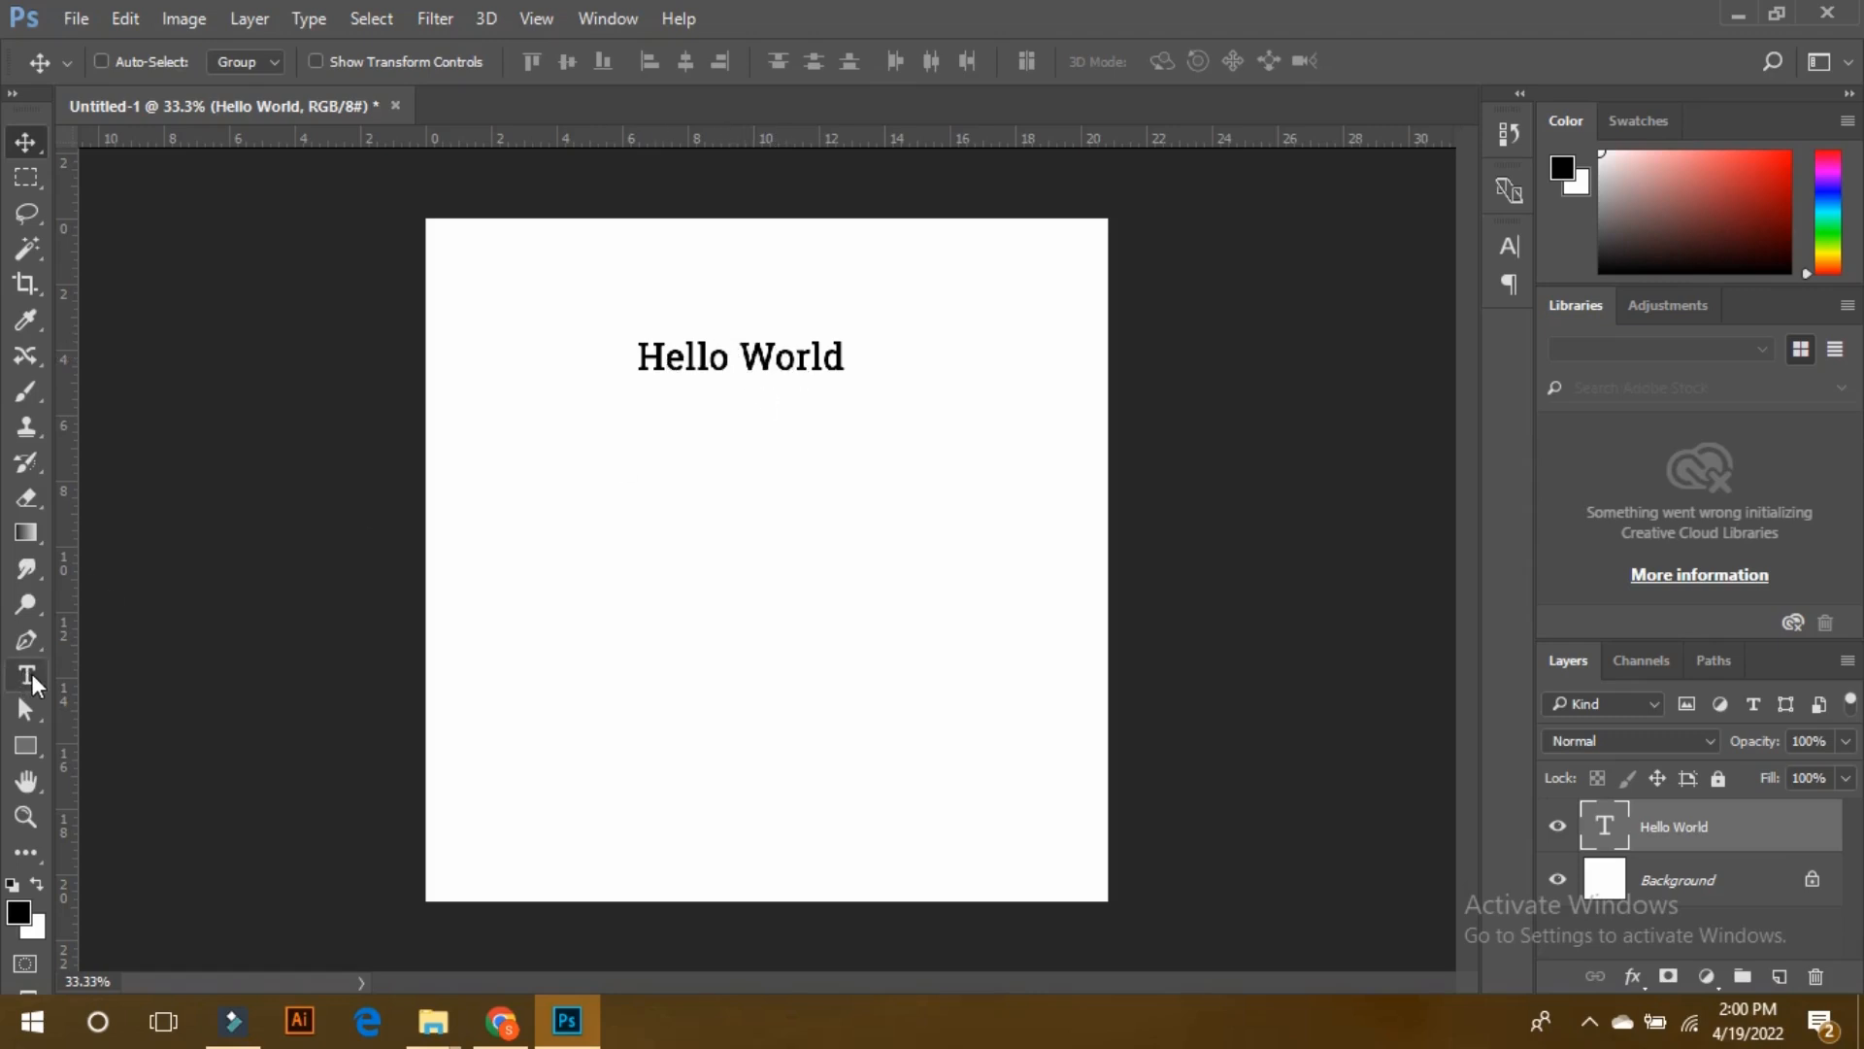
- Reopen the Hello World text for editing and practise selecting the single word Hello and the entire text
click(30, 676)
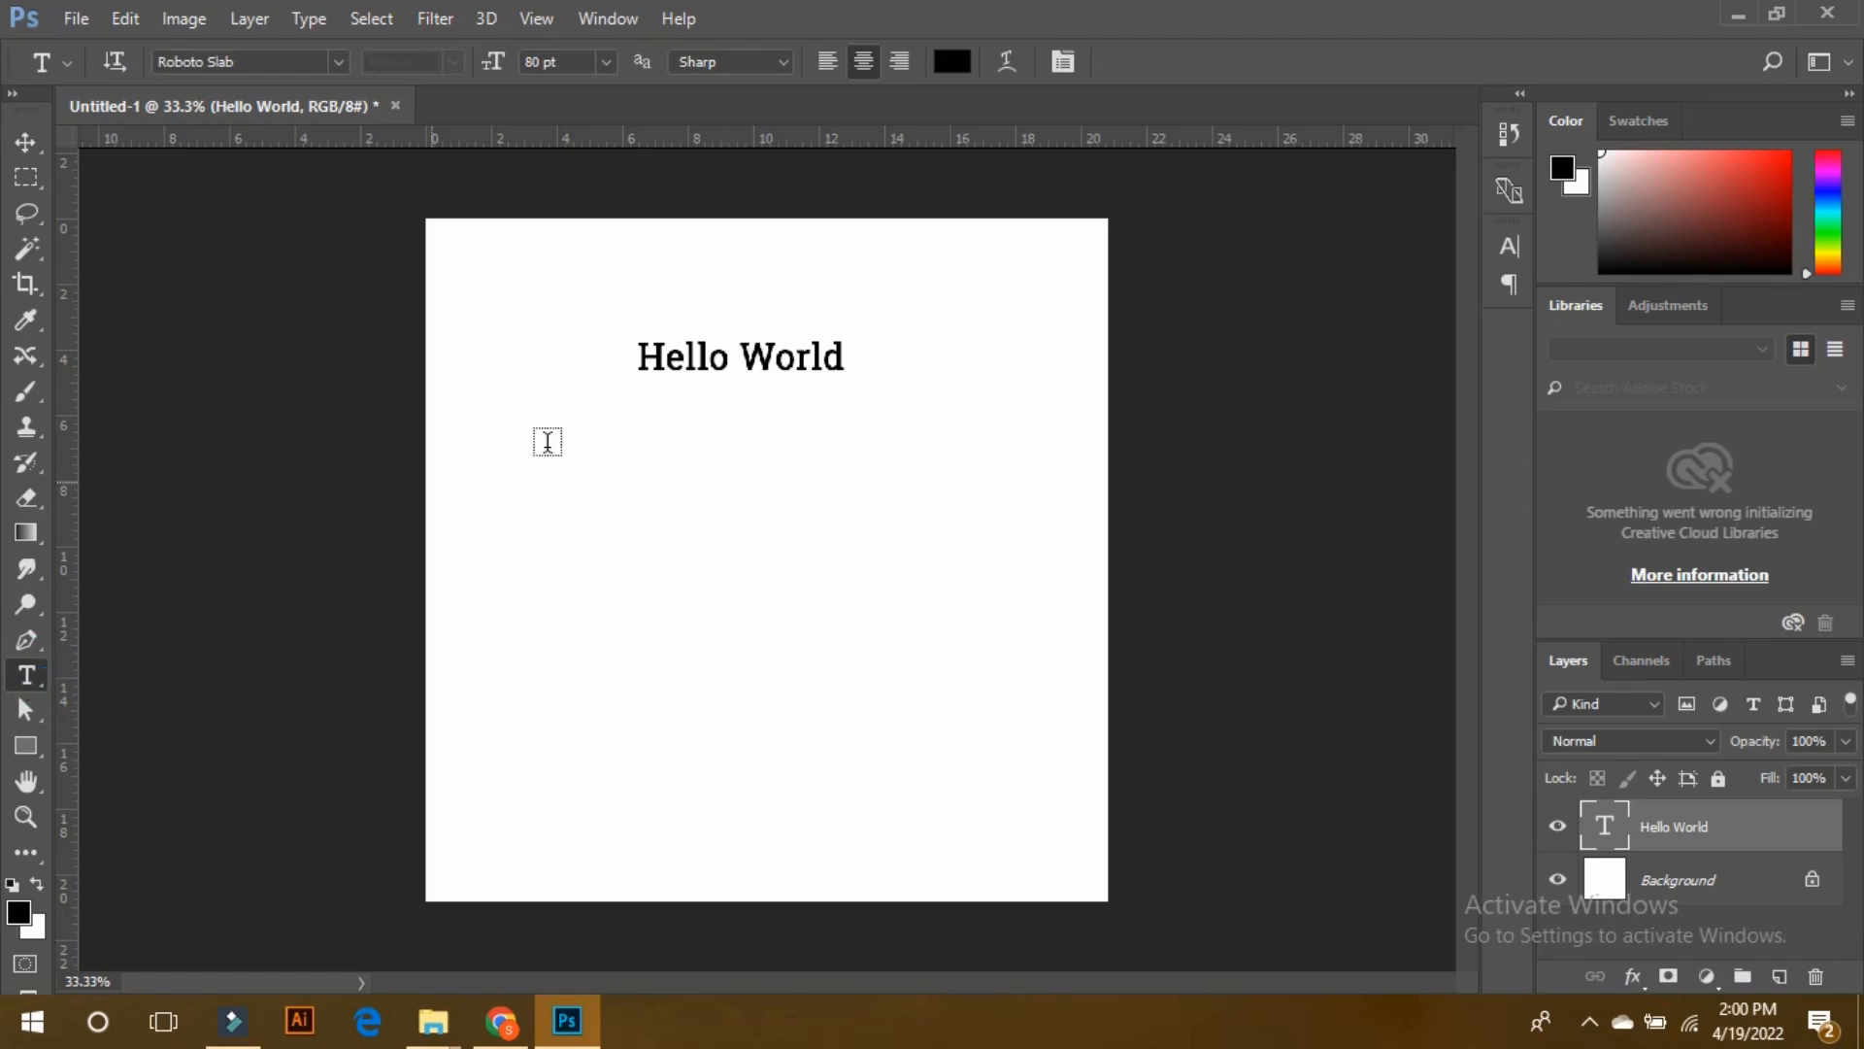
click(689, 357)
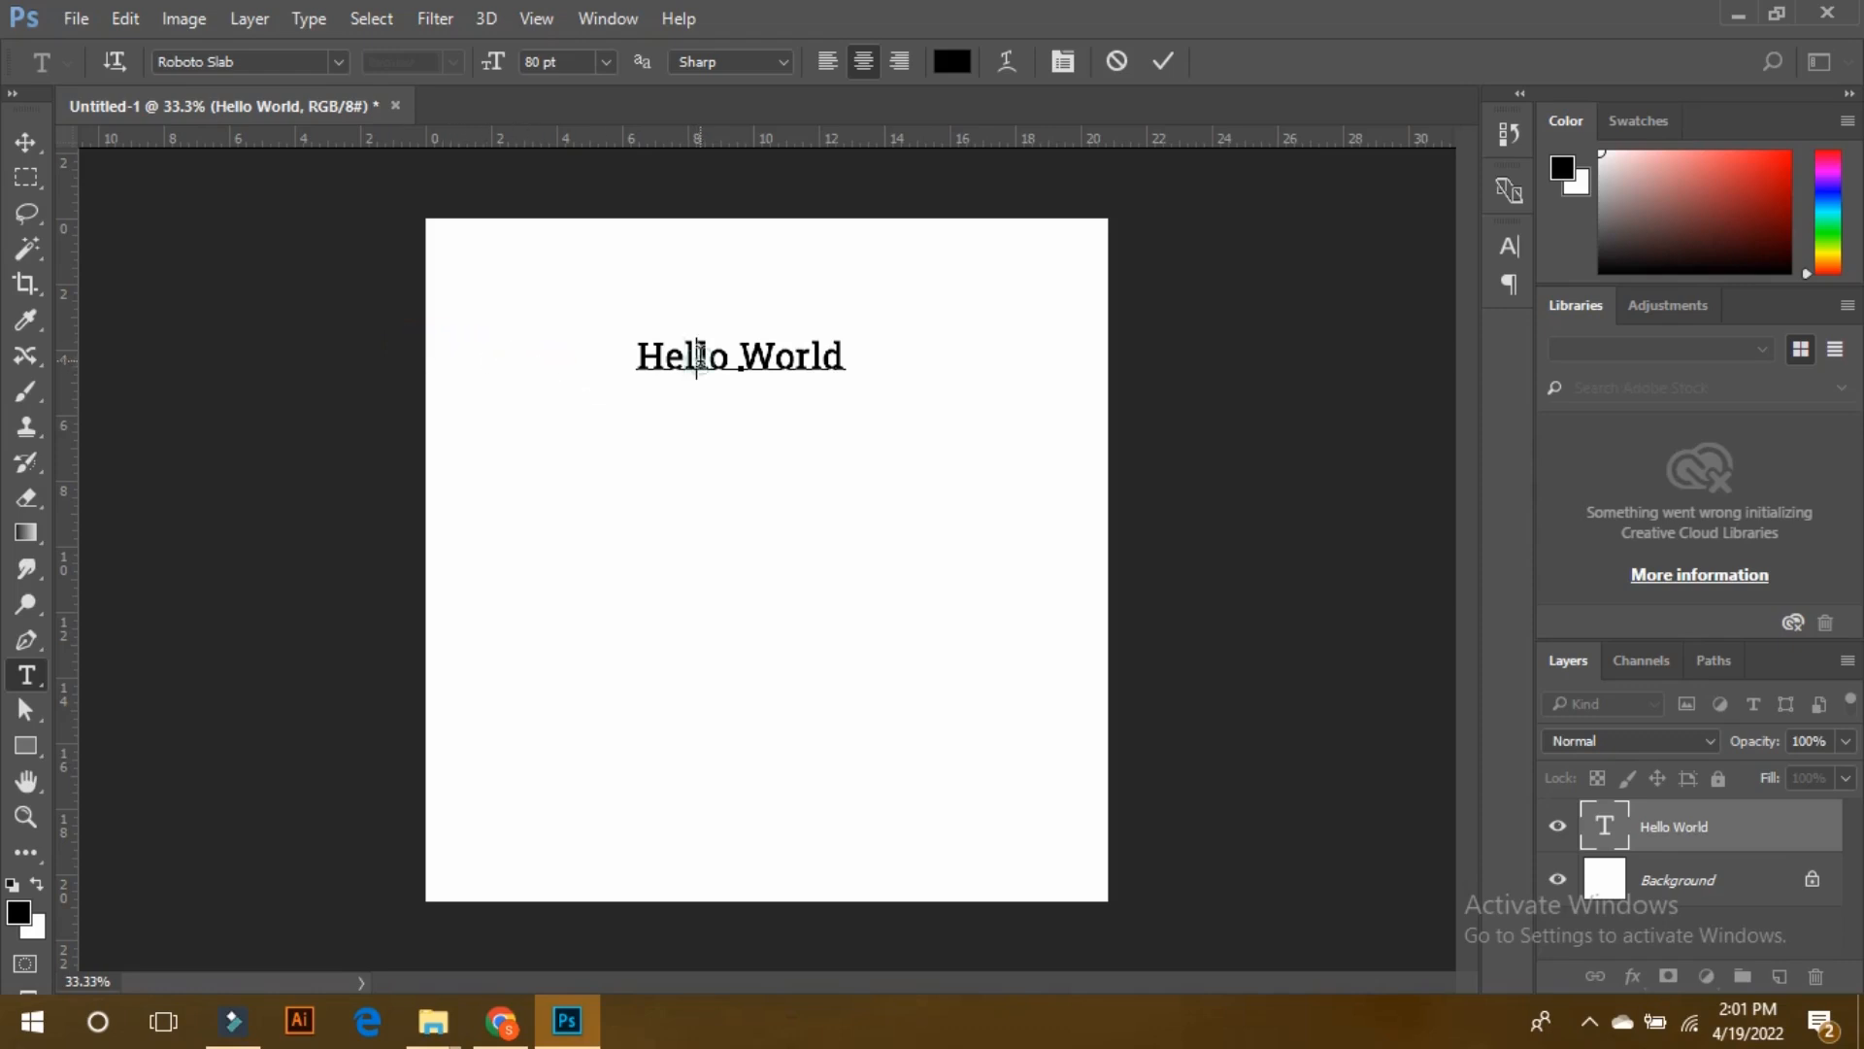
triple_click(699, 356)
click(769, 357)
double_click(659, 355)
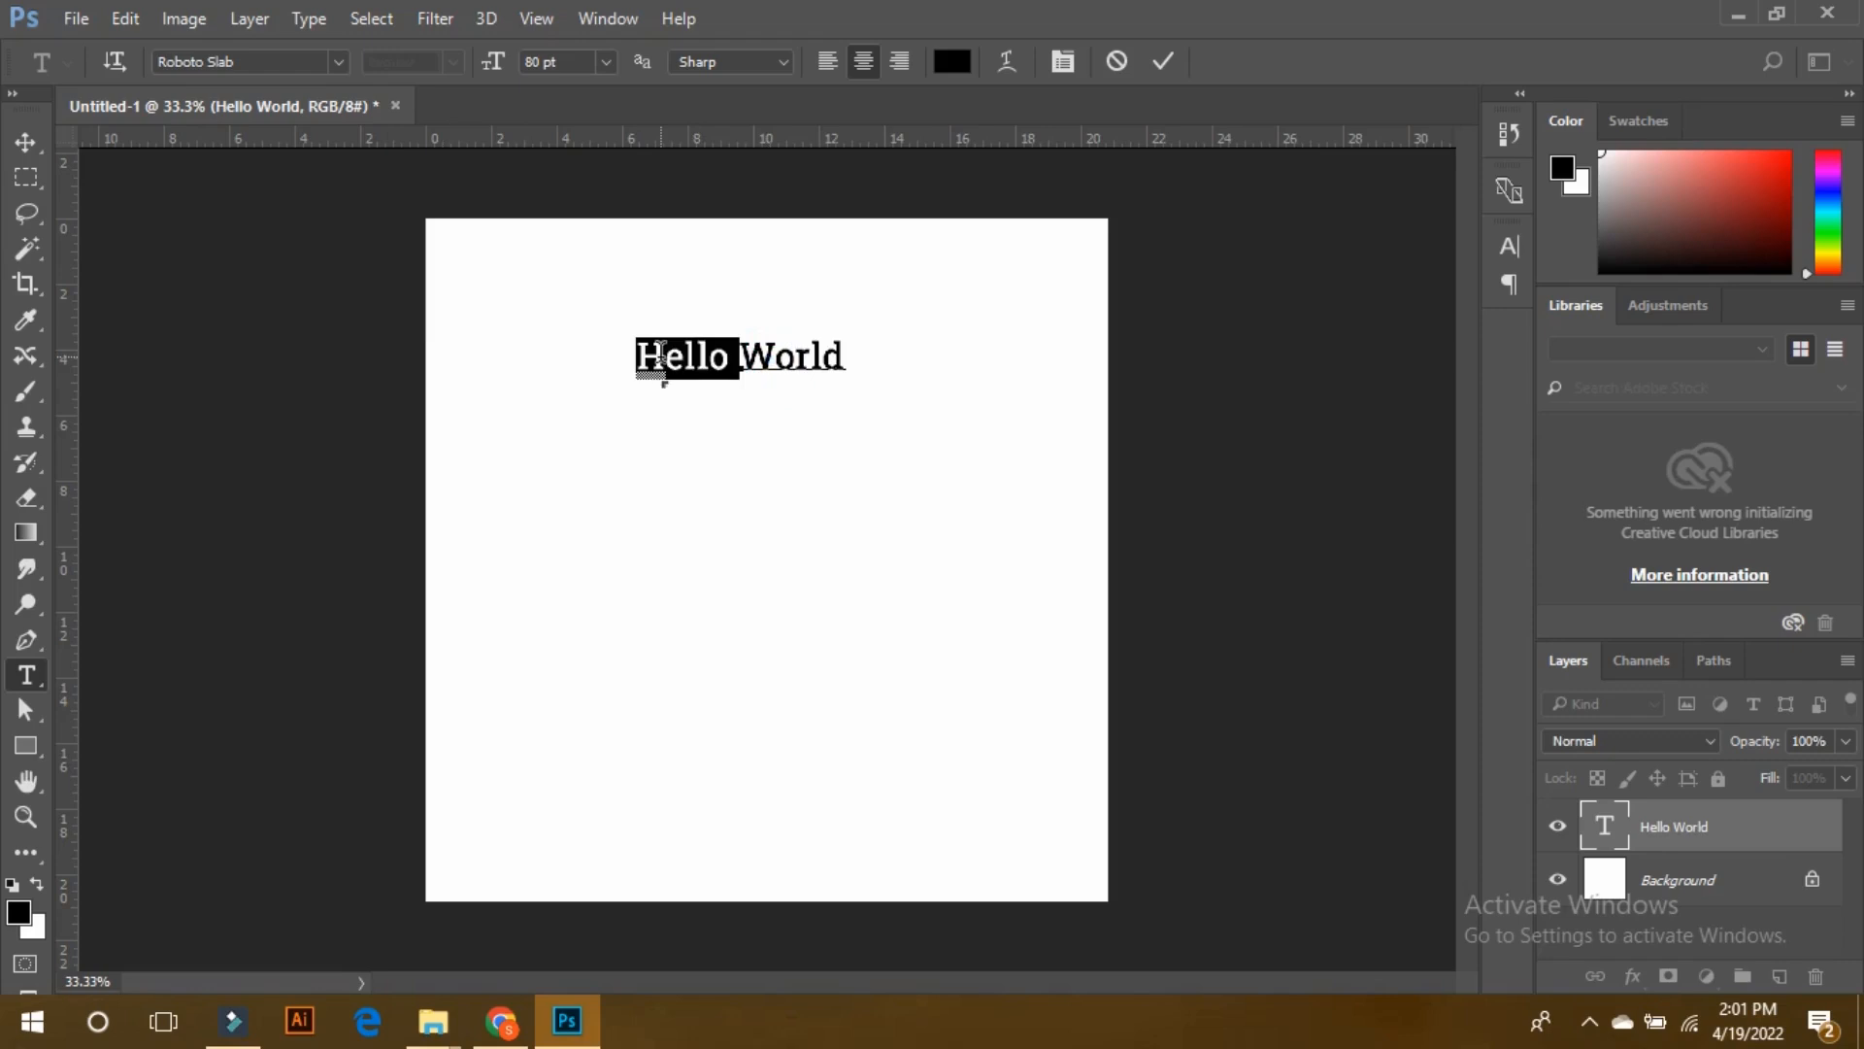
click(736, 351)
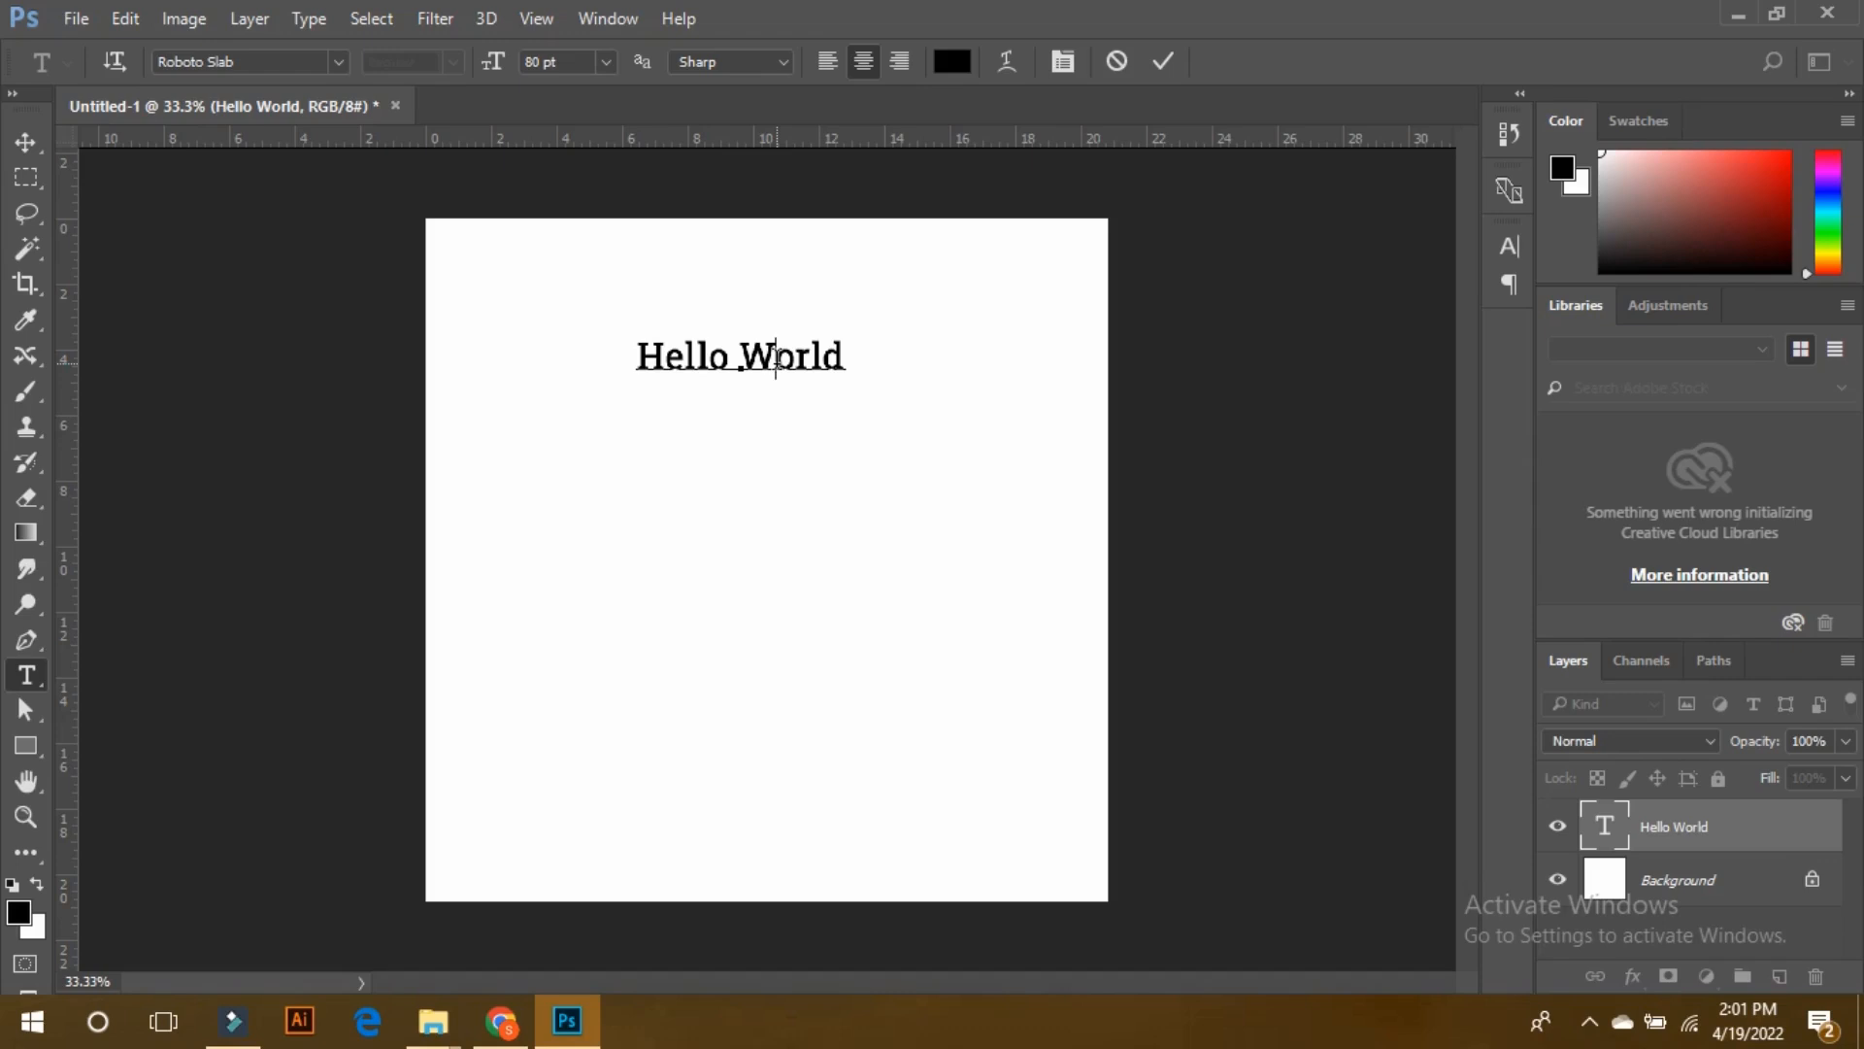
key(ctrl+a)
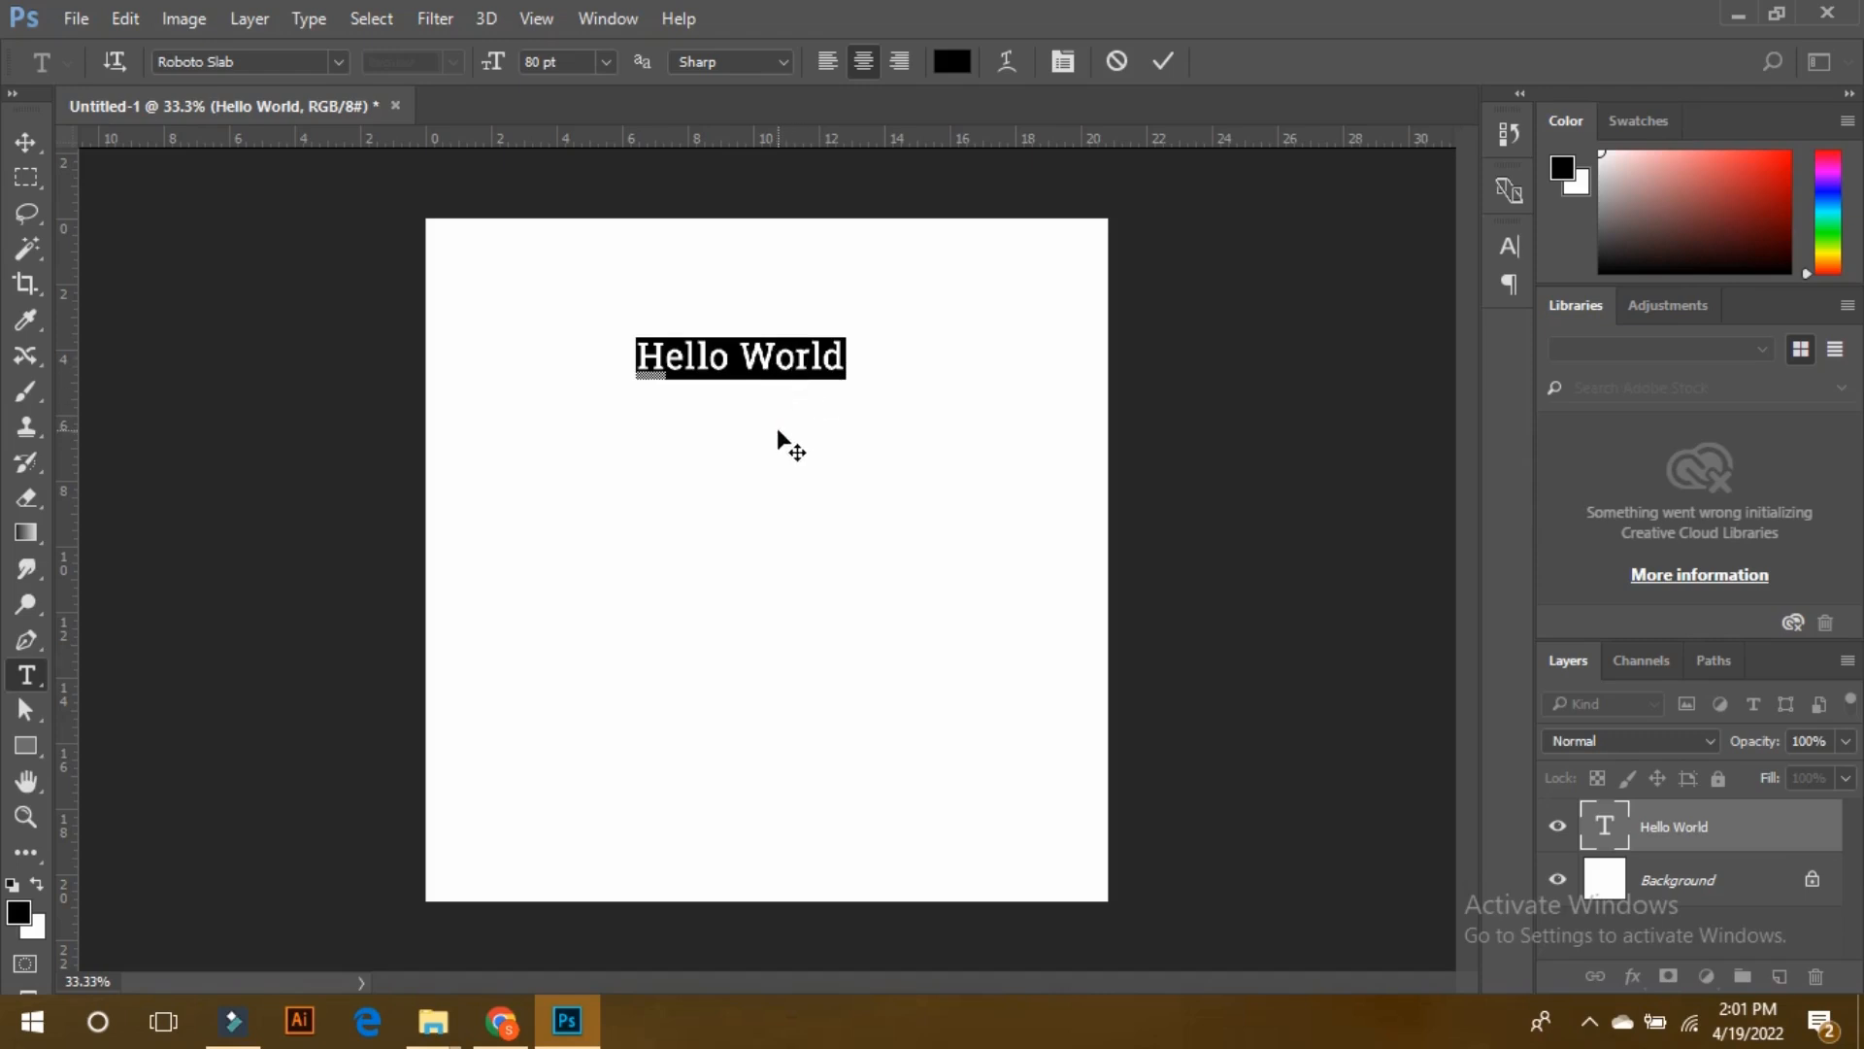
- Select the whole Hello World text, try the Lobster font on it and set its font to Arial
click(812, 359)
drag(841, 360, 641, 361)
click(337, 62)
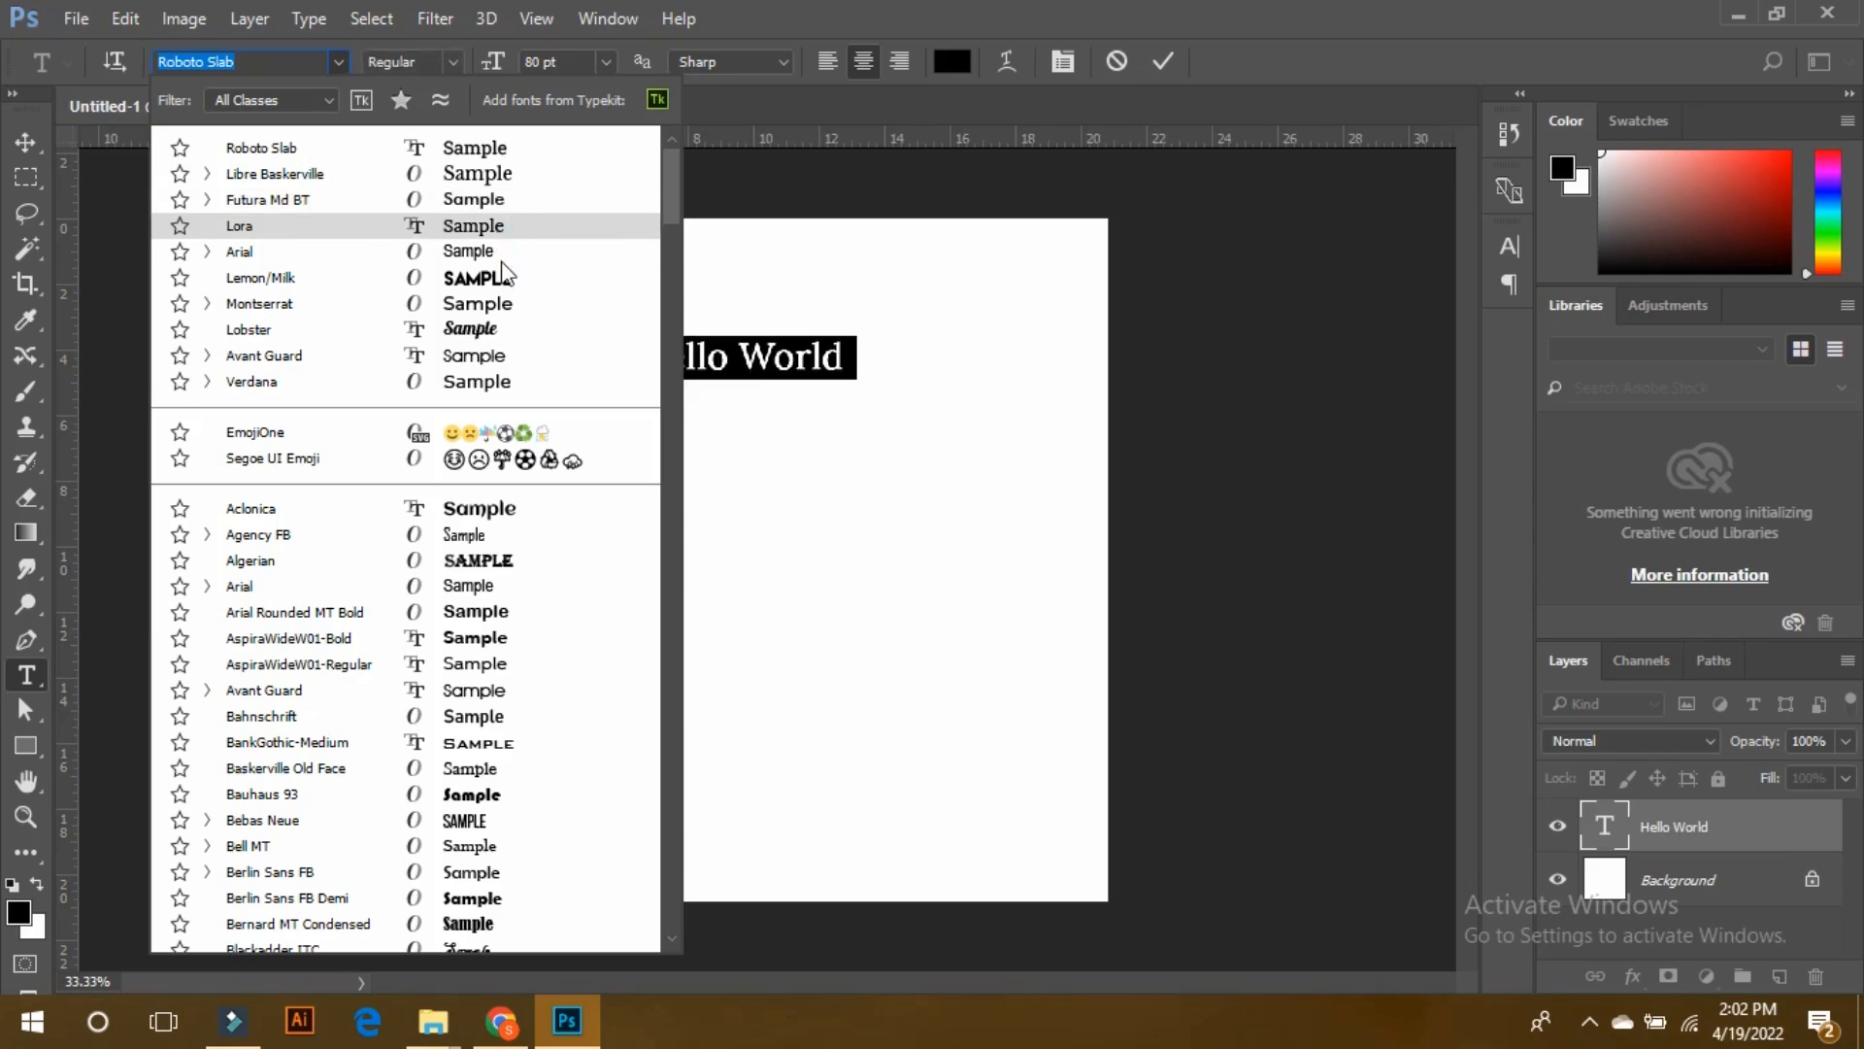
click(490, 333)
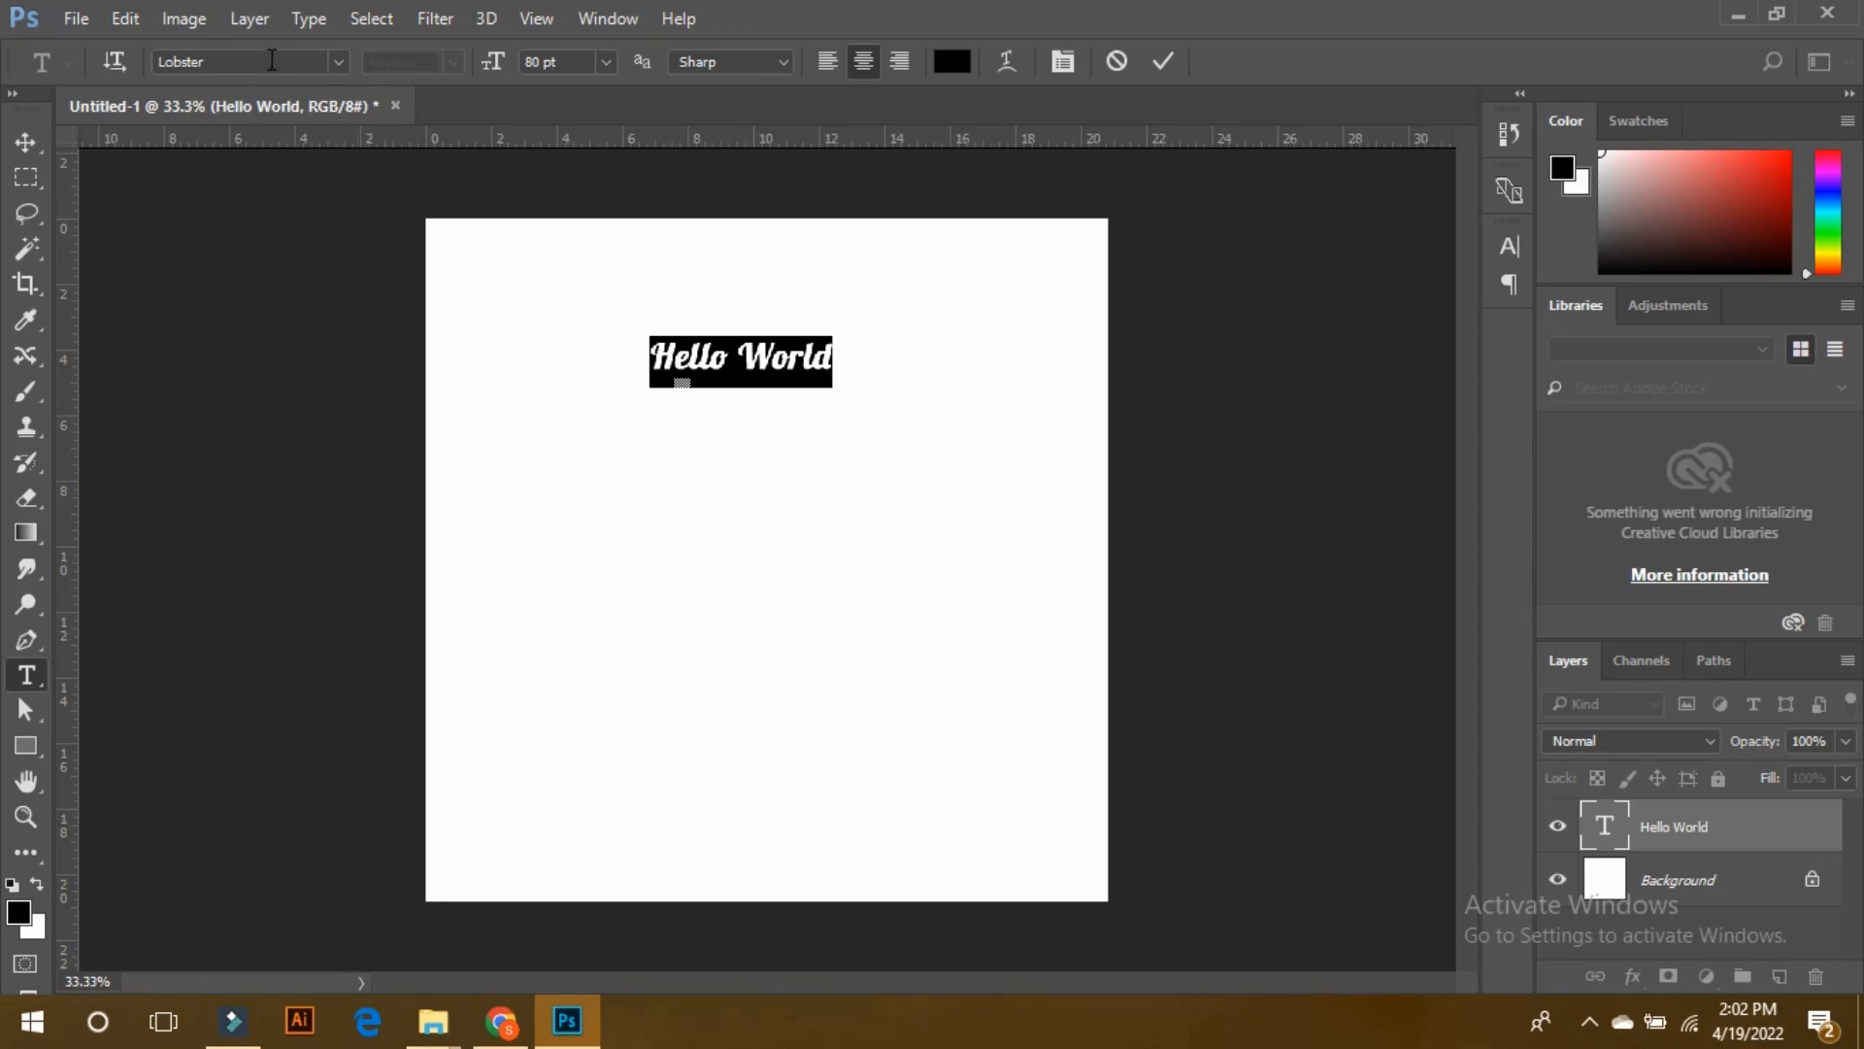
click(336, 61)
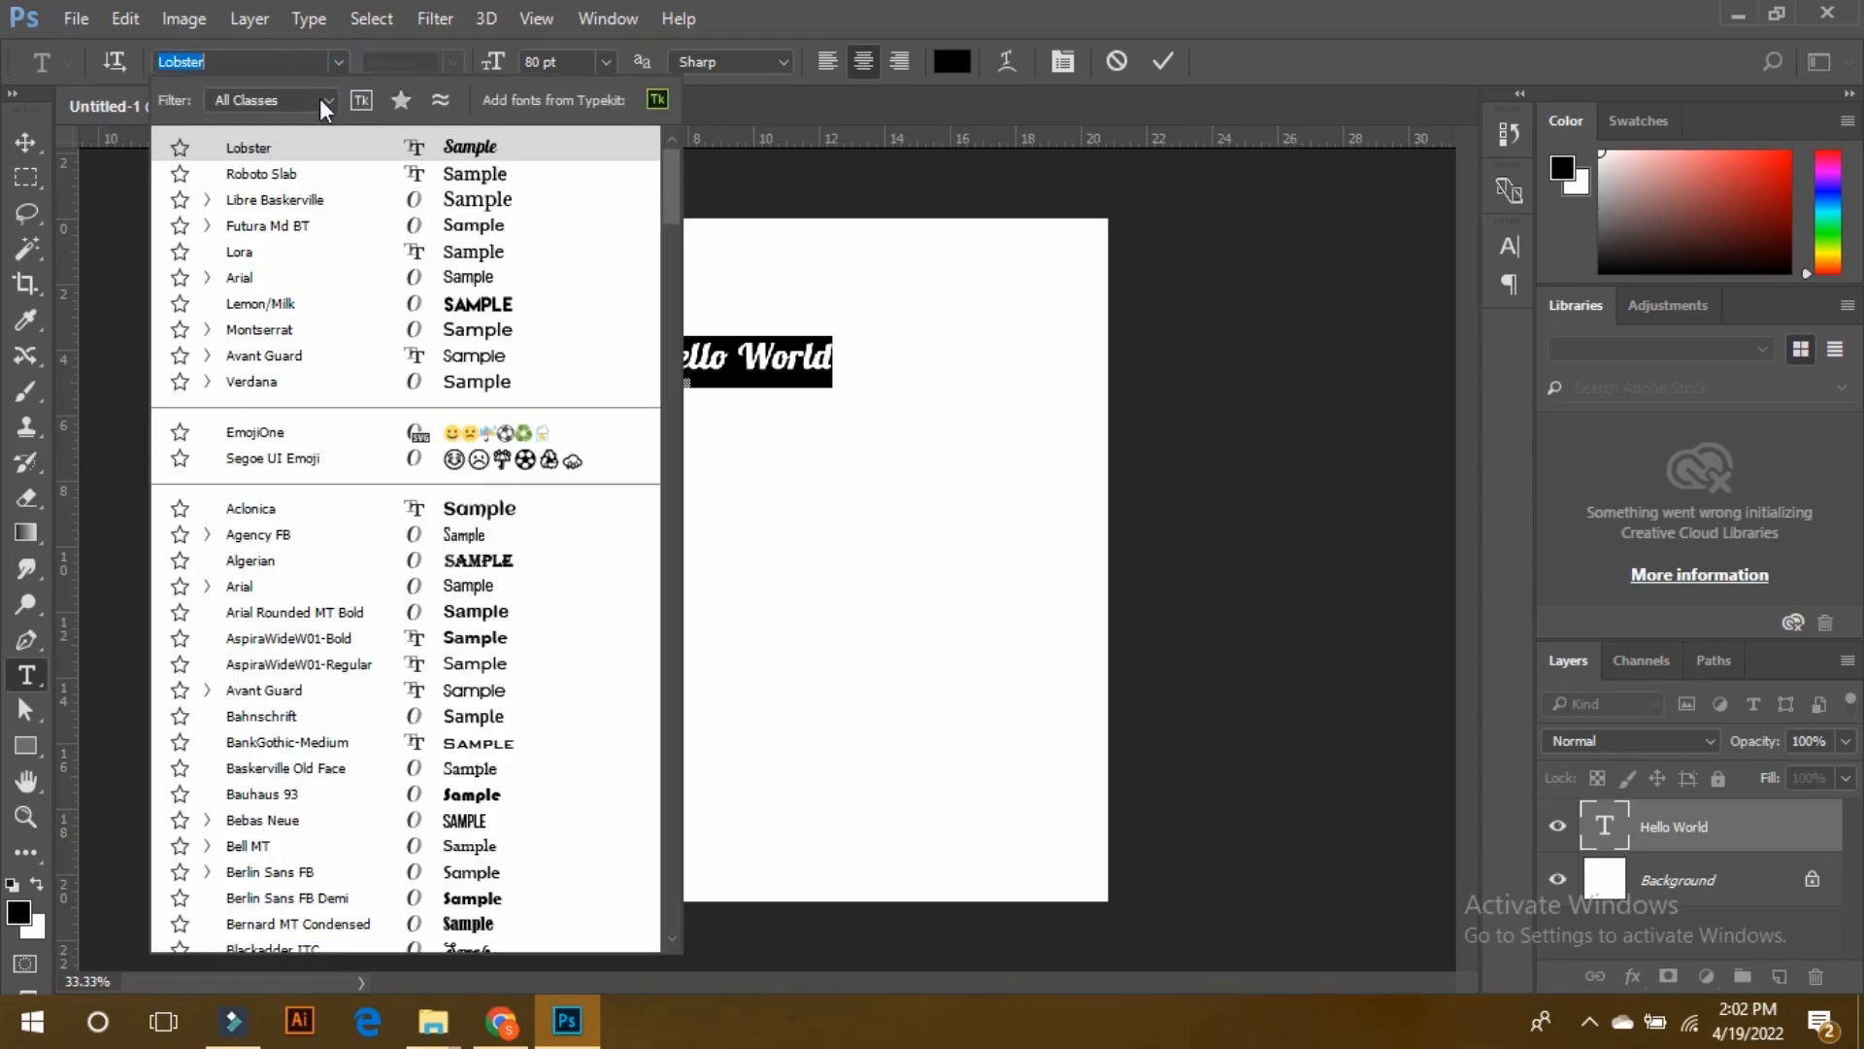
click(274, 281)
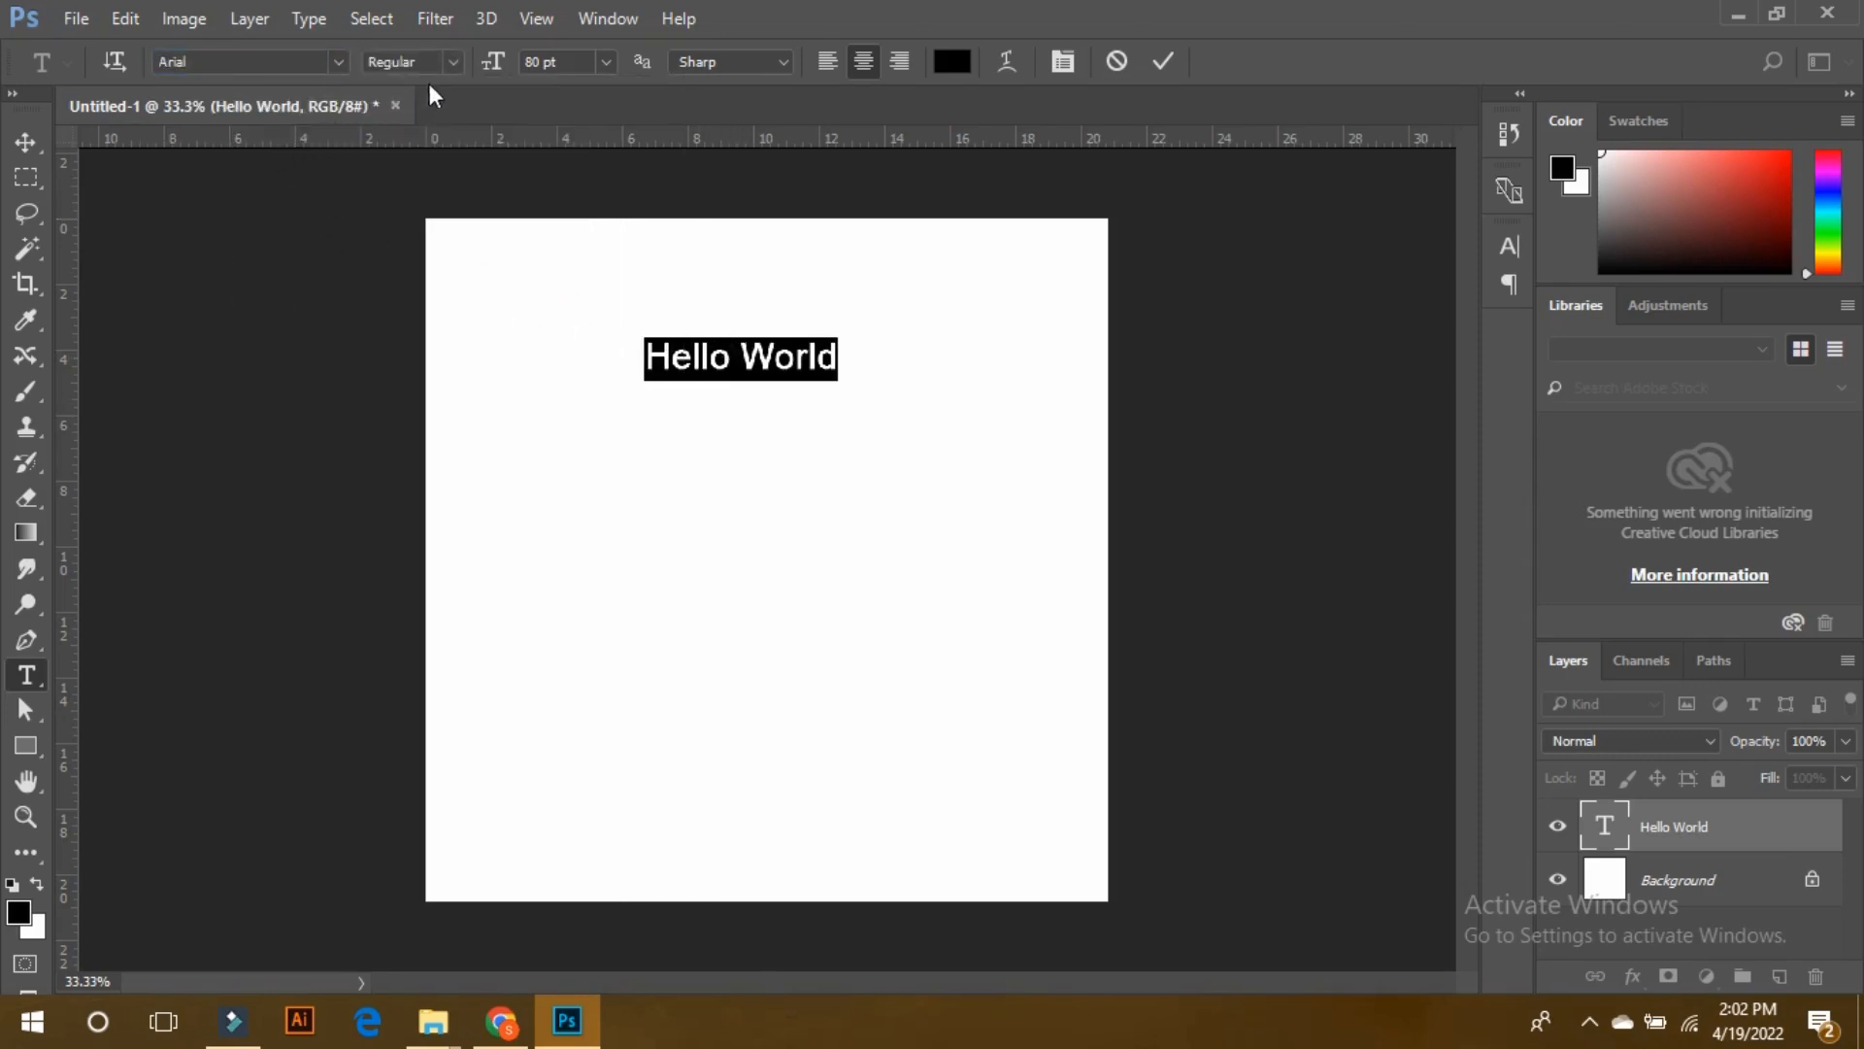
- Try the Italic, Bold and Bold Italic styles on the Hello World text and settle on Narrow
click(452, 61)
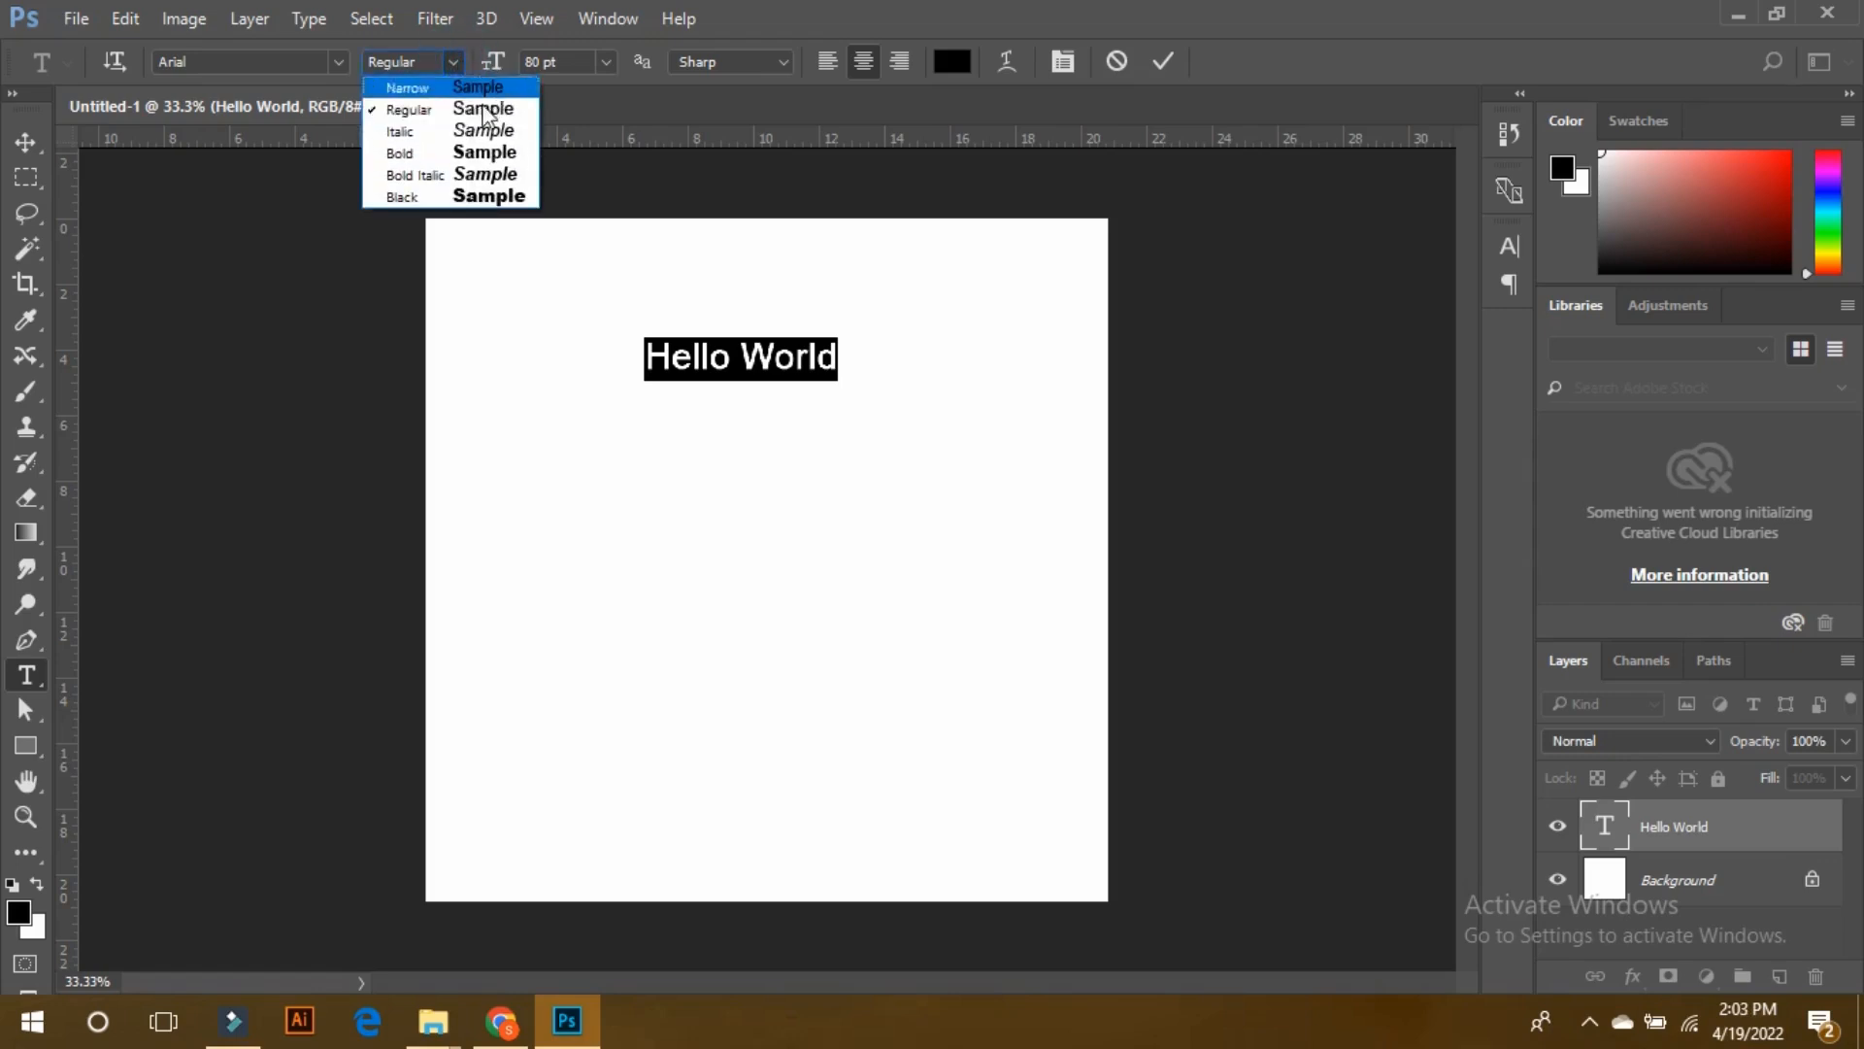
click(490, 132)
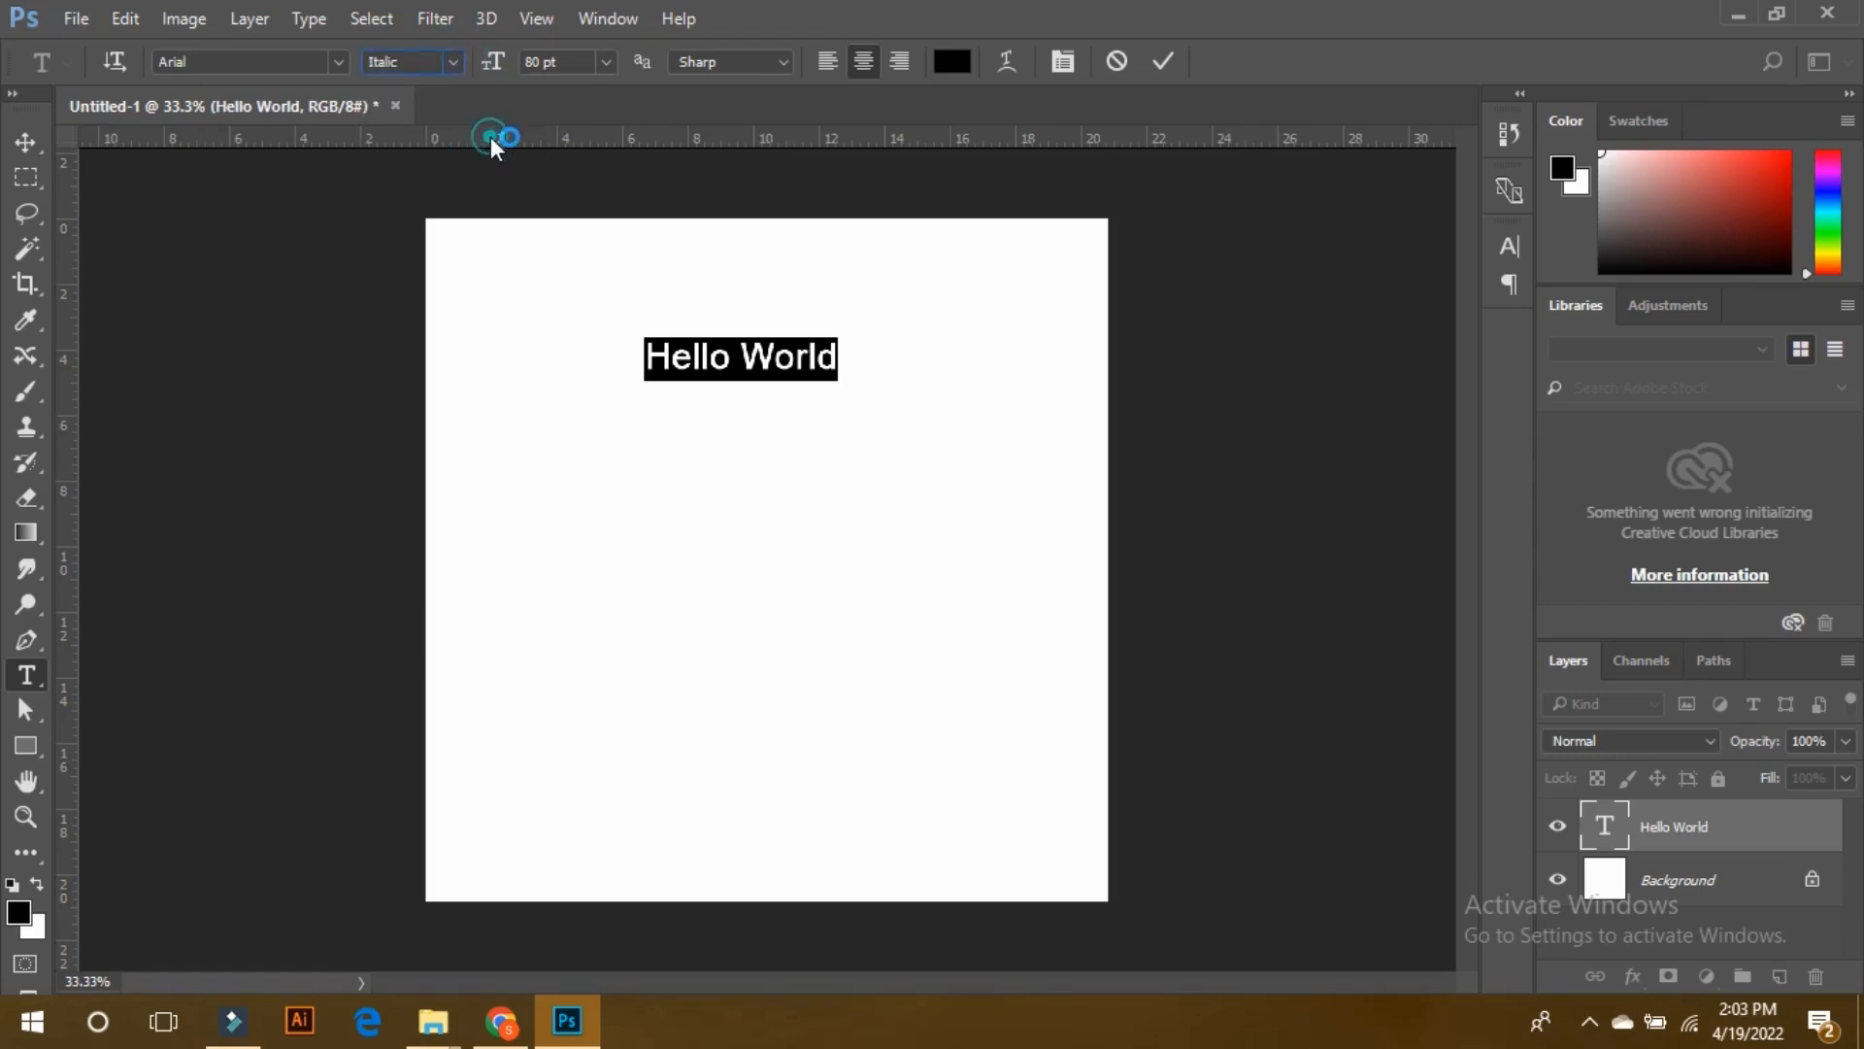
click(452, 61)
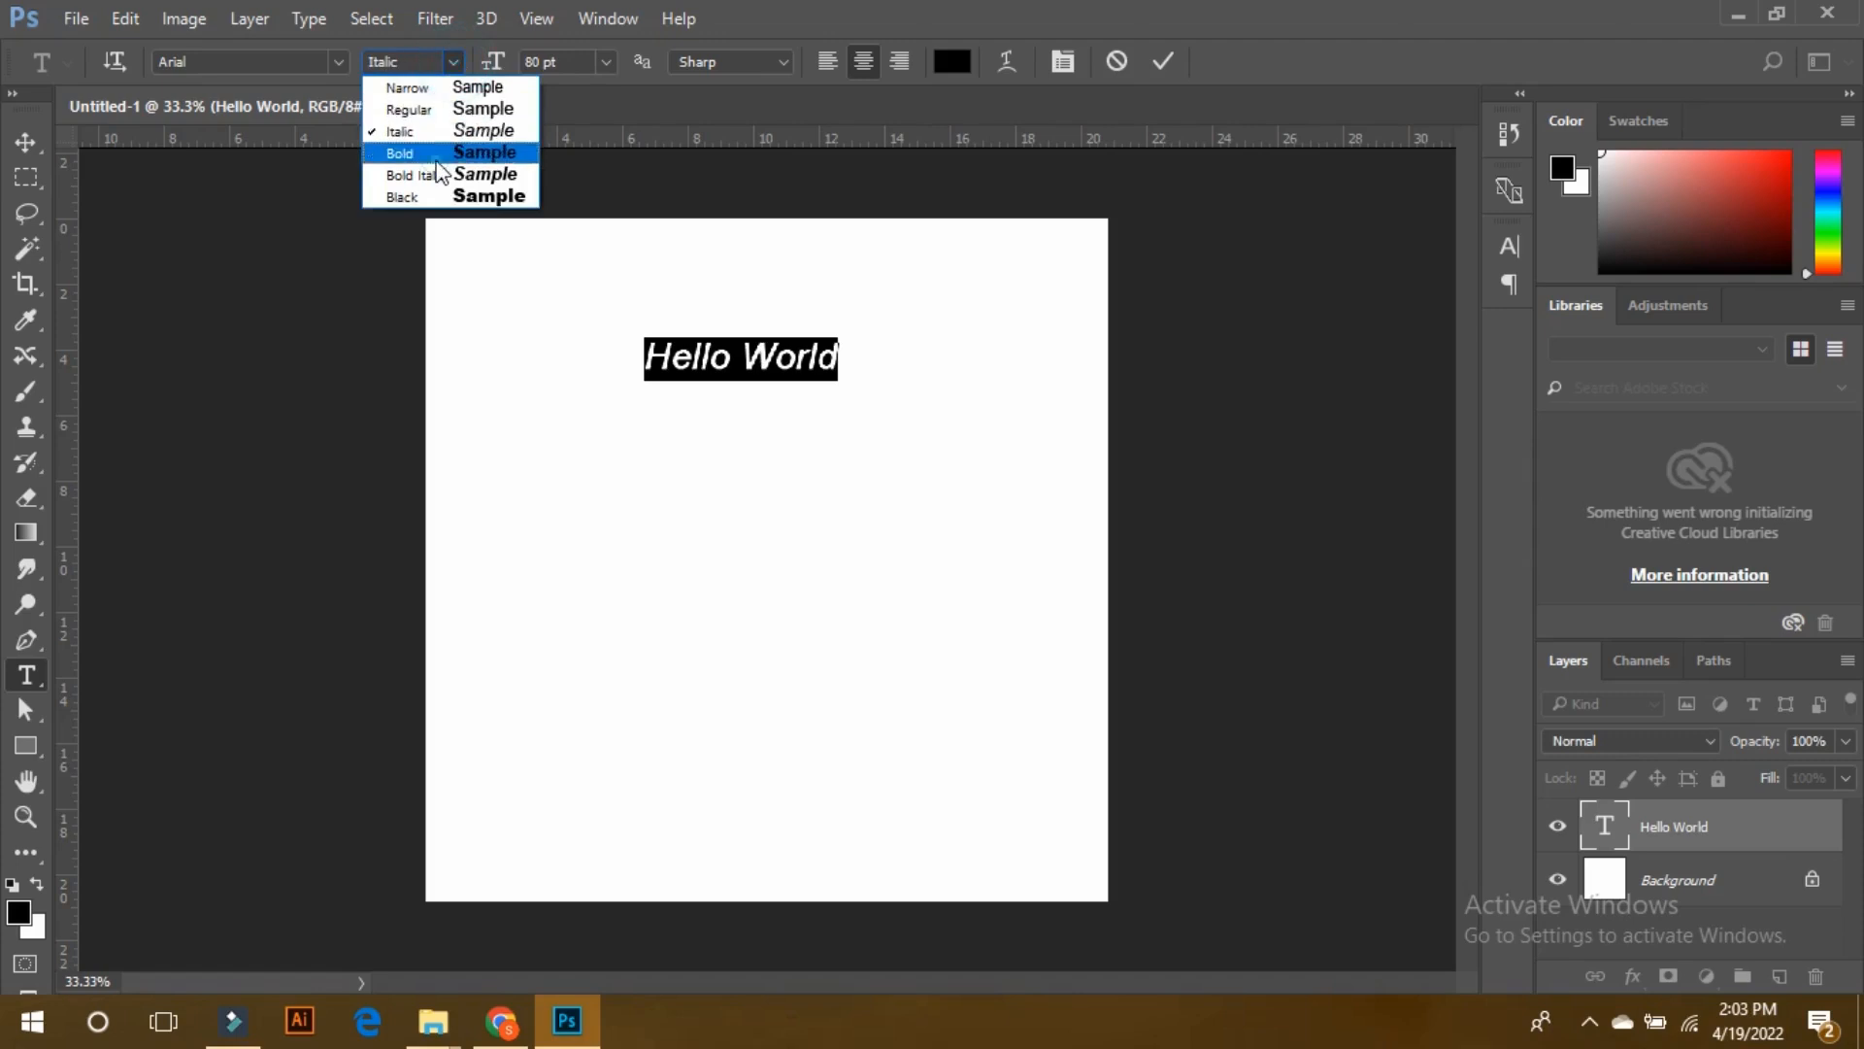
click(435, 161)
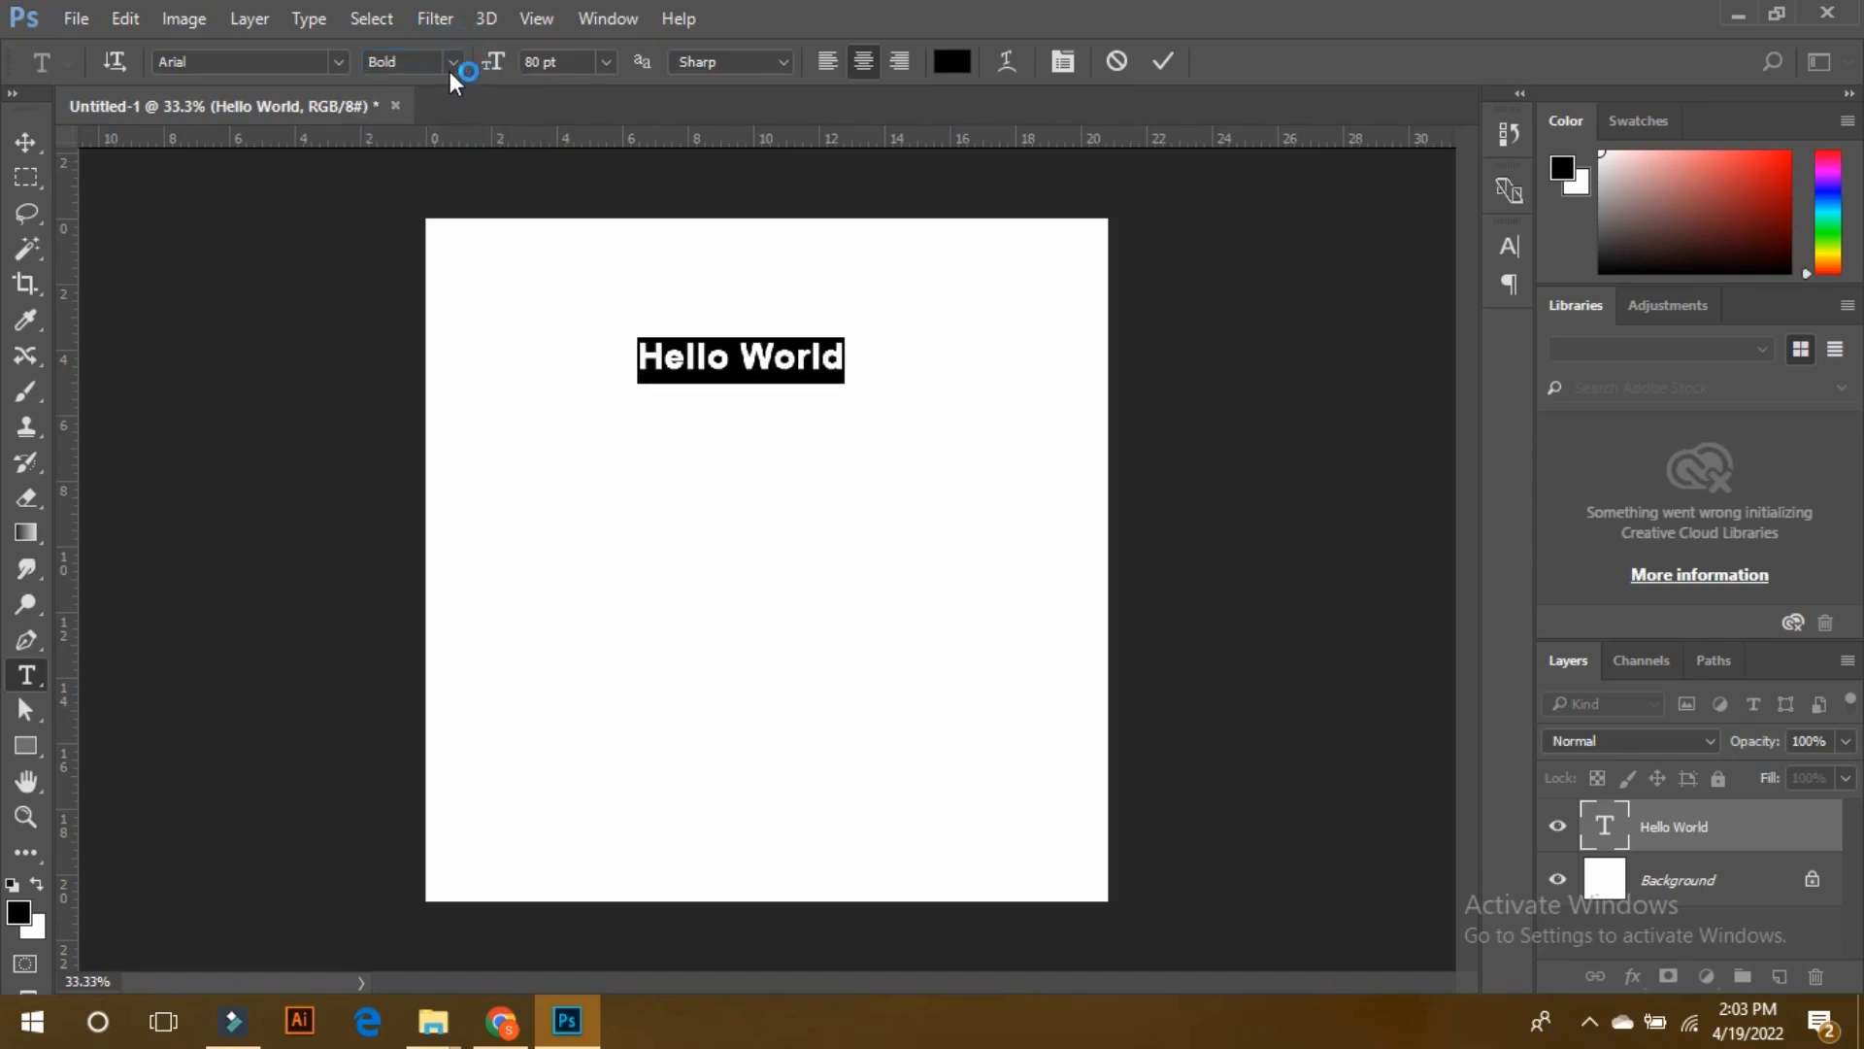
click(454, 62)
click(434, 177)
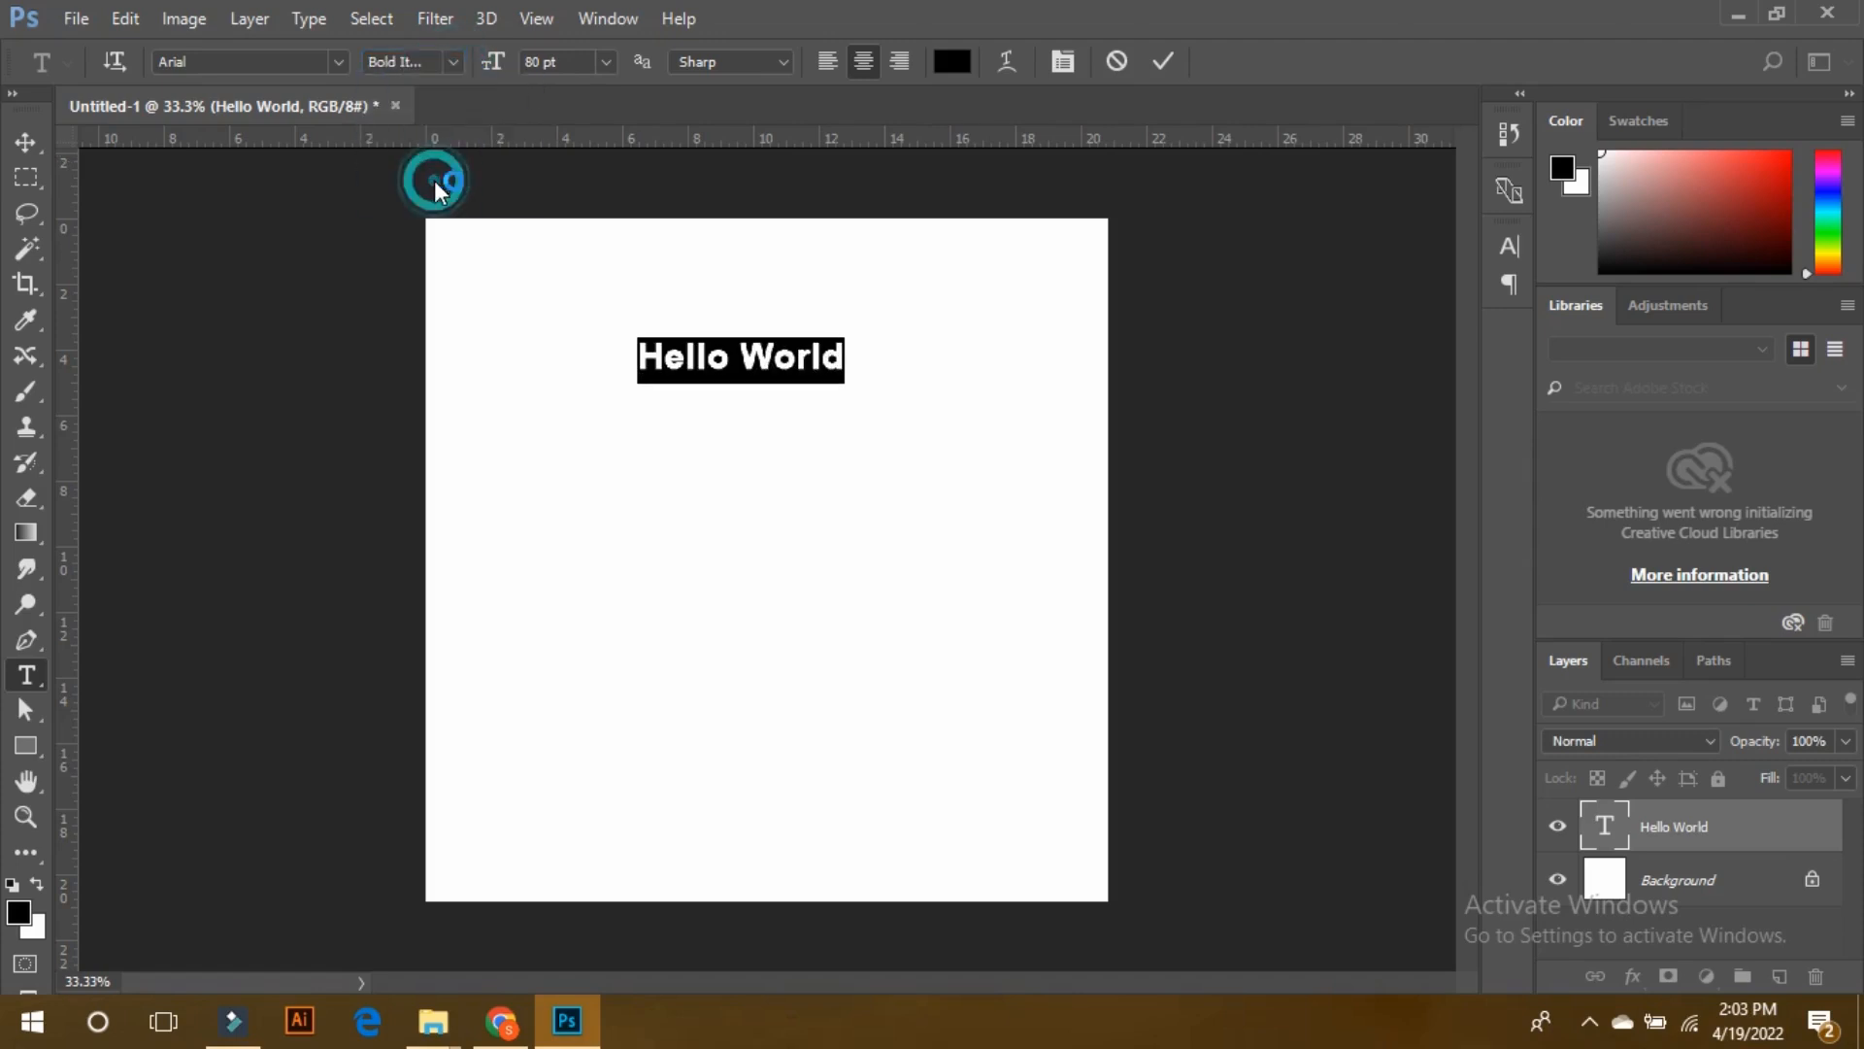
click(454, 61)
click(388, 85)
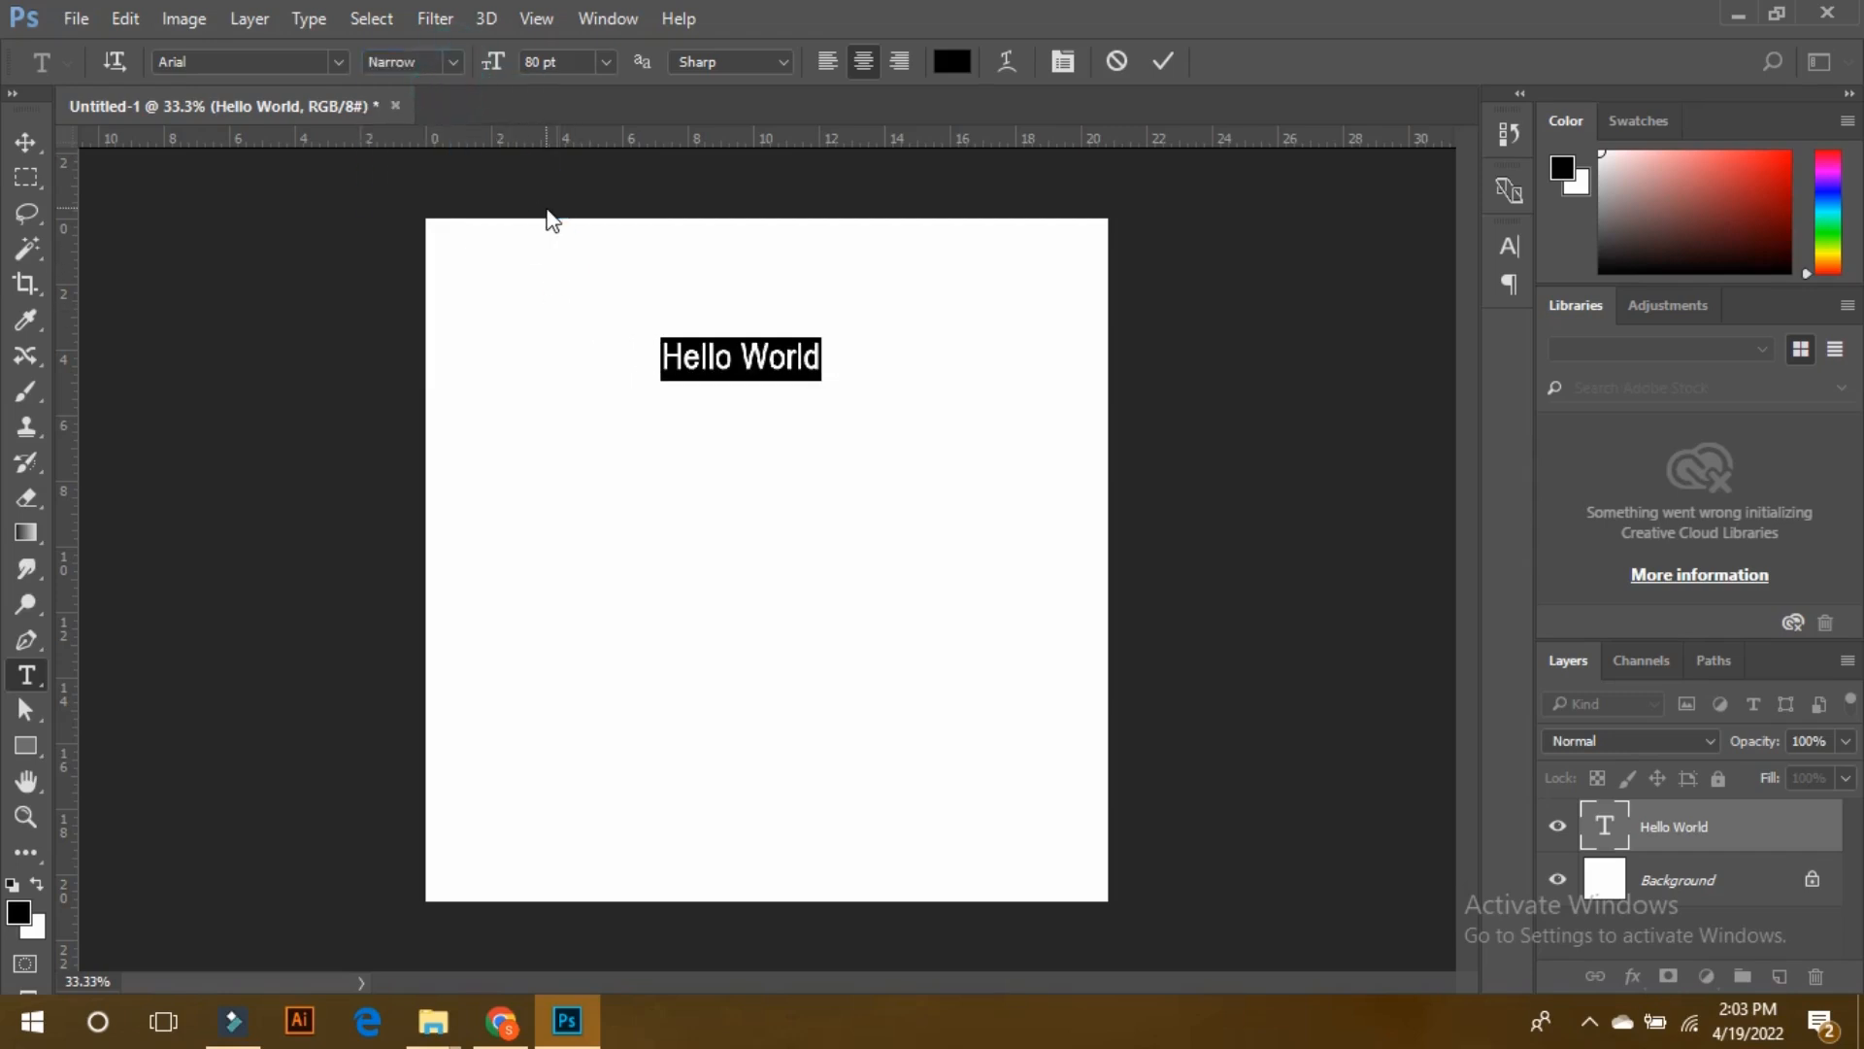
- Set the Hello World text's size to 92 pt and choose Sharp anti-aliasing
click(572, 63)
scroll(578, 53, up, 9)
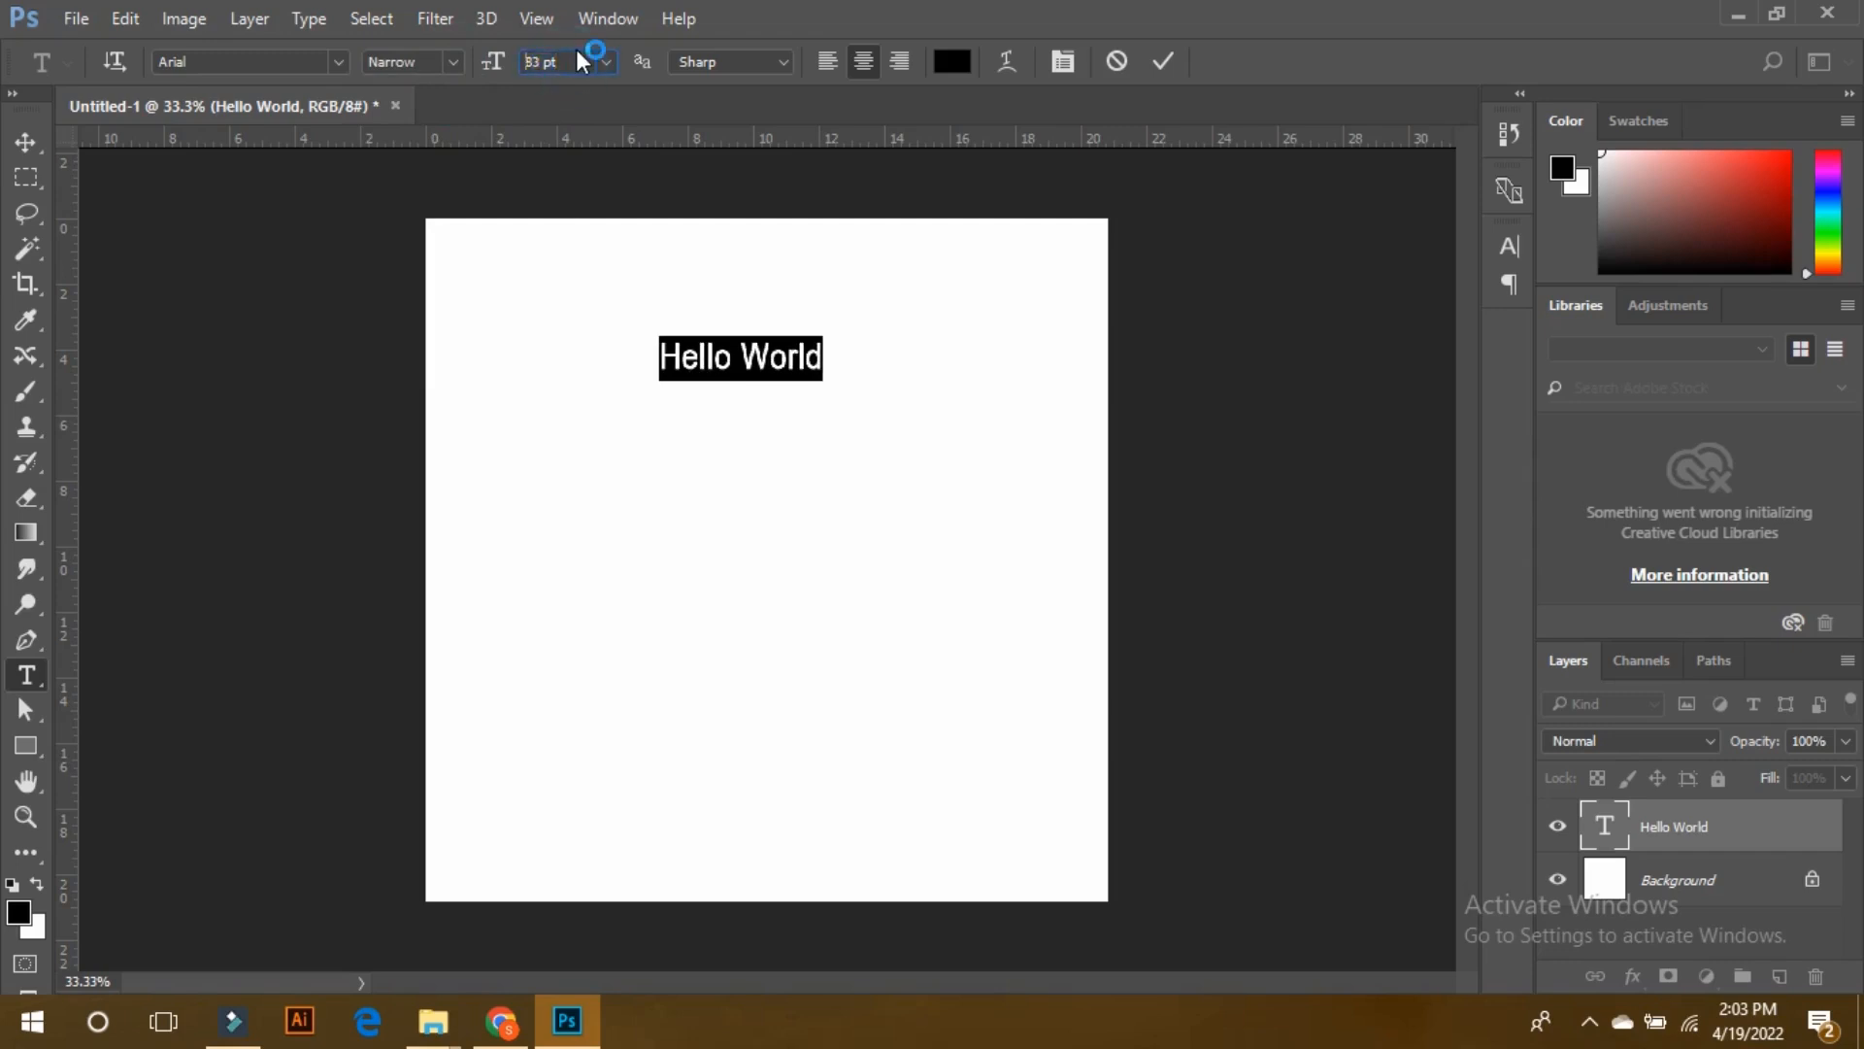
scroll(577, 53, up, 8)
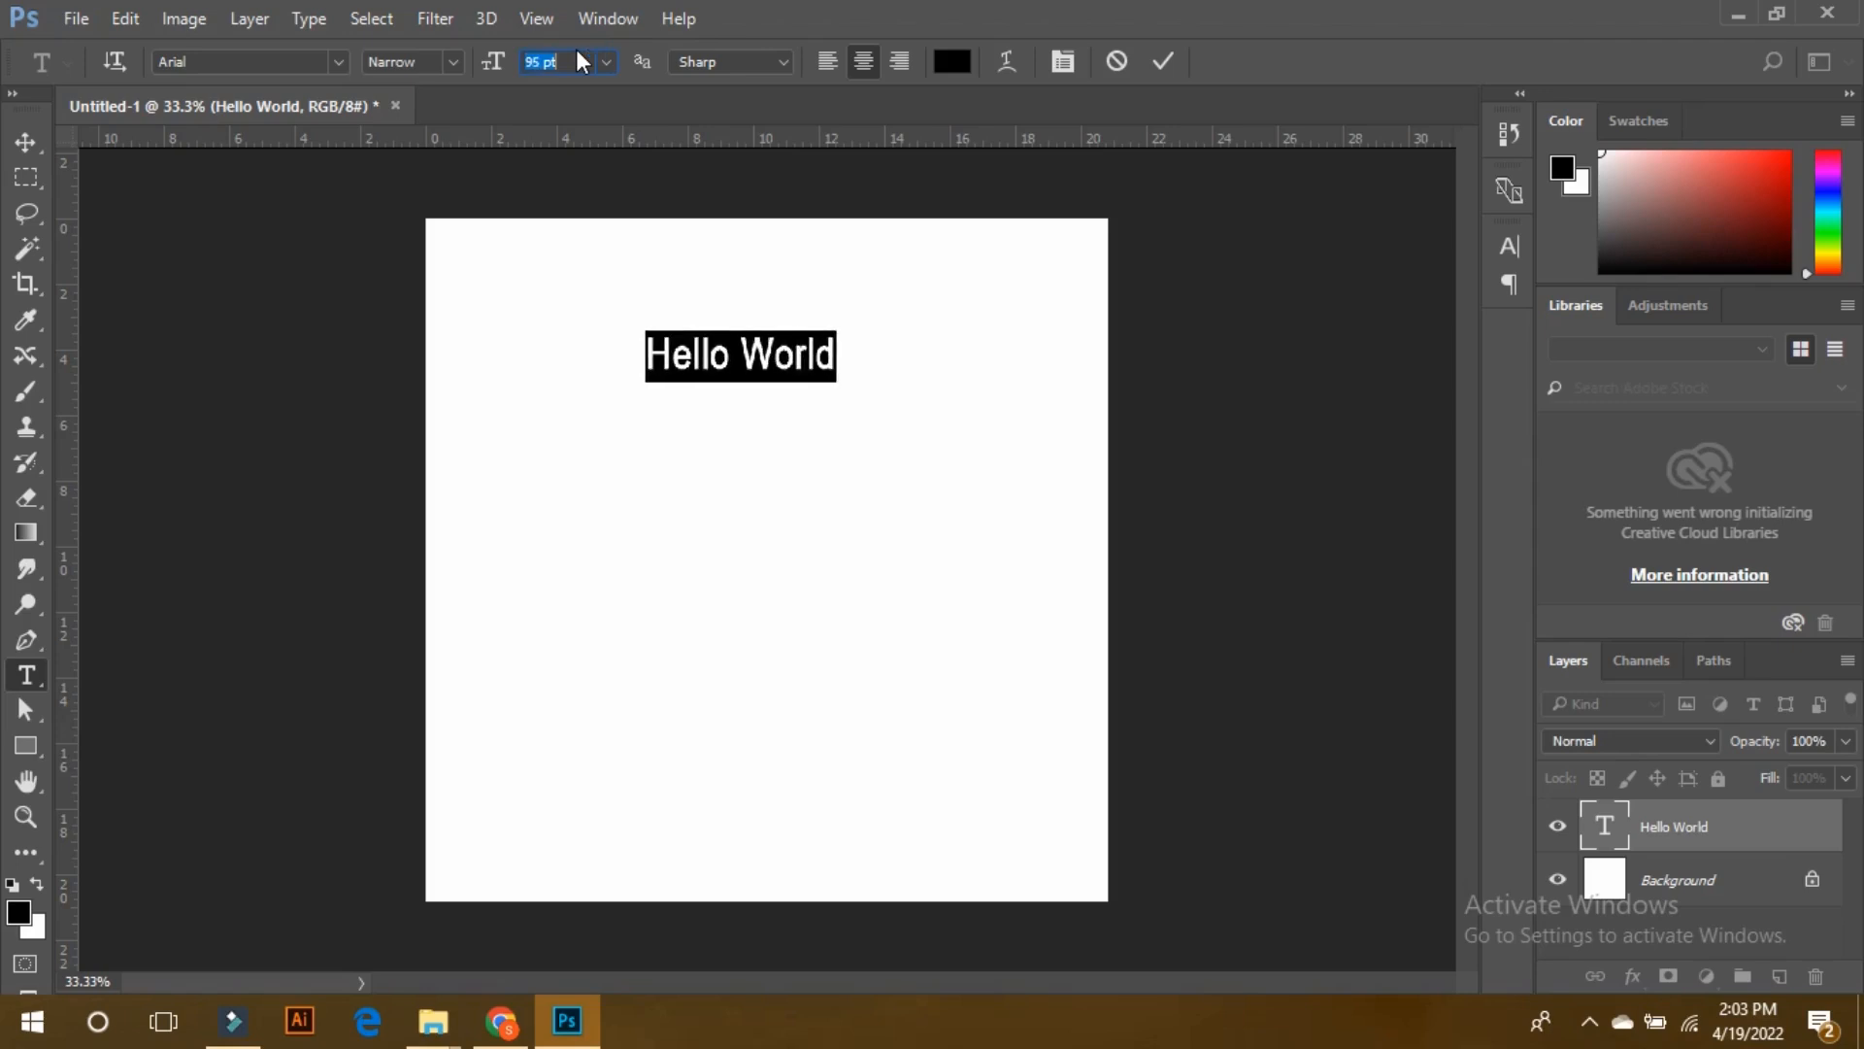
scroll(578, 53, down, 5)
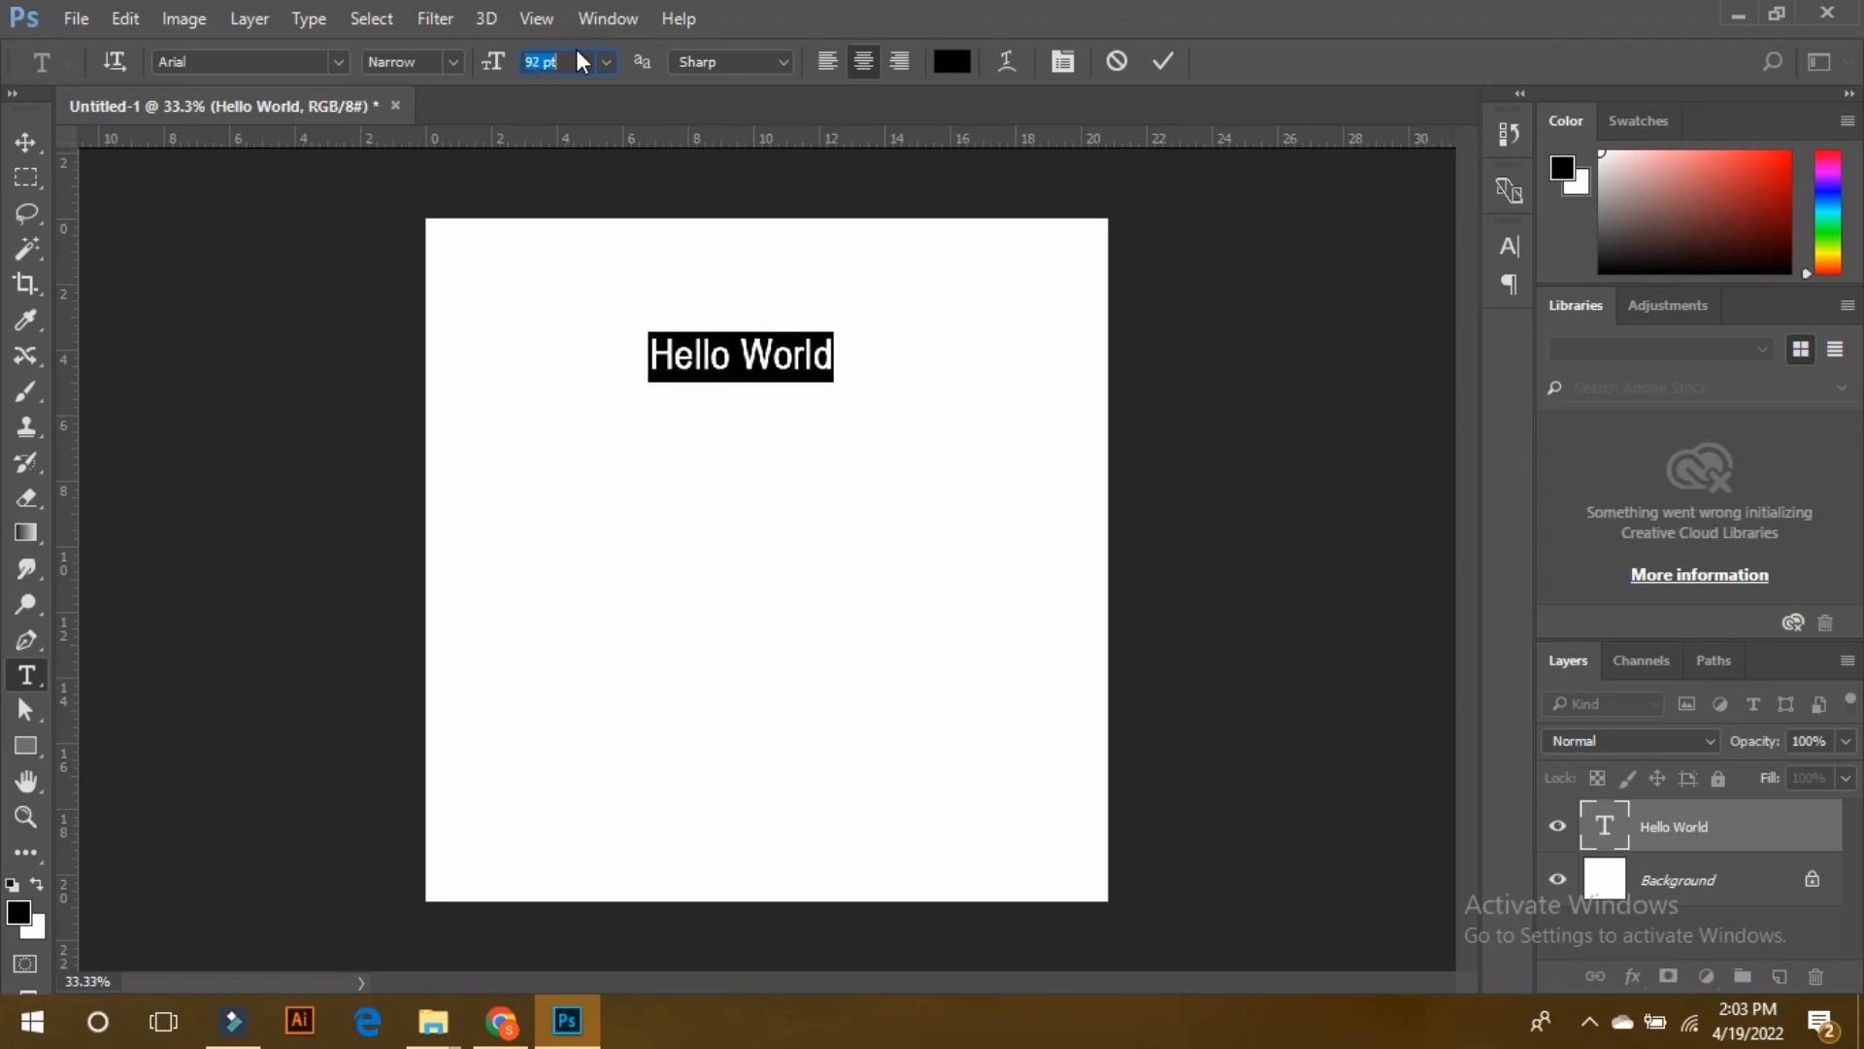
click(774, 61)
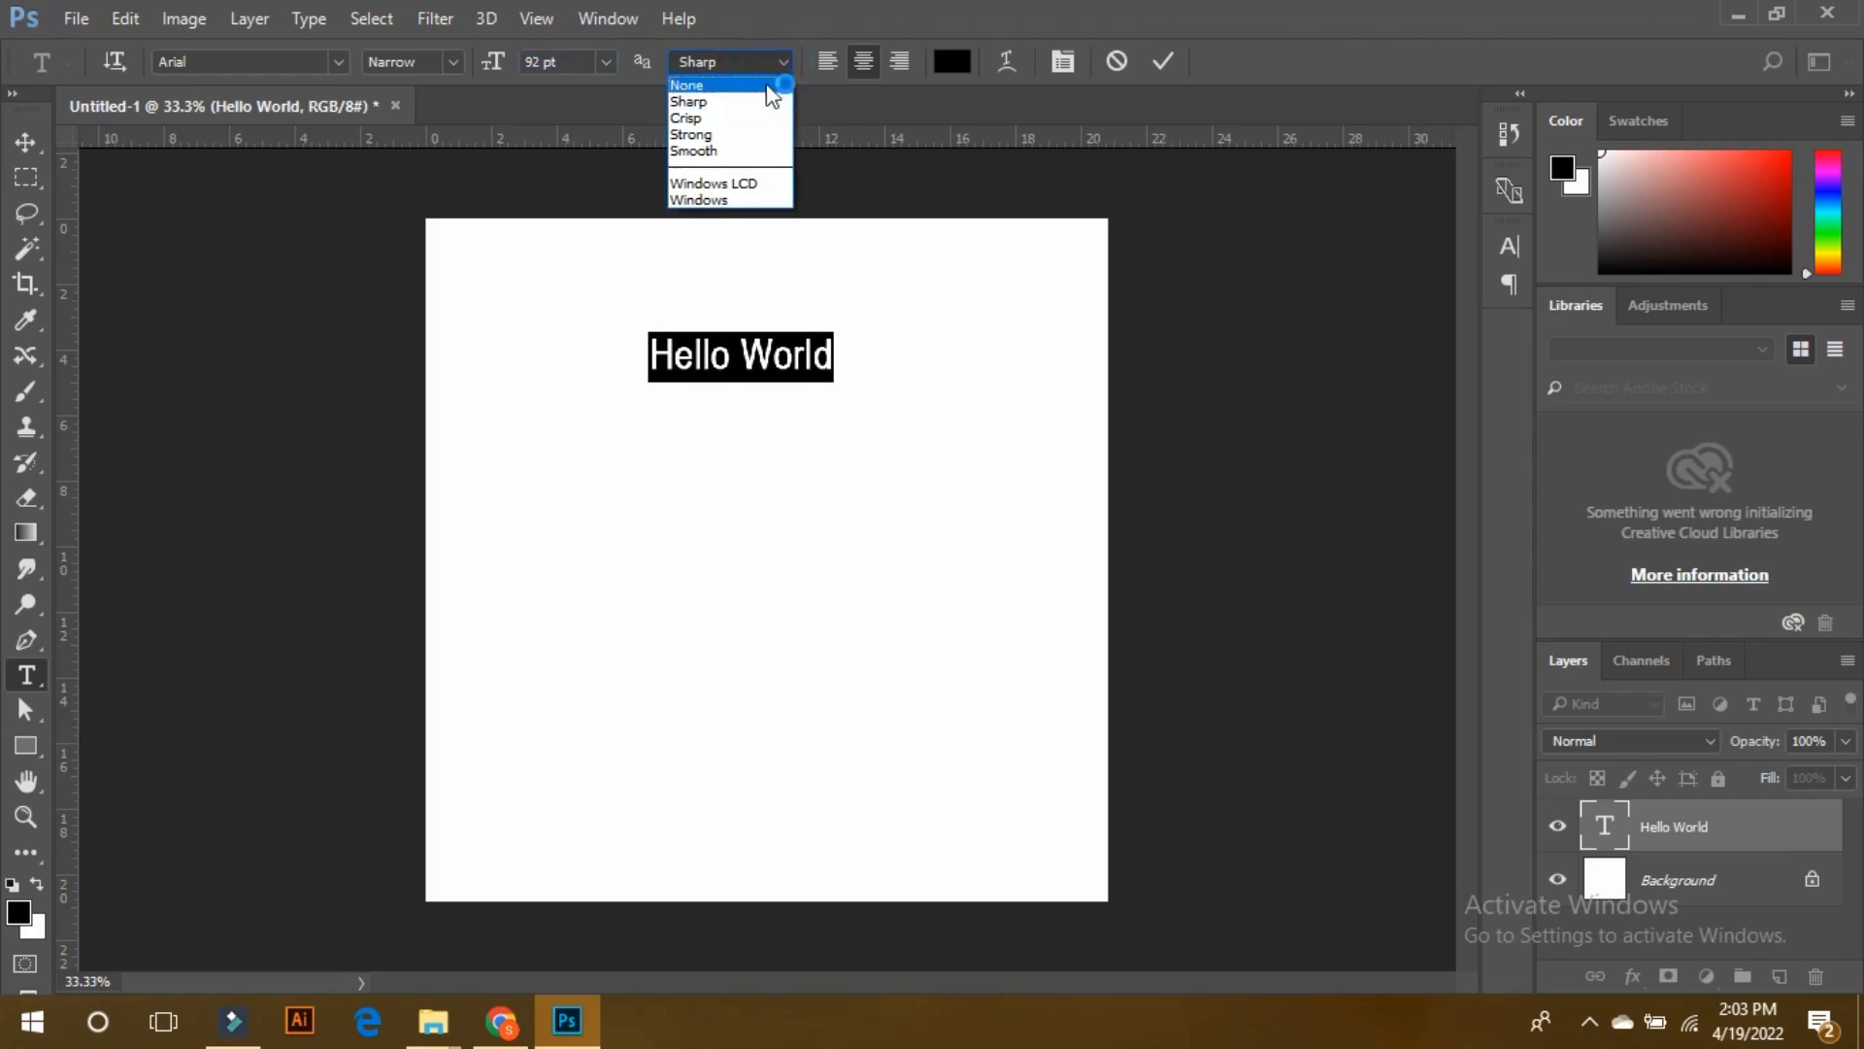
click(718, 101)
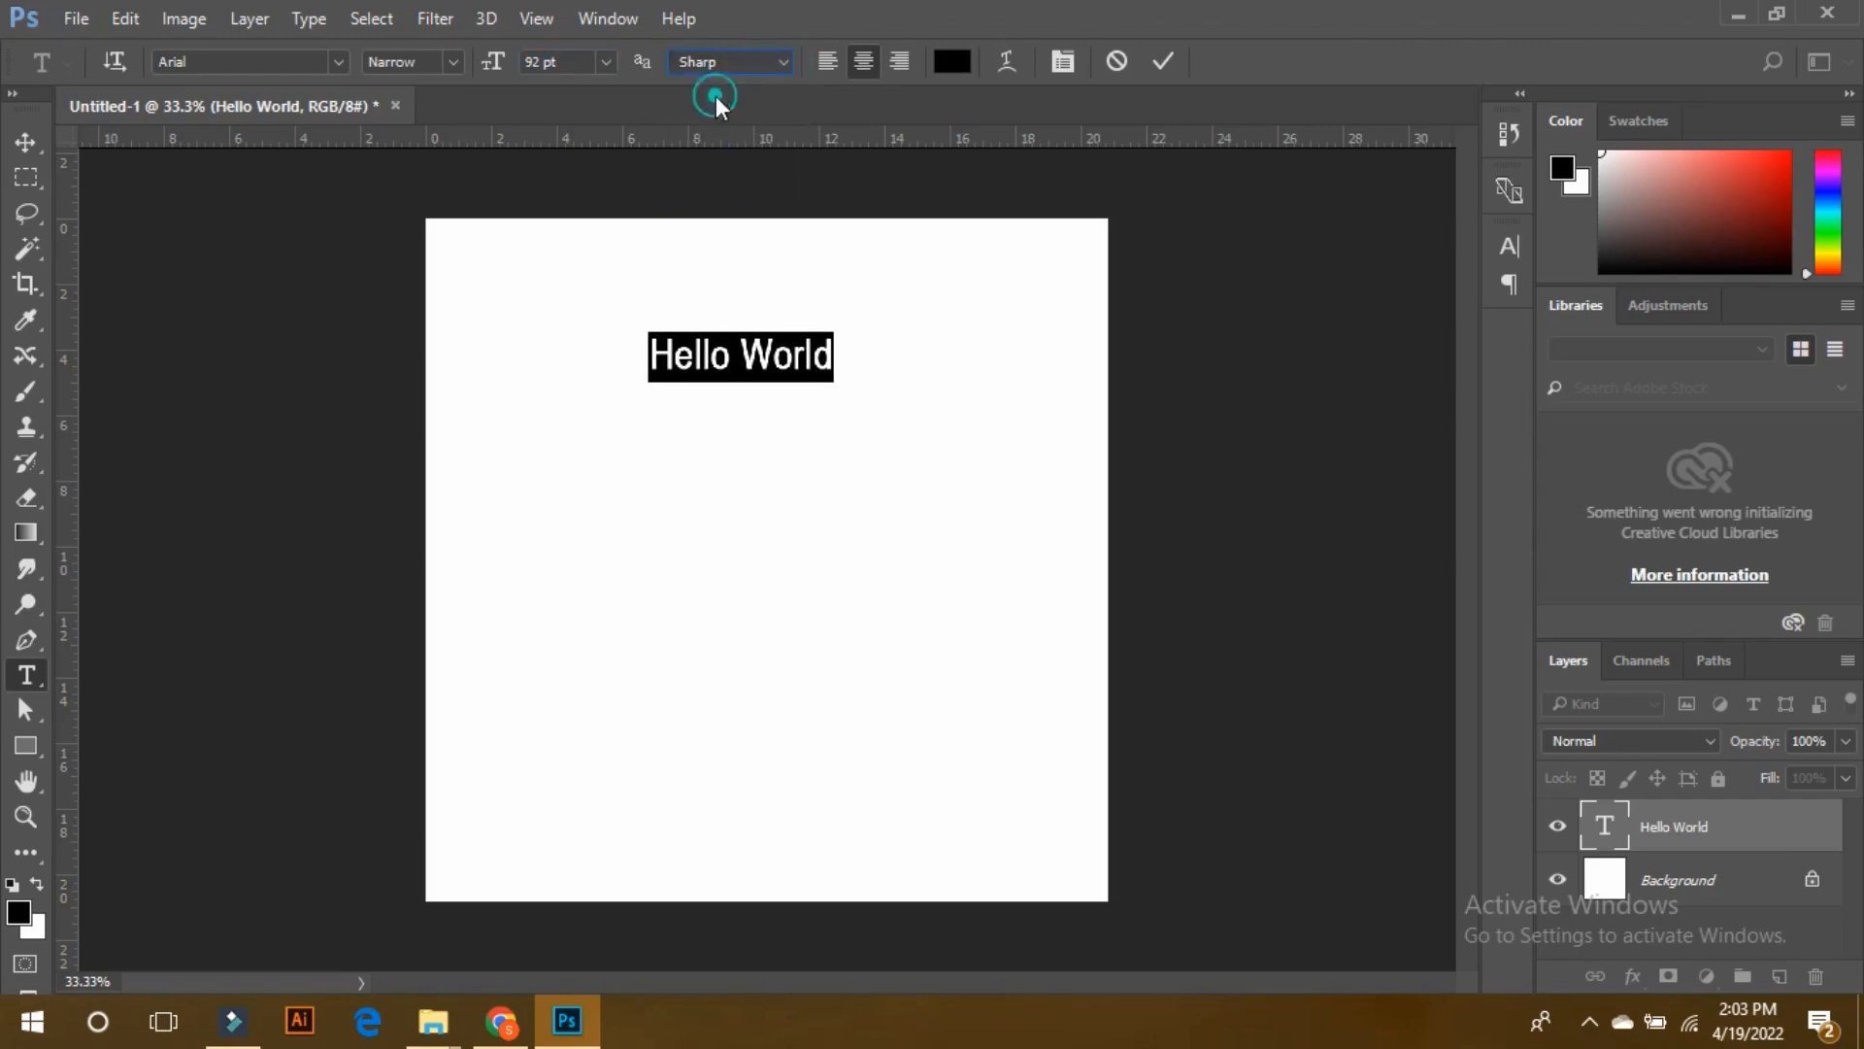
- Try right and centre alignment on the Hello World text and settle on left alignment
click(826, 61)
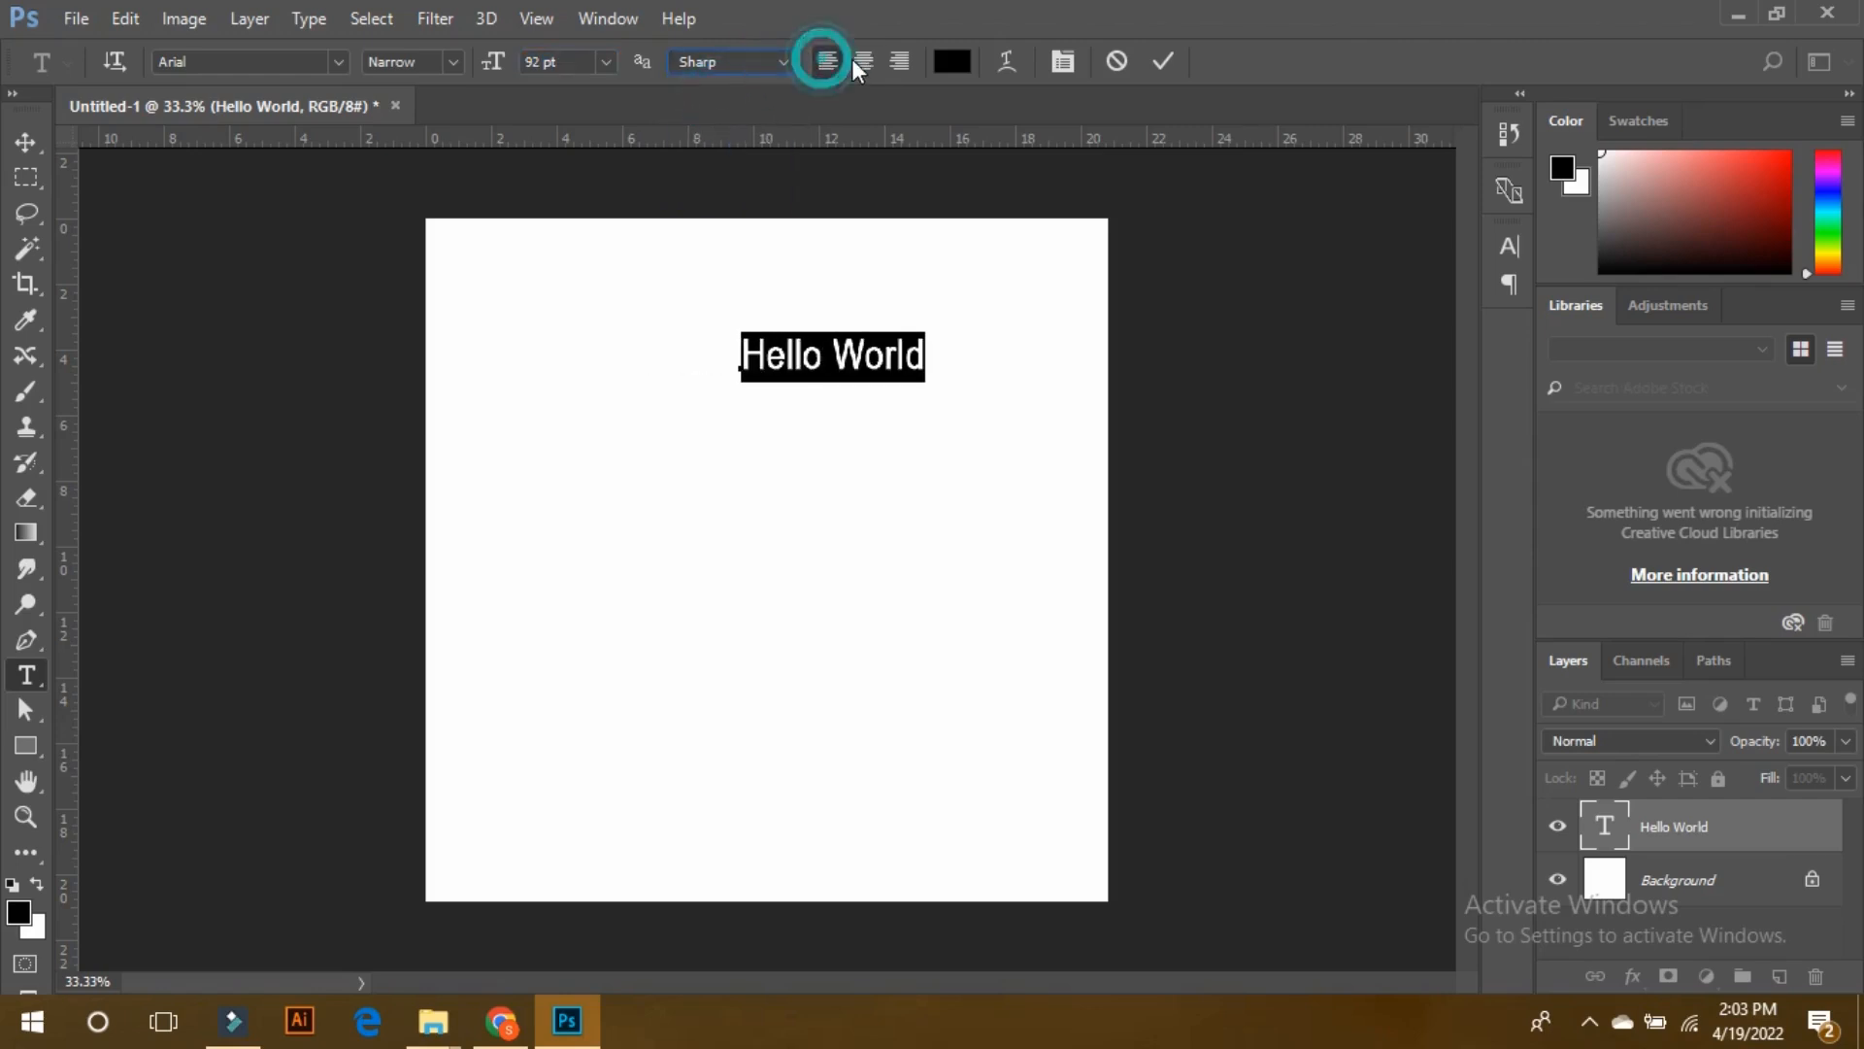
click(900, 62)
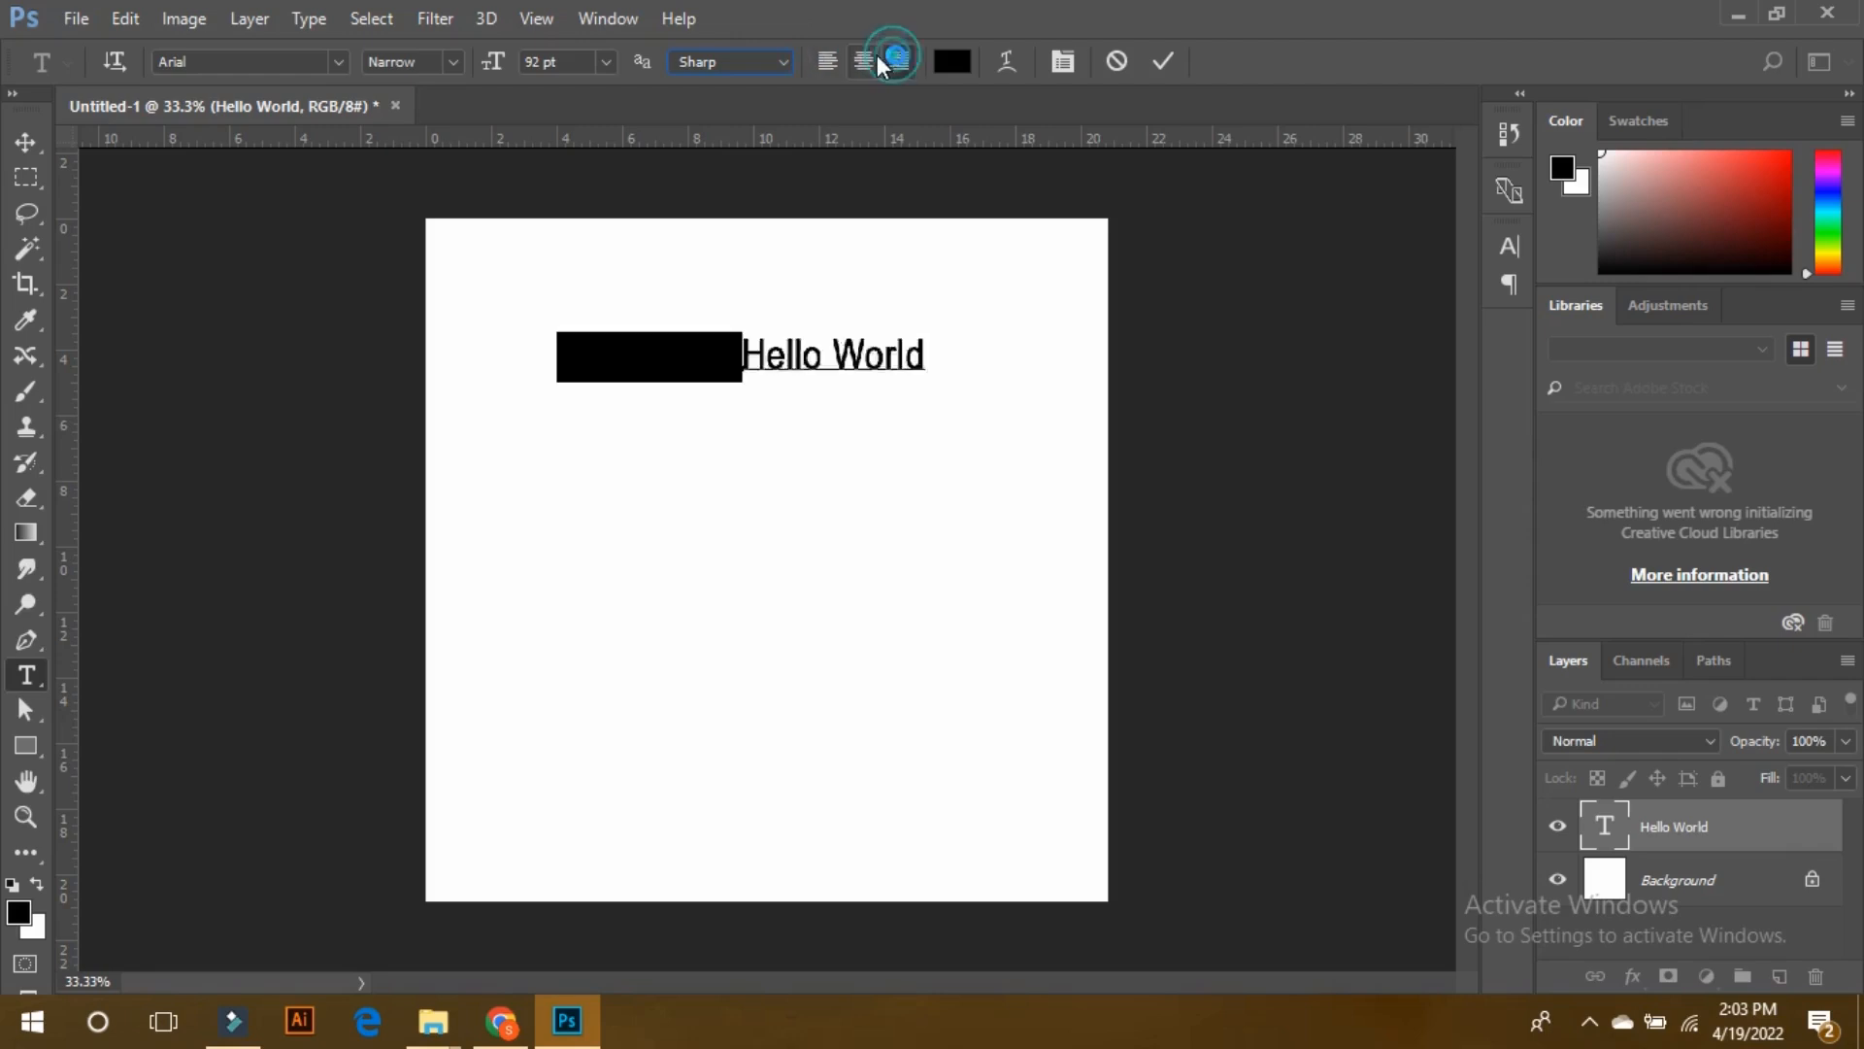
click(828, 61)
click(863, 62)
click(837, 60)
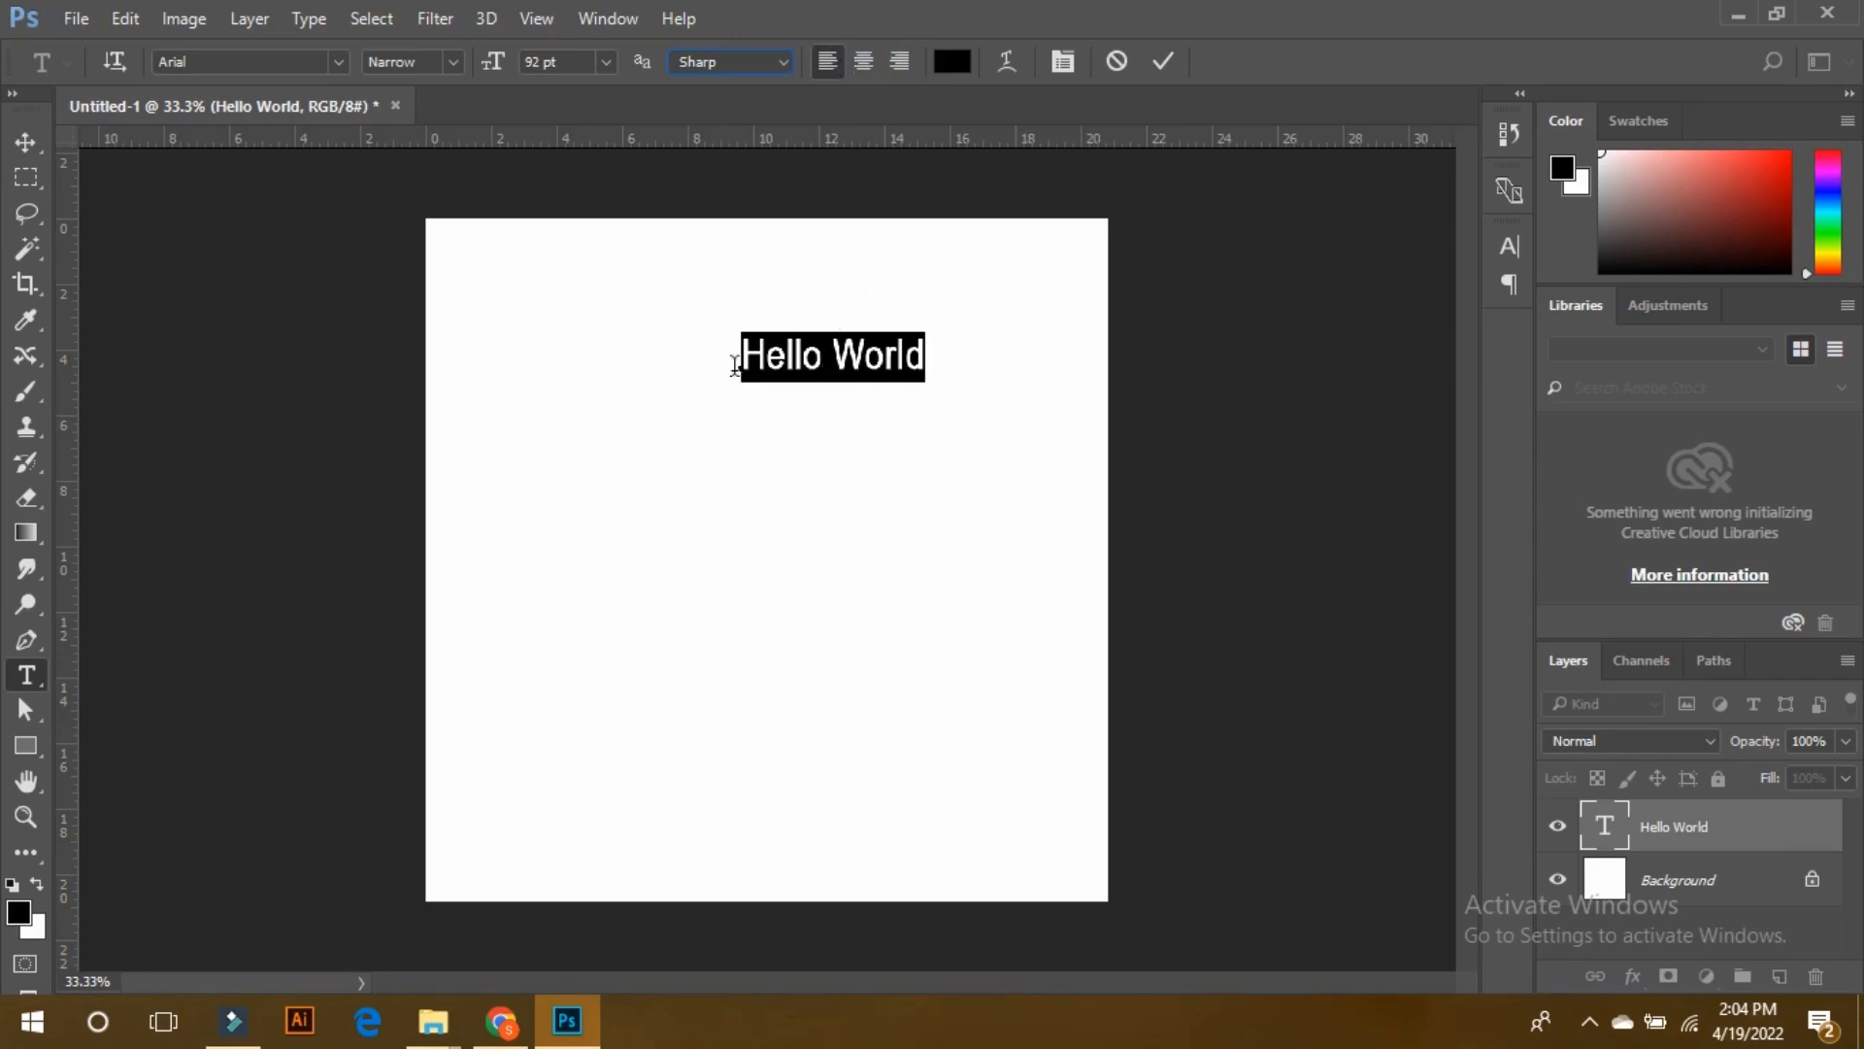
- Split the Hello World text onto two lines, try centre and right alignment on it and settle on left alignment
click(819, 355)
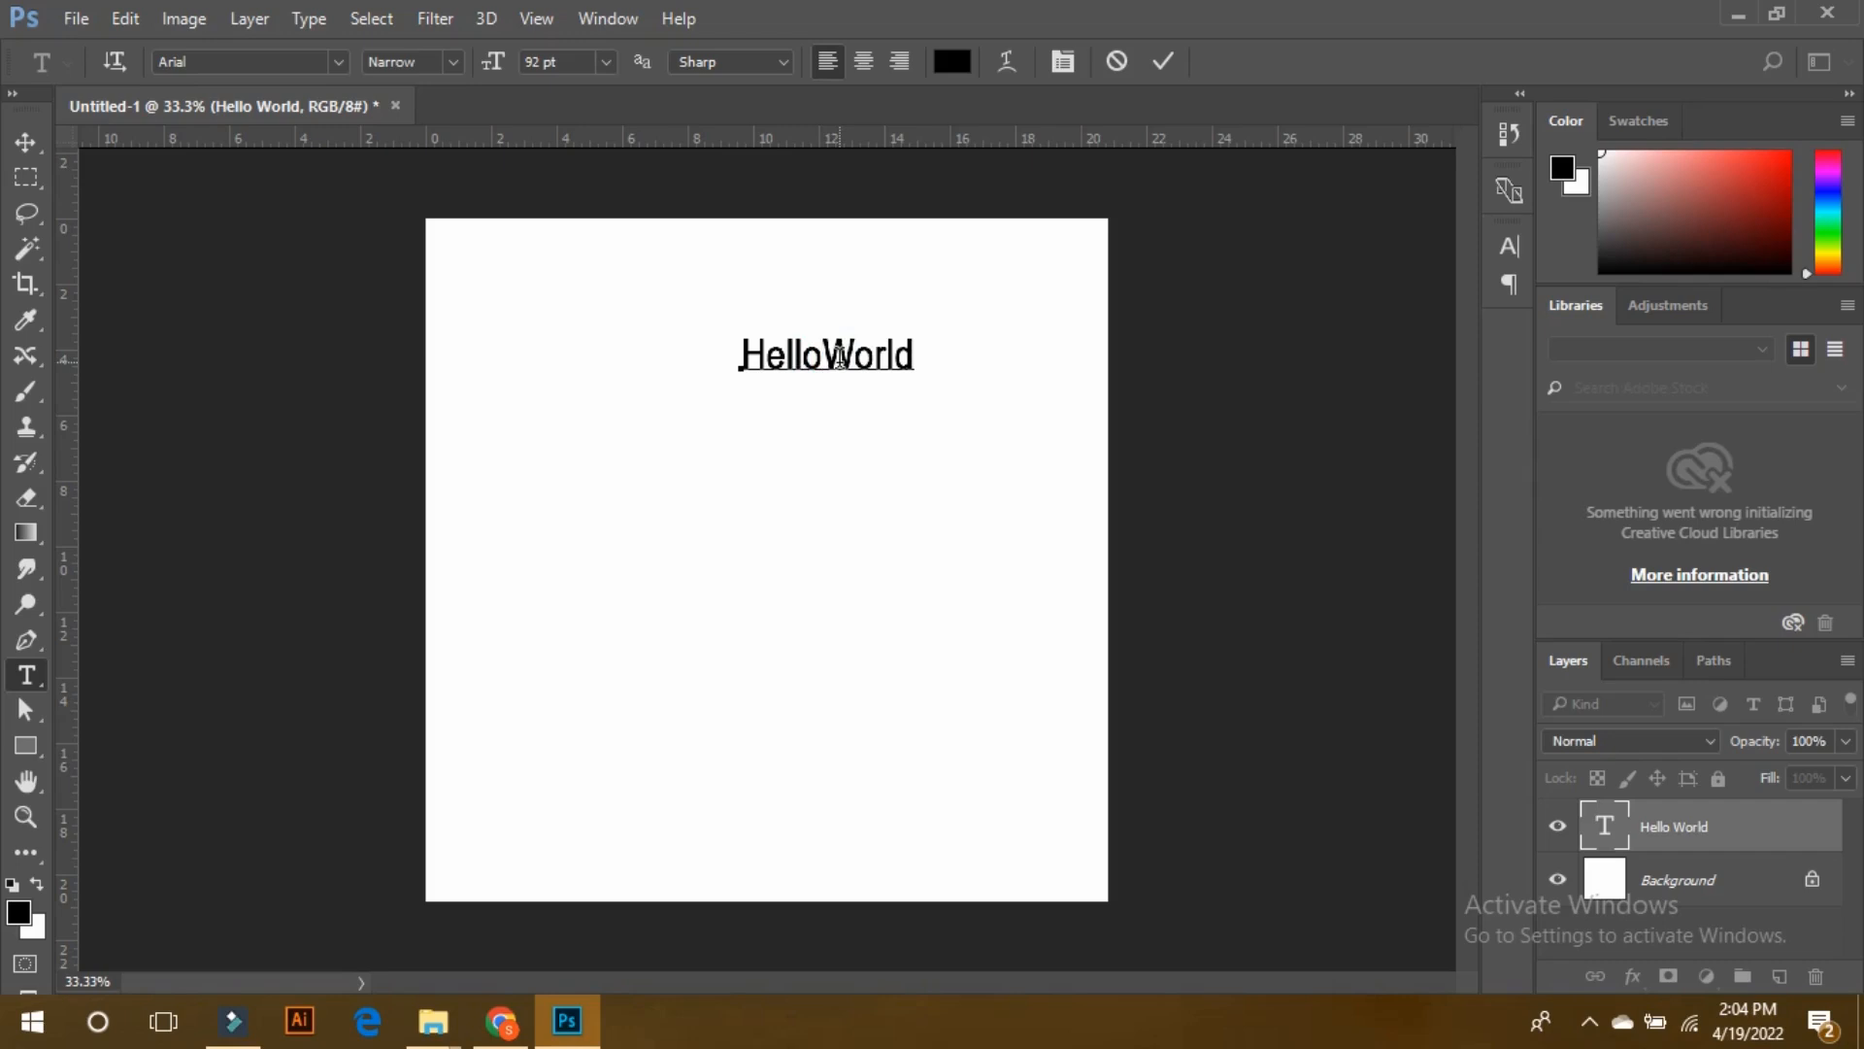
key(Return)
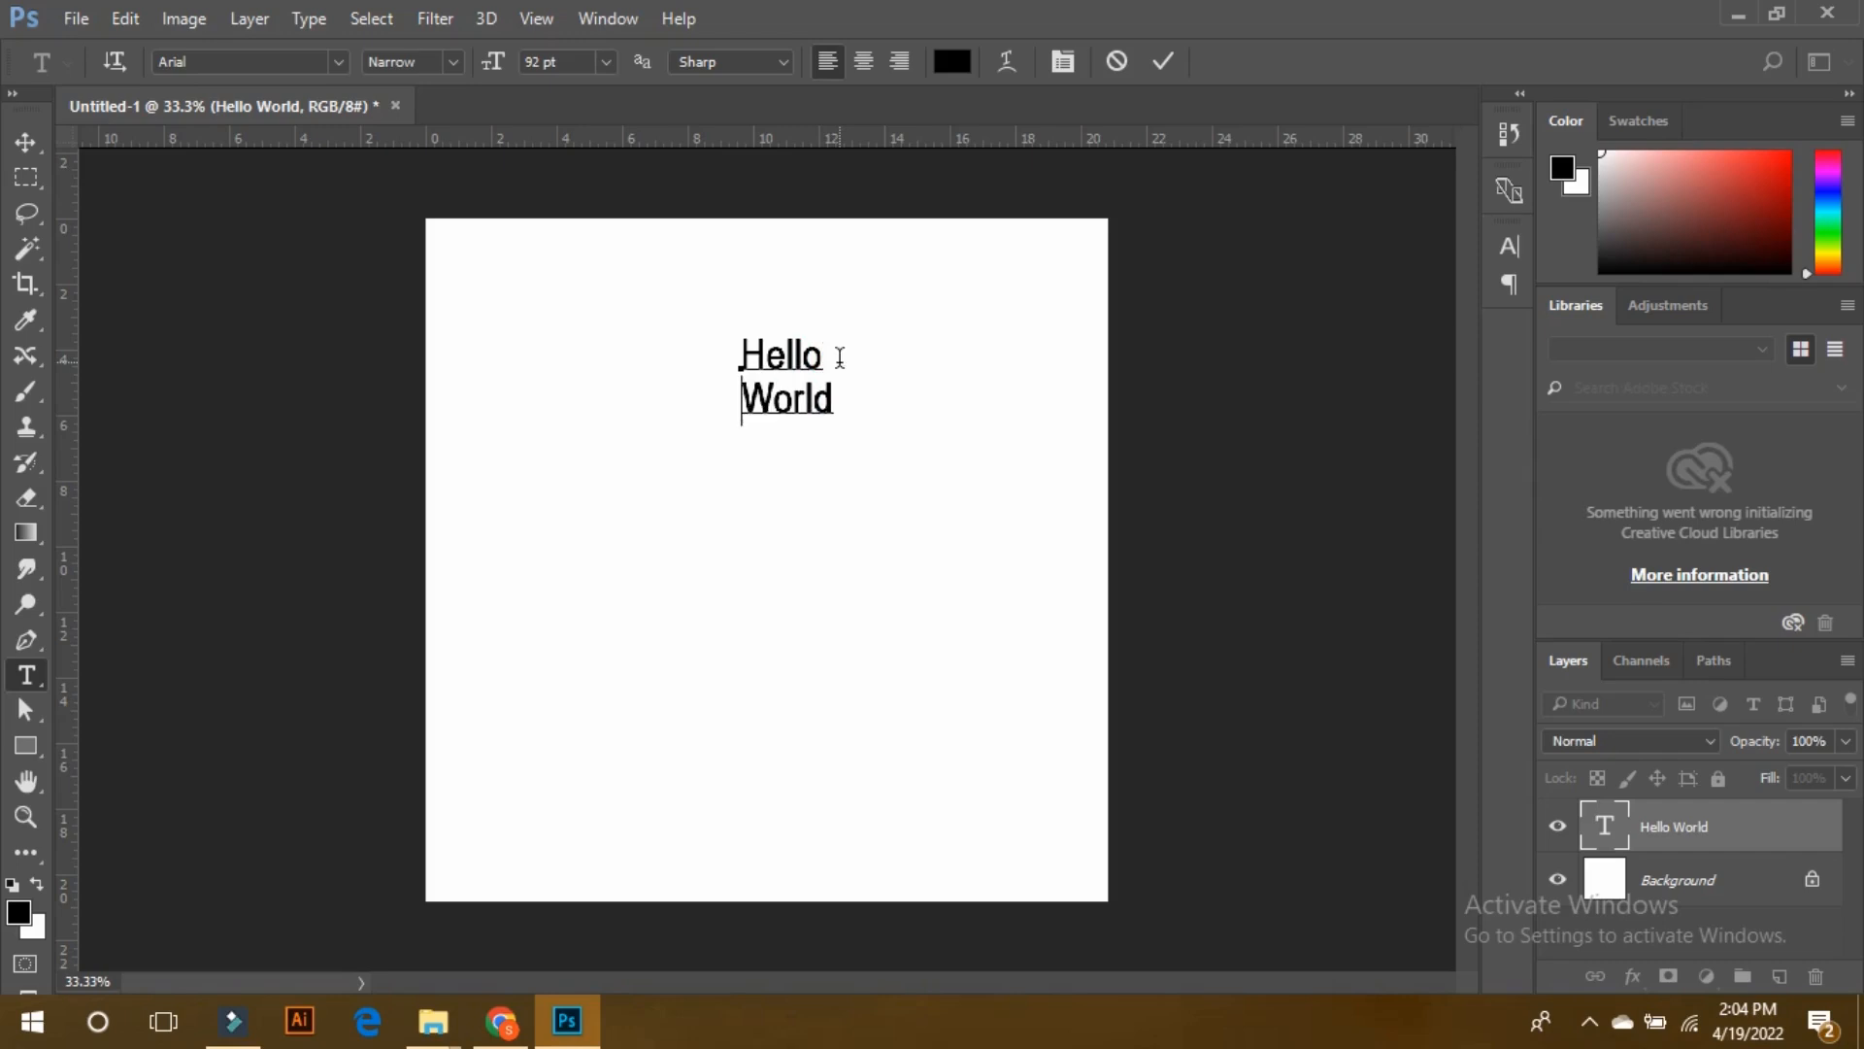
drag(837, 398, 744, 357)
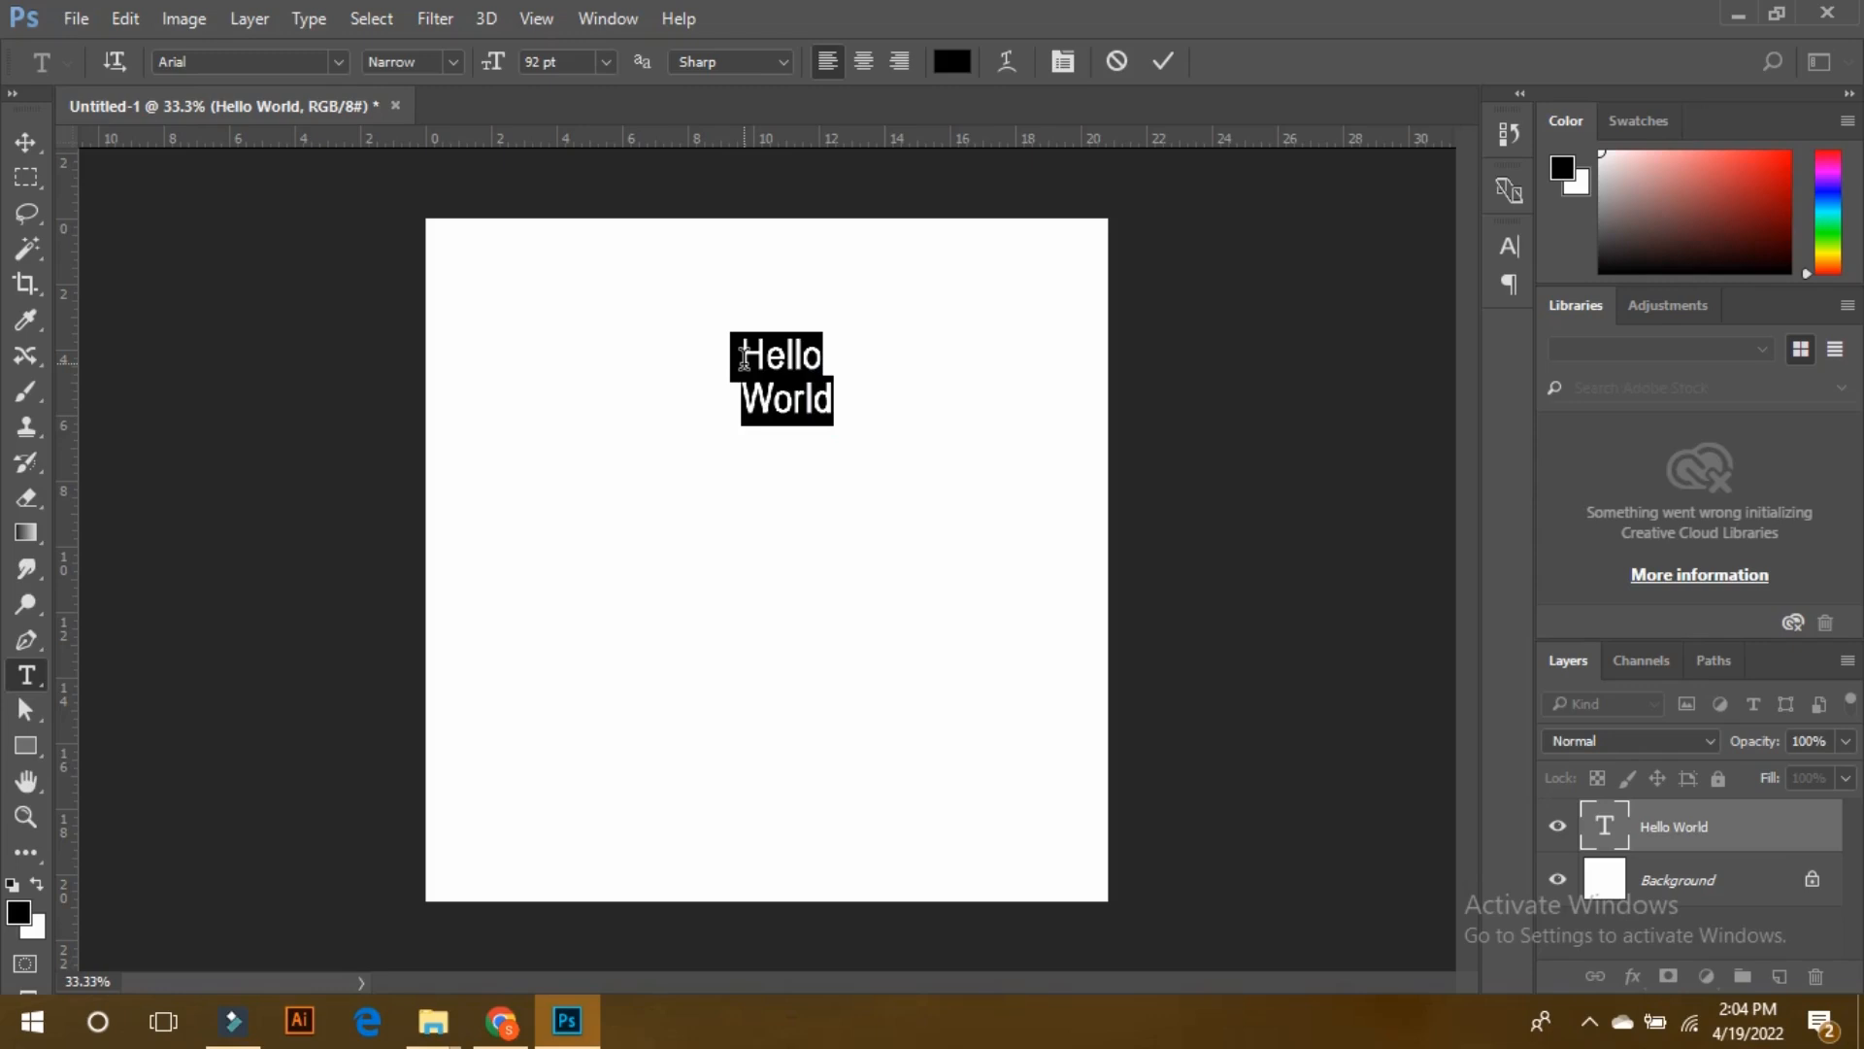
click(859, 60)
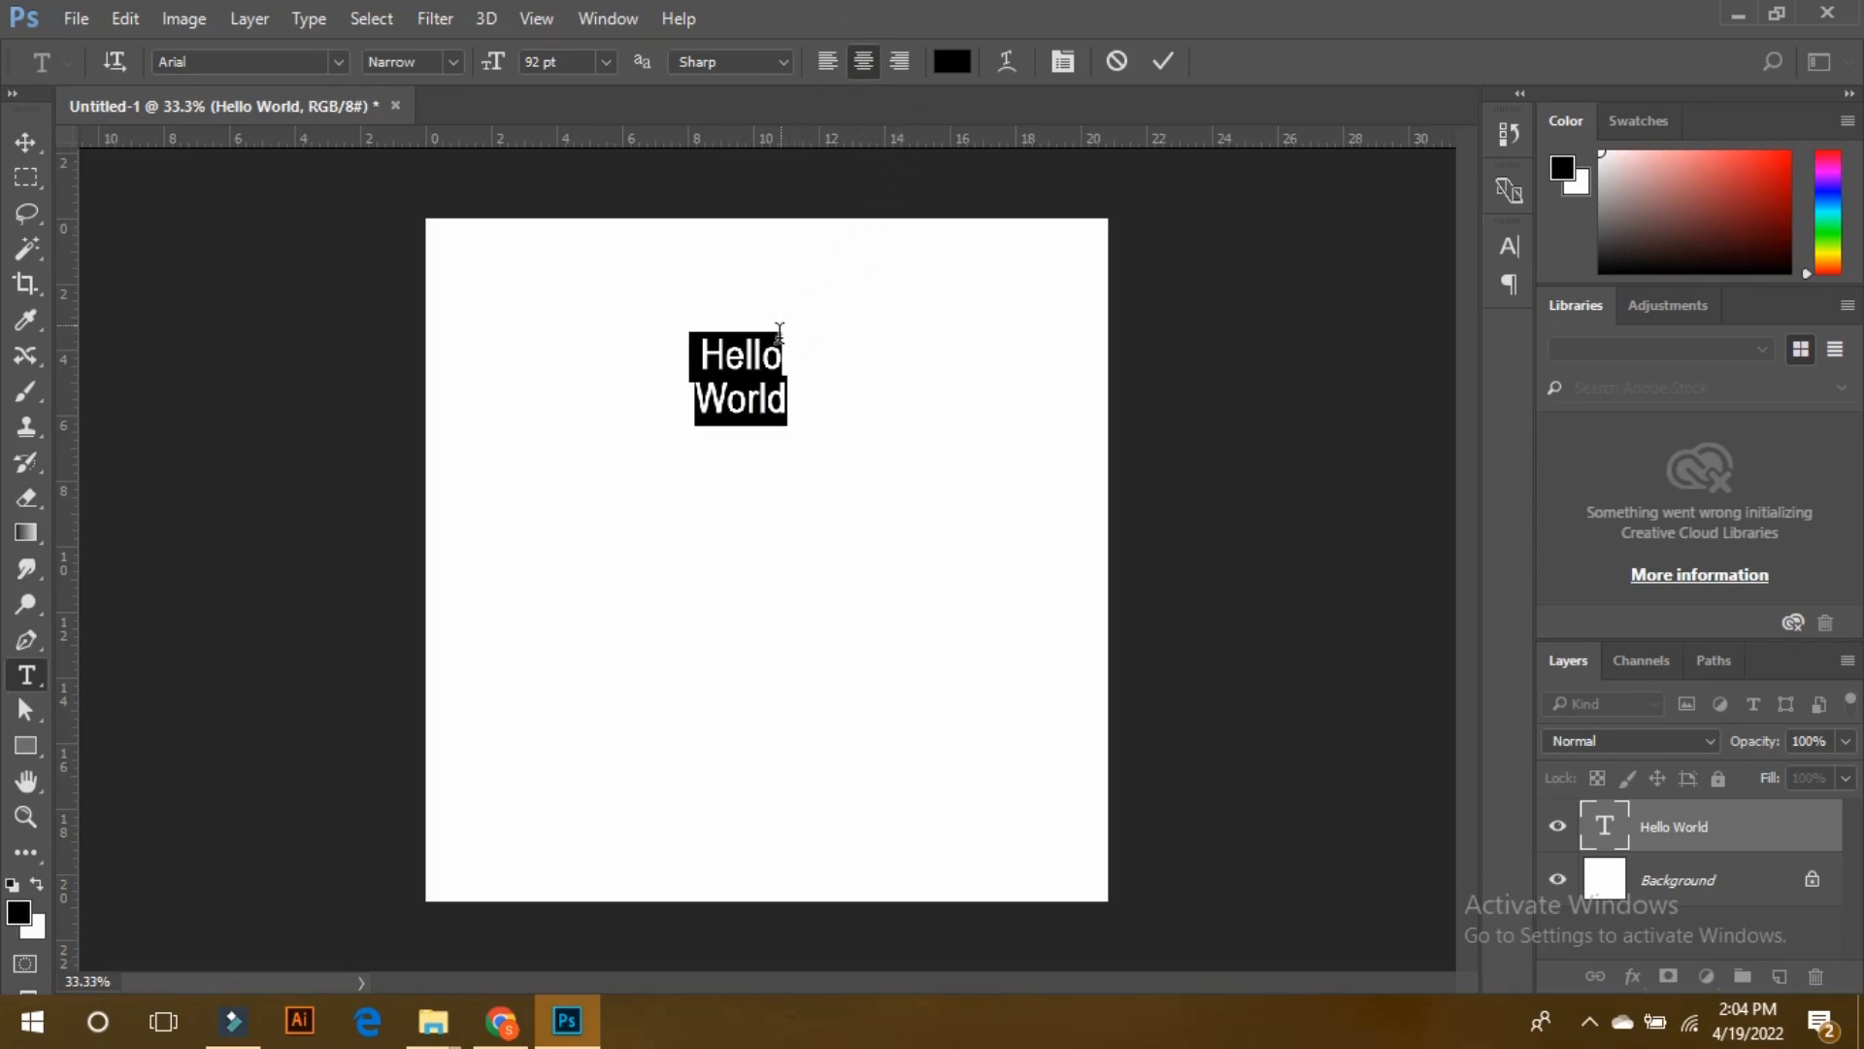
click(900, 61)
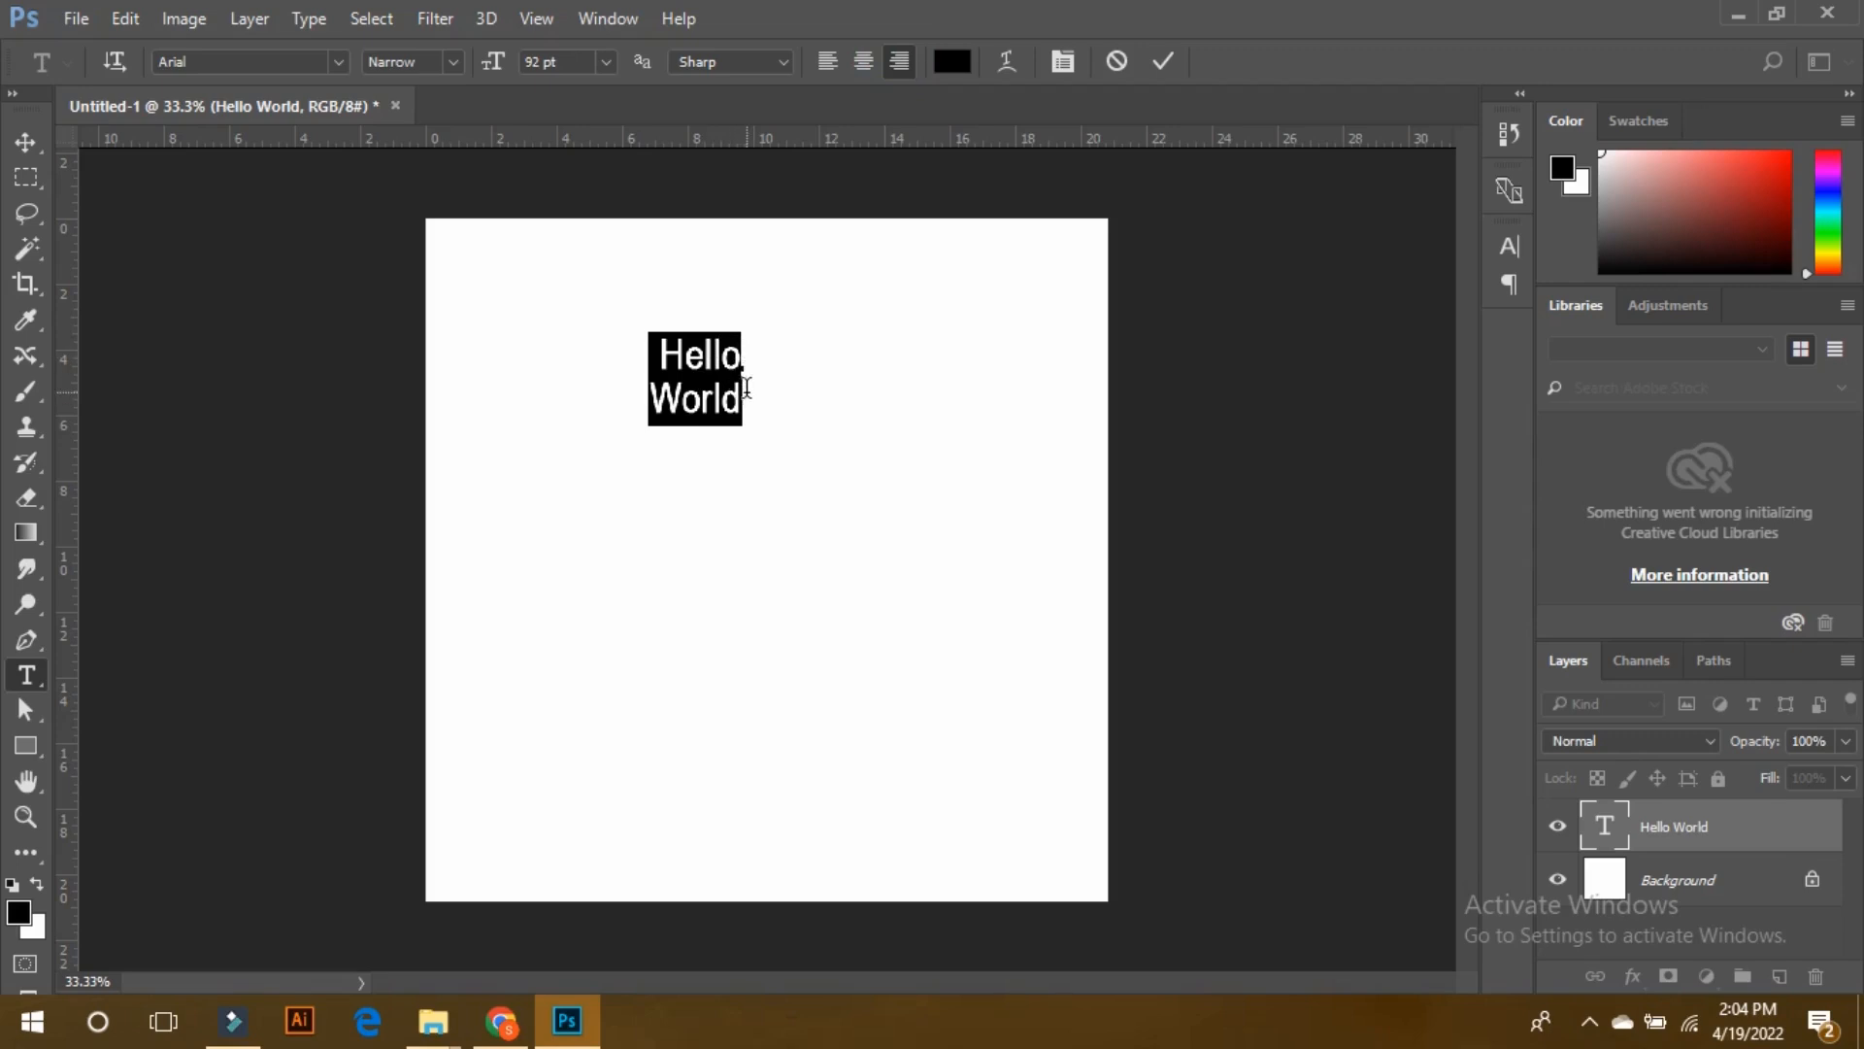
click(830, 64)
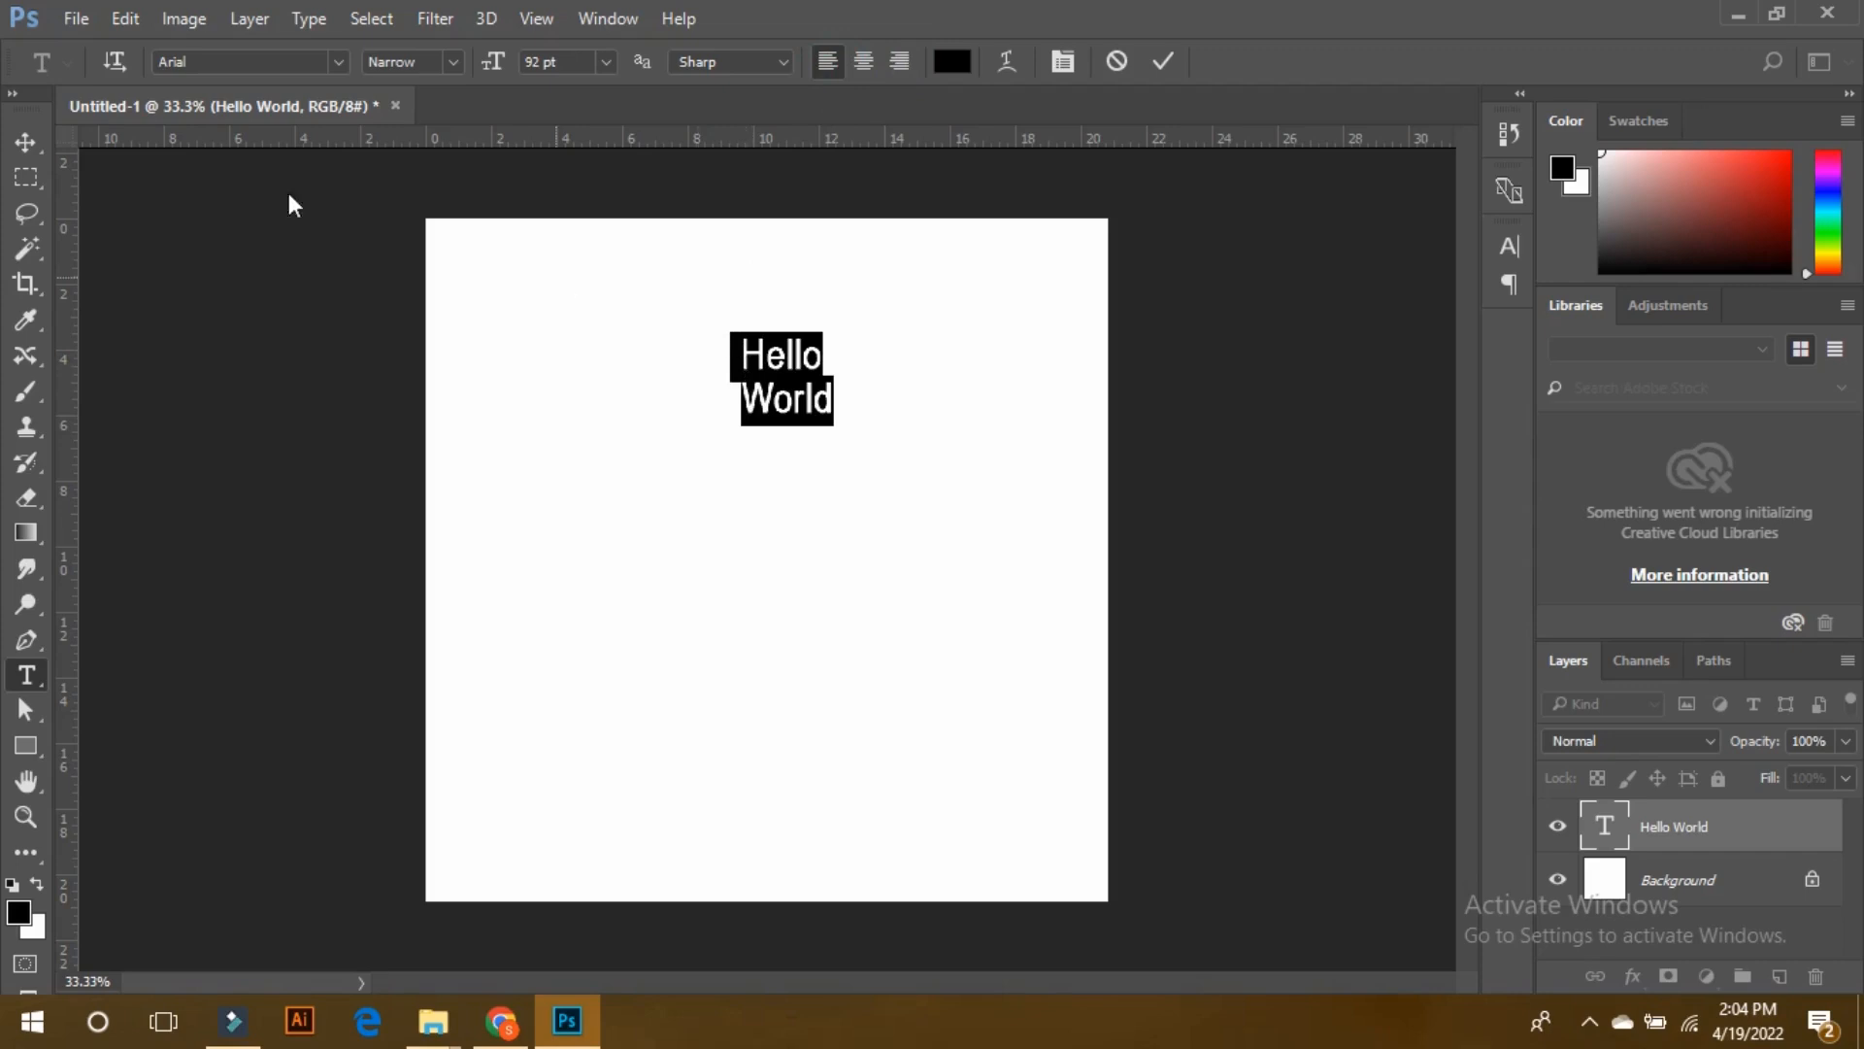
click(25, 142)
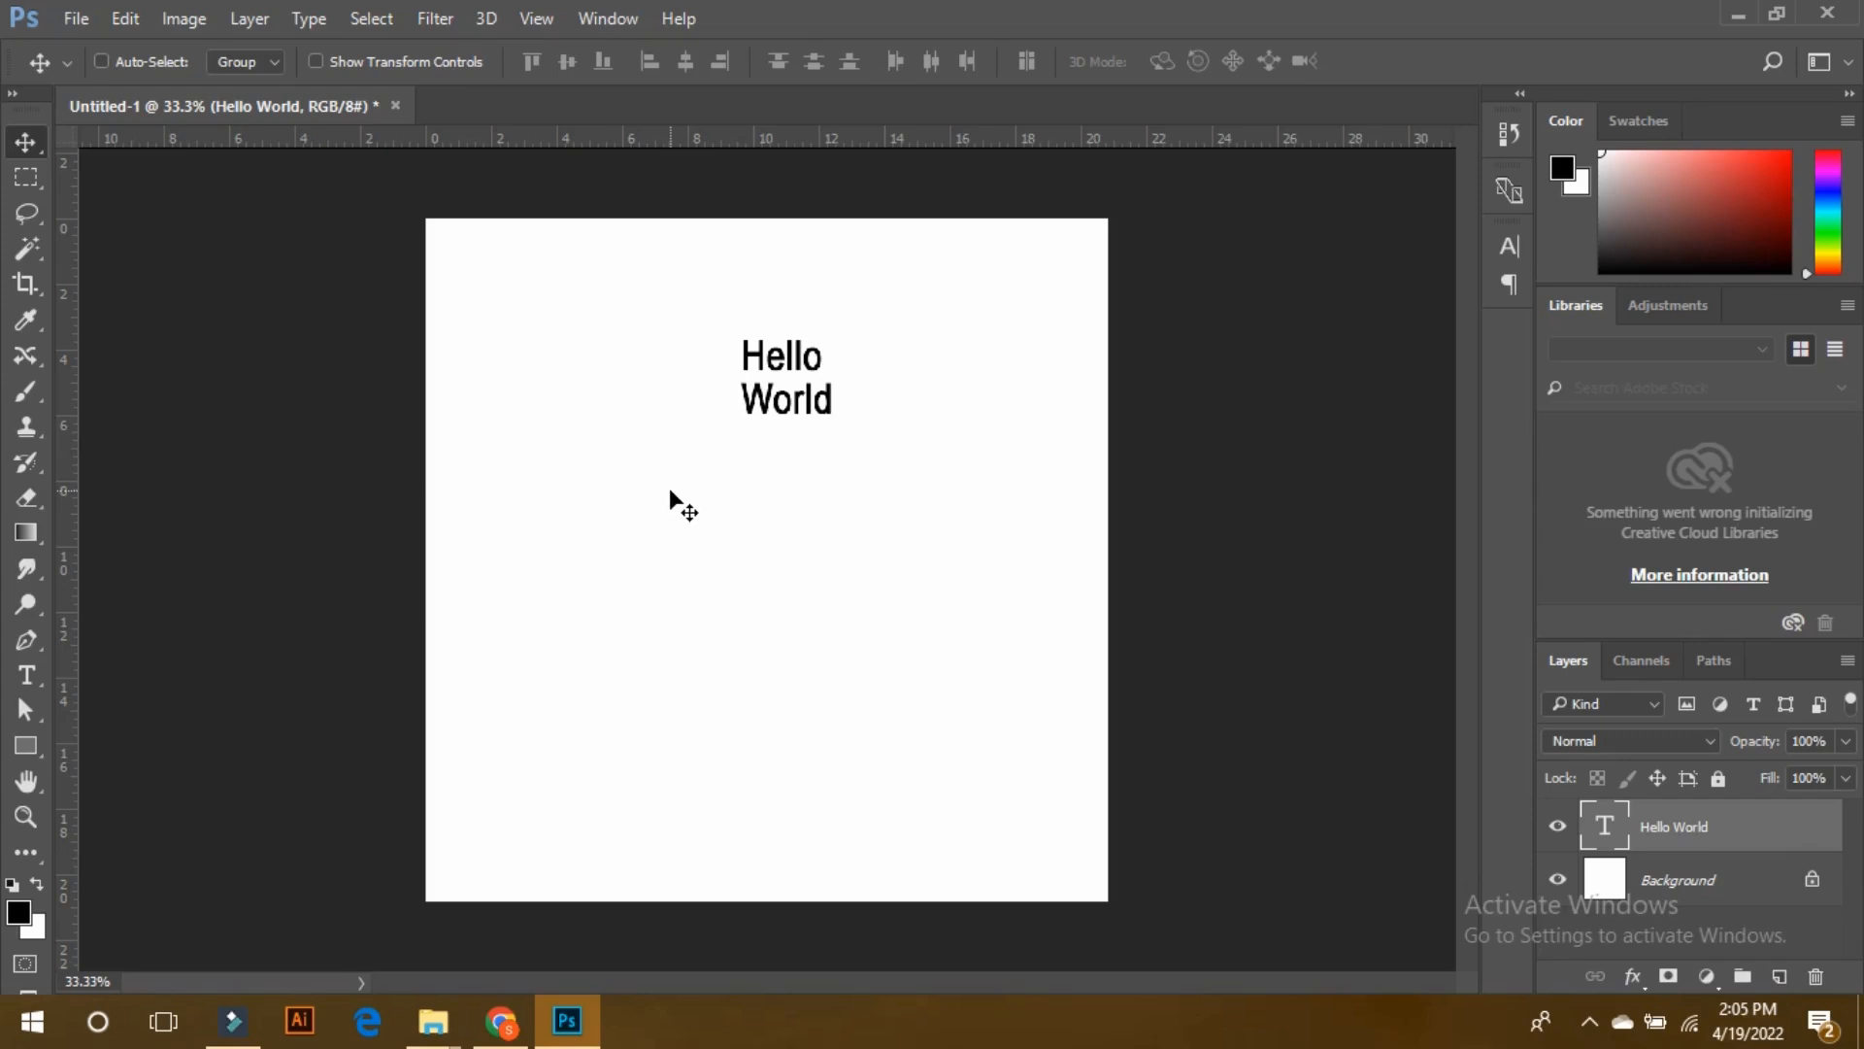
- Add the horizontal text Adobe Photoshop below Hello World near the middle of the canvas
click(26, 675)
click(686, 573)
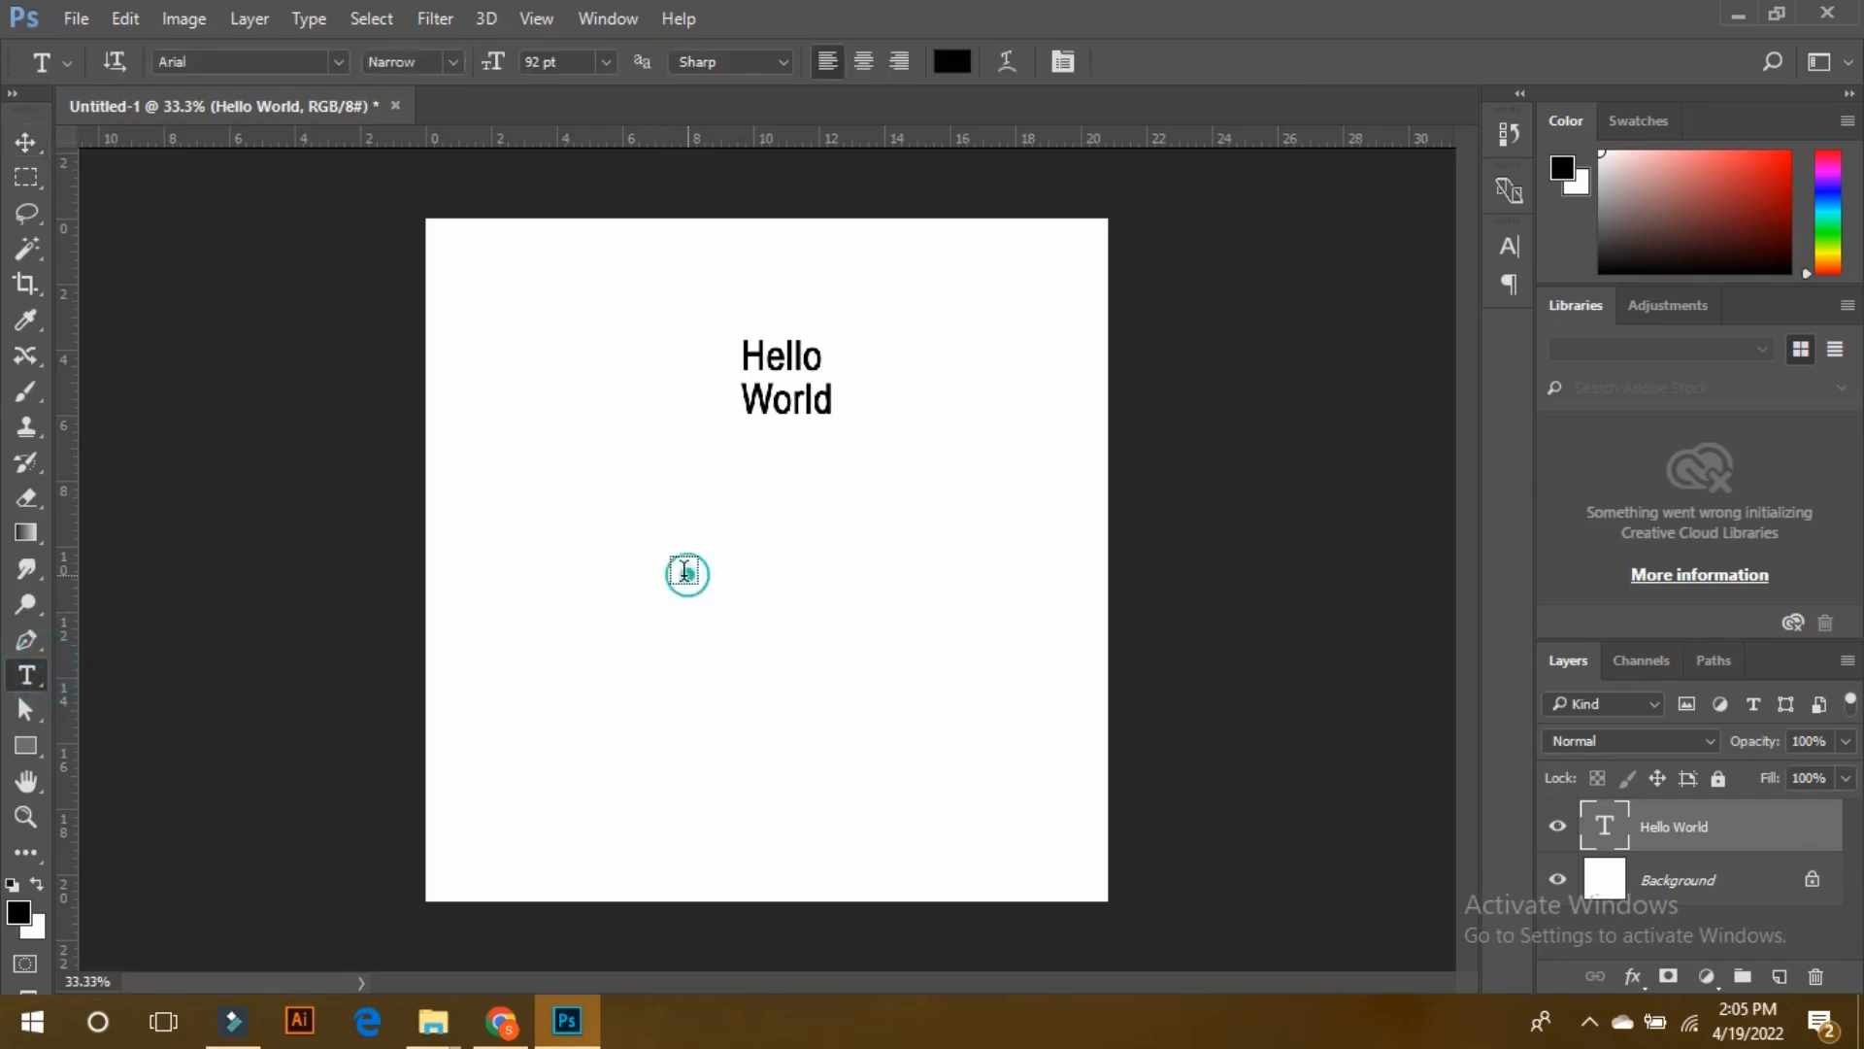
text(A)
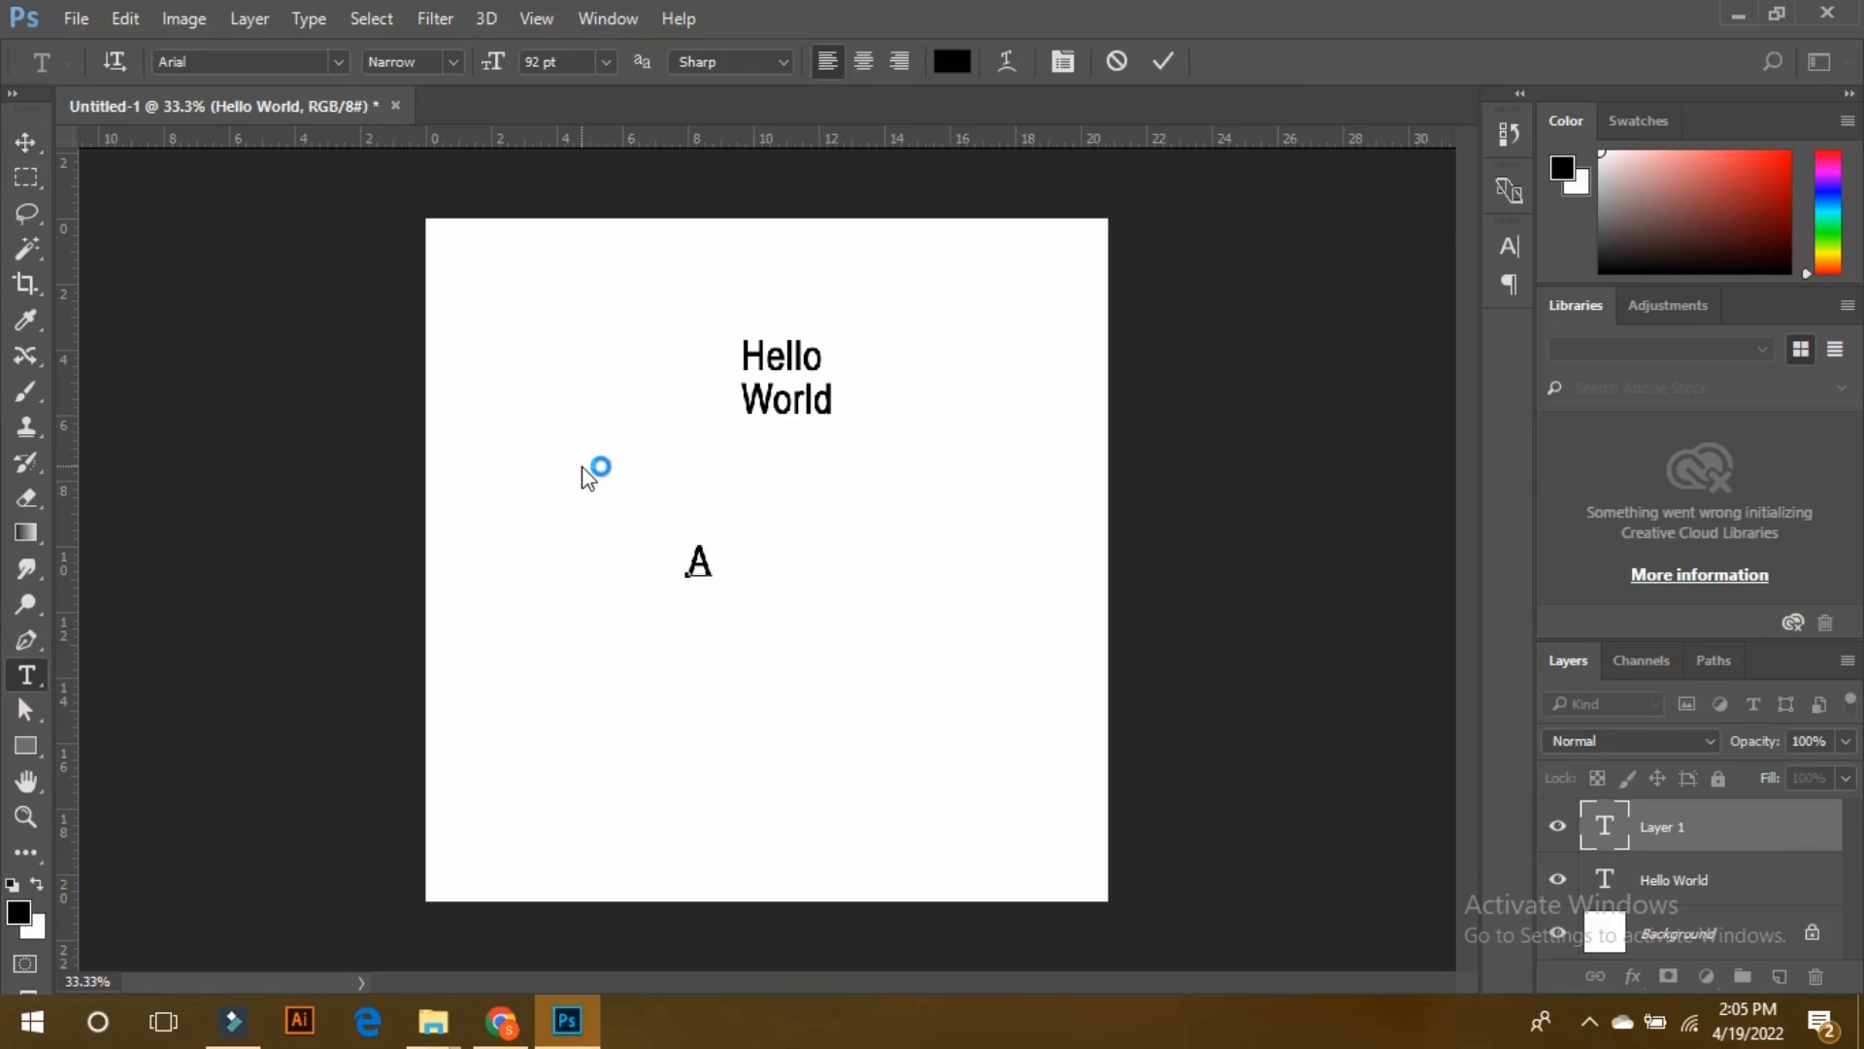
text(dobe)
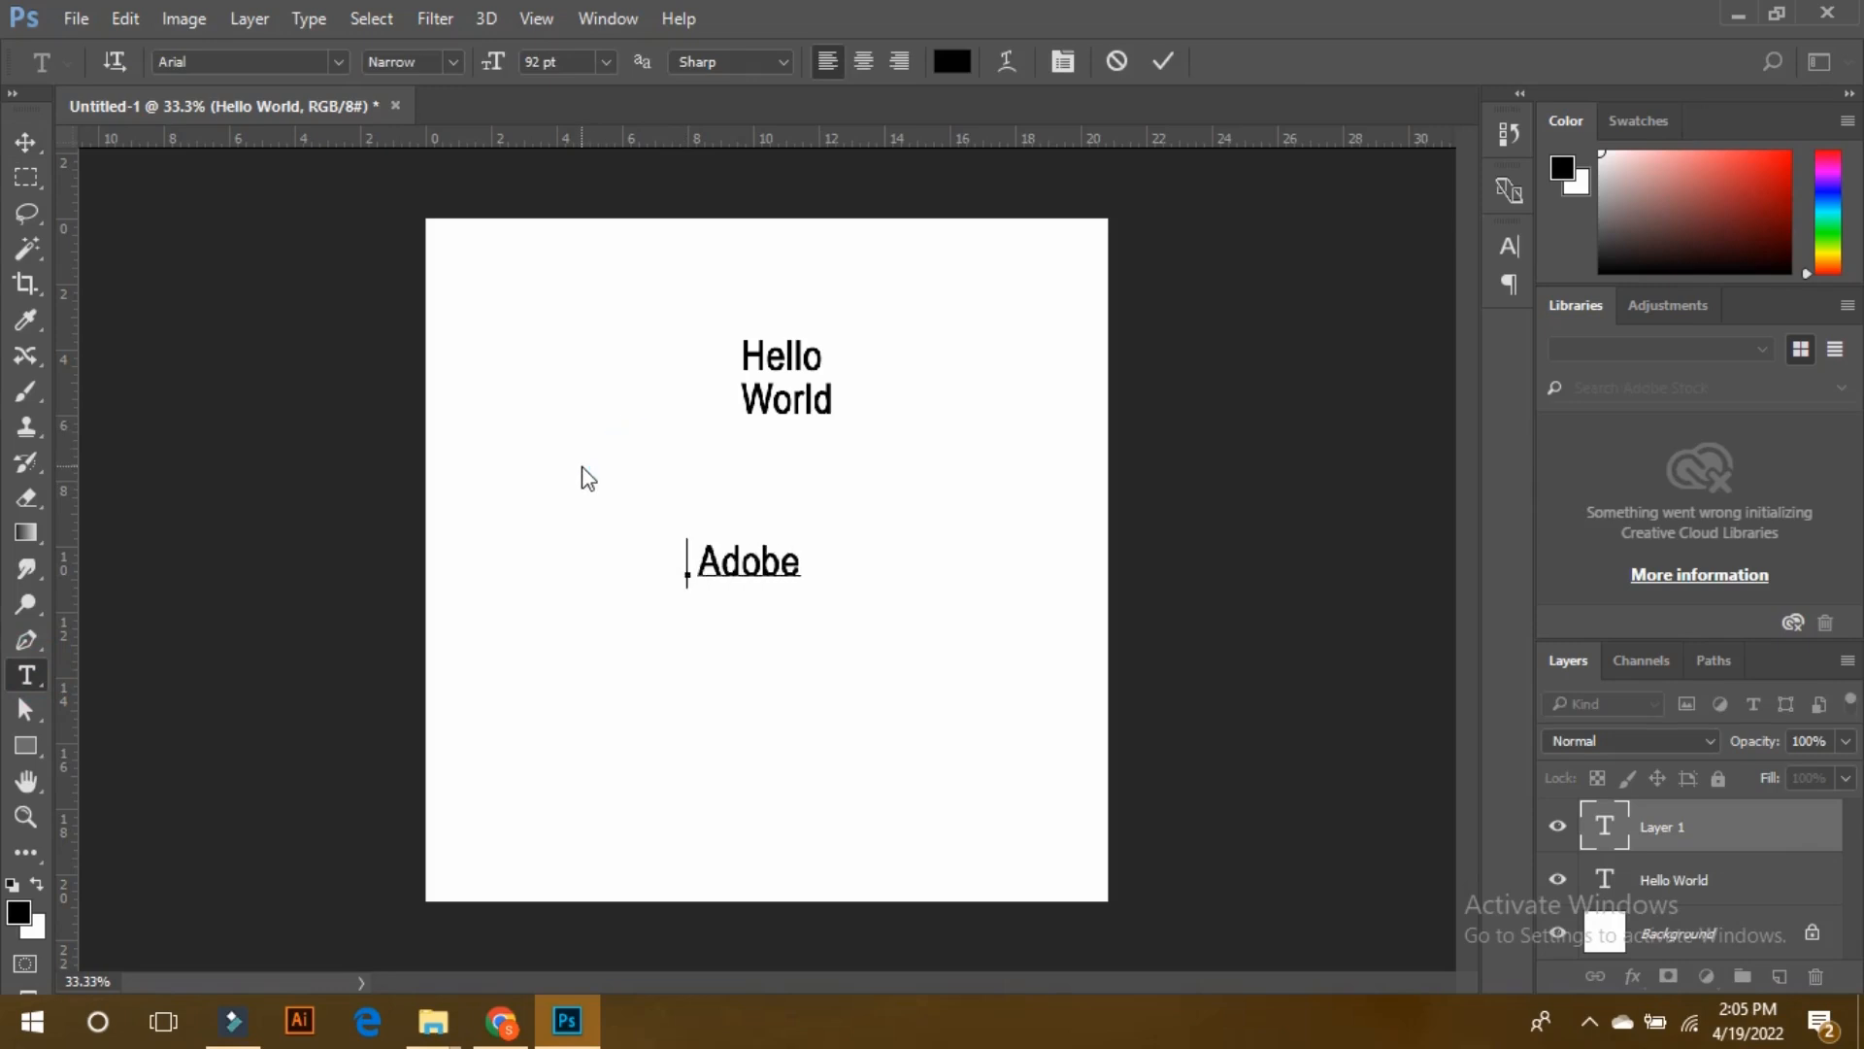
text( Photo)
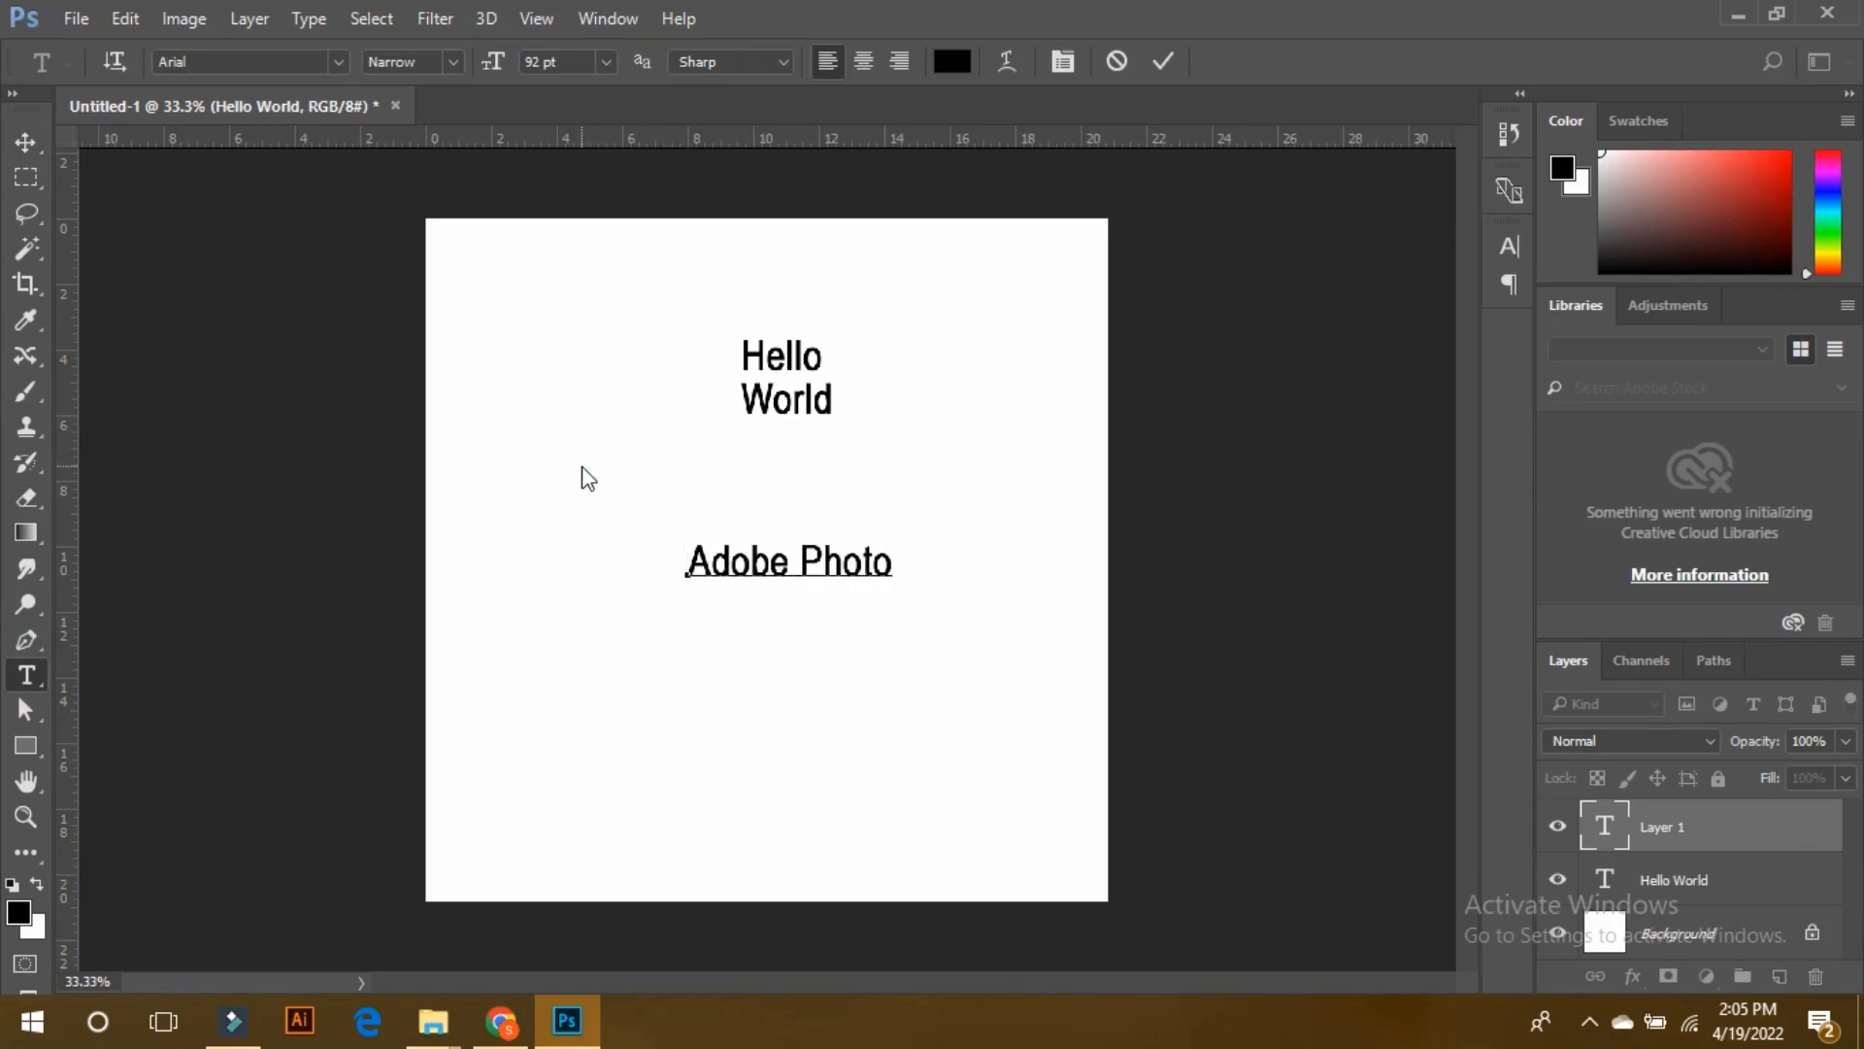
text(shop)
- Break the Adobe Photoshop text onto two lines between the words, removing the space
click(804, 561)
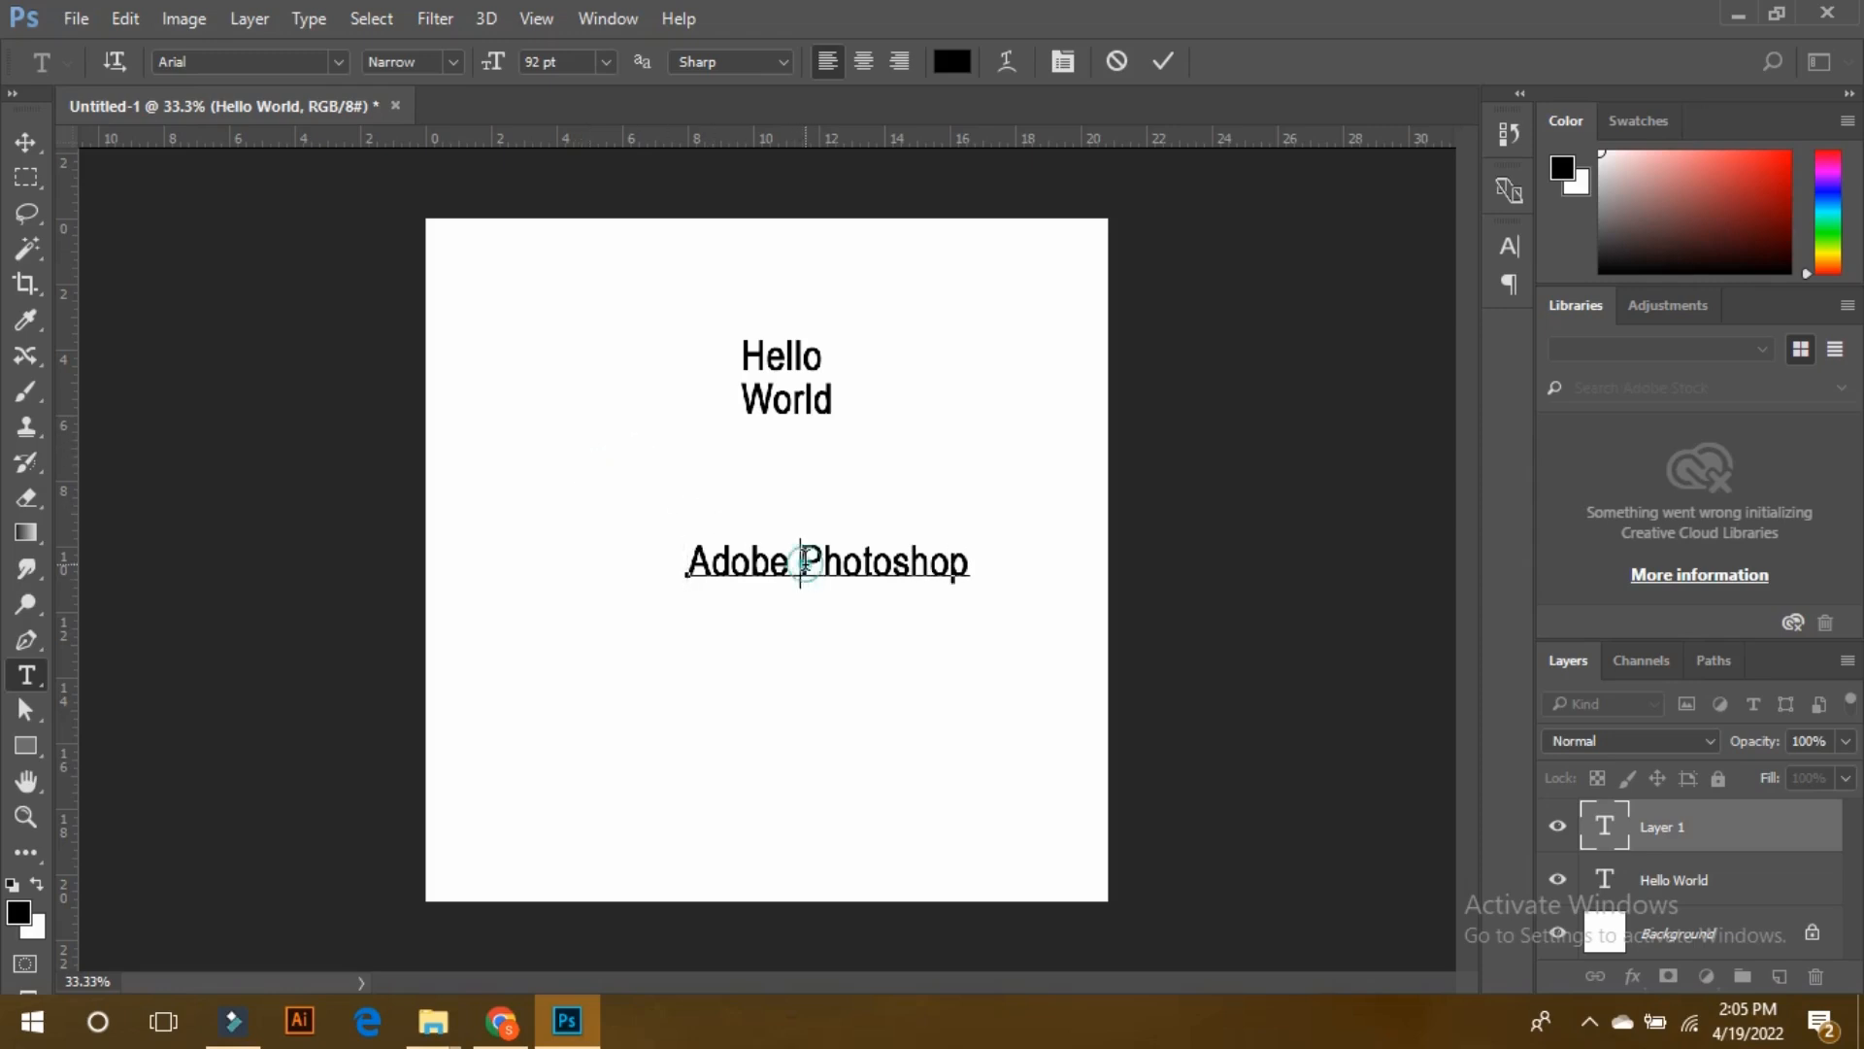
key(BackSpace)
key(Return)
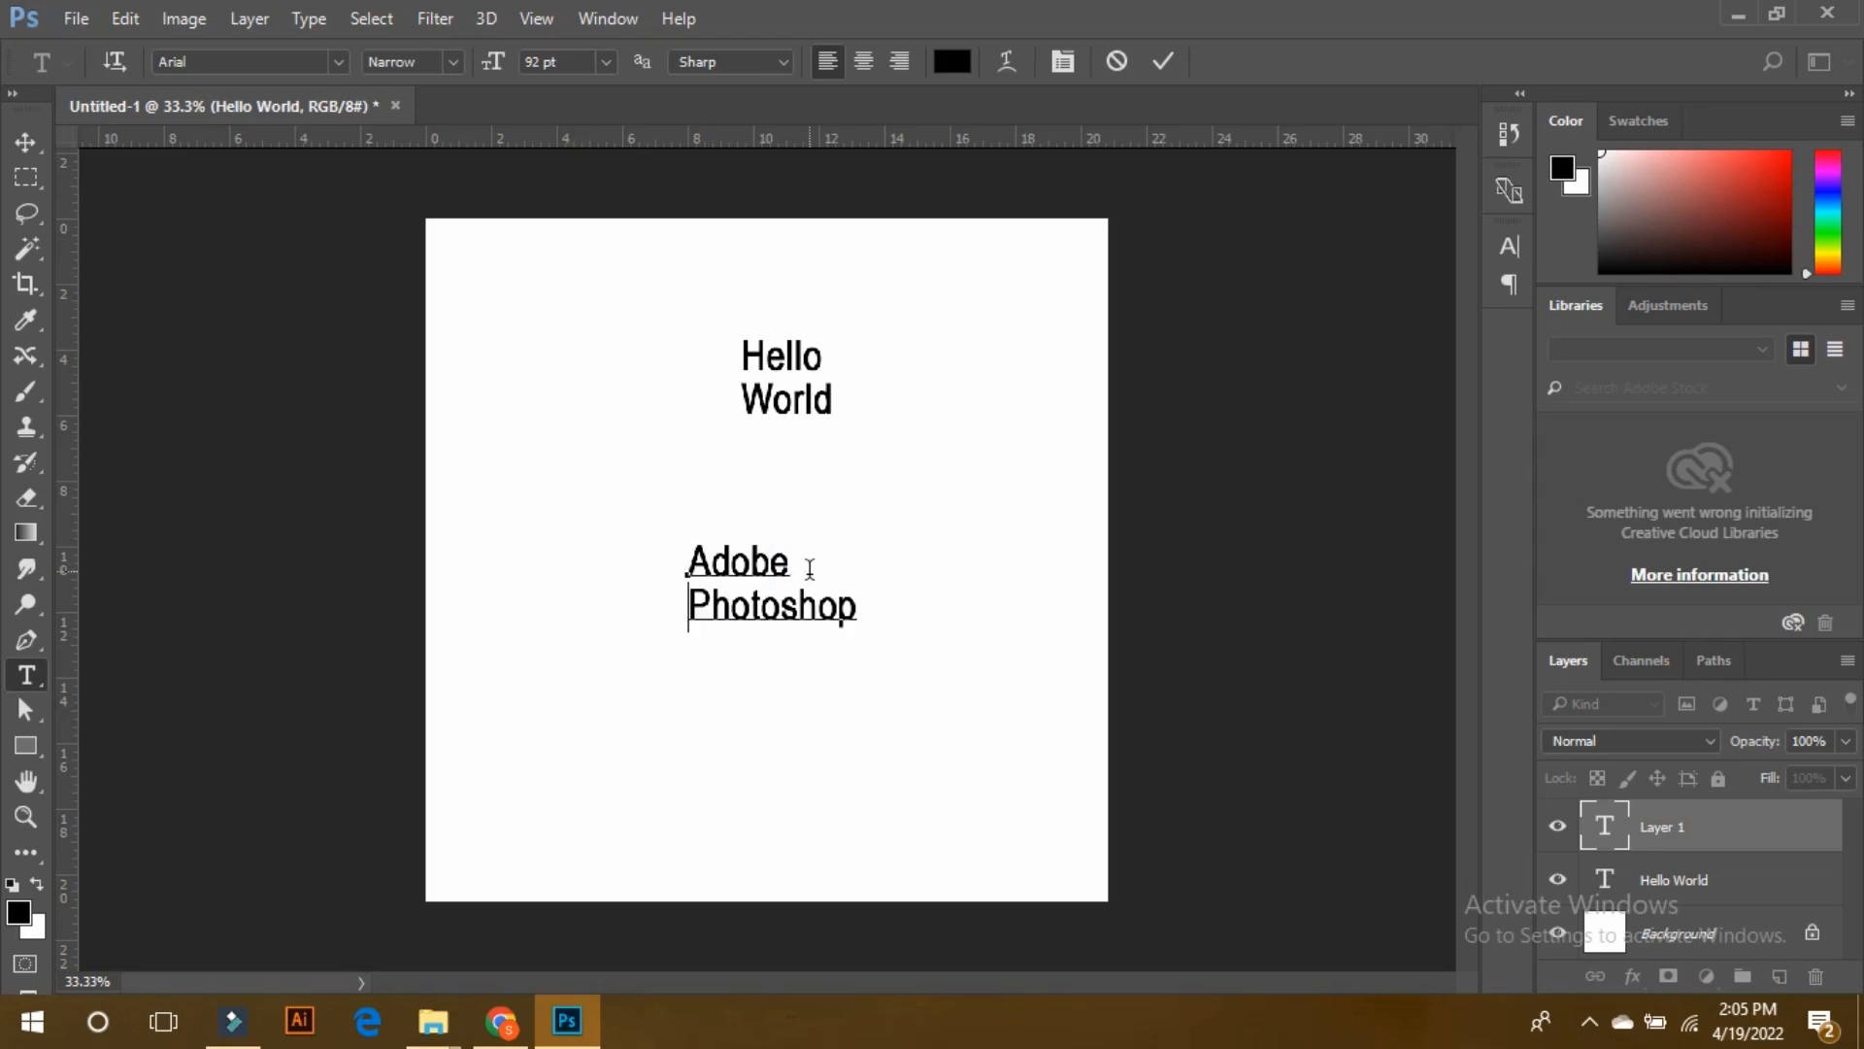
- Try centre and right alignment on the Adobe Photoshop text and settle on left alignment
drag(861, 611, 692, 554)
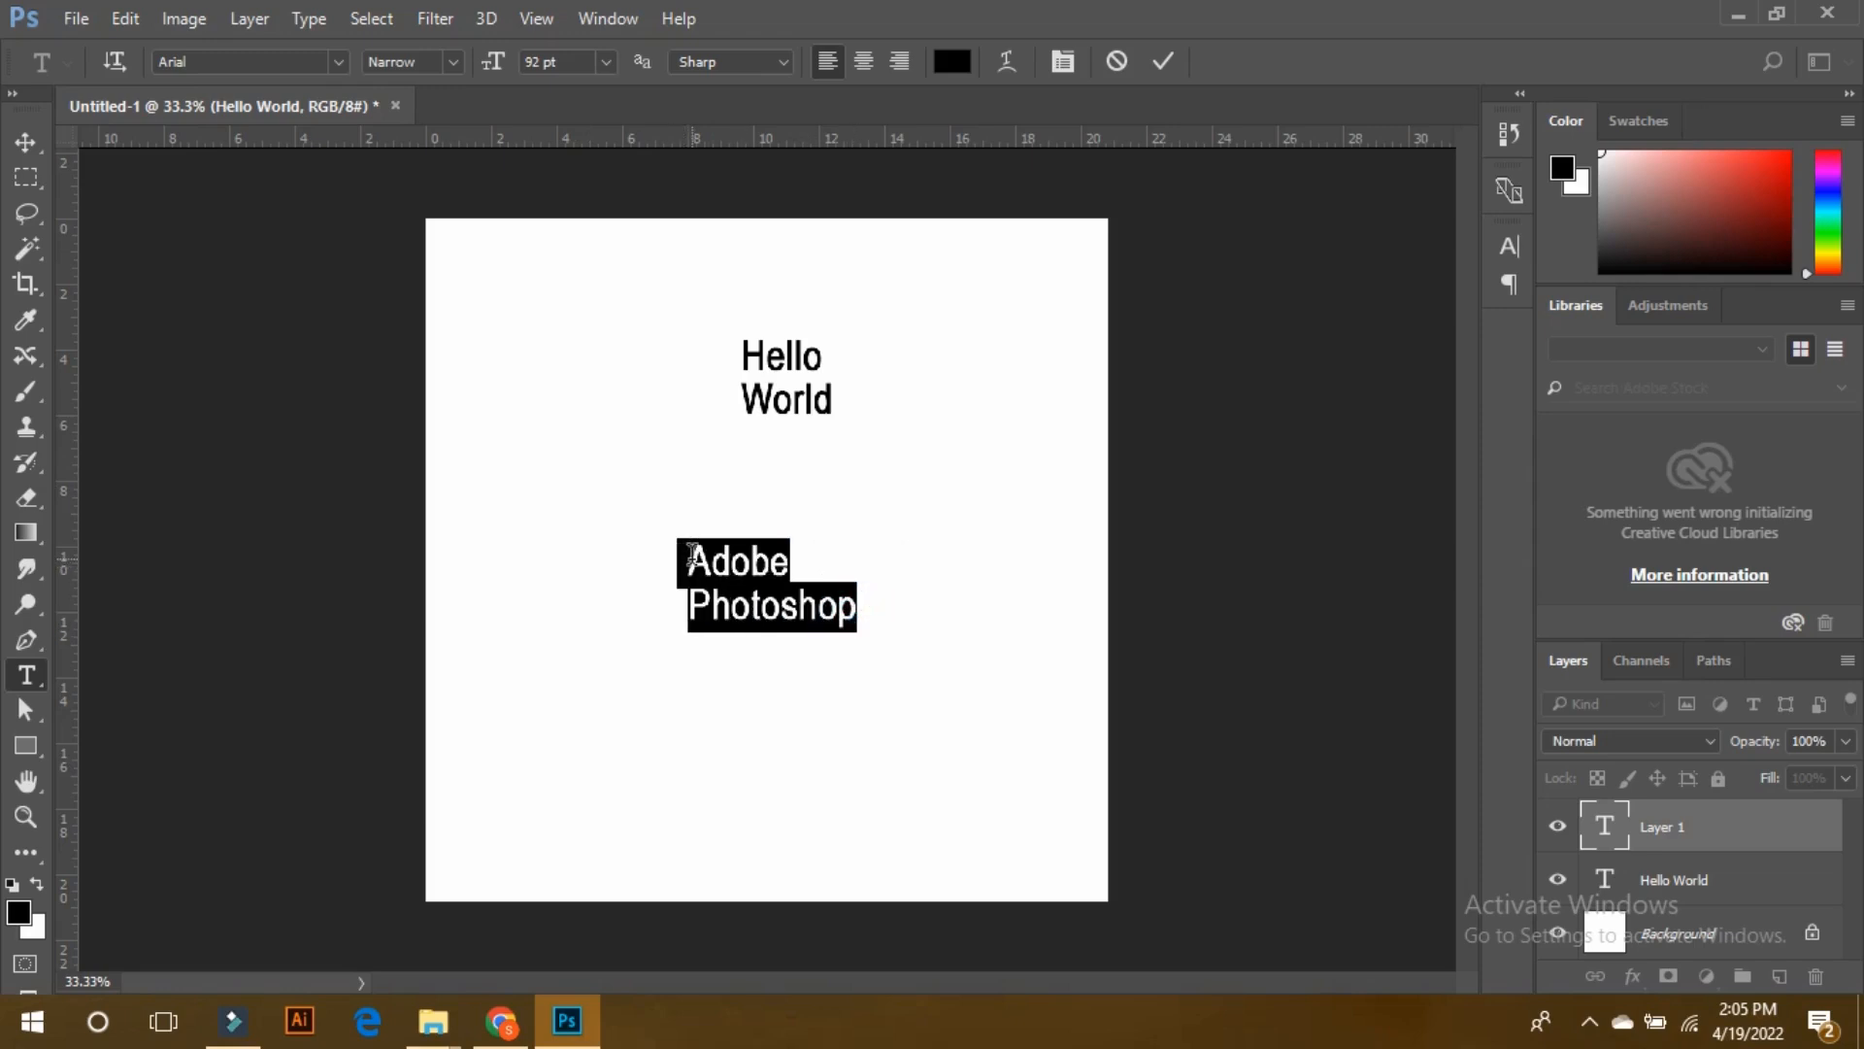
click(863, 66)
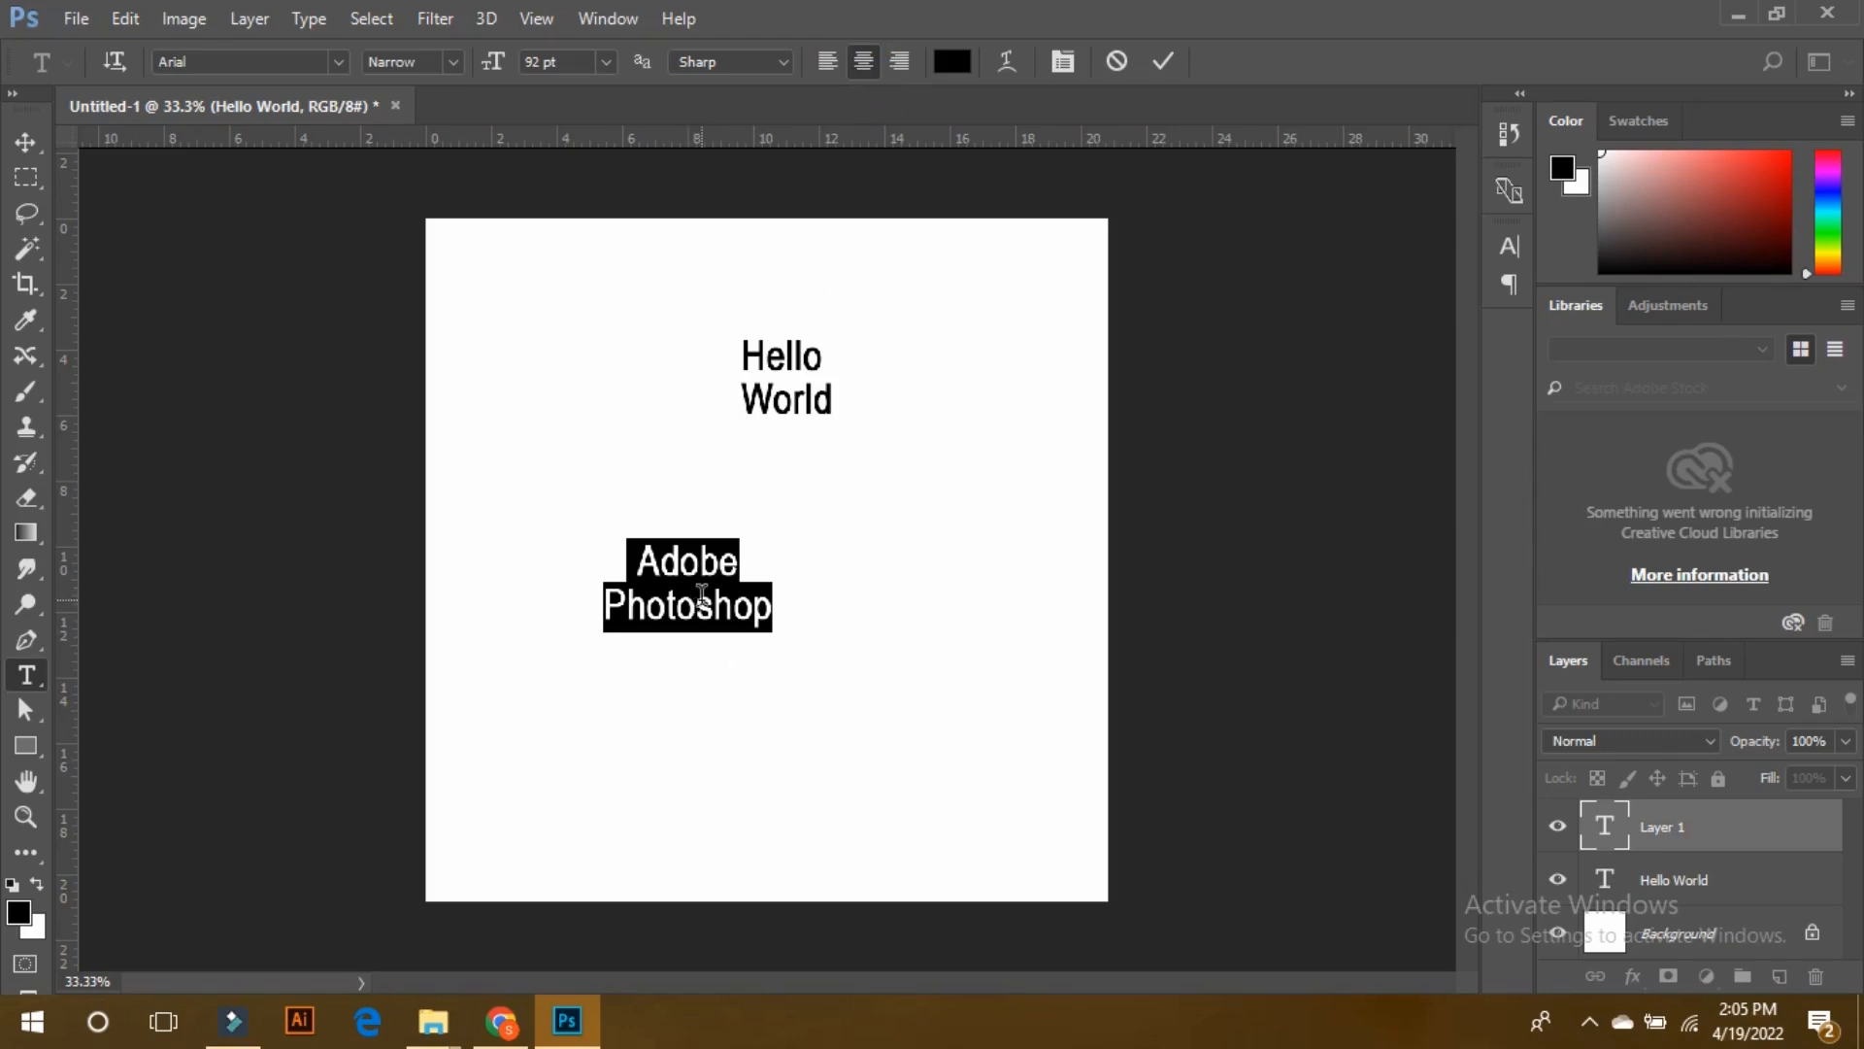
click(898, 62)
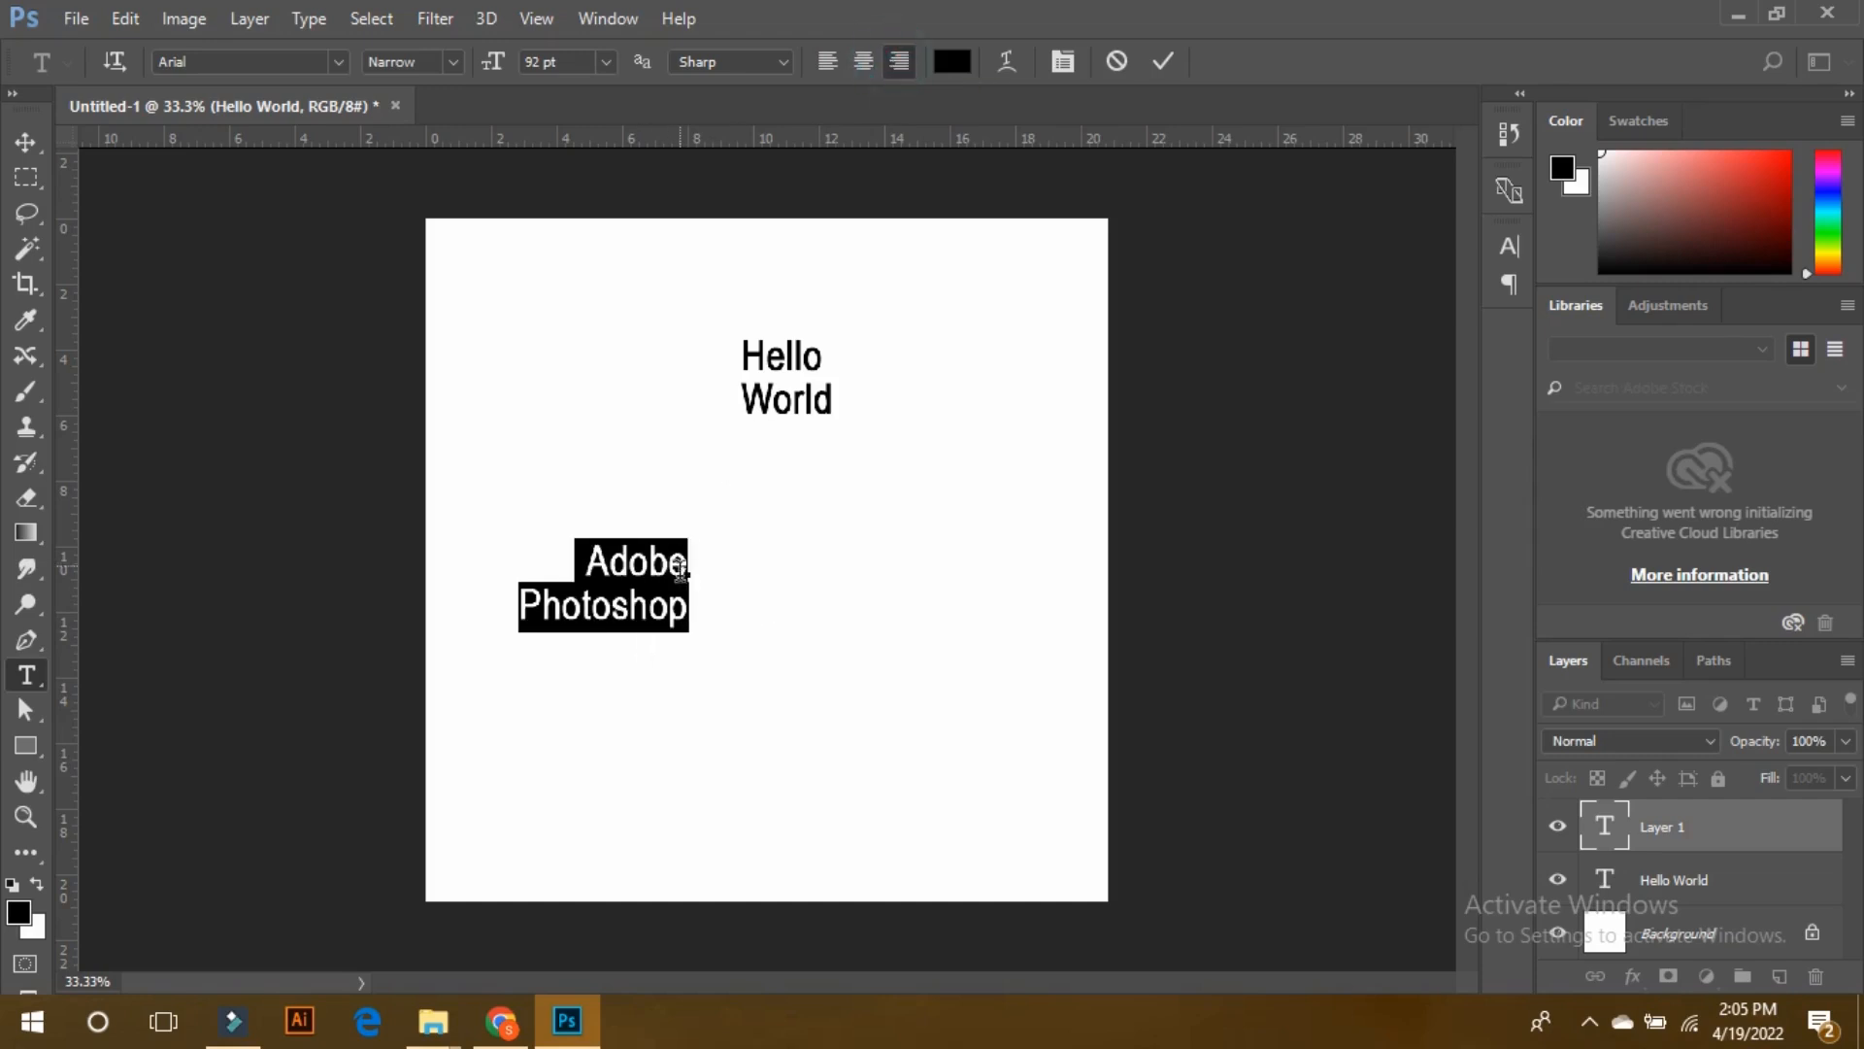
click(32, 152)
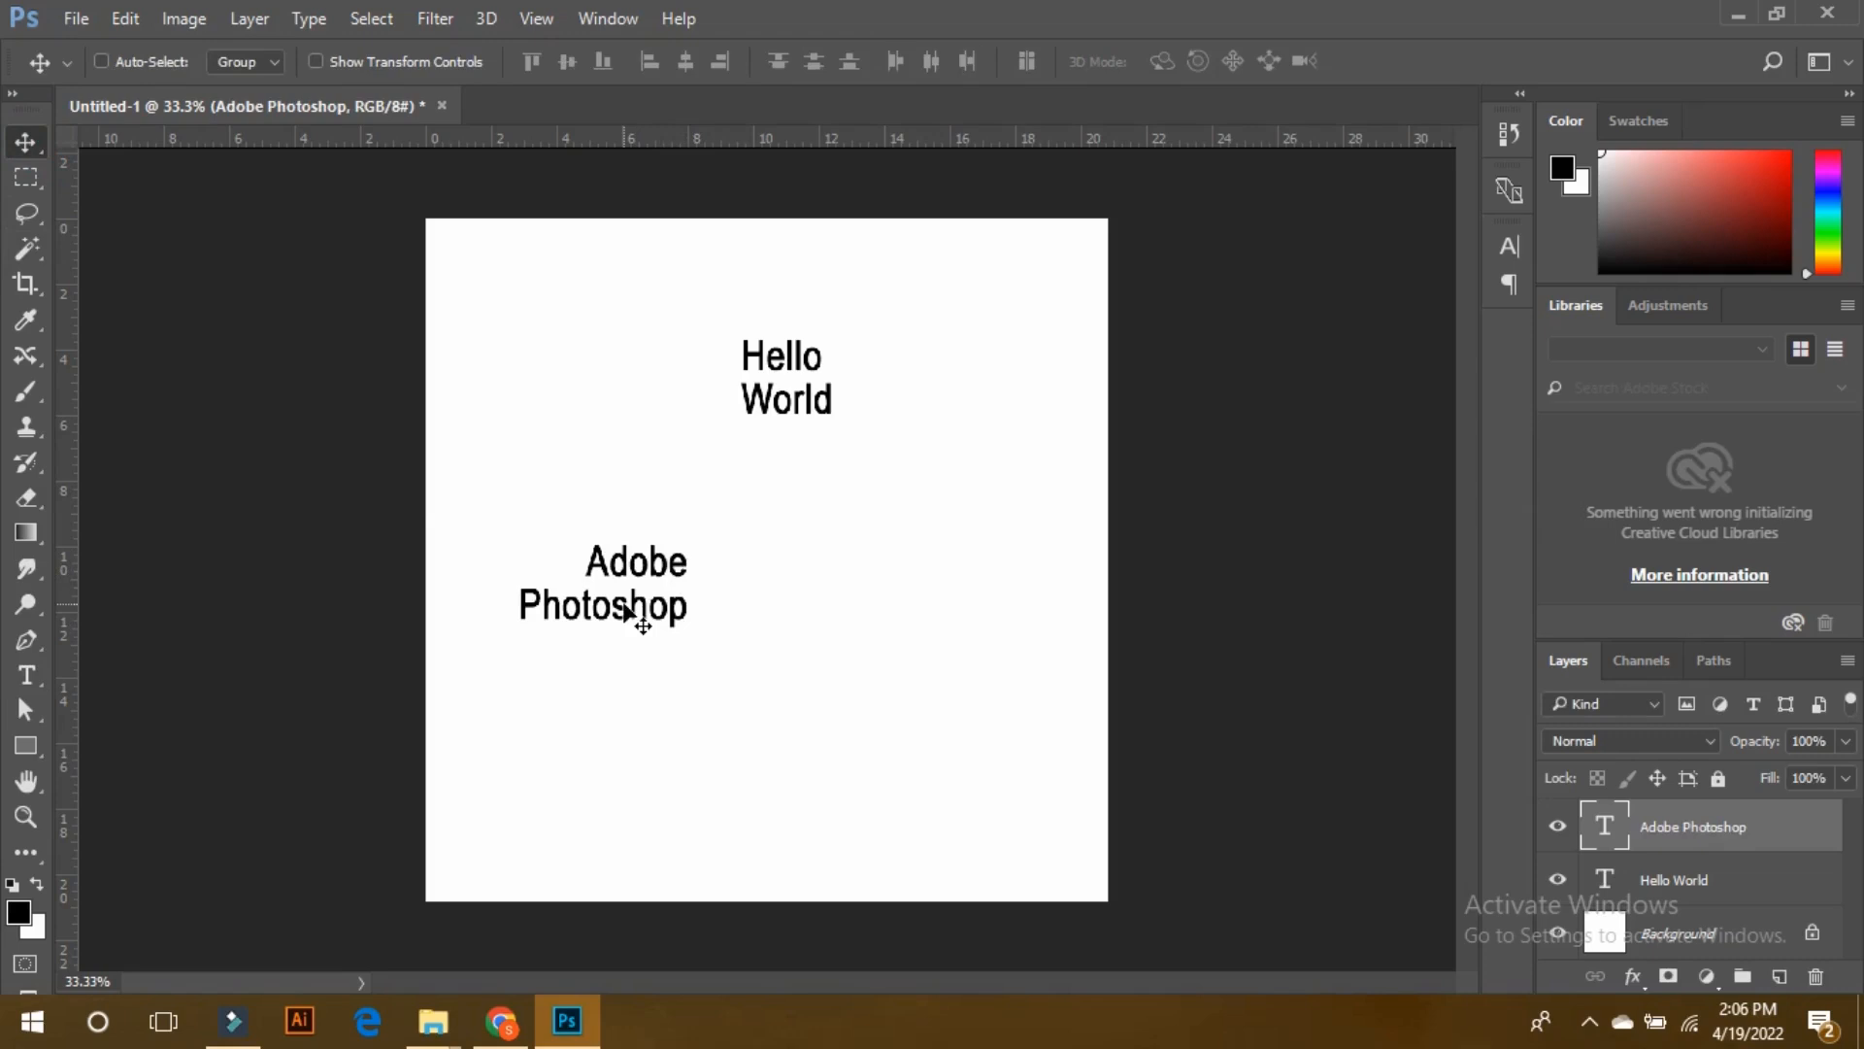
double_click(624, 600)
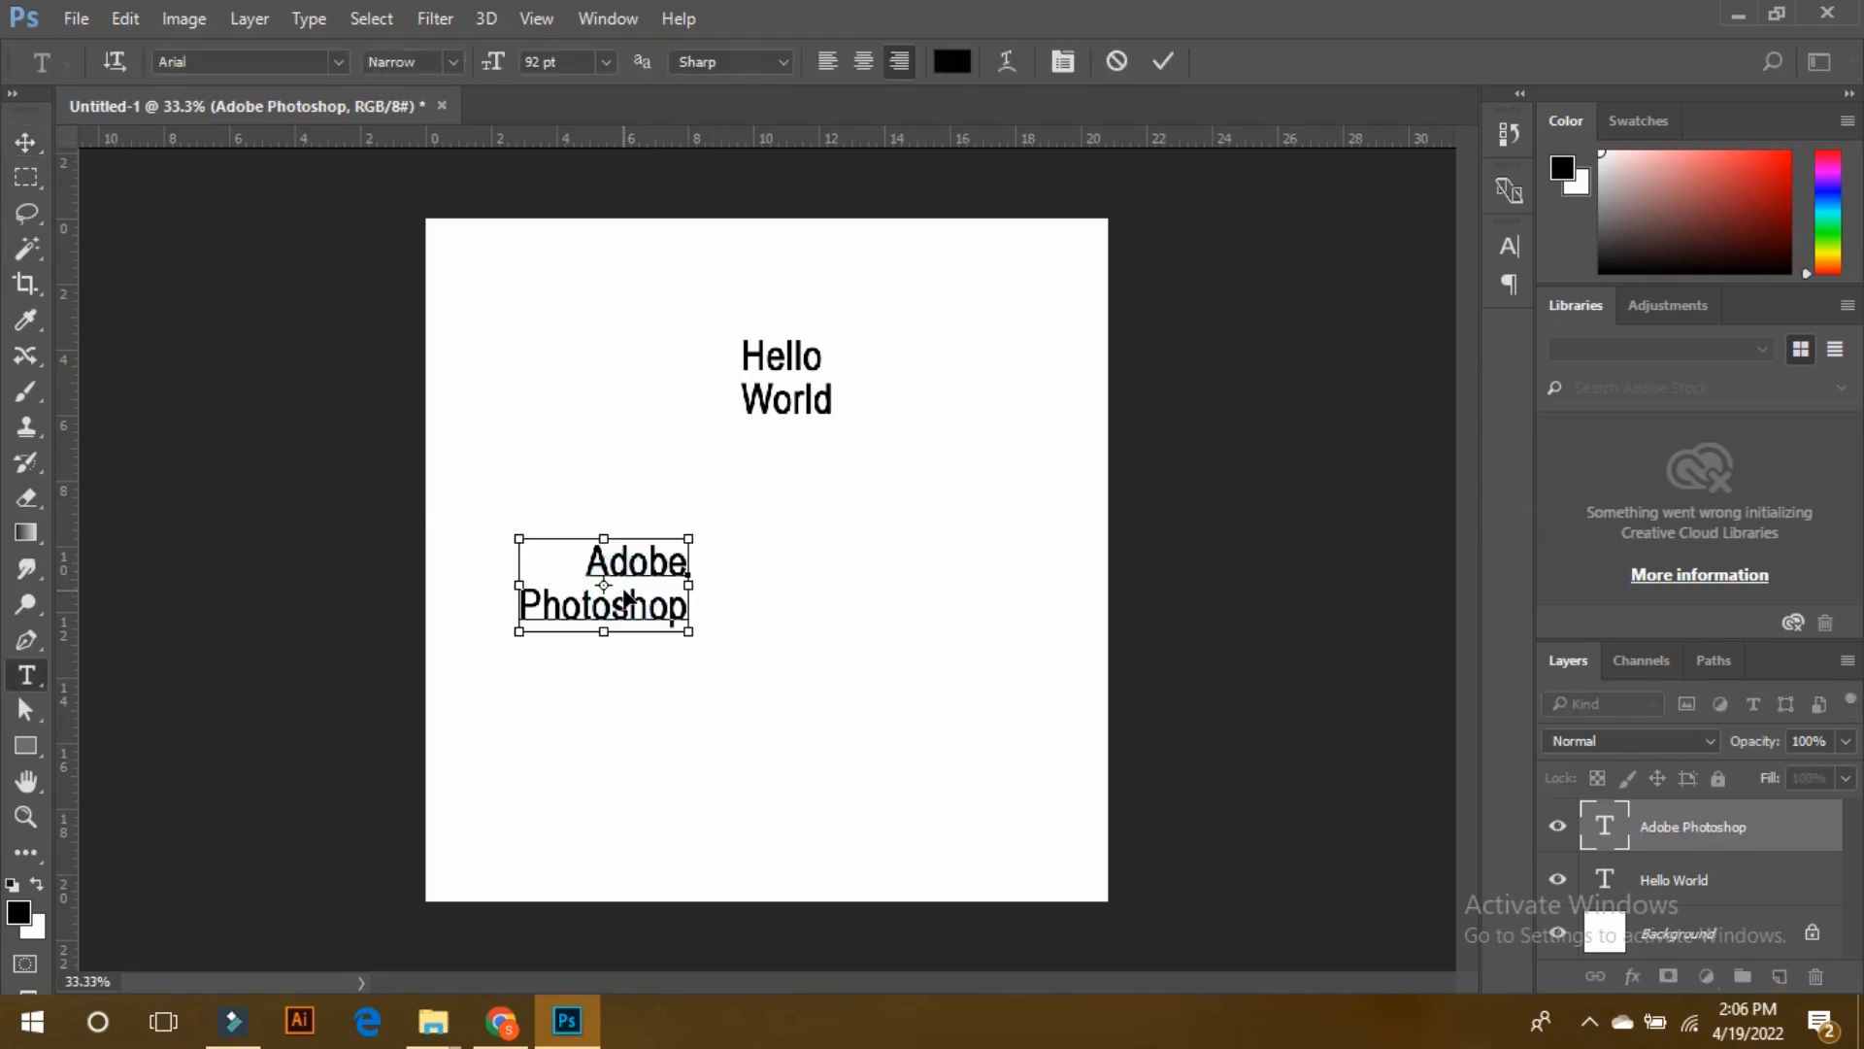
click(825, 62)
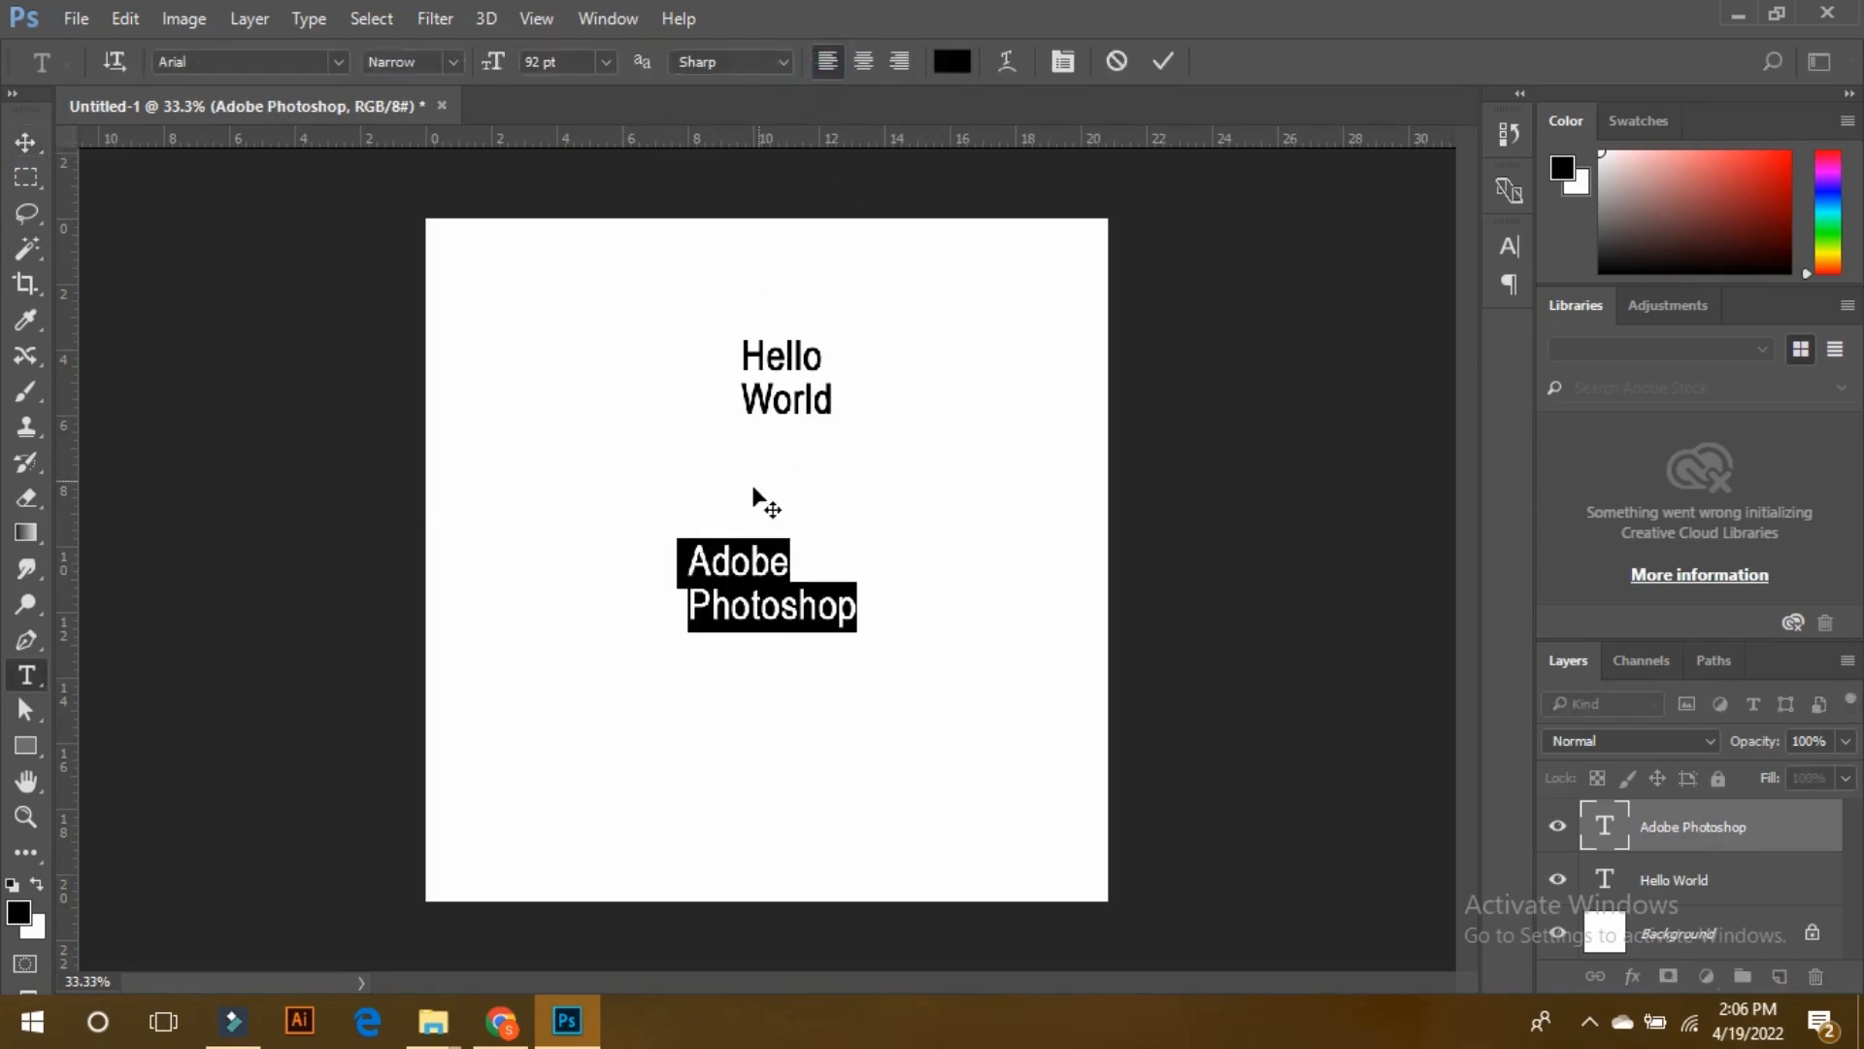
click(27, 142)
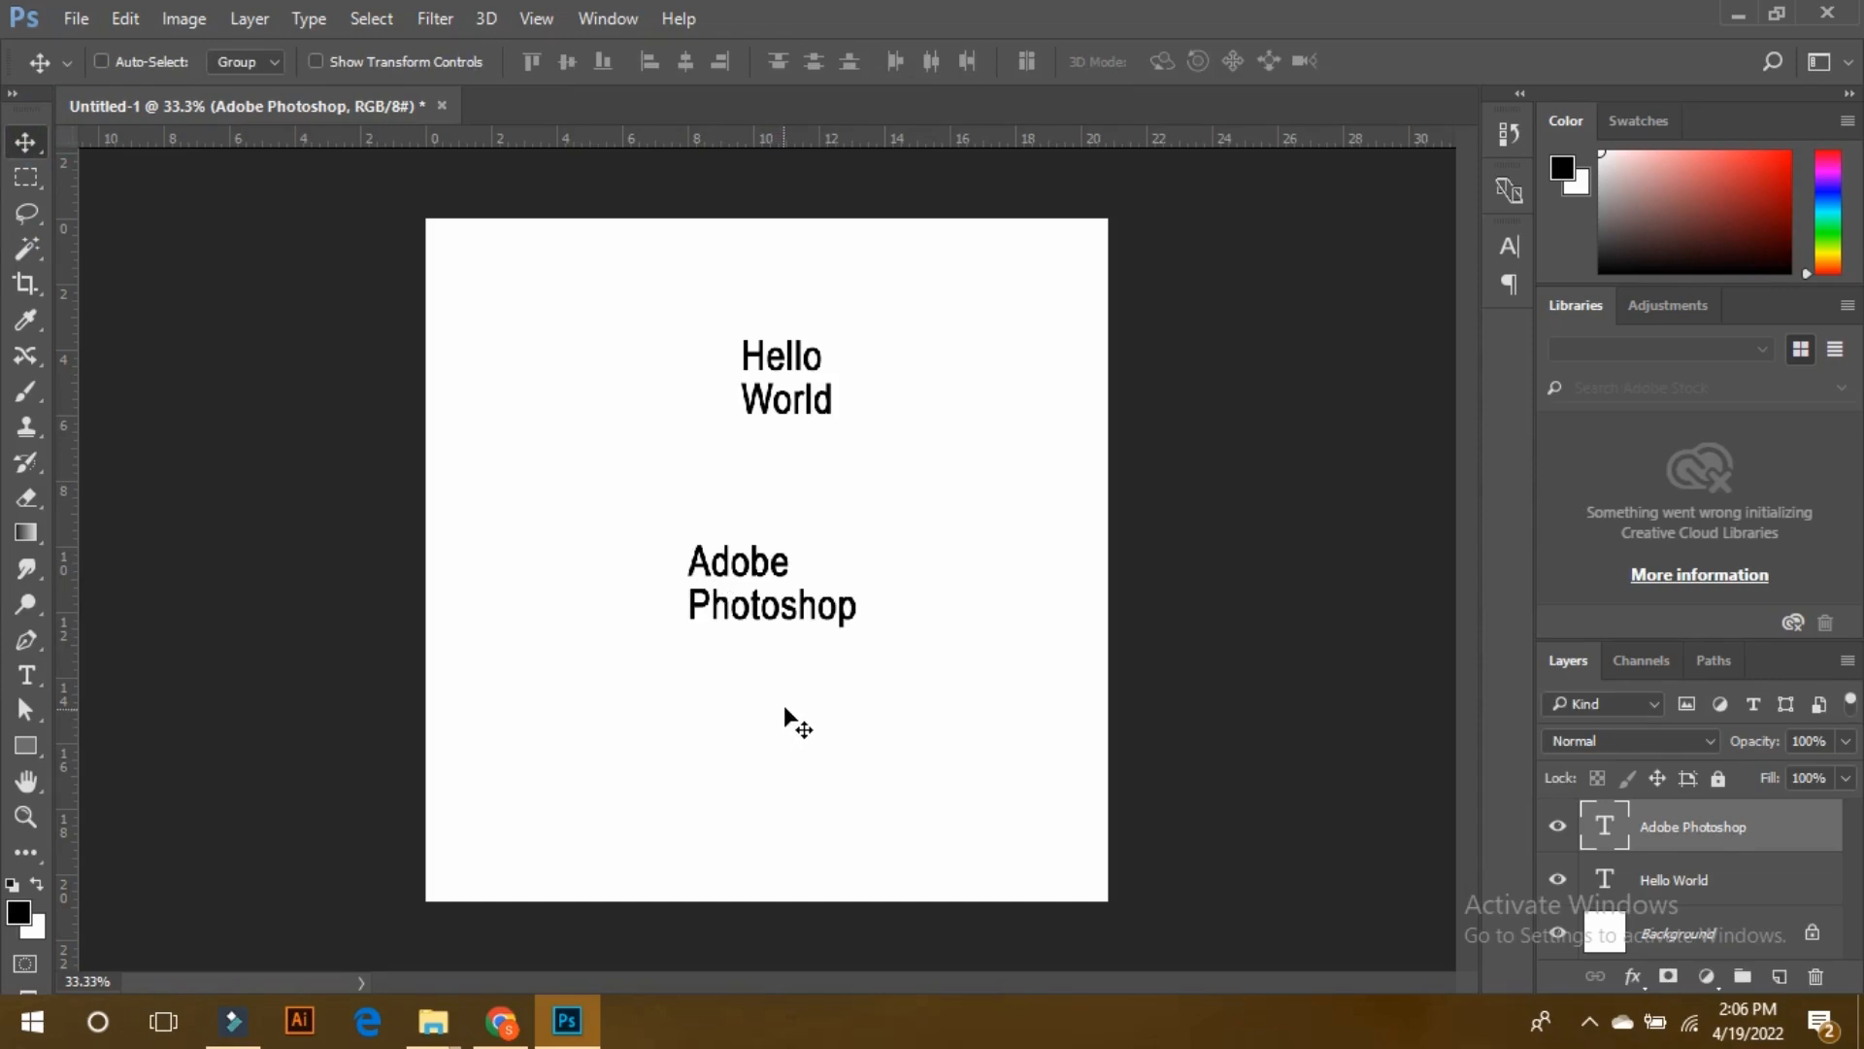
- Set the whole Adobe Photoshop text's color to red ff0000 and move the text slightly down
key(t)
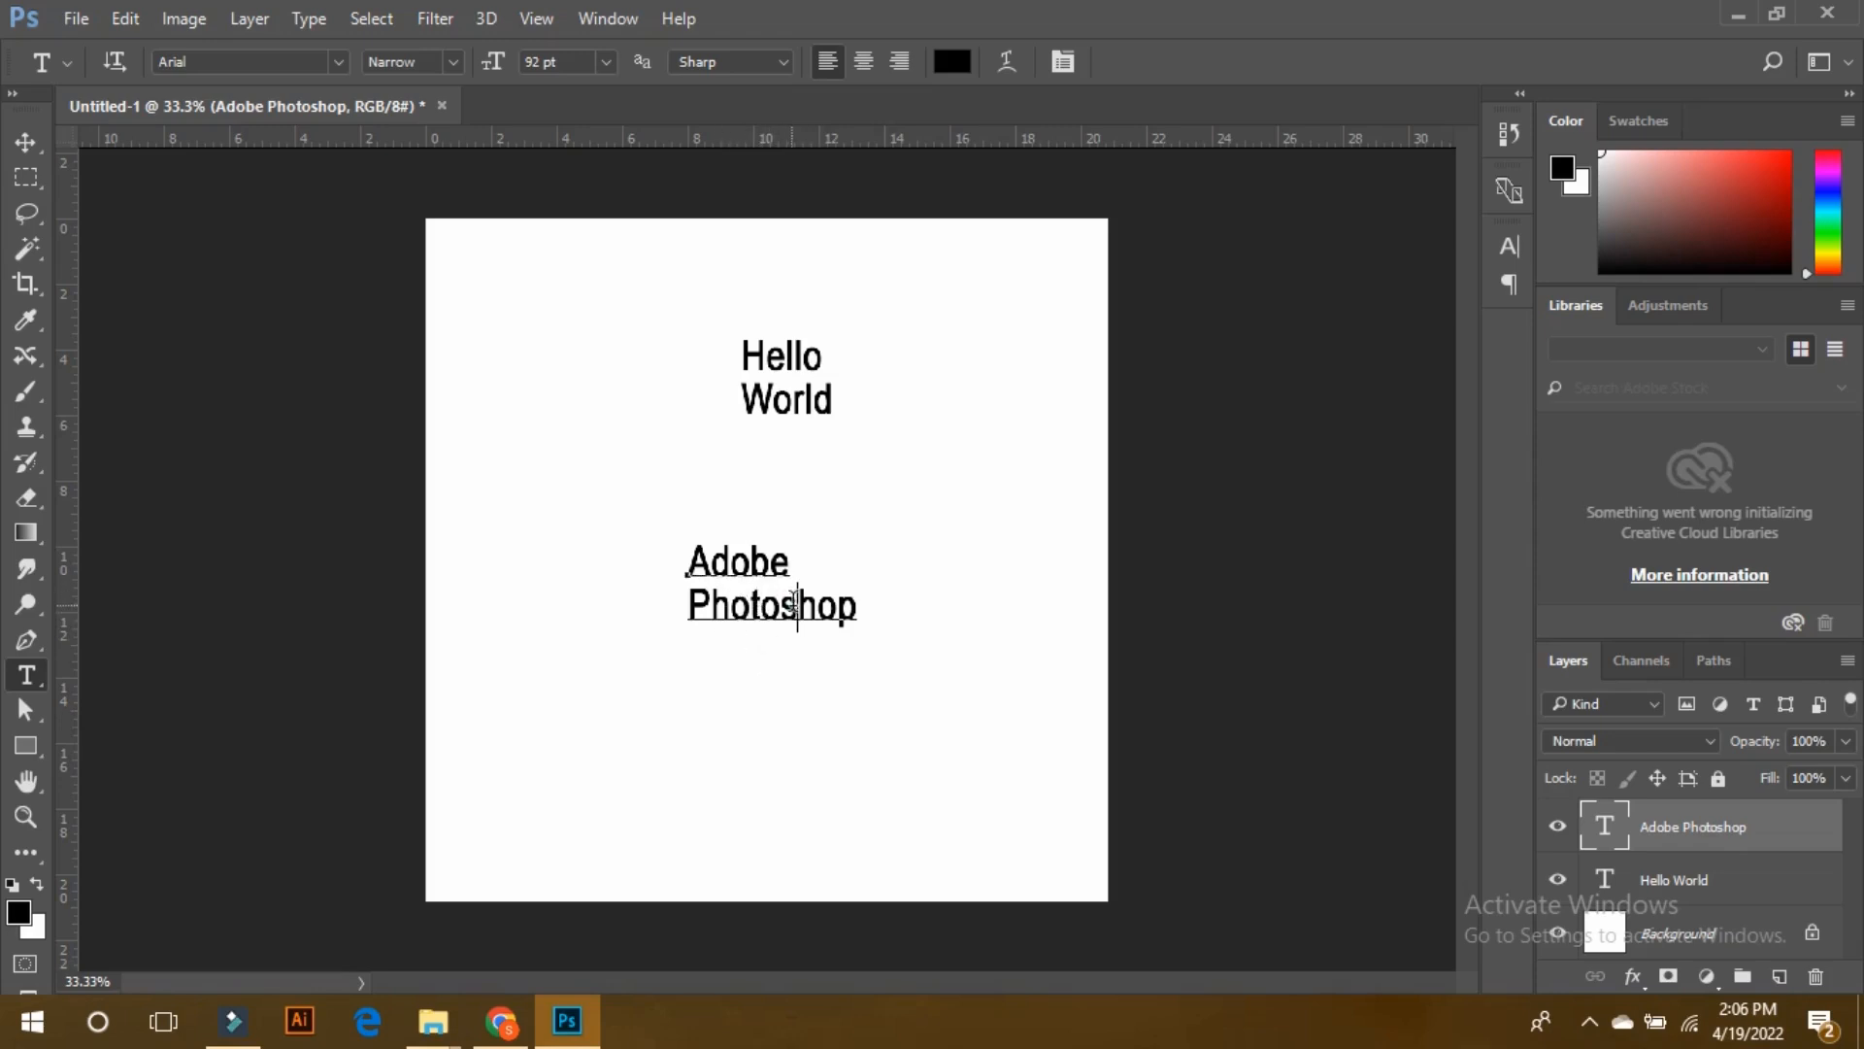
click(794, 604)
drag(855, 607, 696, 550)
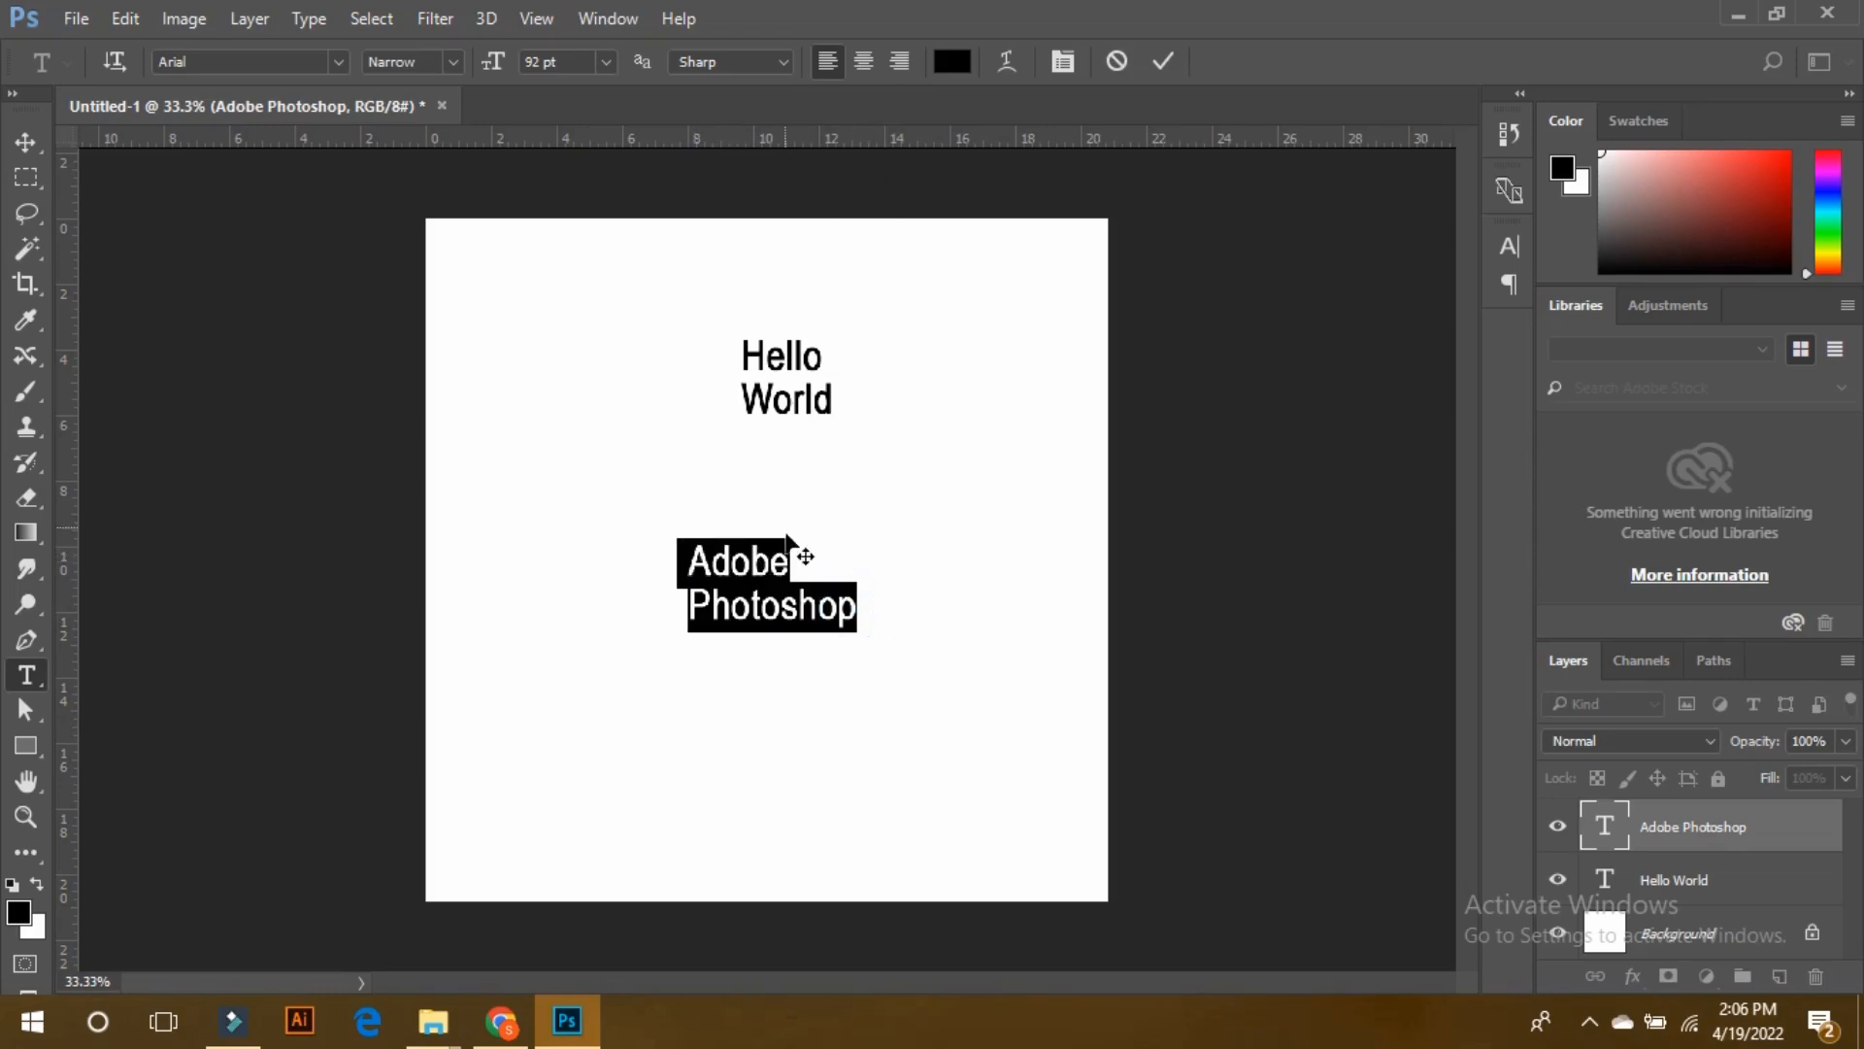
click(954, 66)
click(1090, 333)
click(1170, 320)
mouse_move(1291, 315)
mouse_down()
mouse_move(1464, 256)
mouse_move(1284, 358)
mouse_move(1439, 219)
mouse_up()
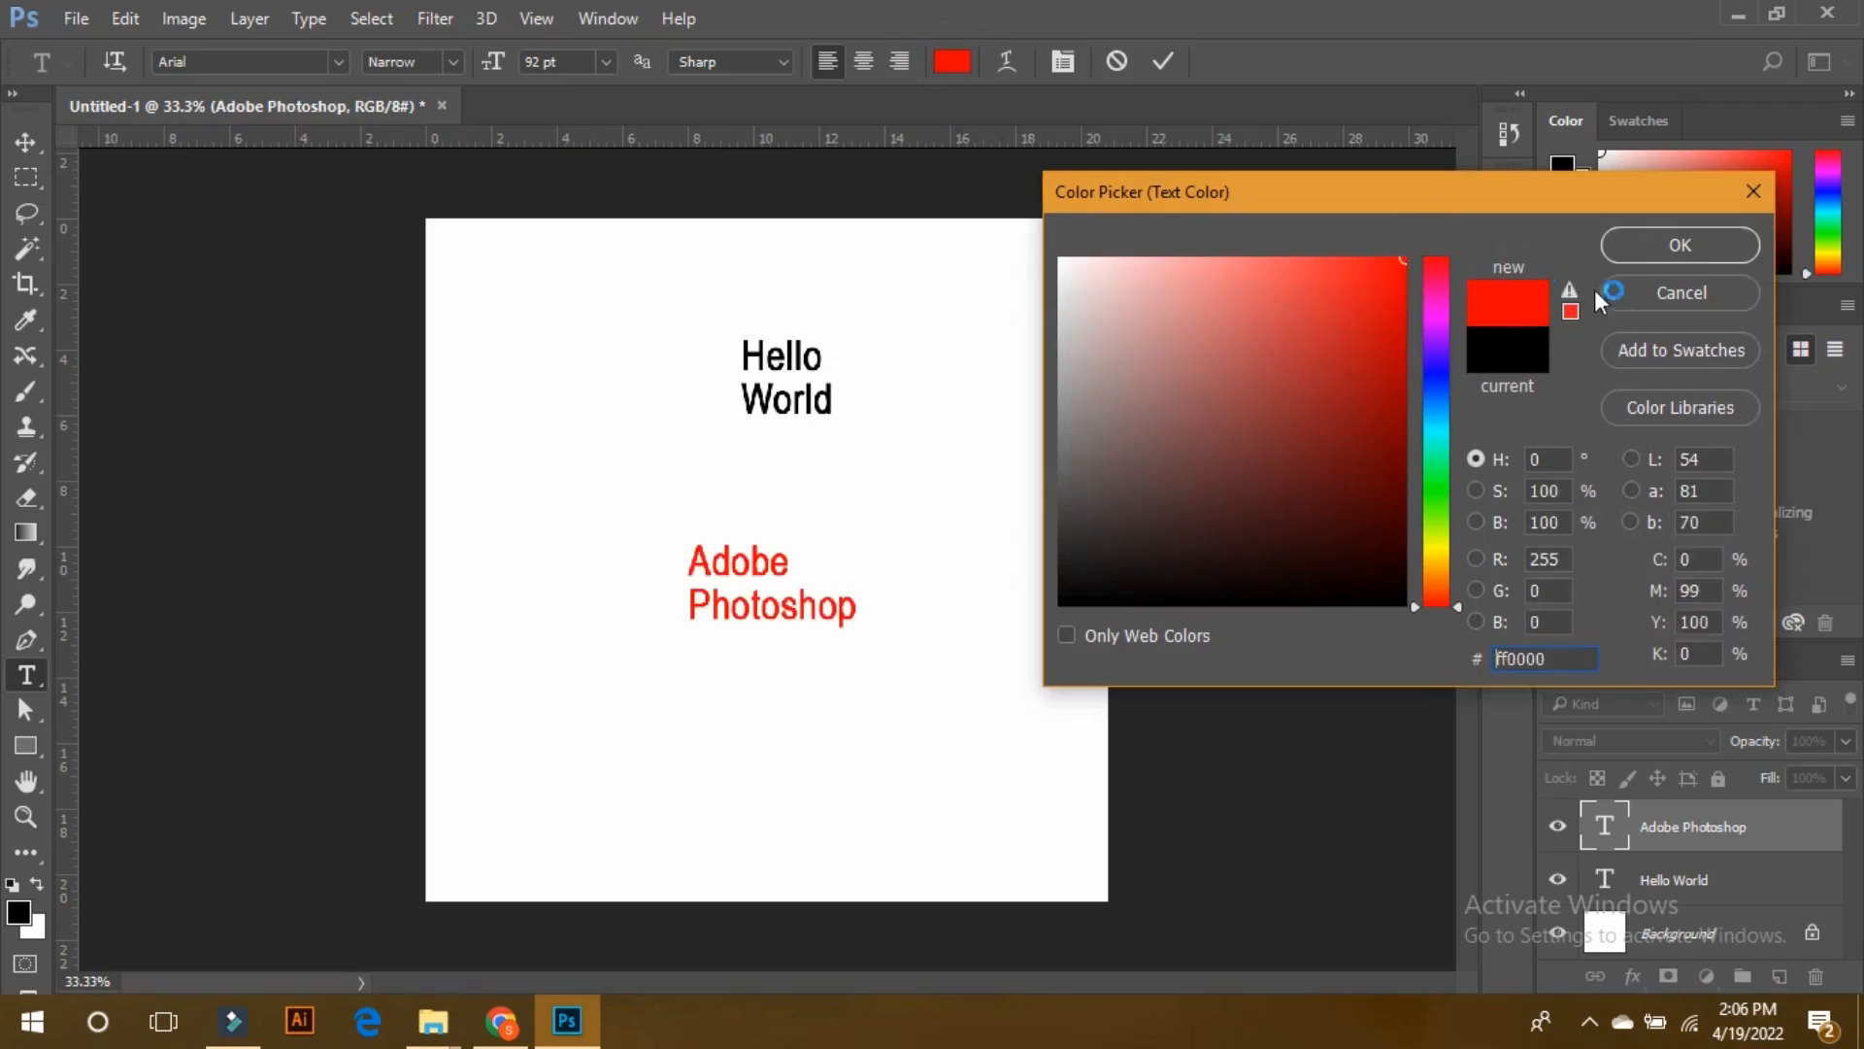
click(1651, 242)
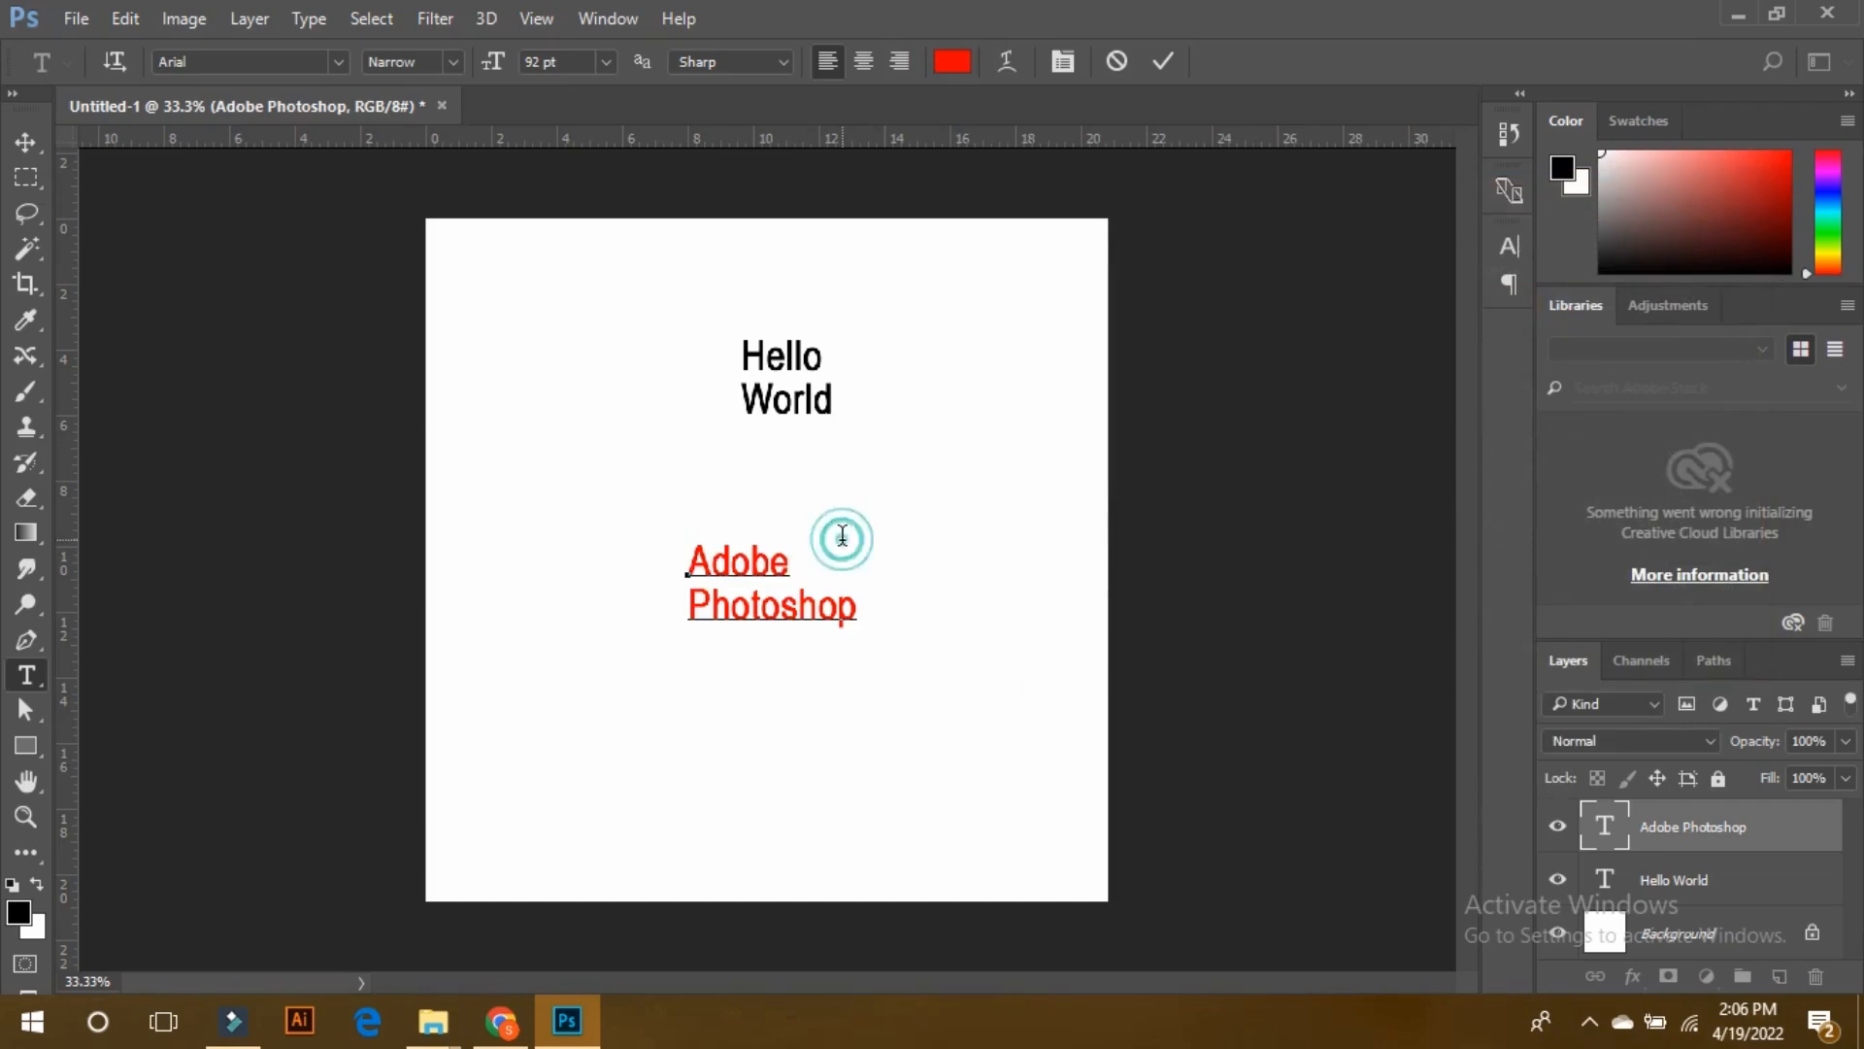
click(25, 142)
drag(749, 554, 746, 569)
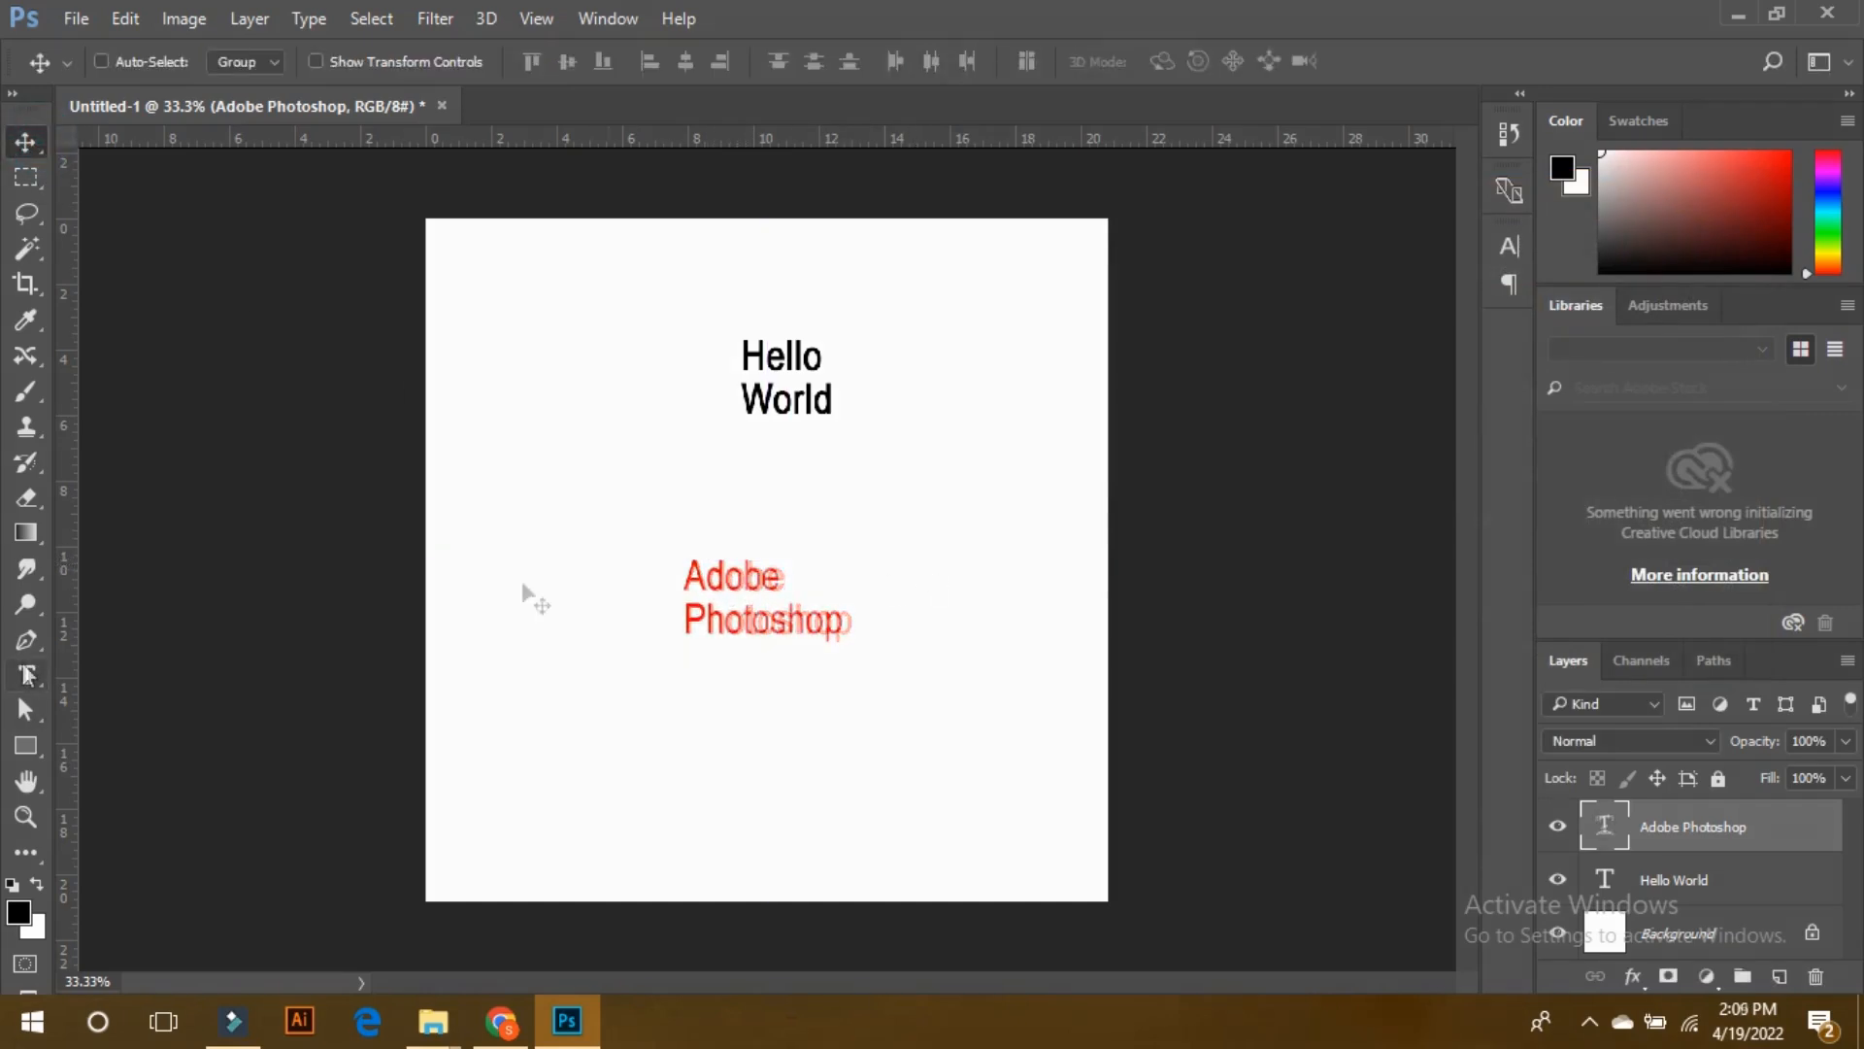
- Open the warp settings for the whole Adobe Photoshop text and try the Arc style with a +27% bend
click(27, 674)
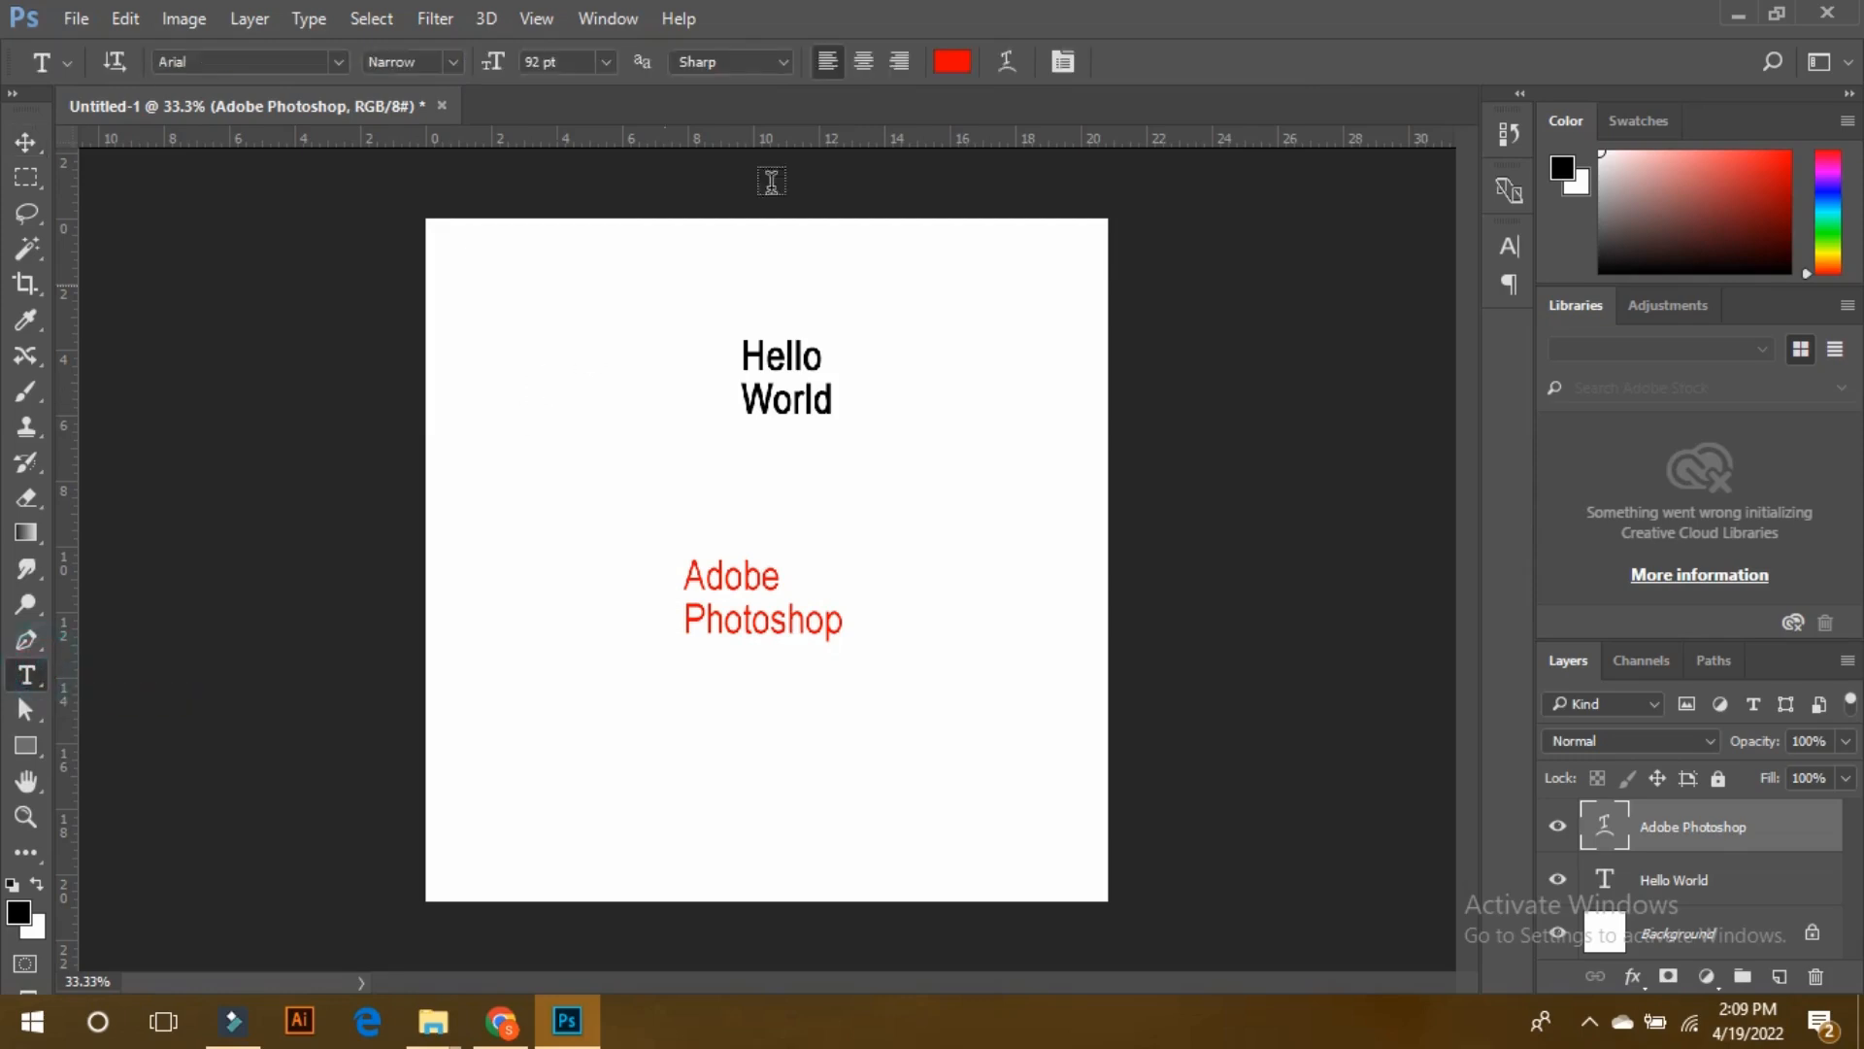
click(729, 606)
drag(838, 622, 690, 551)
click(1008, 62)
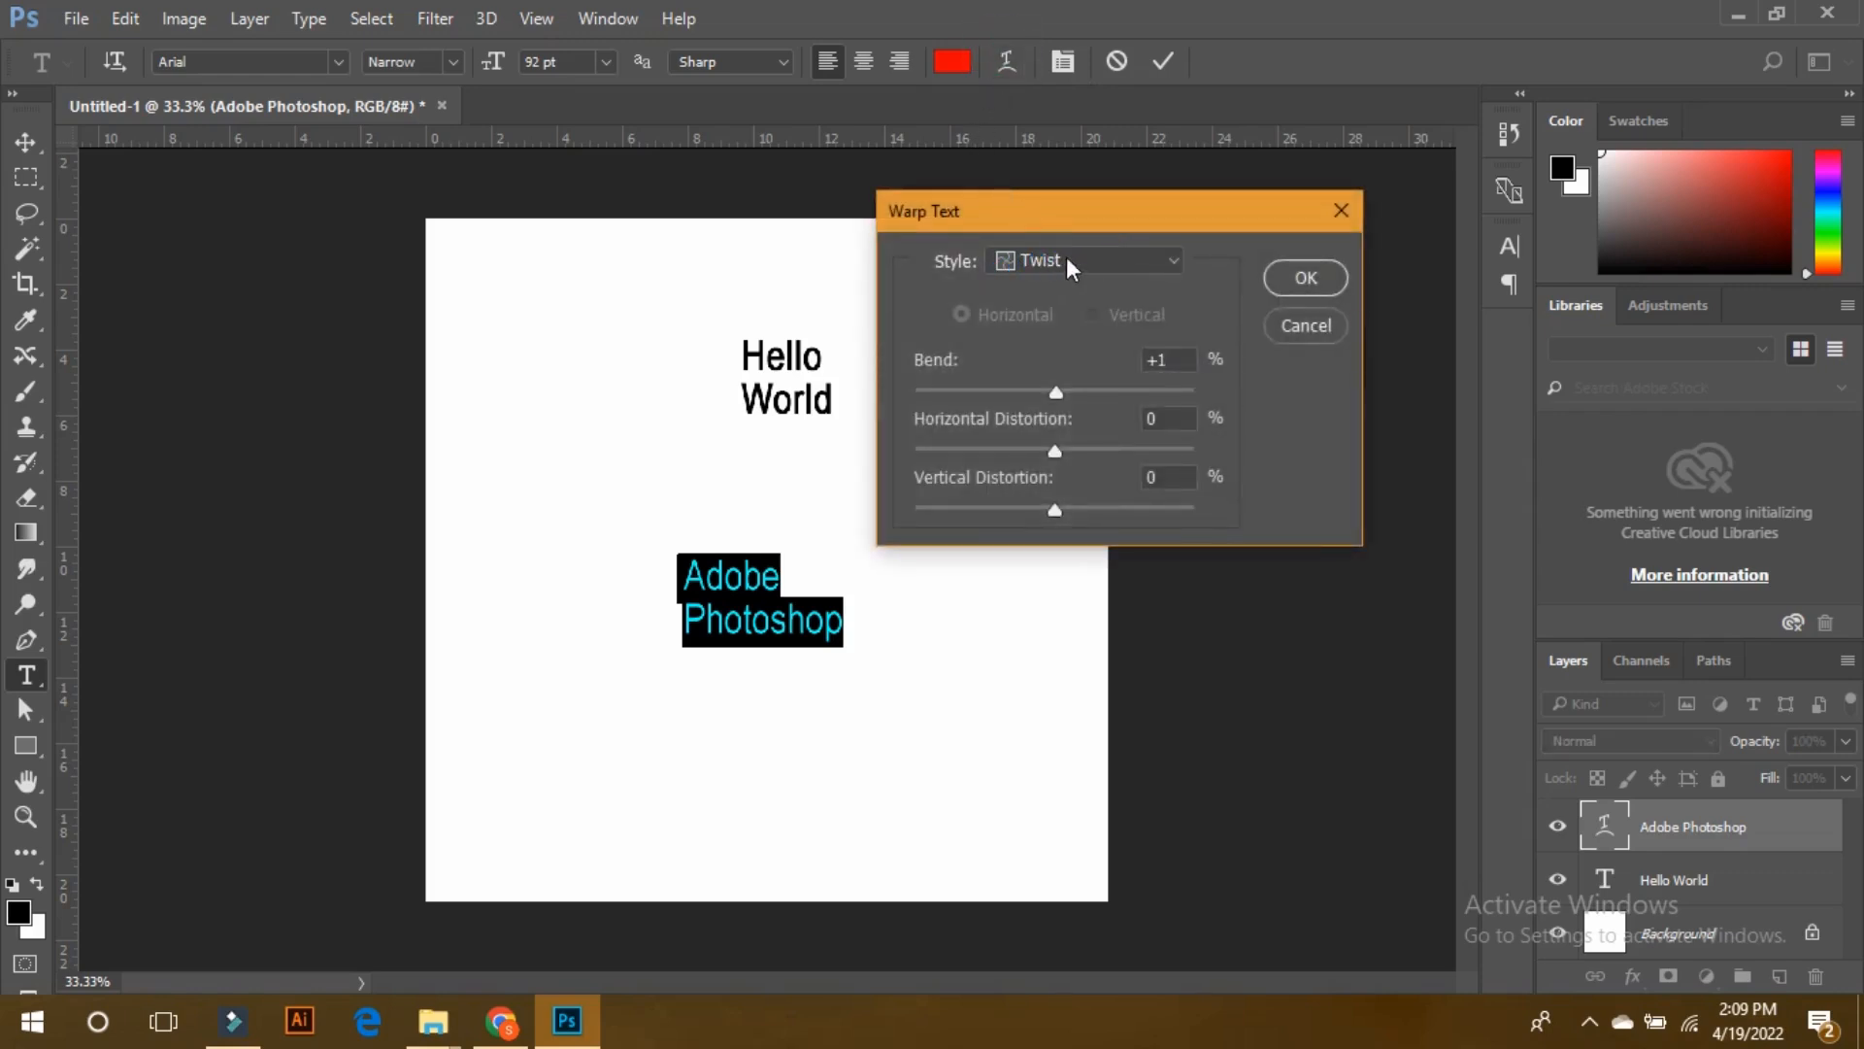
click(1066, 258)
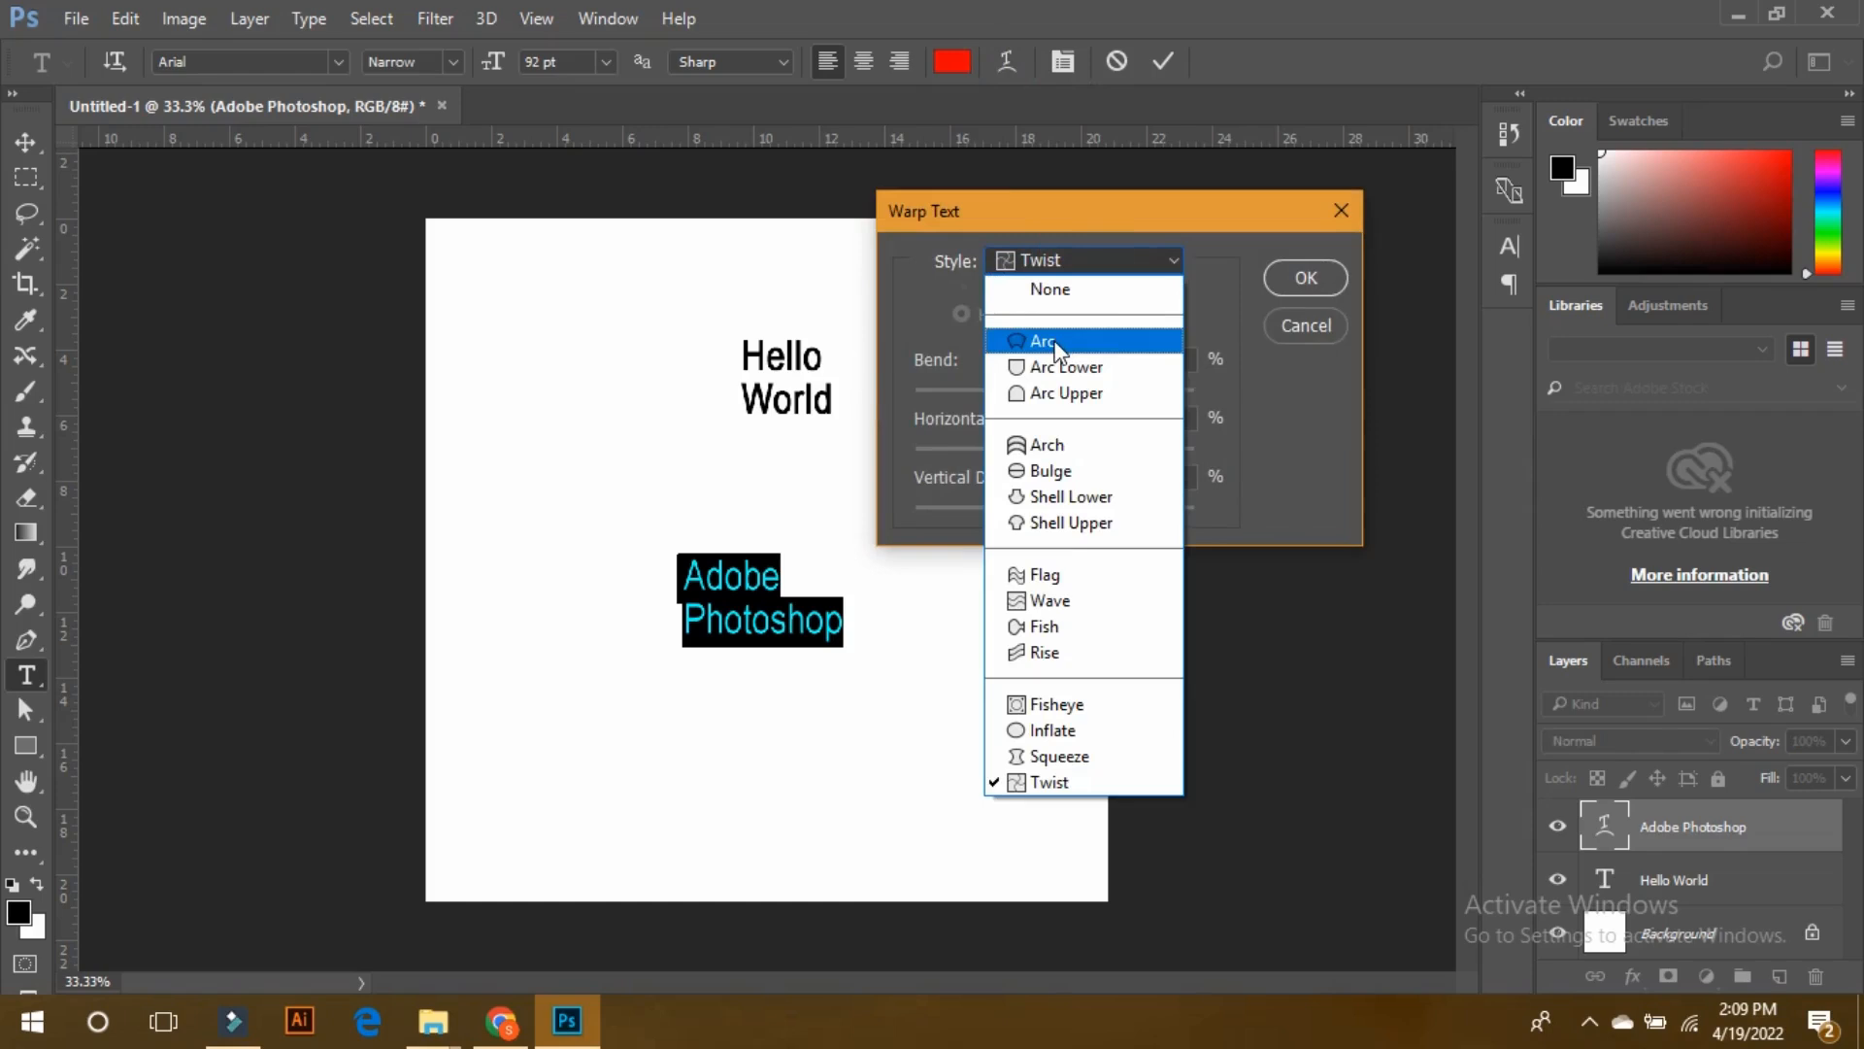
click(1053, 342)
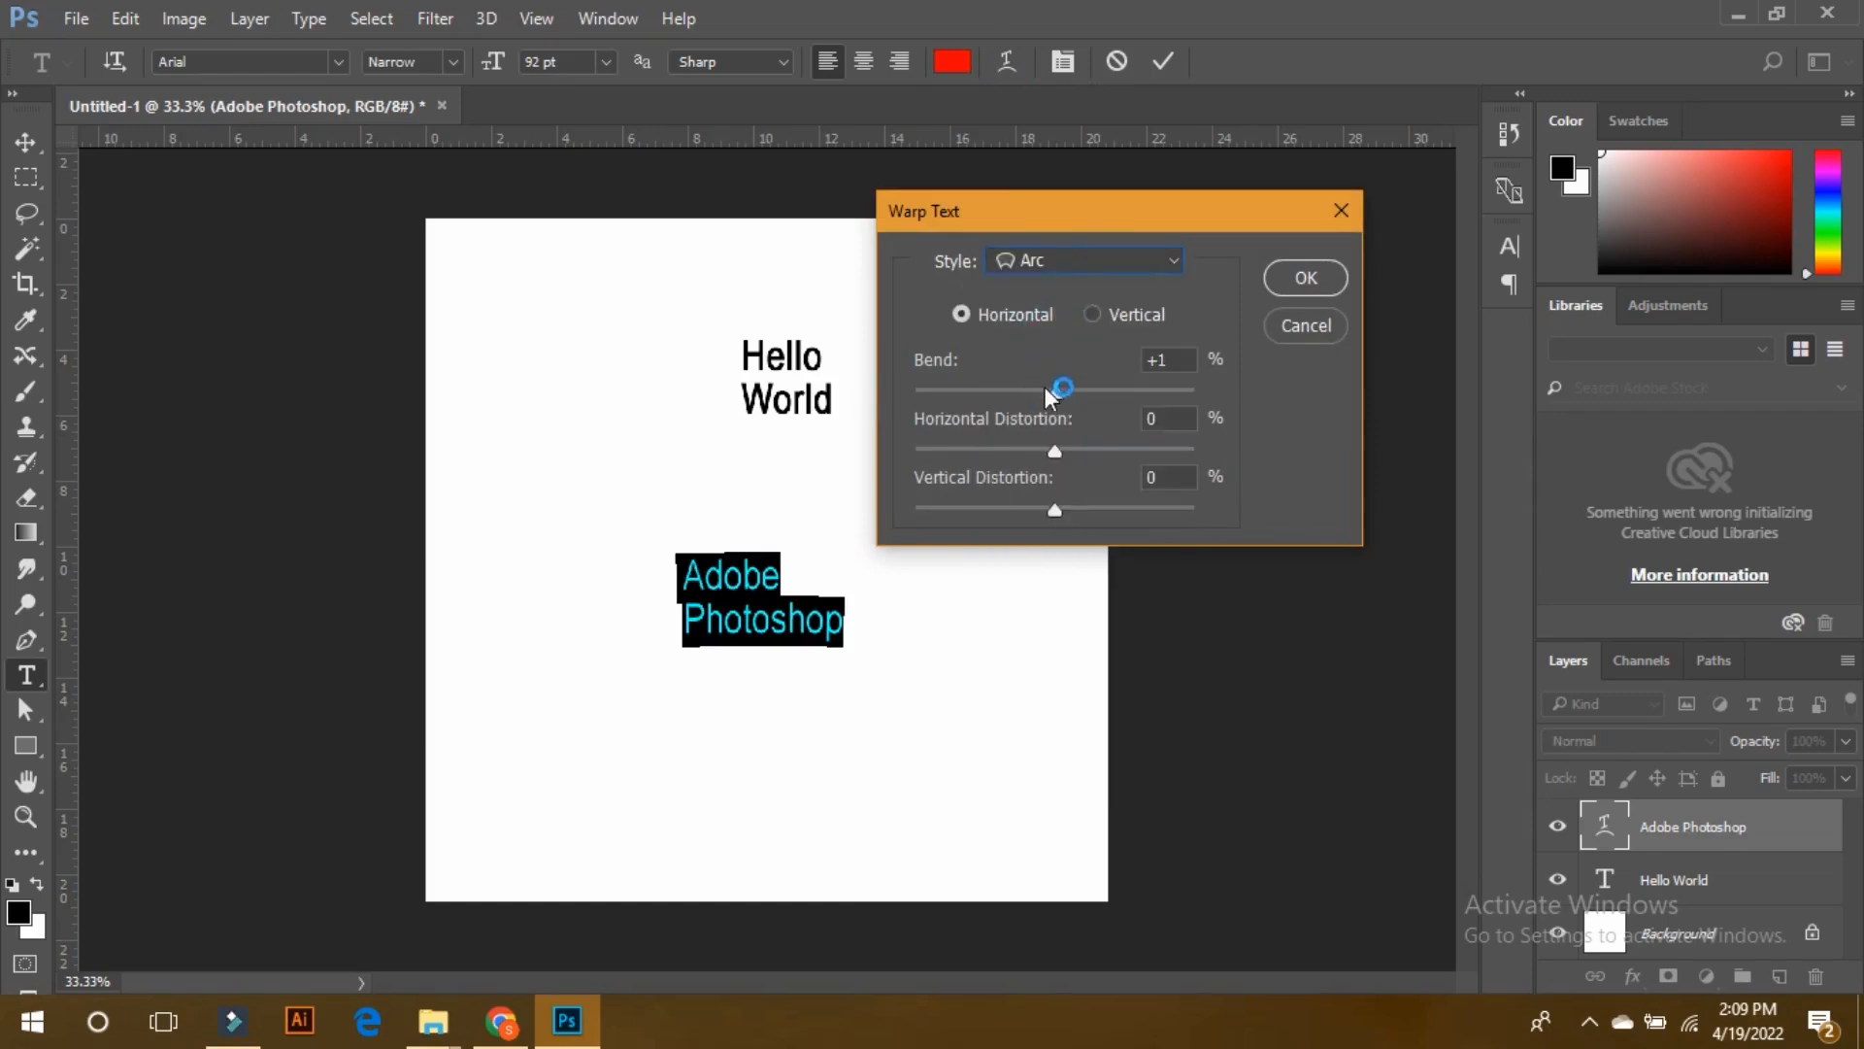
mouse_move(1056, 387)
mouse_down()
mouse_move(1109, 390)
mouse_move(986, 400)
mouse_move(1093, 394)
mouse_up()
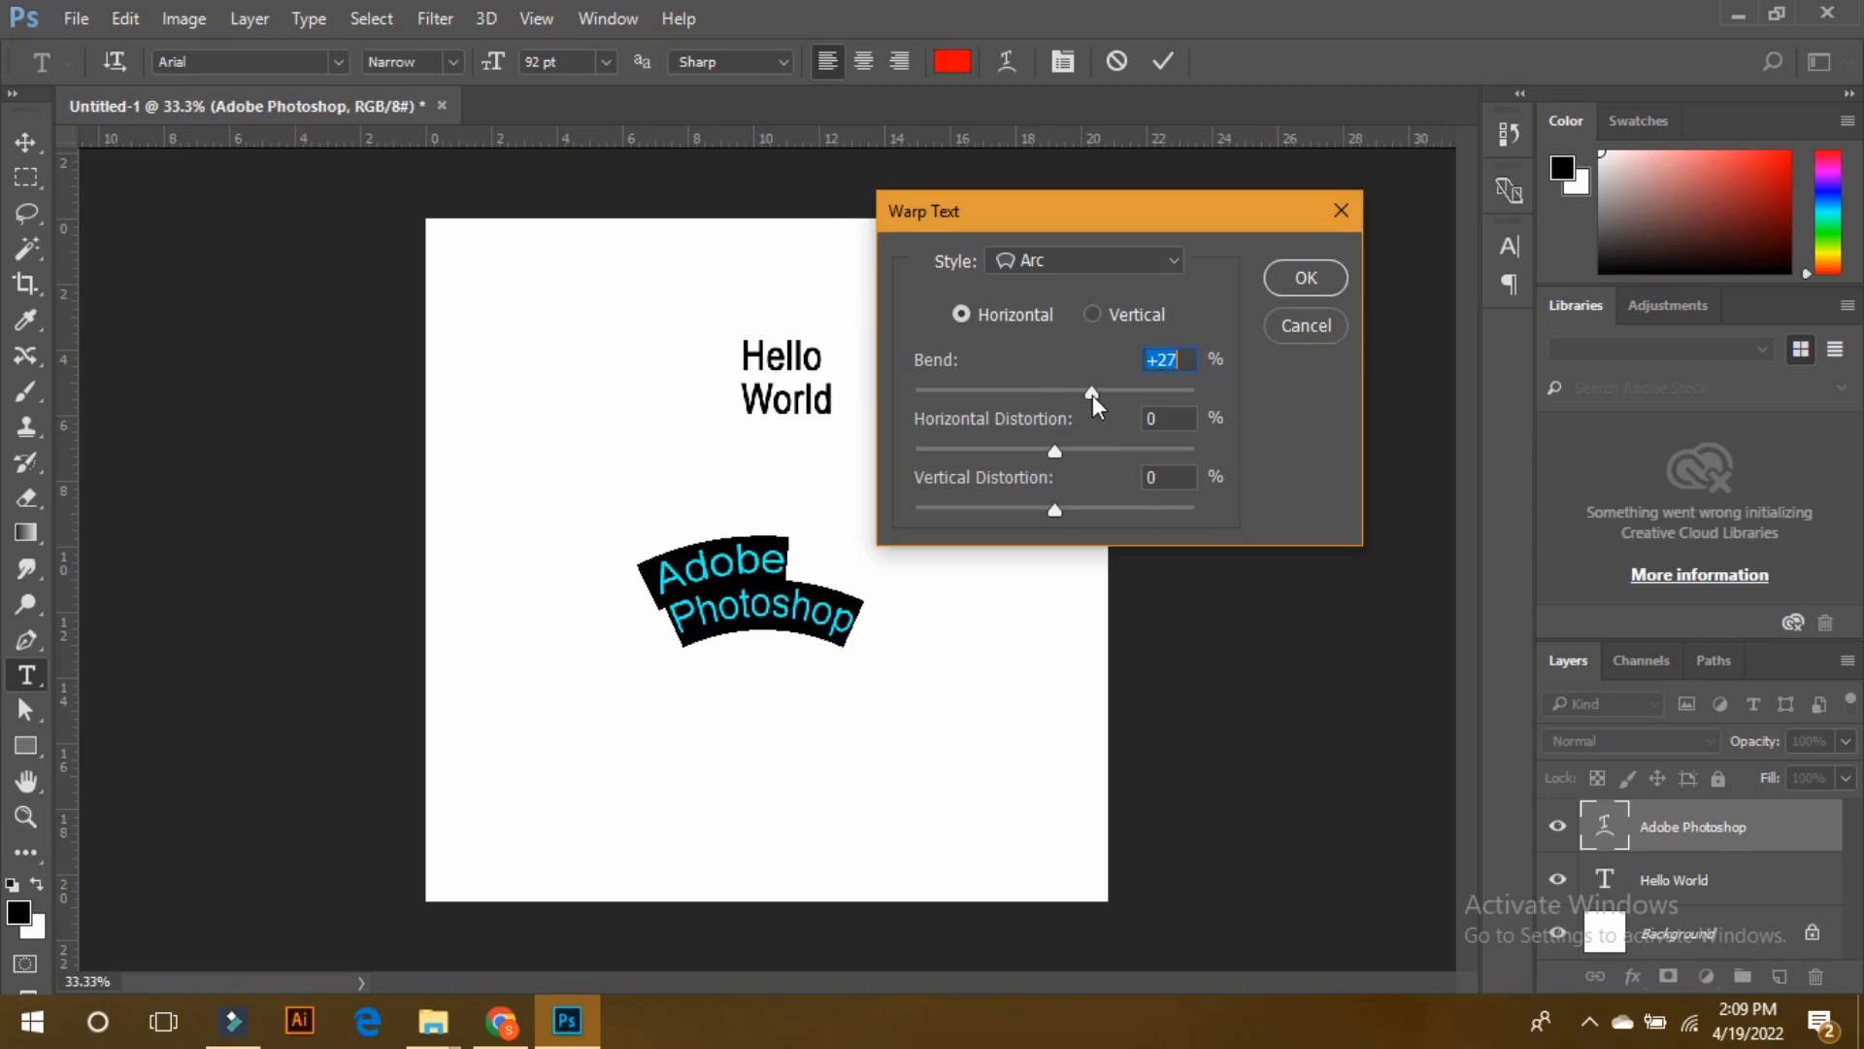
- Try the Arc Upper warp style with a +52% bend on the Adobe Photoshop text, in vertical and horizontal orientation
click(1086, 254)
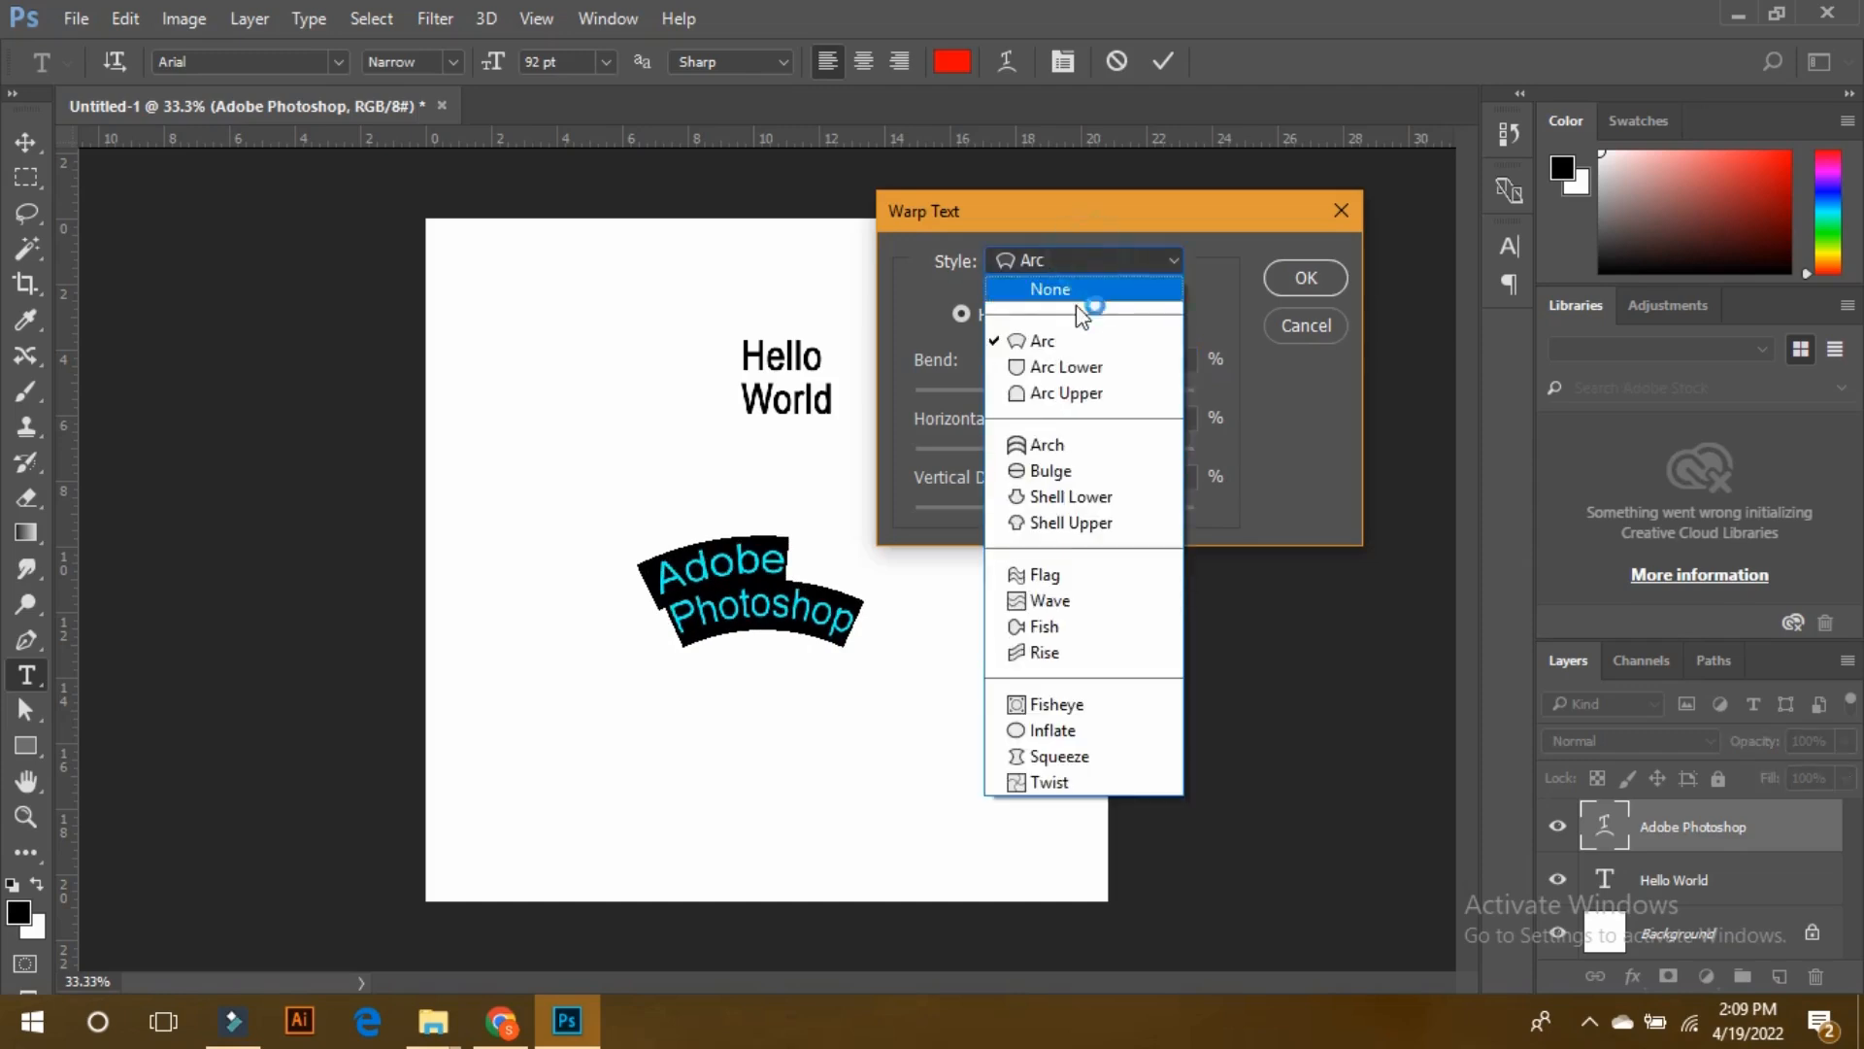
click(1080, 384)
drag(1088, 392, 1127, 391)
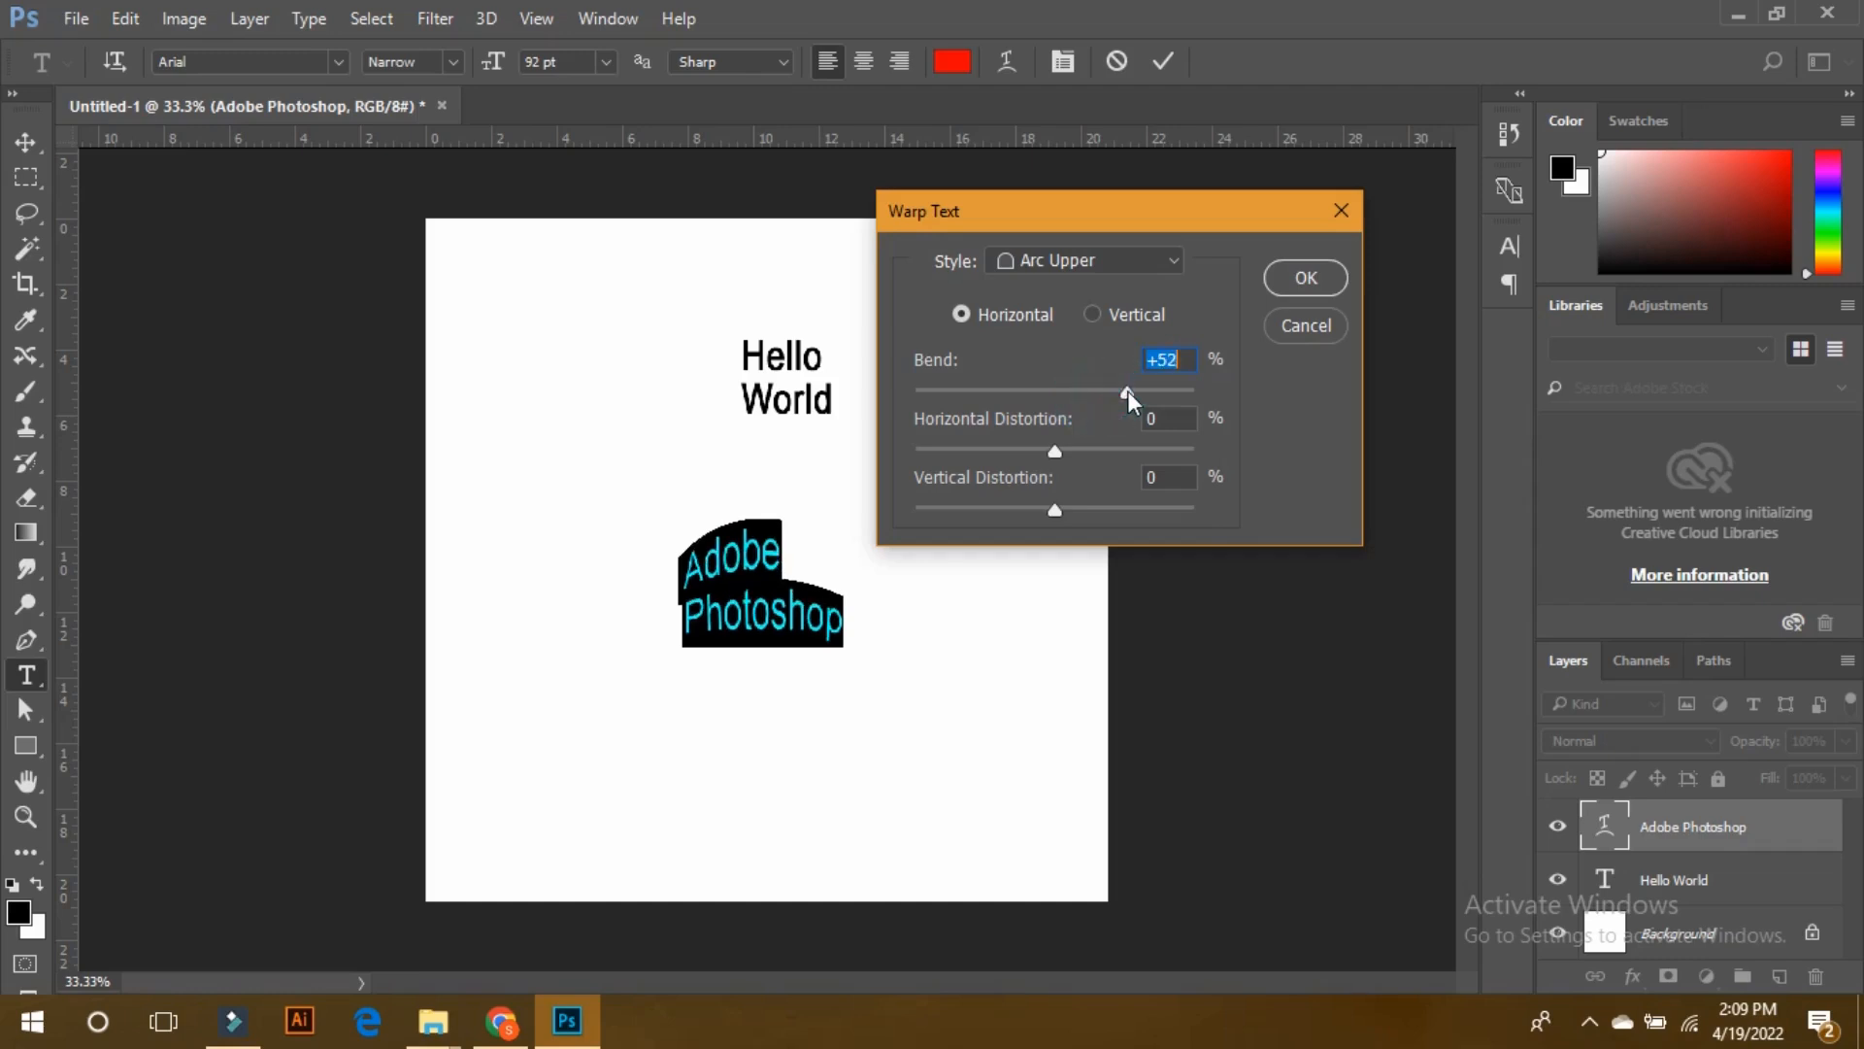
click(1134, 313)
click(1016, 317)
- Warp the Adobe Photoshop text with the Twist style and a -3% bend
click(1056, 262)
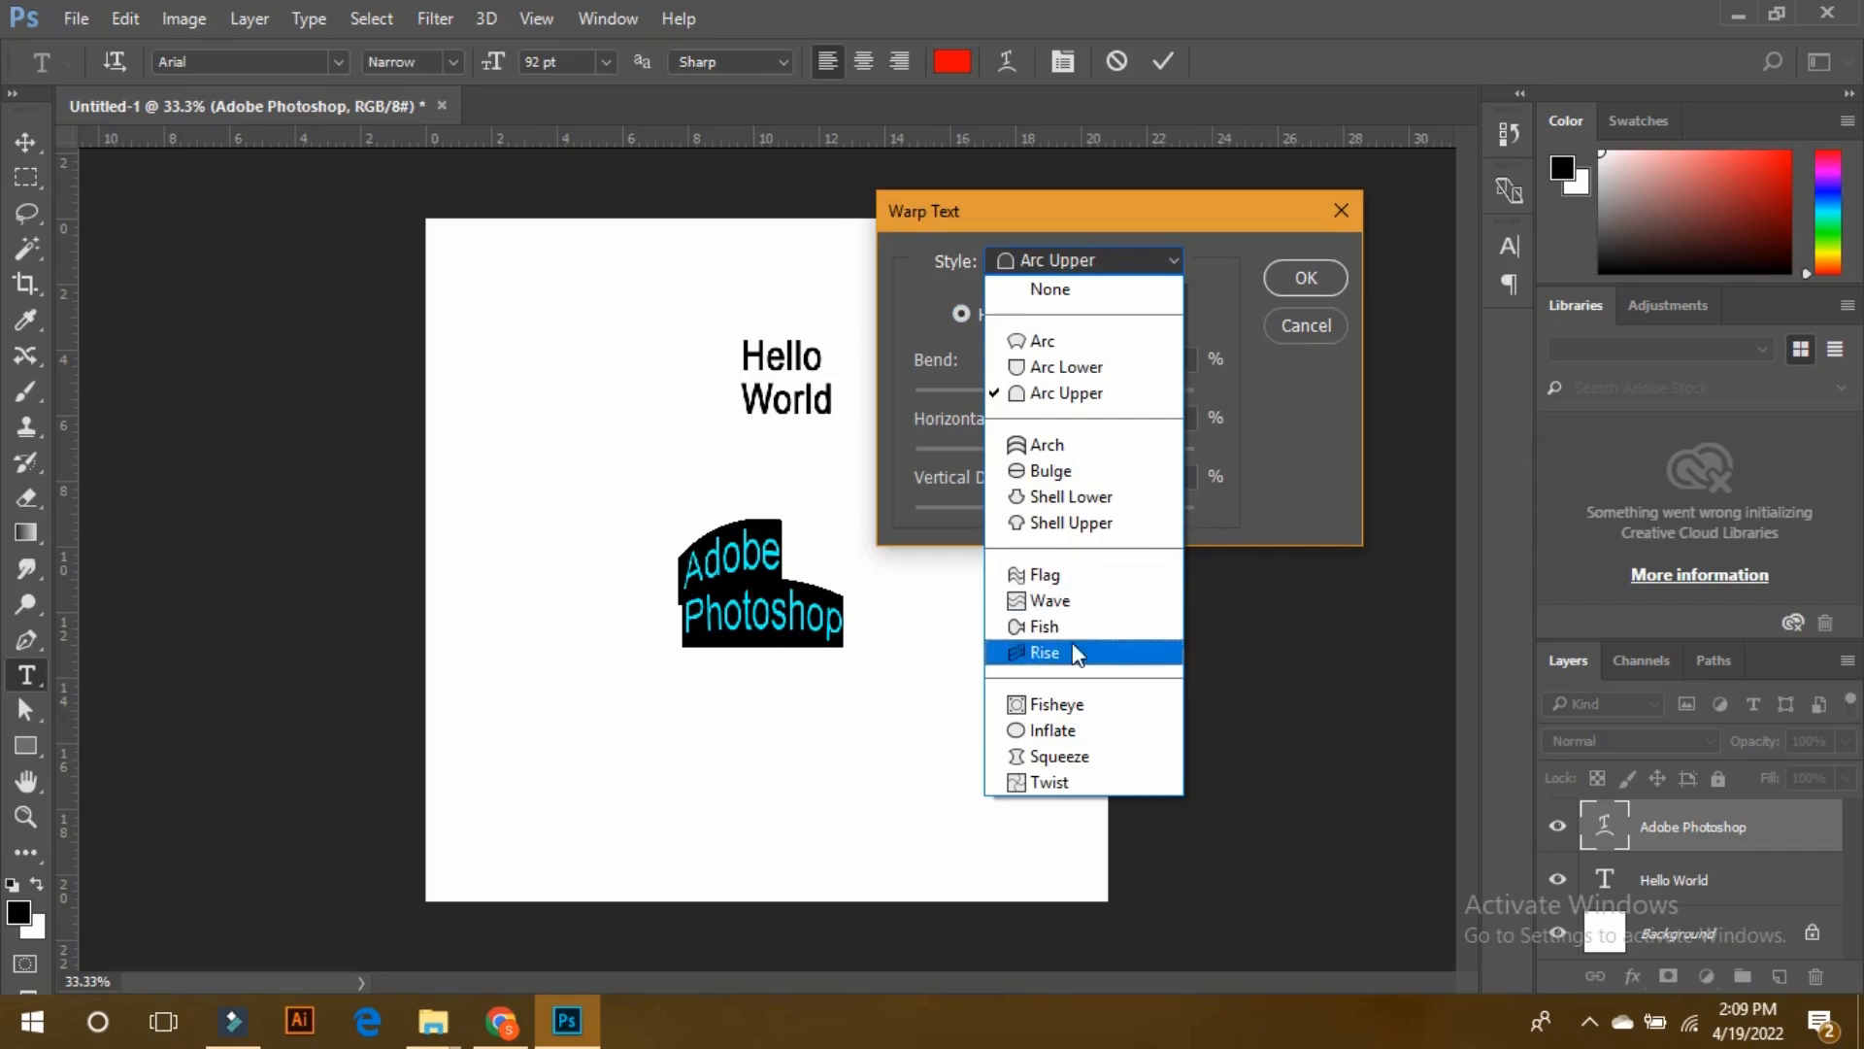
click(1095, 786)
drag(1124, 392, 1051, 393)
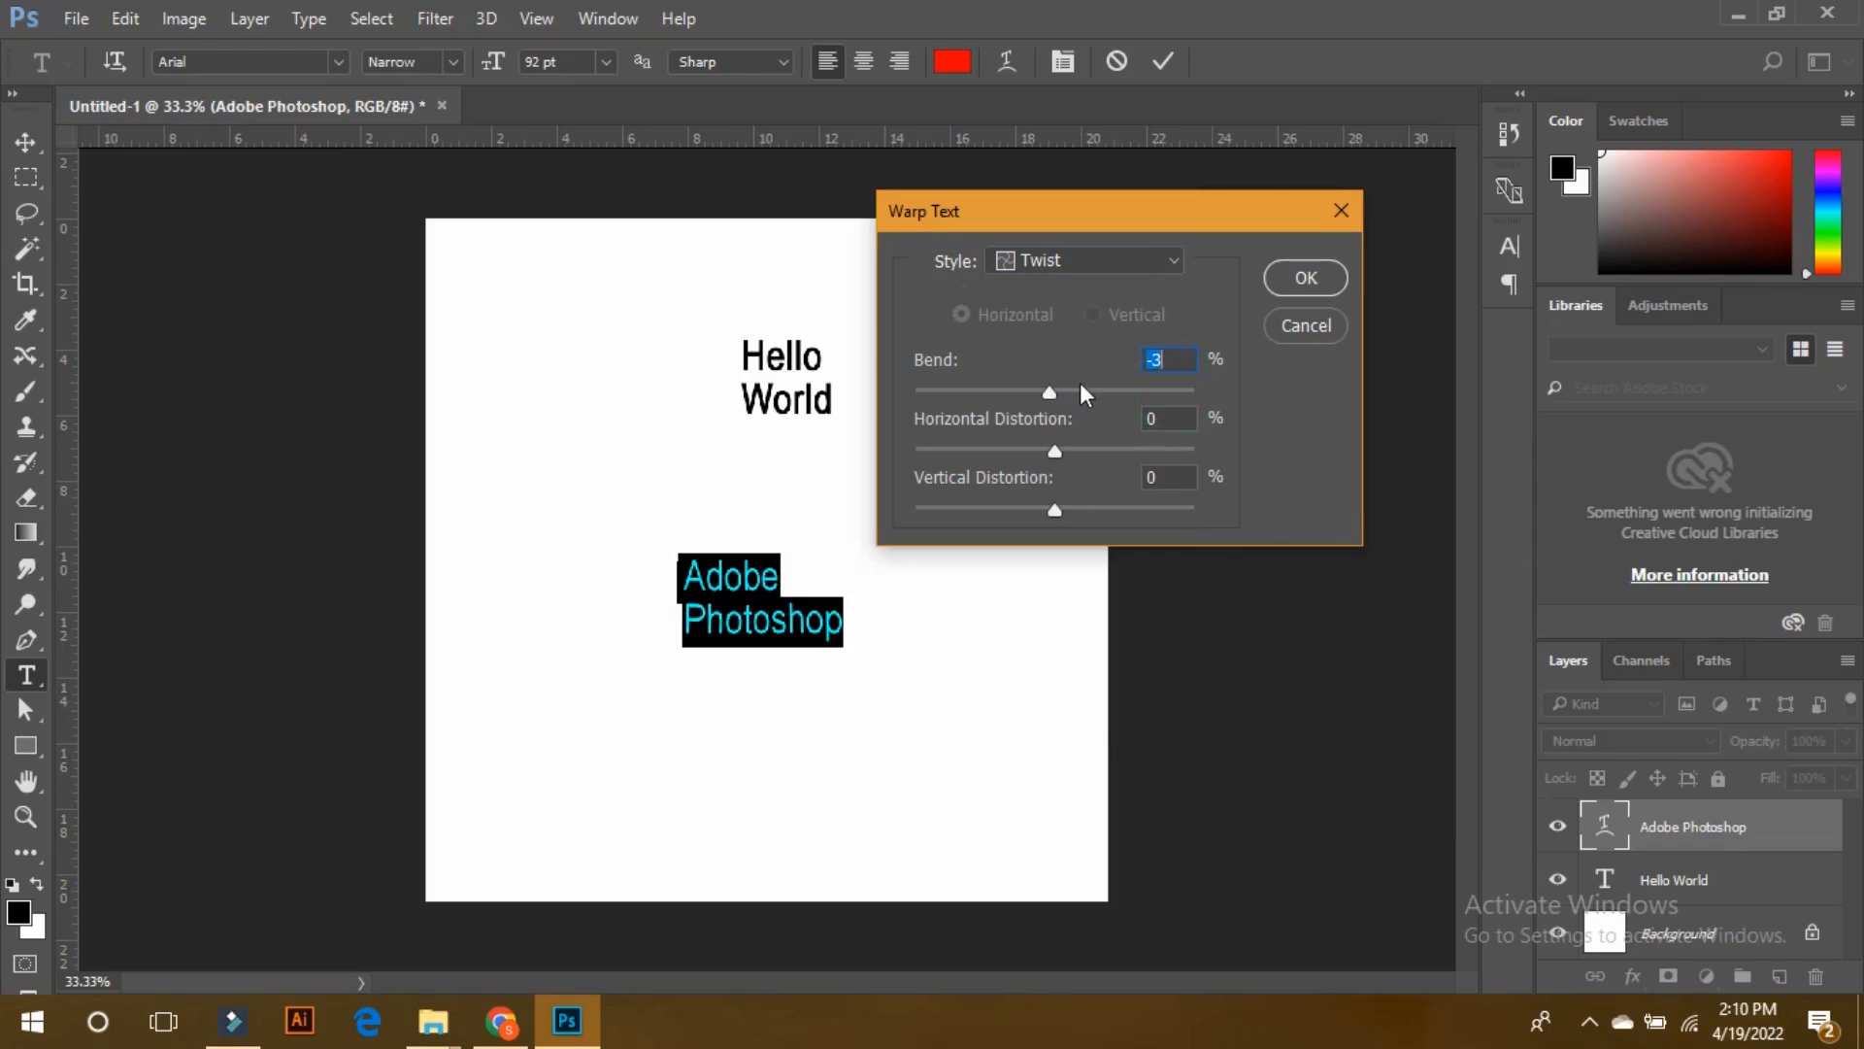
click(1306, 279)
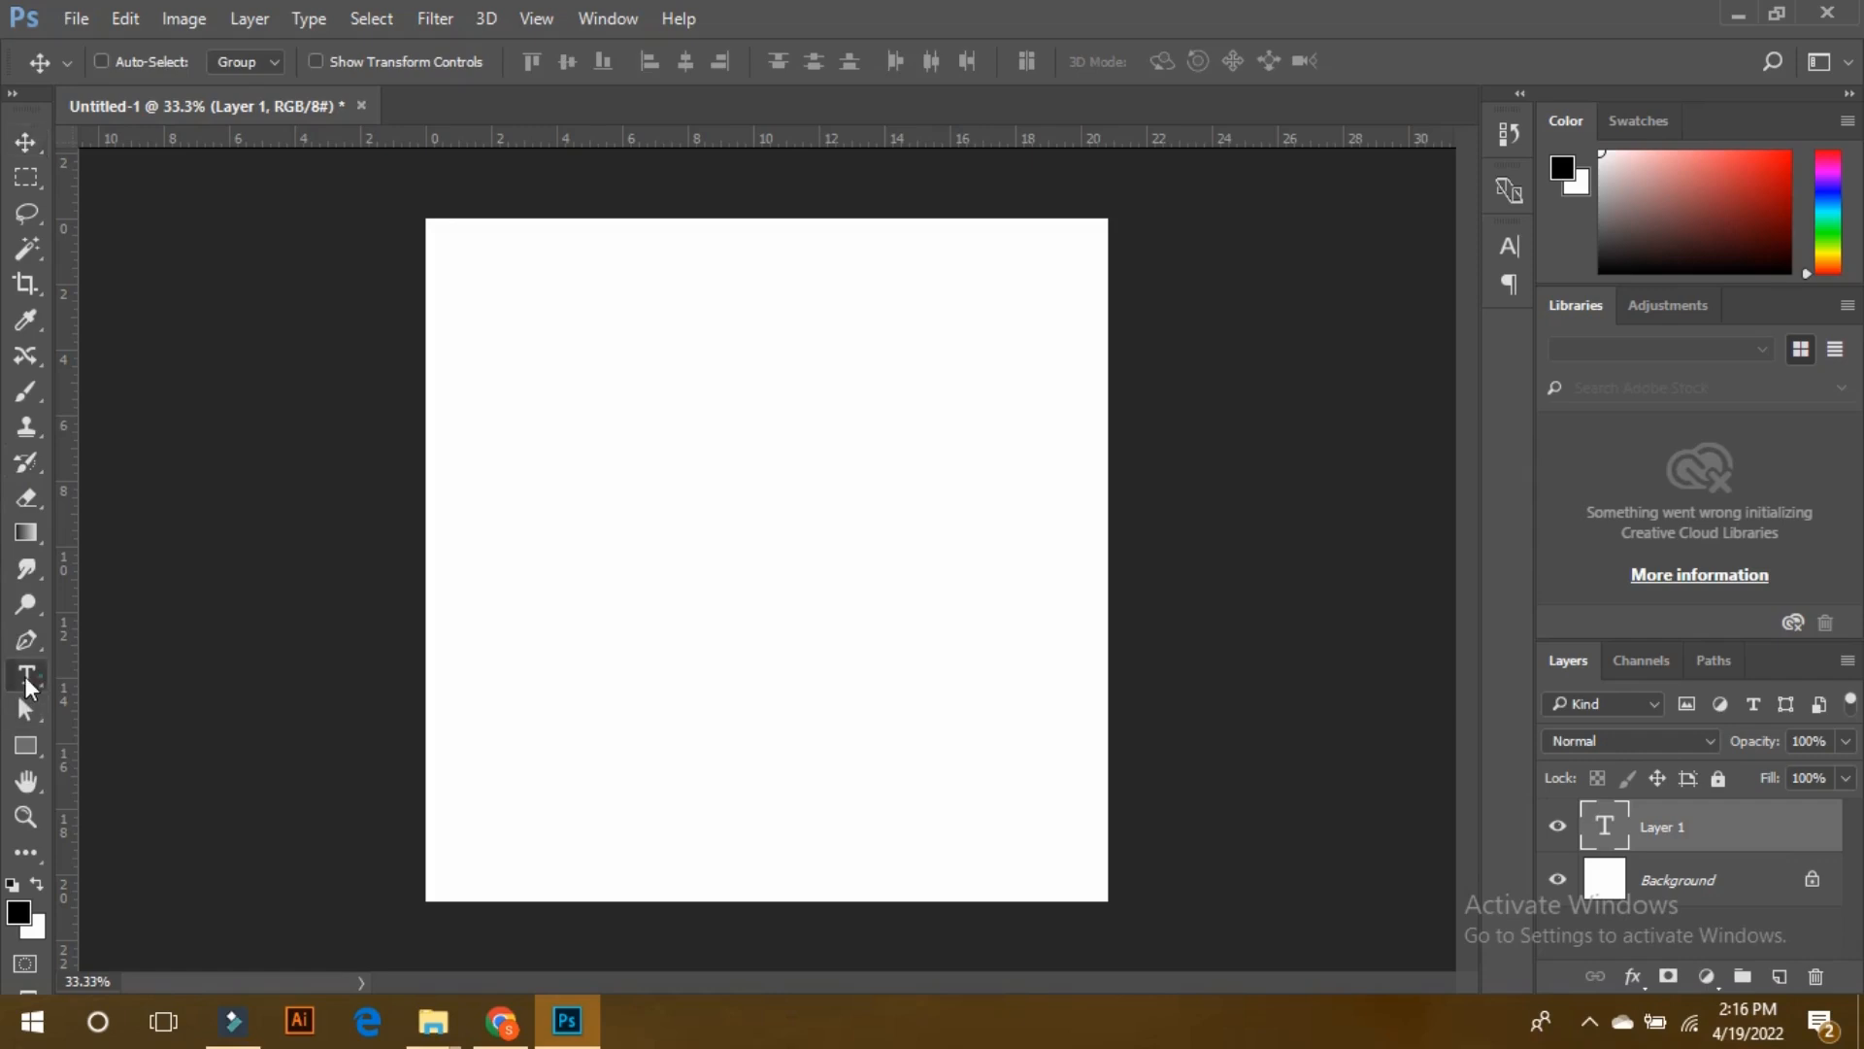
- Add a new Adobe Photoshop text on the blank canvas and move it to the horizontal centre, above the middle
click(21, 680)
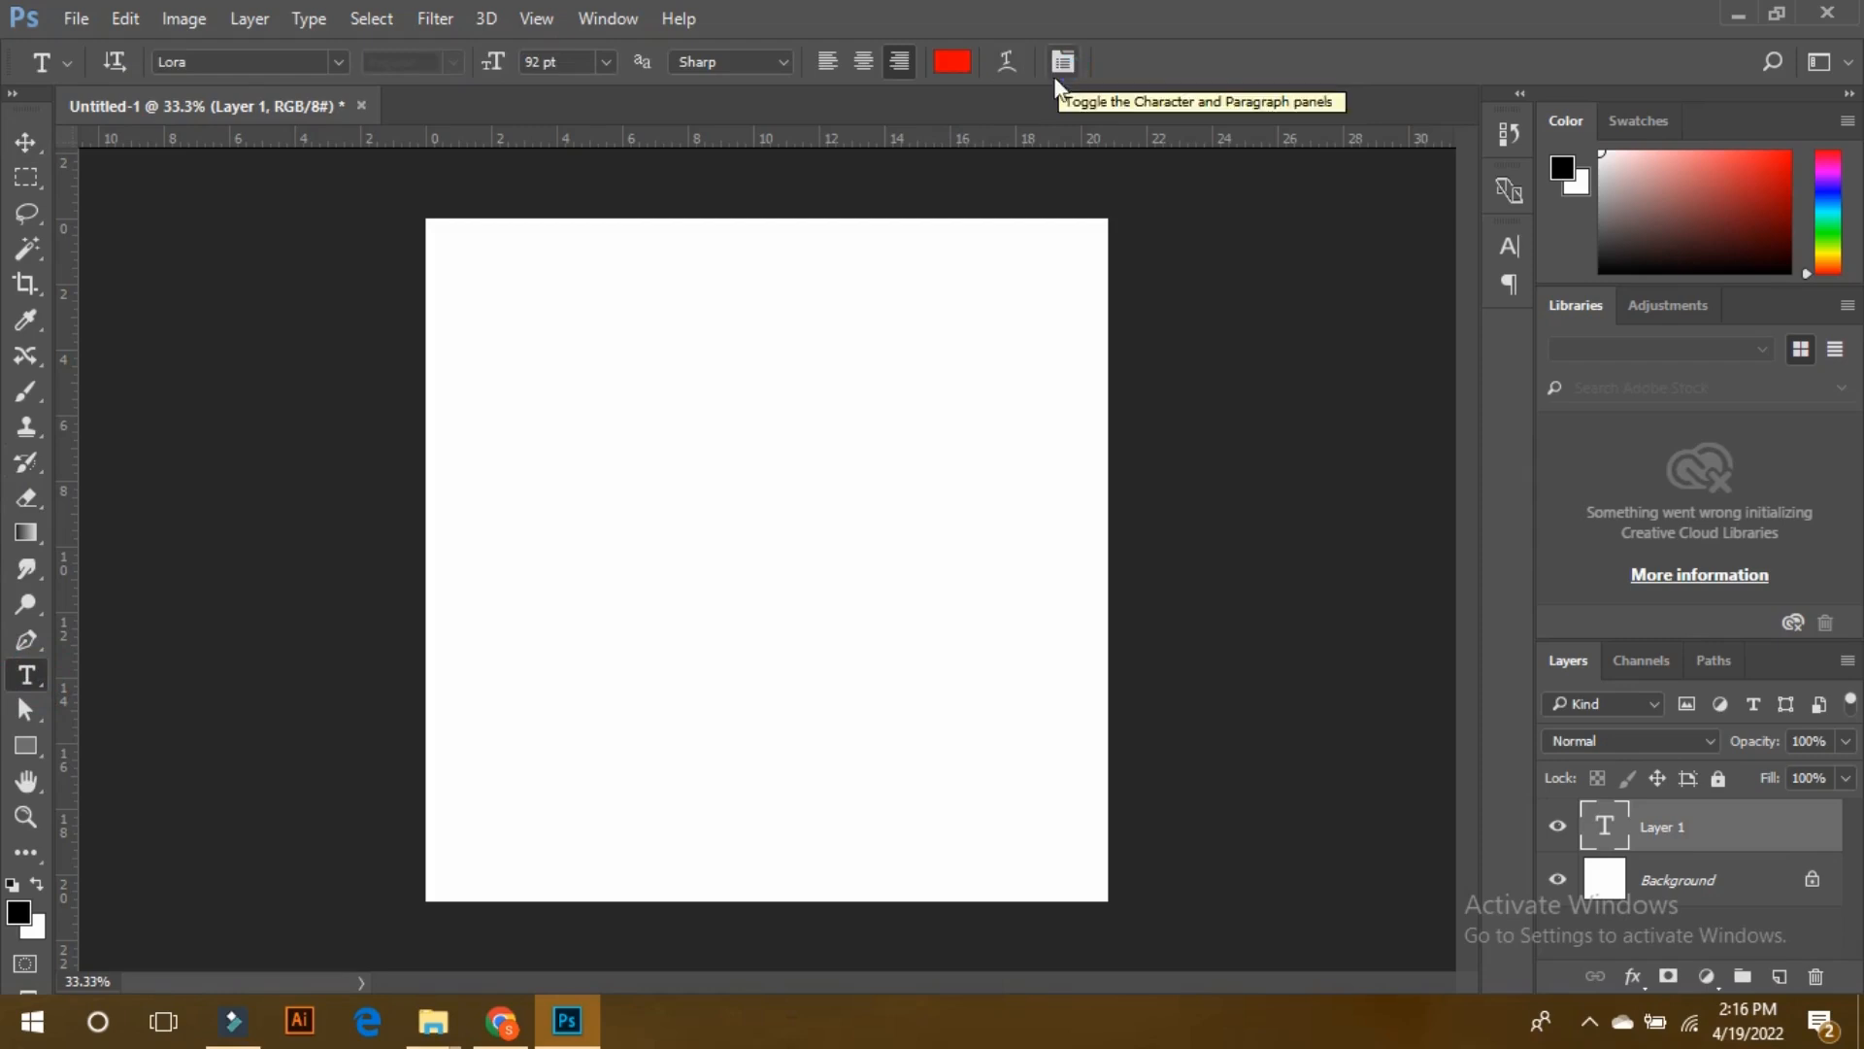
click(688, 483)
text(Adobe)
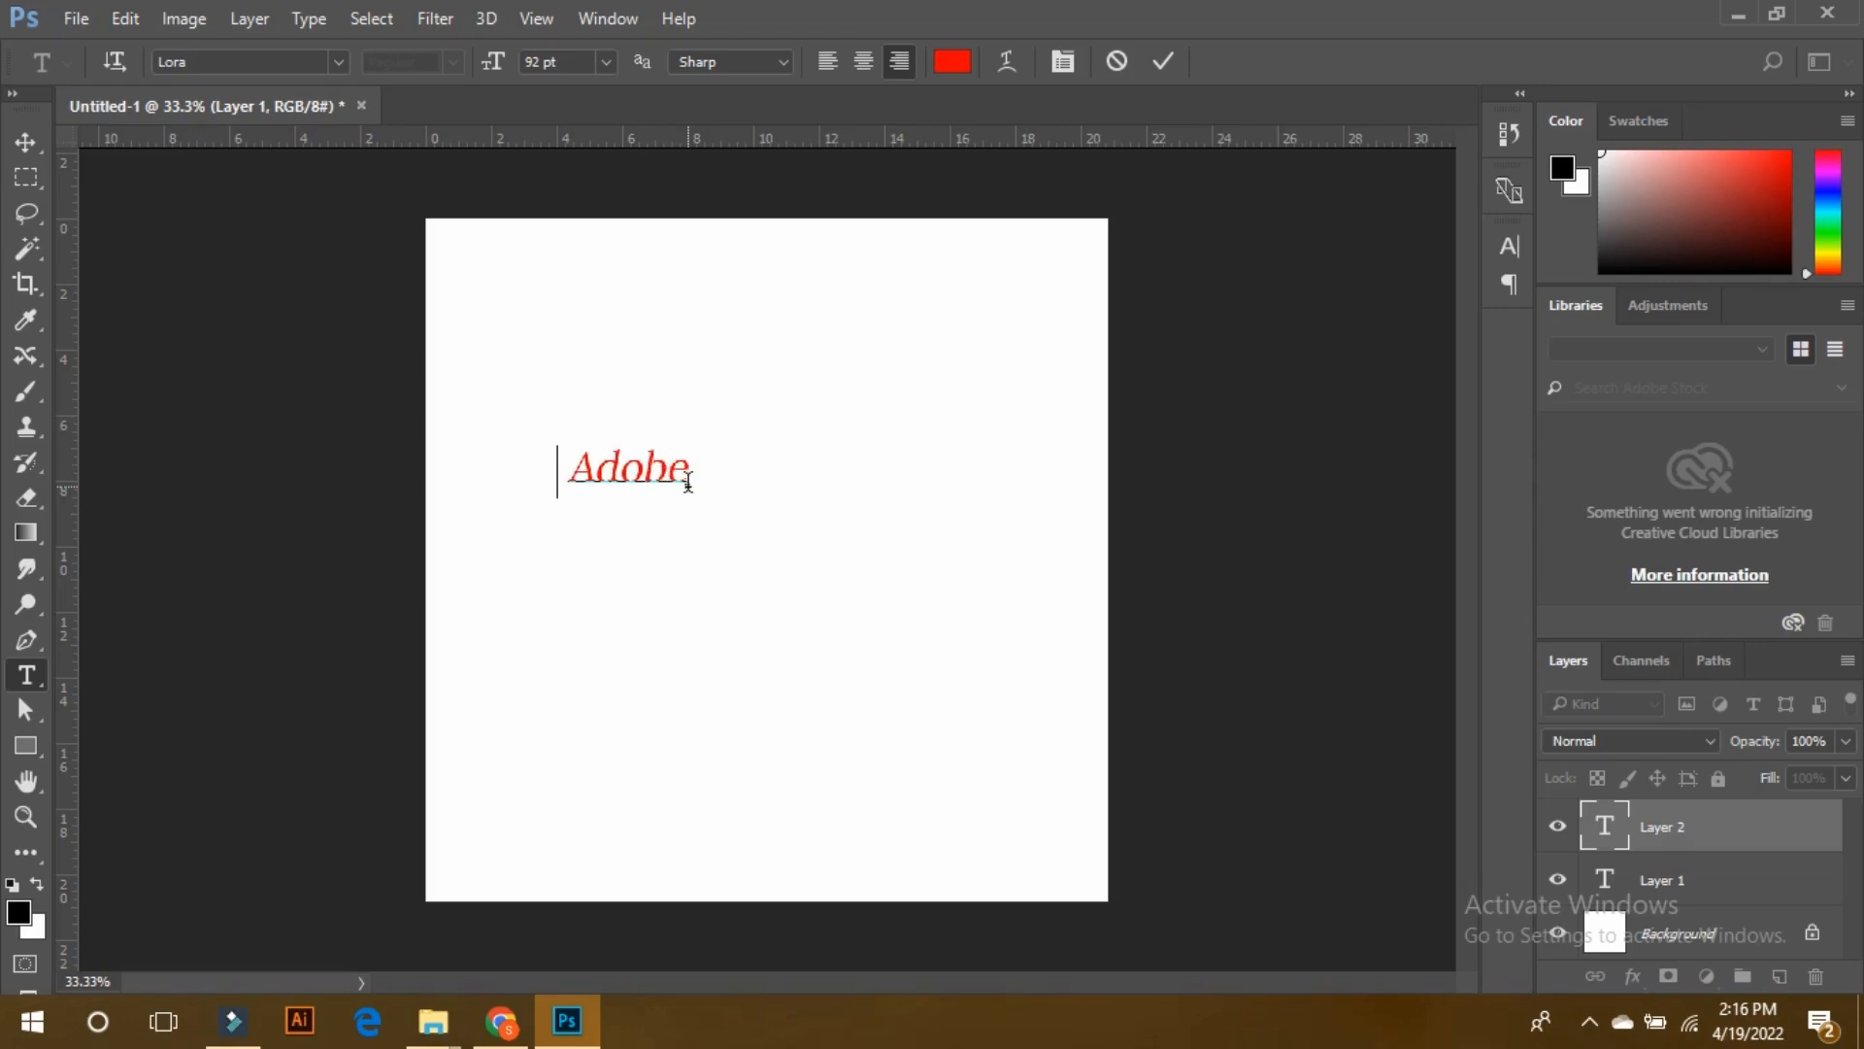
text( Photoshop)
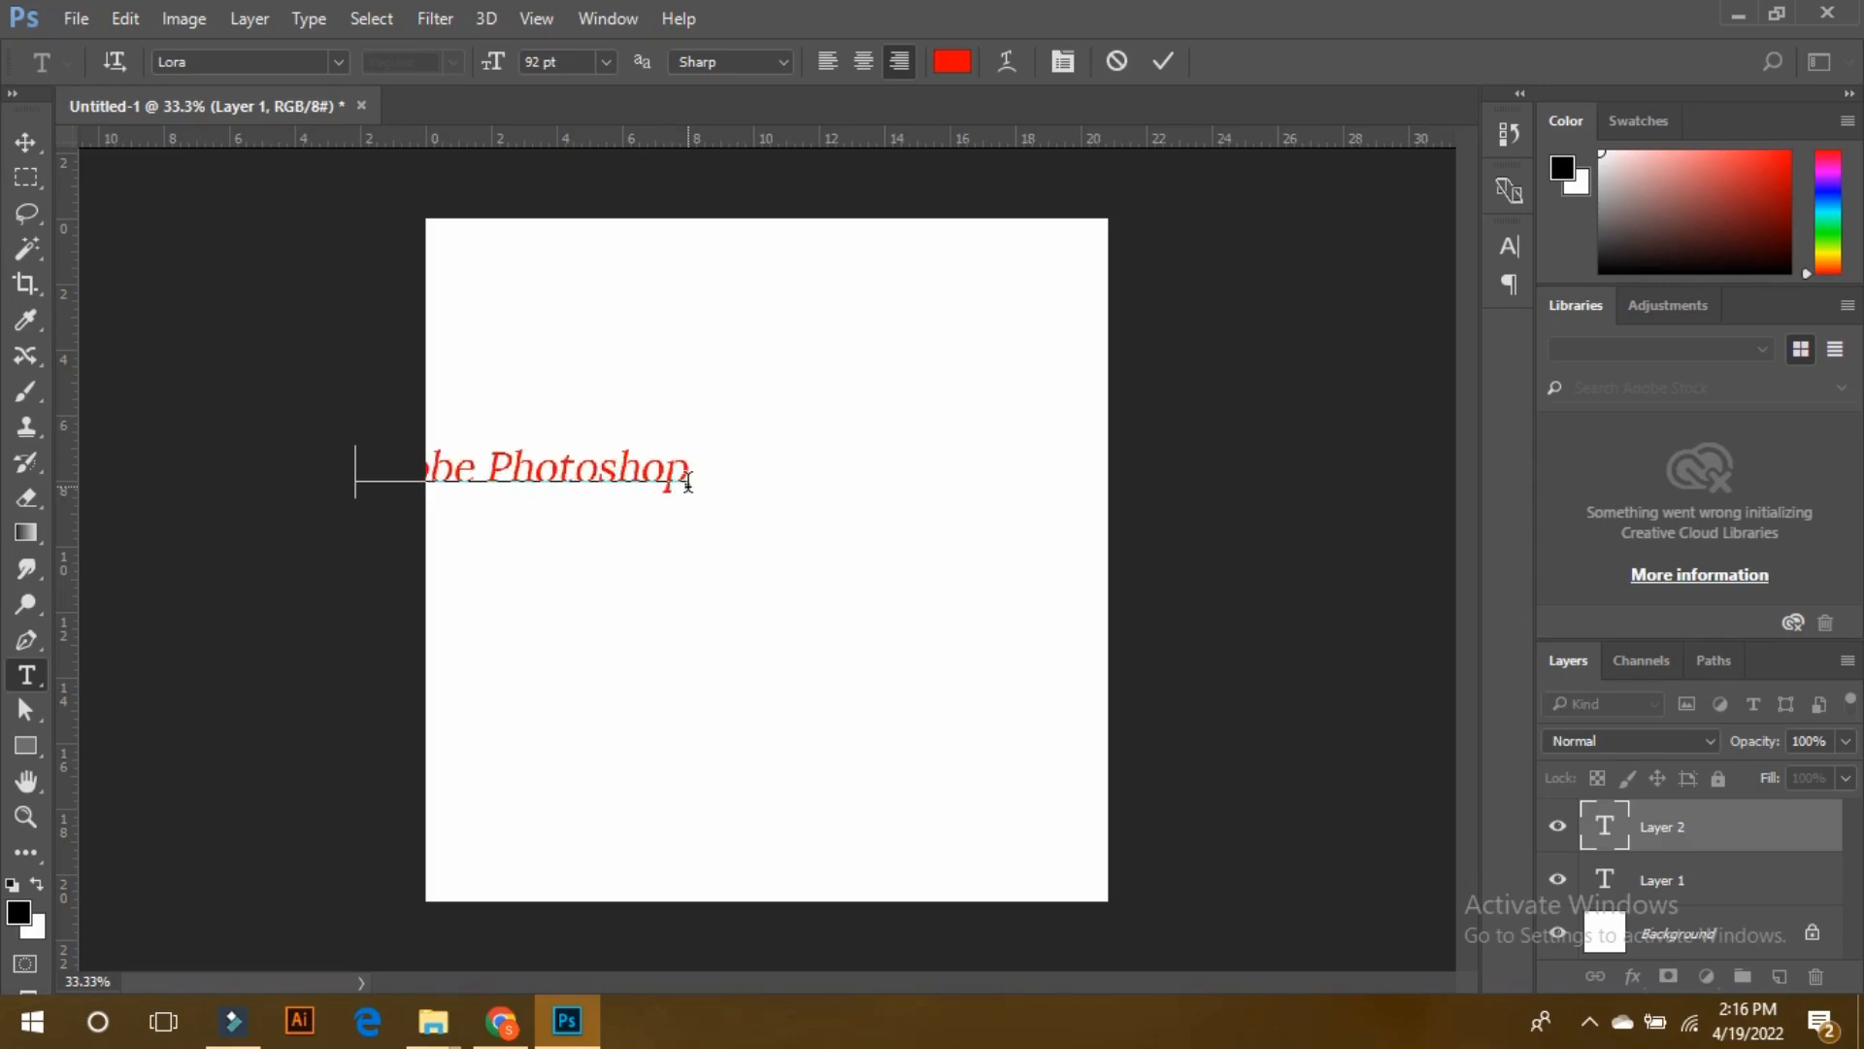
click(26, 142)
drag(574, 491, 811, 500)
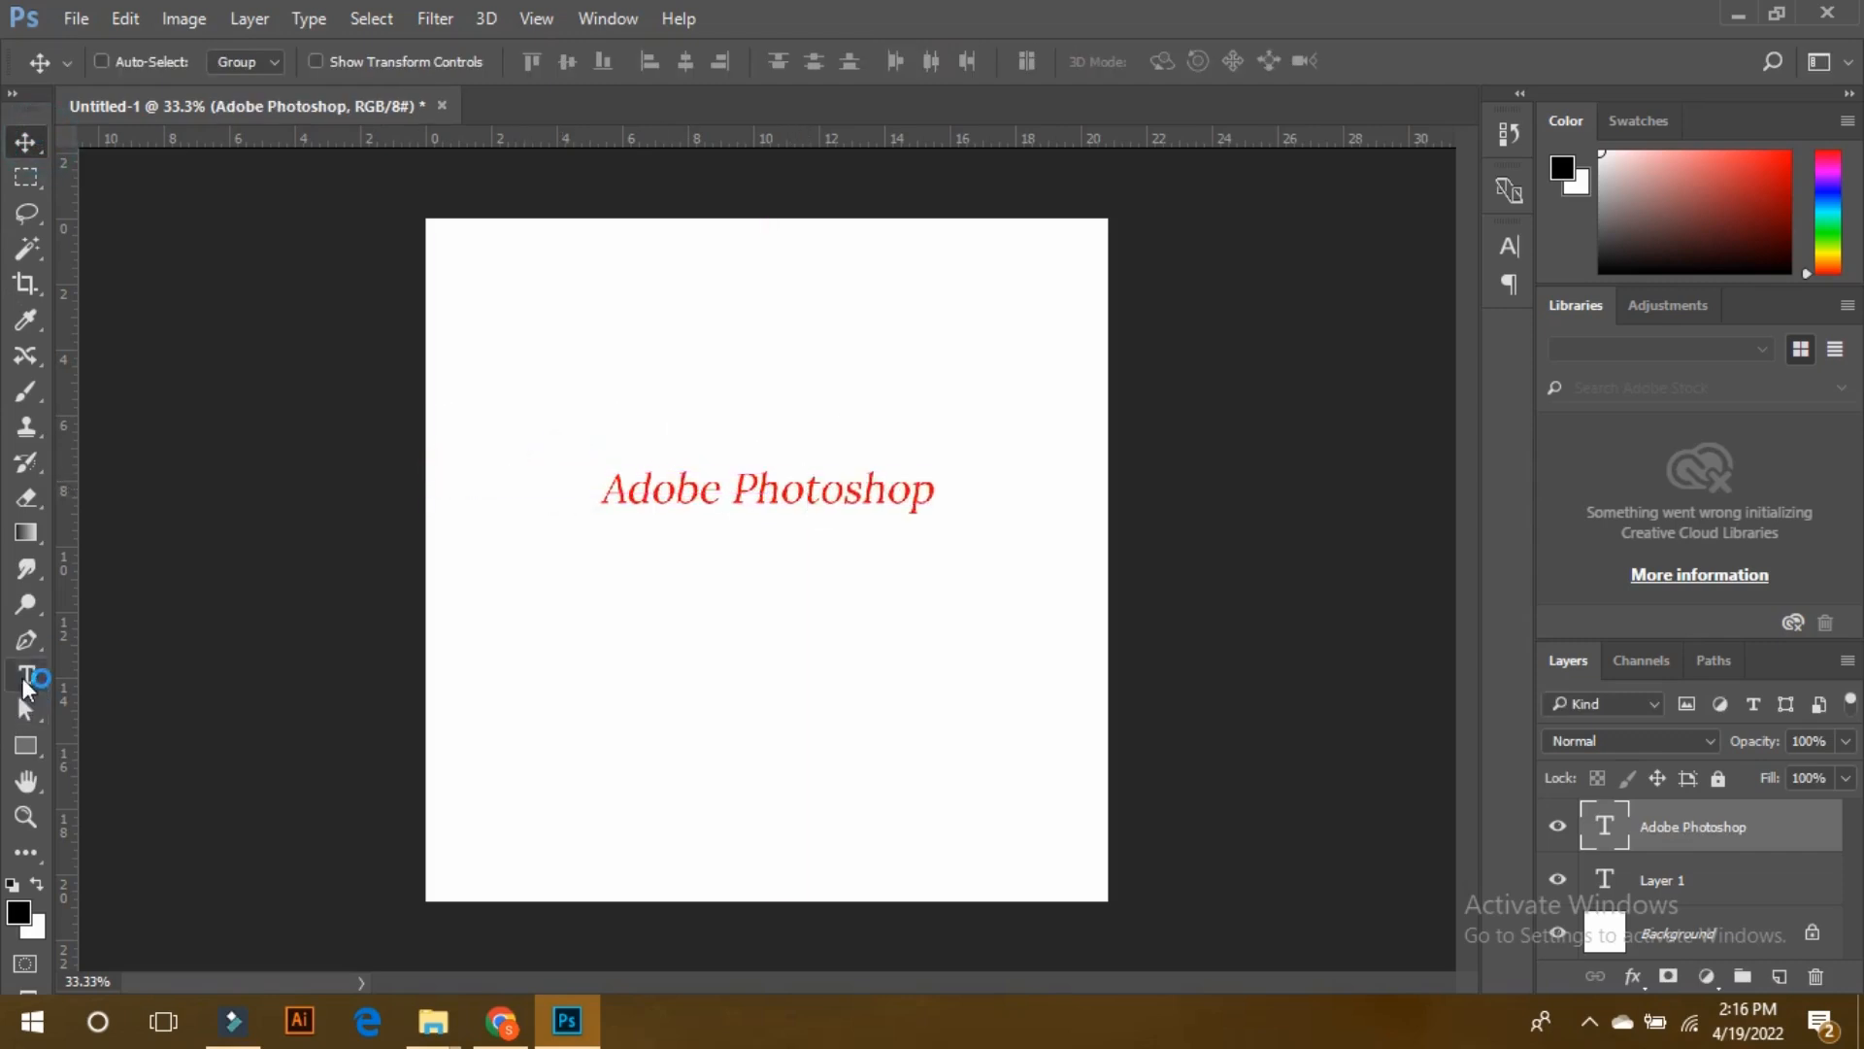
- Select the whole Adobe Photoshop text, show its character settings and set the font to Verdana
click(26, 675)
click(696, 495)
drag(934, 500, 597, 501)
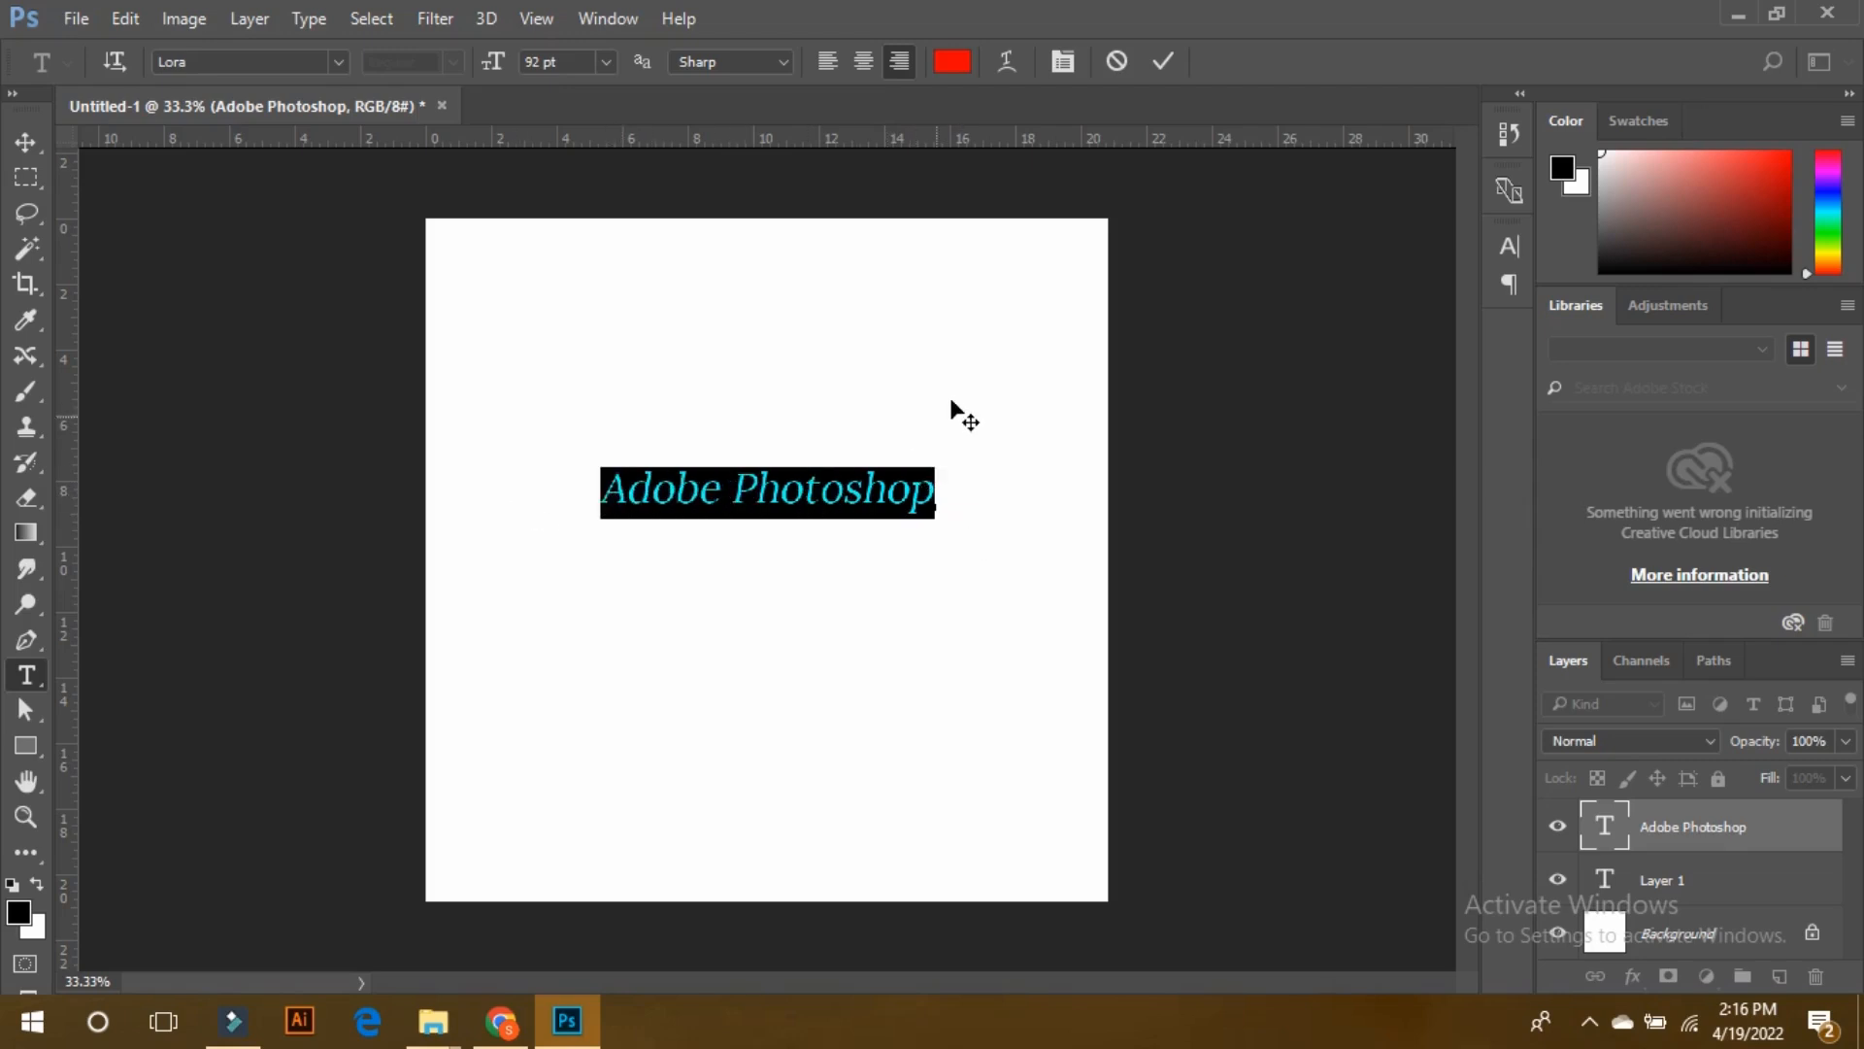
click(1061, 61)
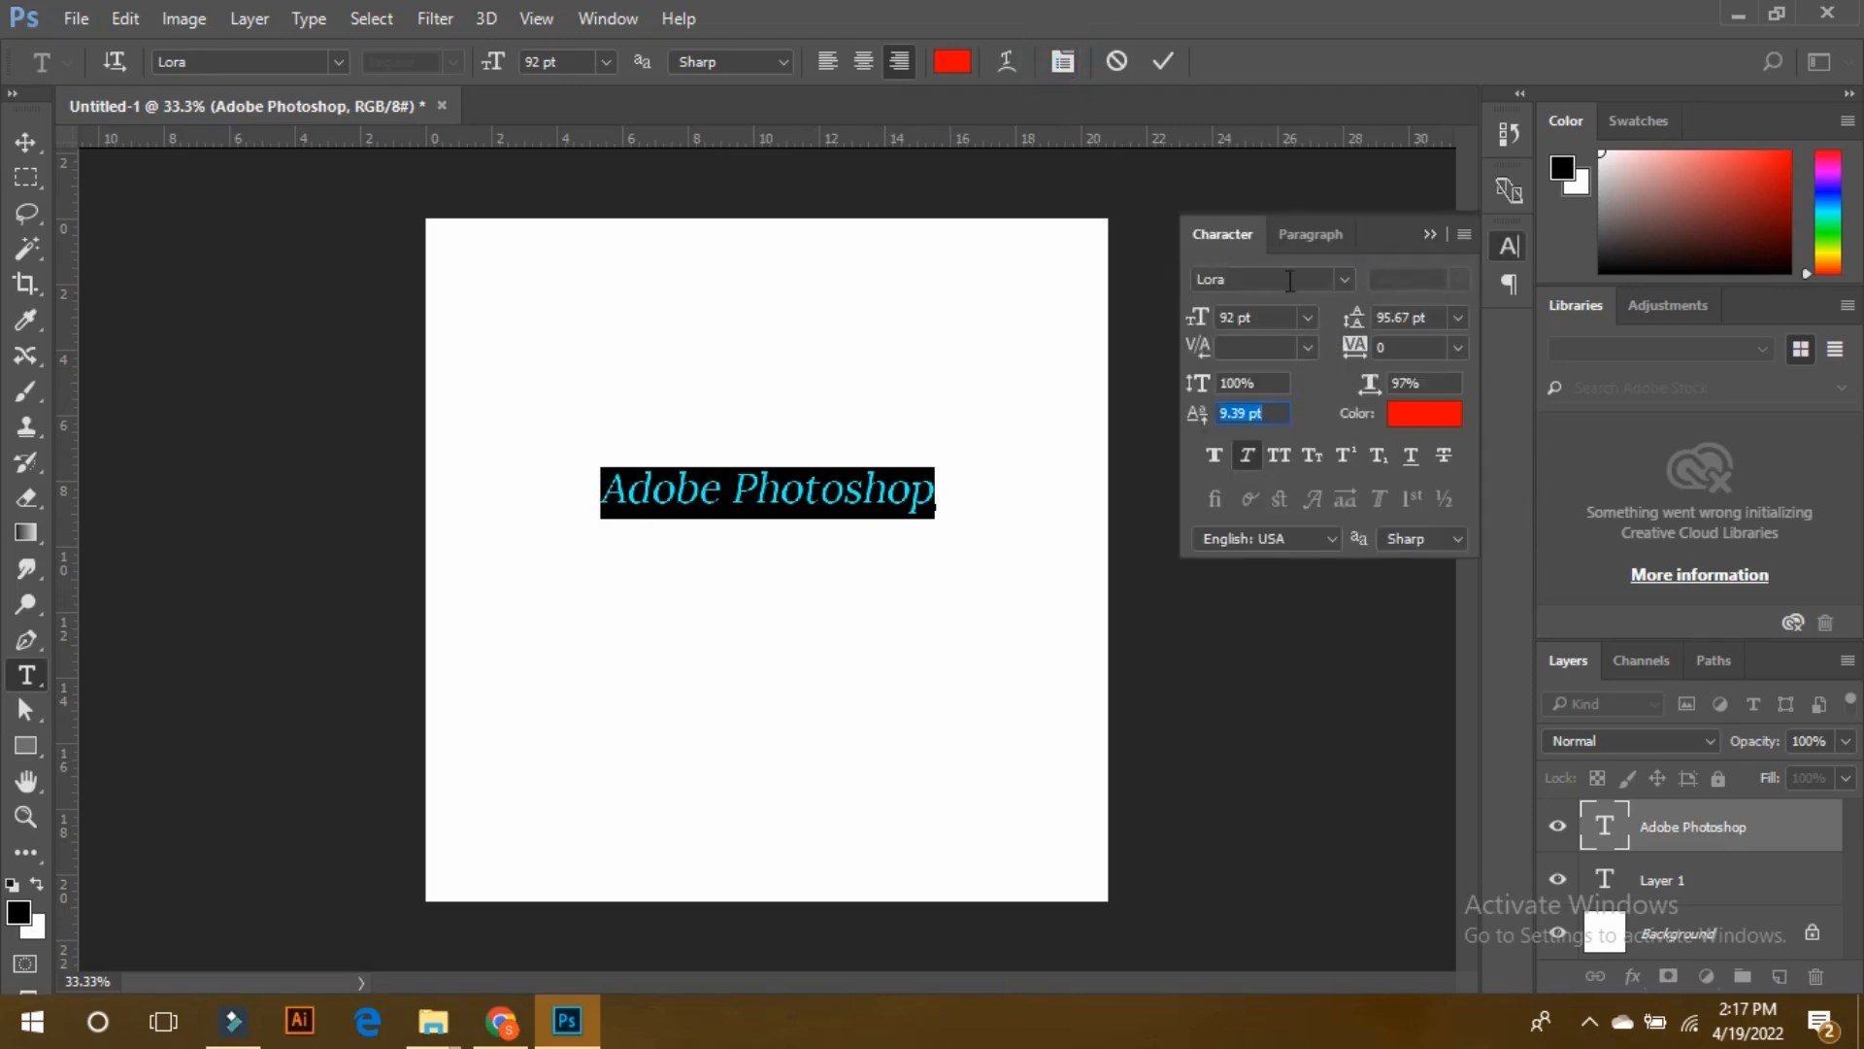
click(1343, 280)
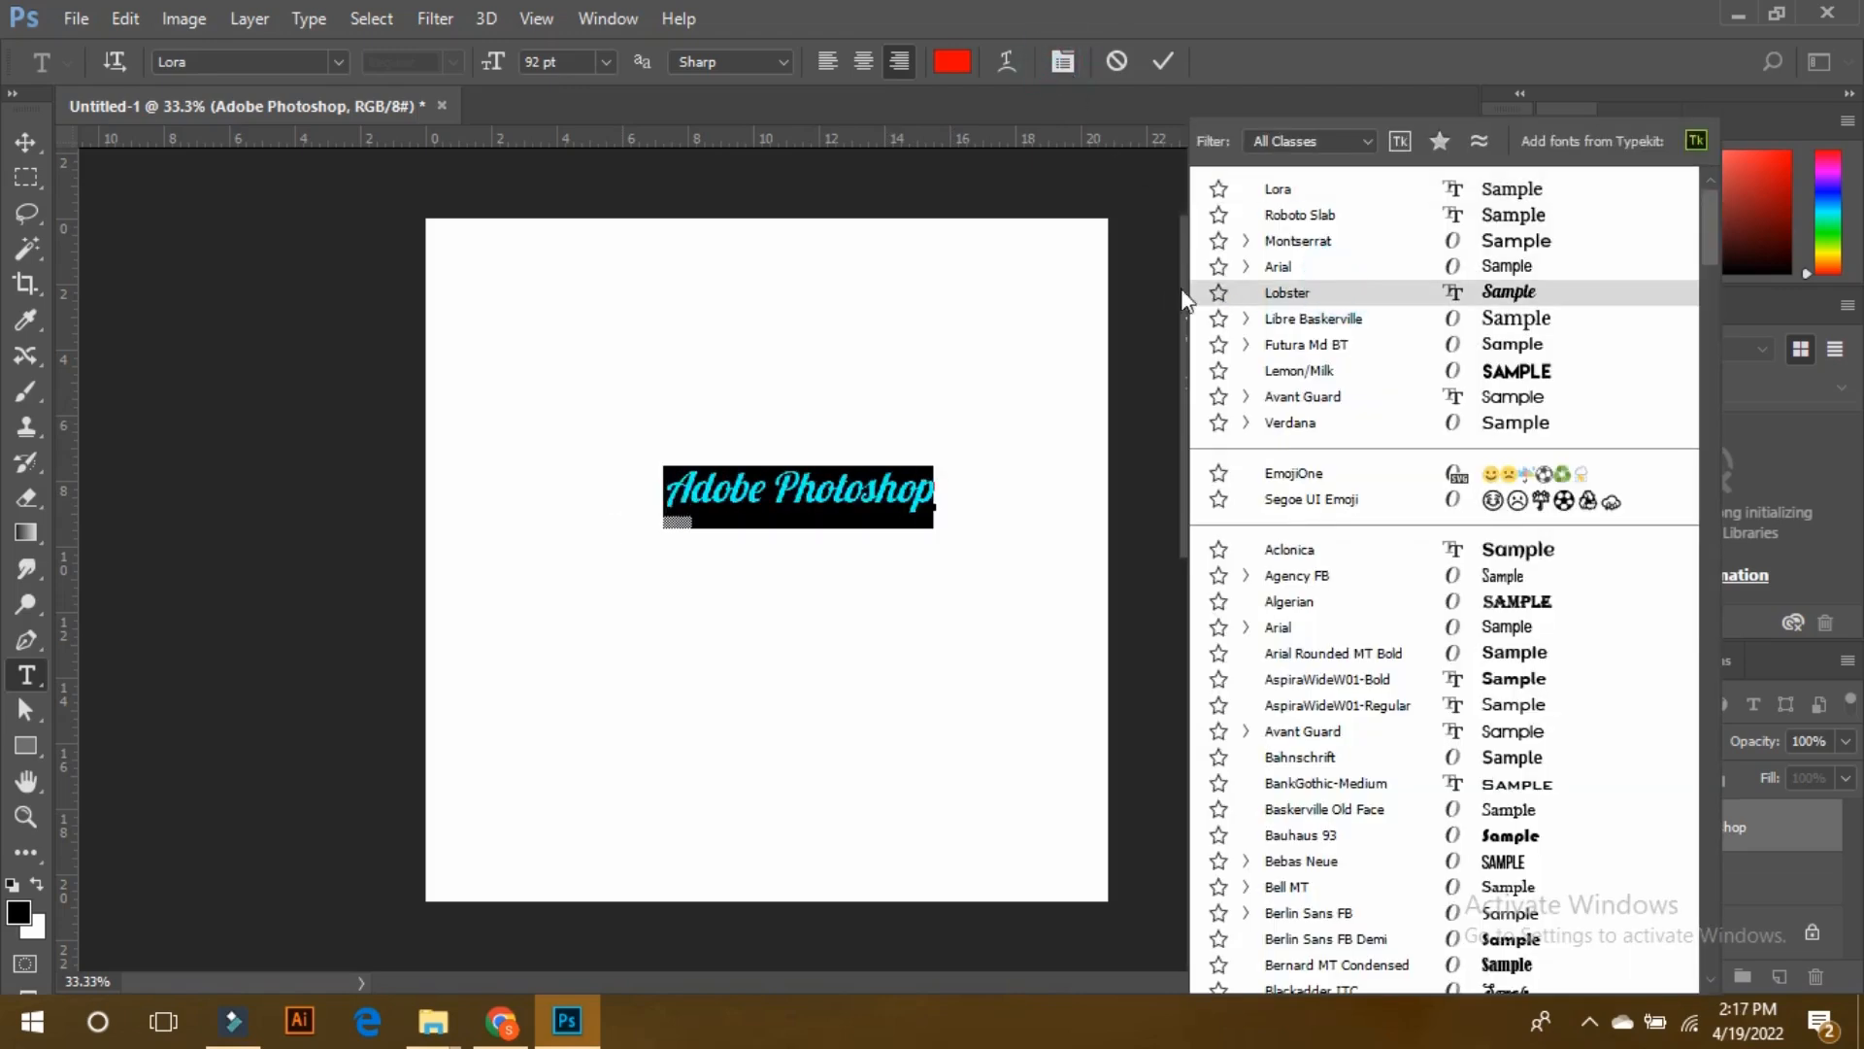
key(Escape)
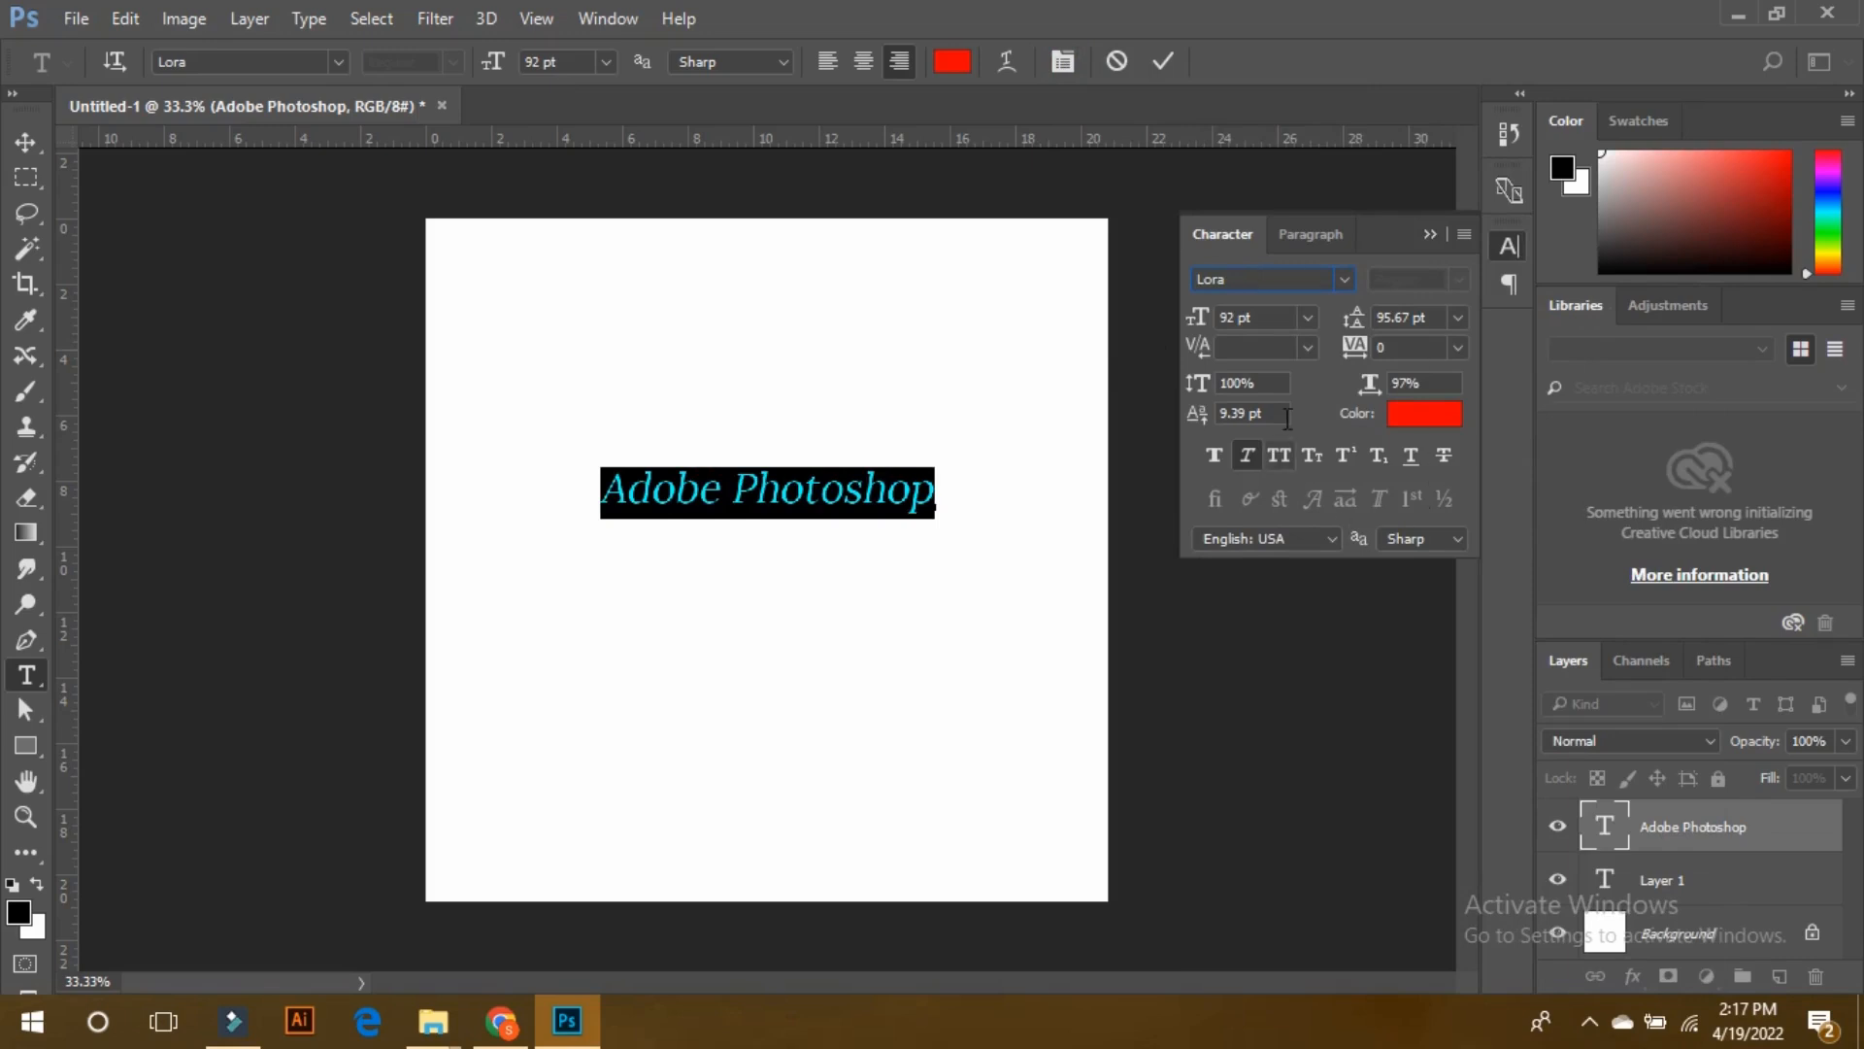
click(1344, 283)
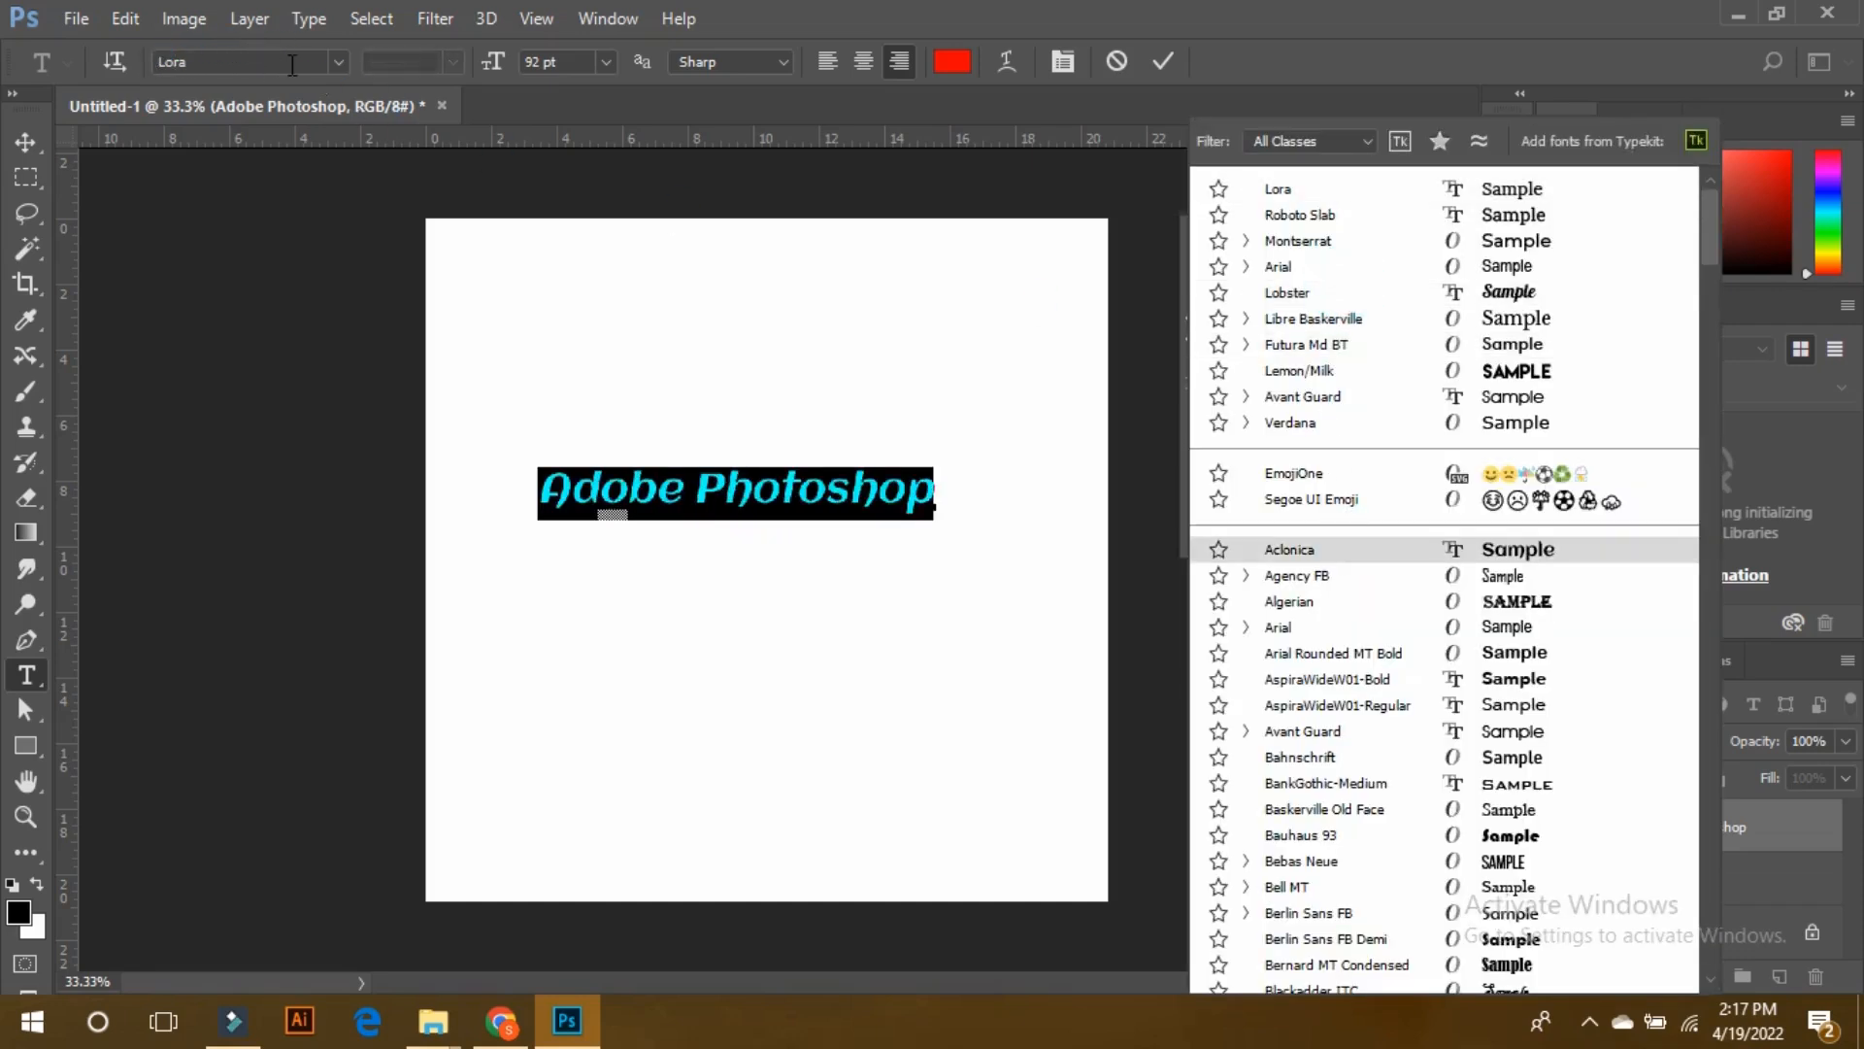
click(1319, 428)
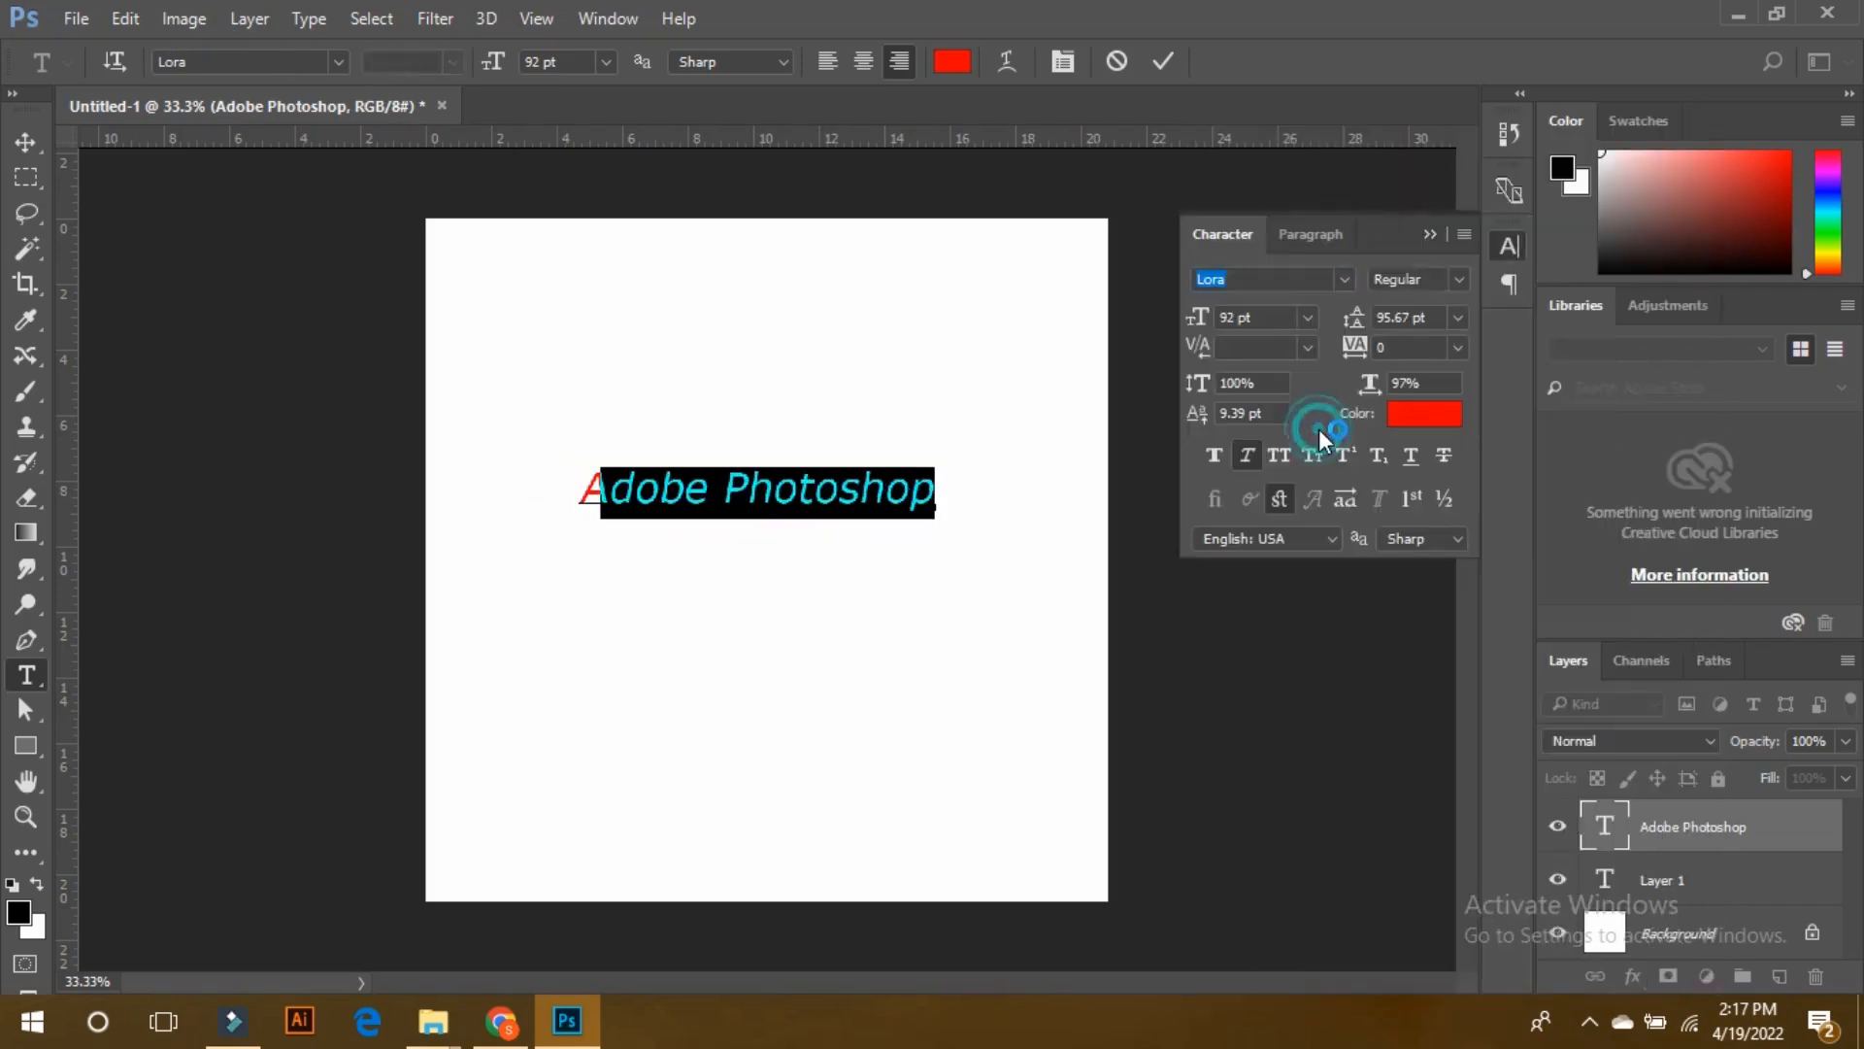
double_click(1278, 318)
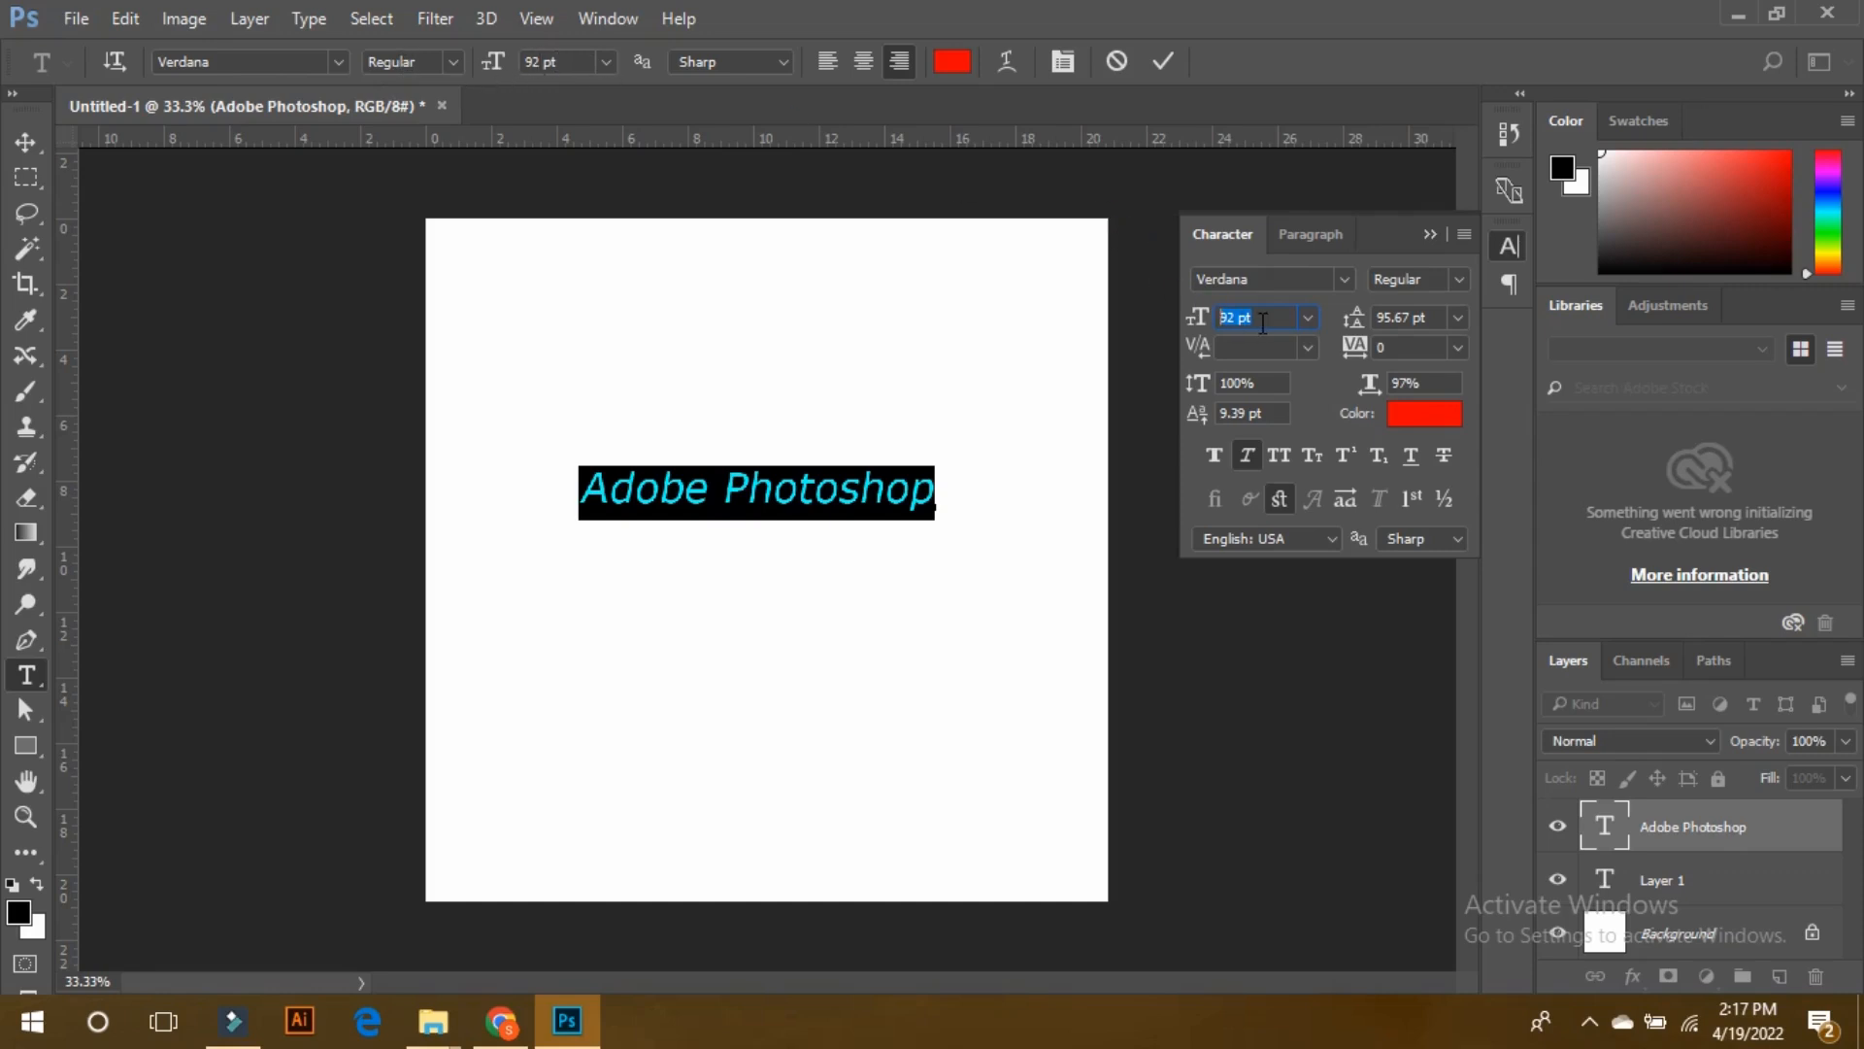
- Break the text into two lines, with Photoshop on the second line, and select both lines
click(720, 485)
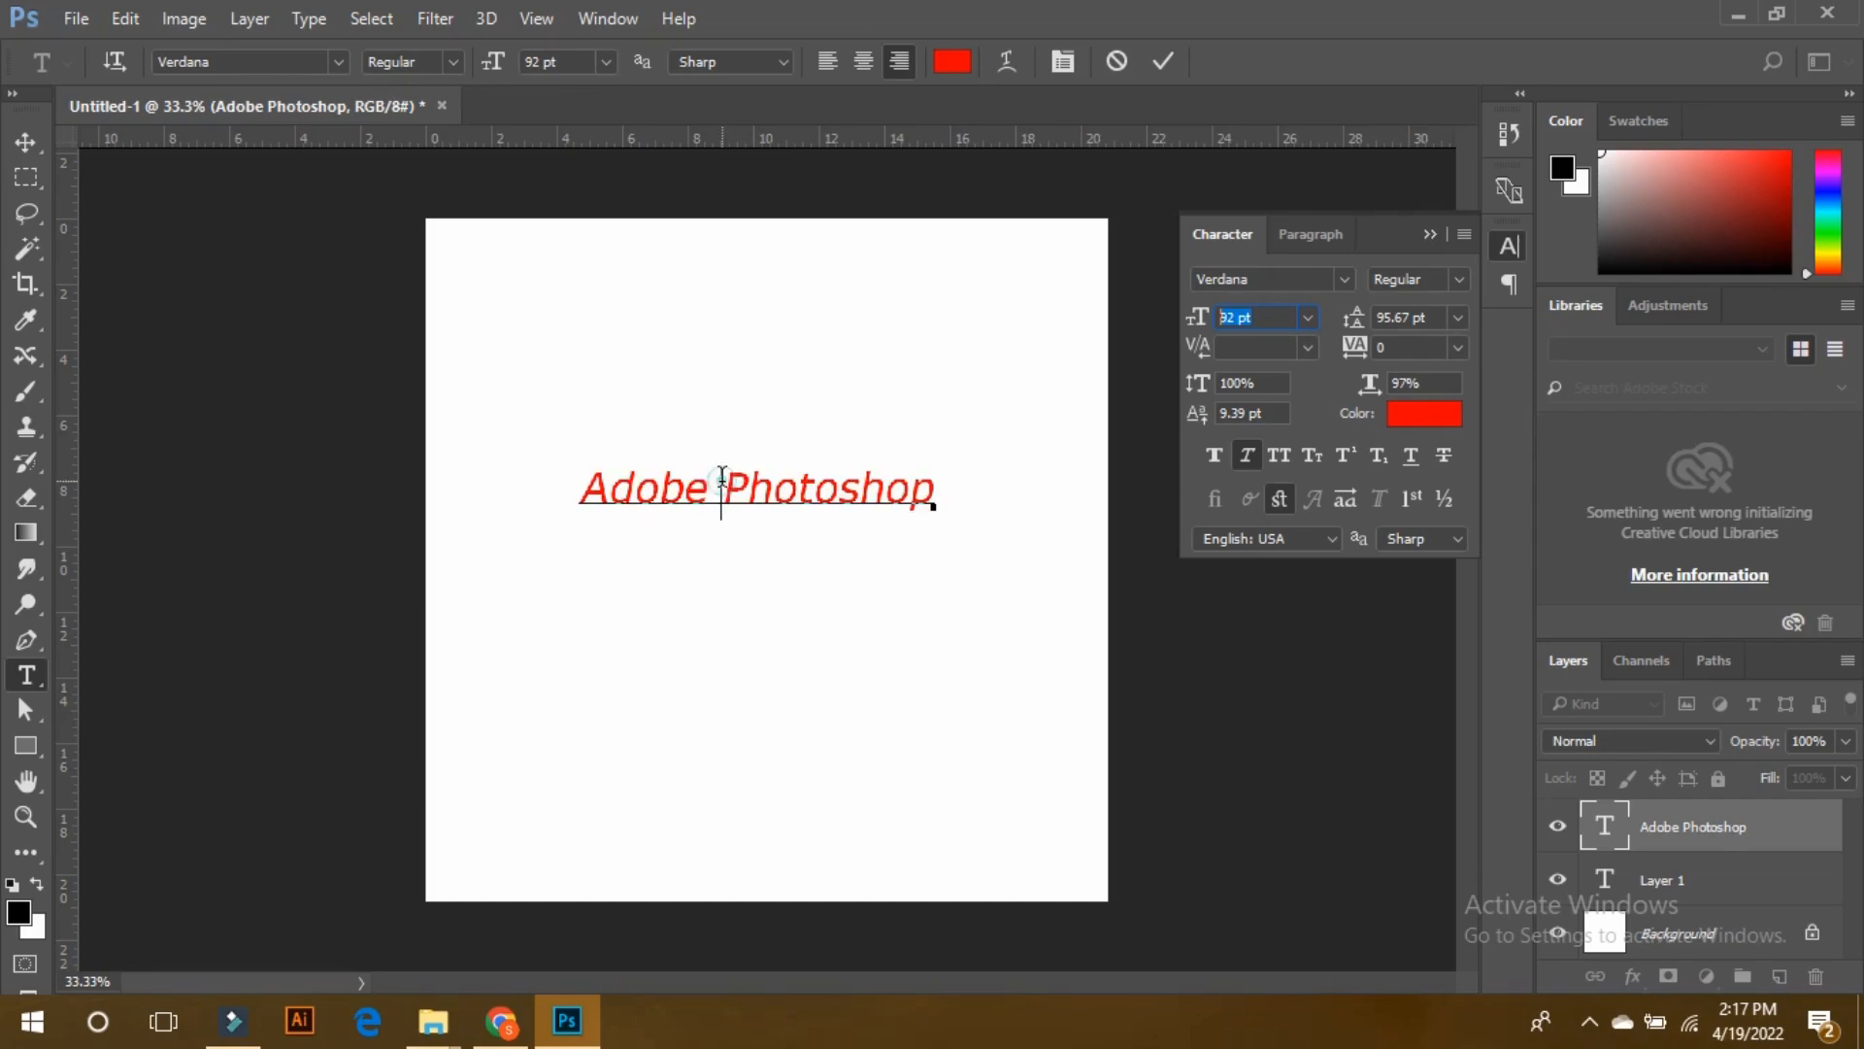
key(Return)
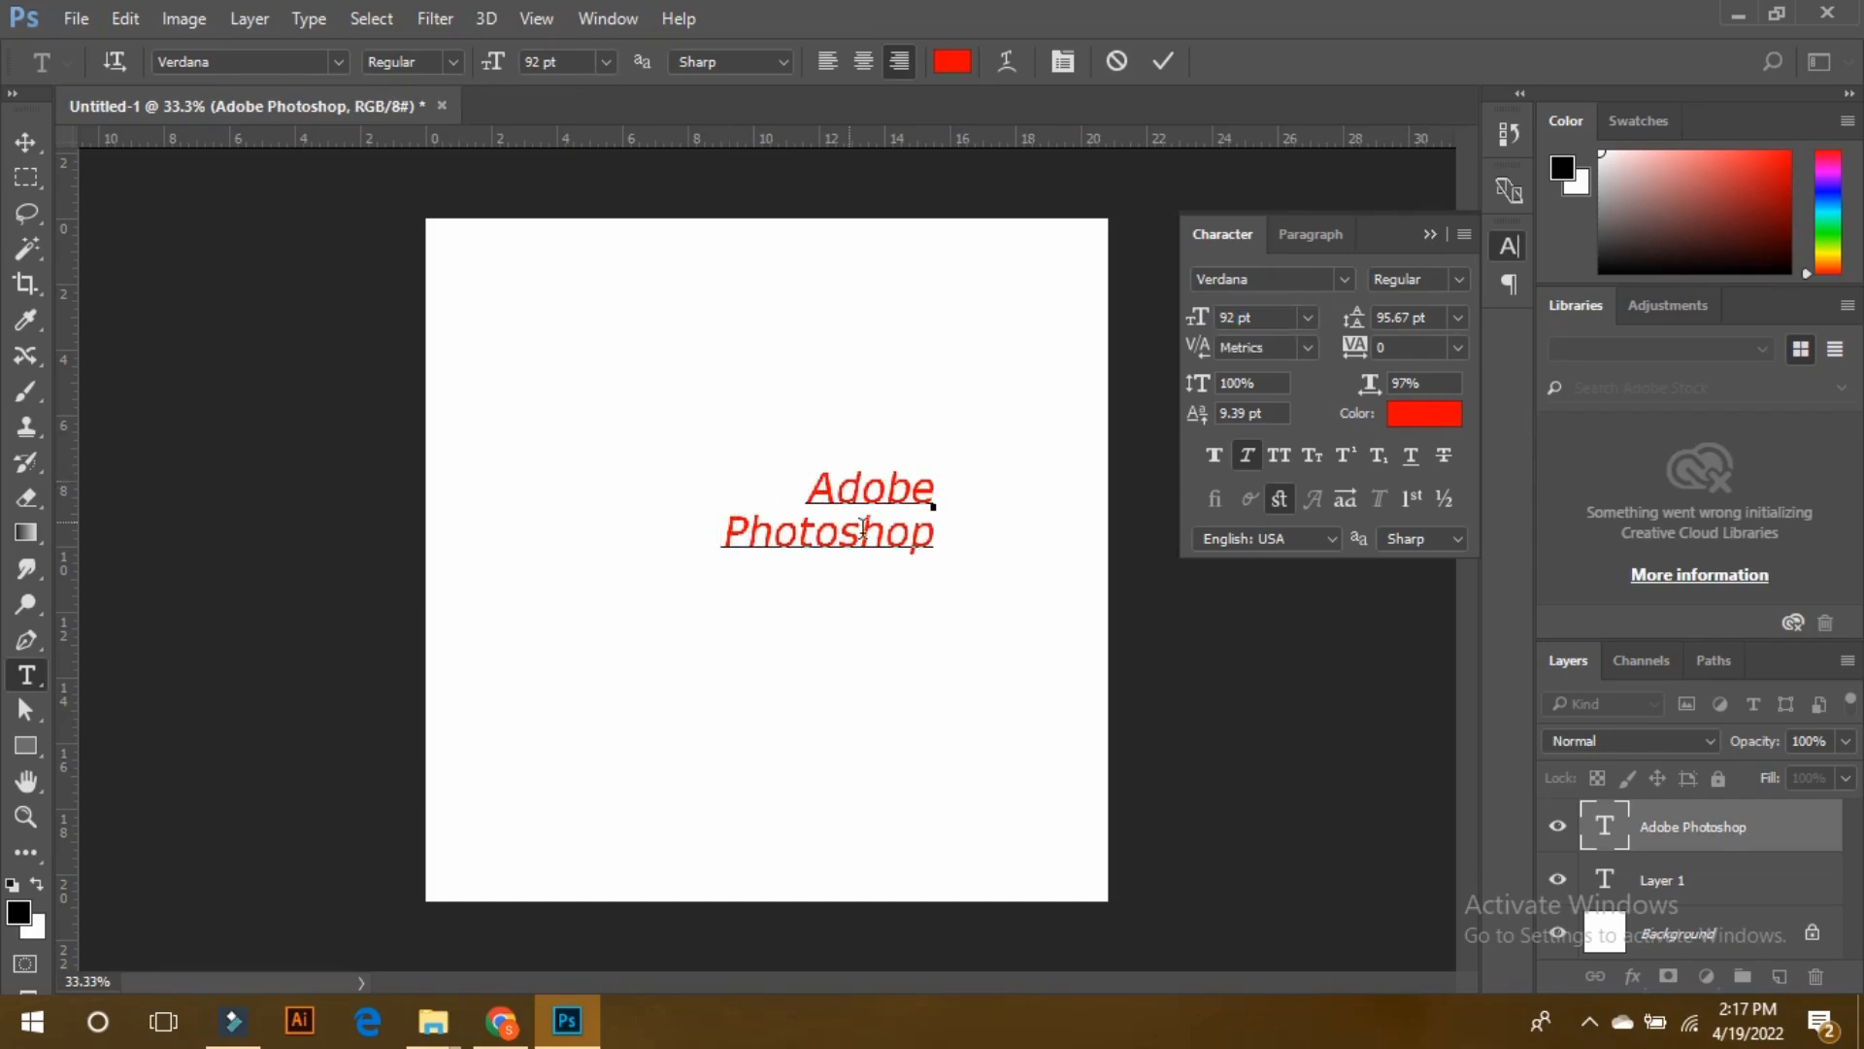
drag(934, 534, 905, 532)
key(ctrl+a)
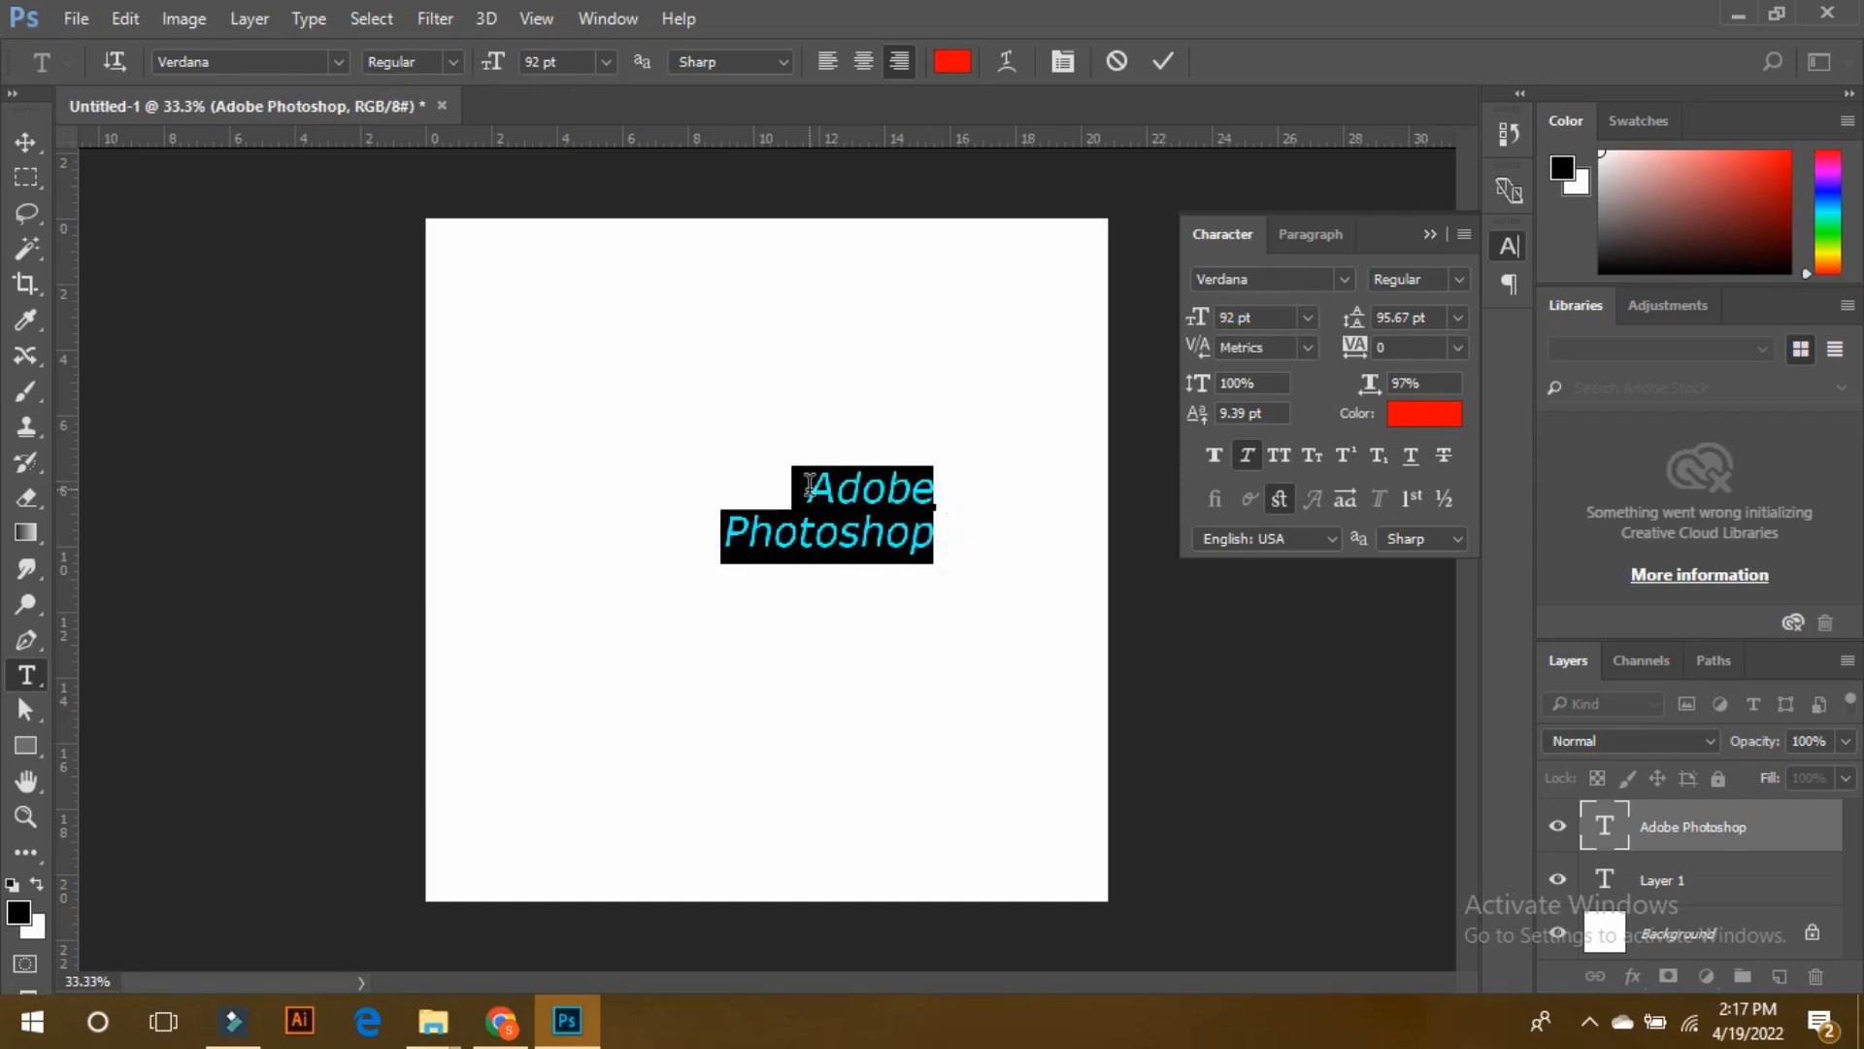
- Try a leading of up to 196.67 pt on the two-line text and set the leading to 92 pt
click(1432, 315)
scroll(1430, 321, up, 4)
scroll(1428, 324, up, 8)
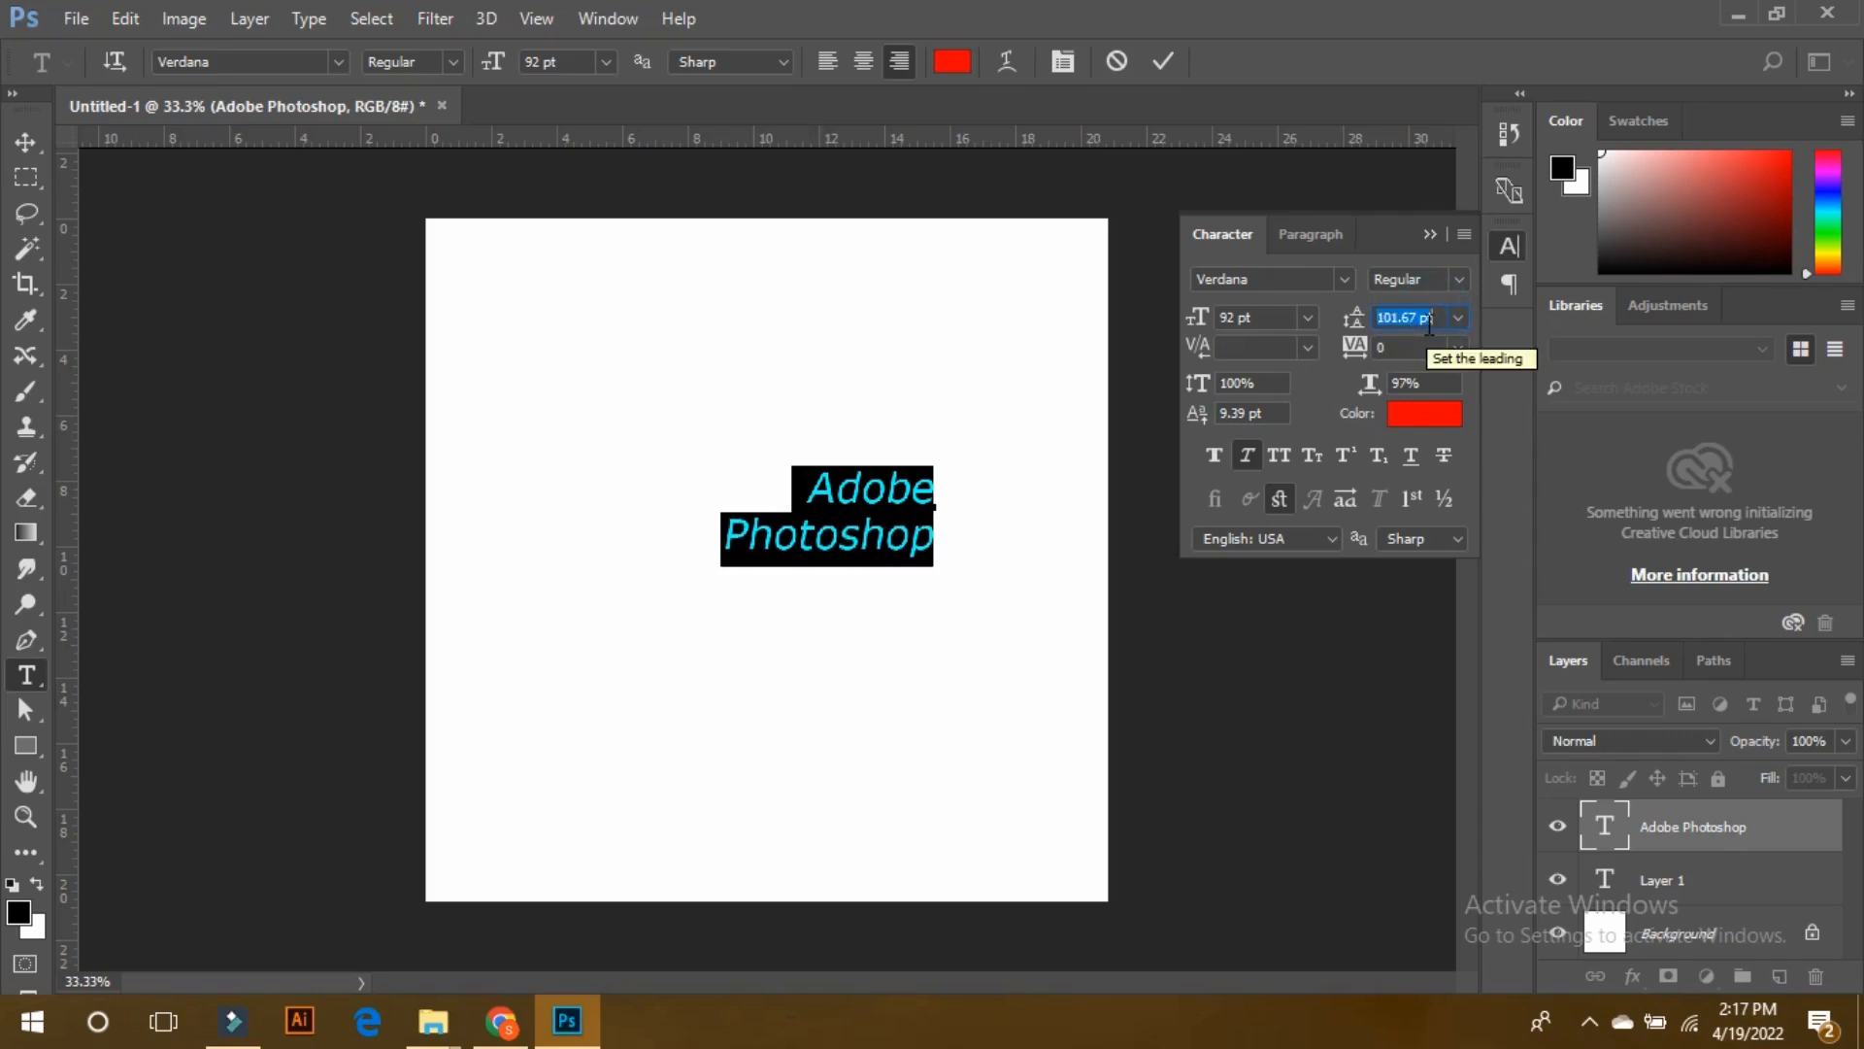
scroll(1429, 325, up, 2)
scroll(1429, 325, up, 17)
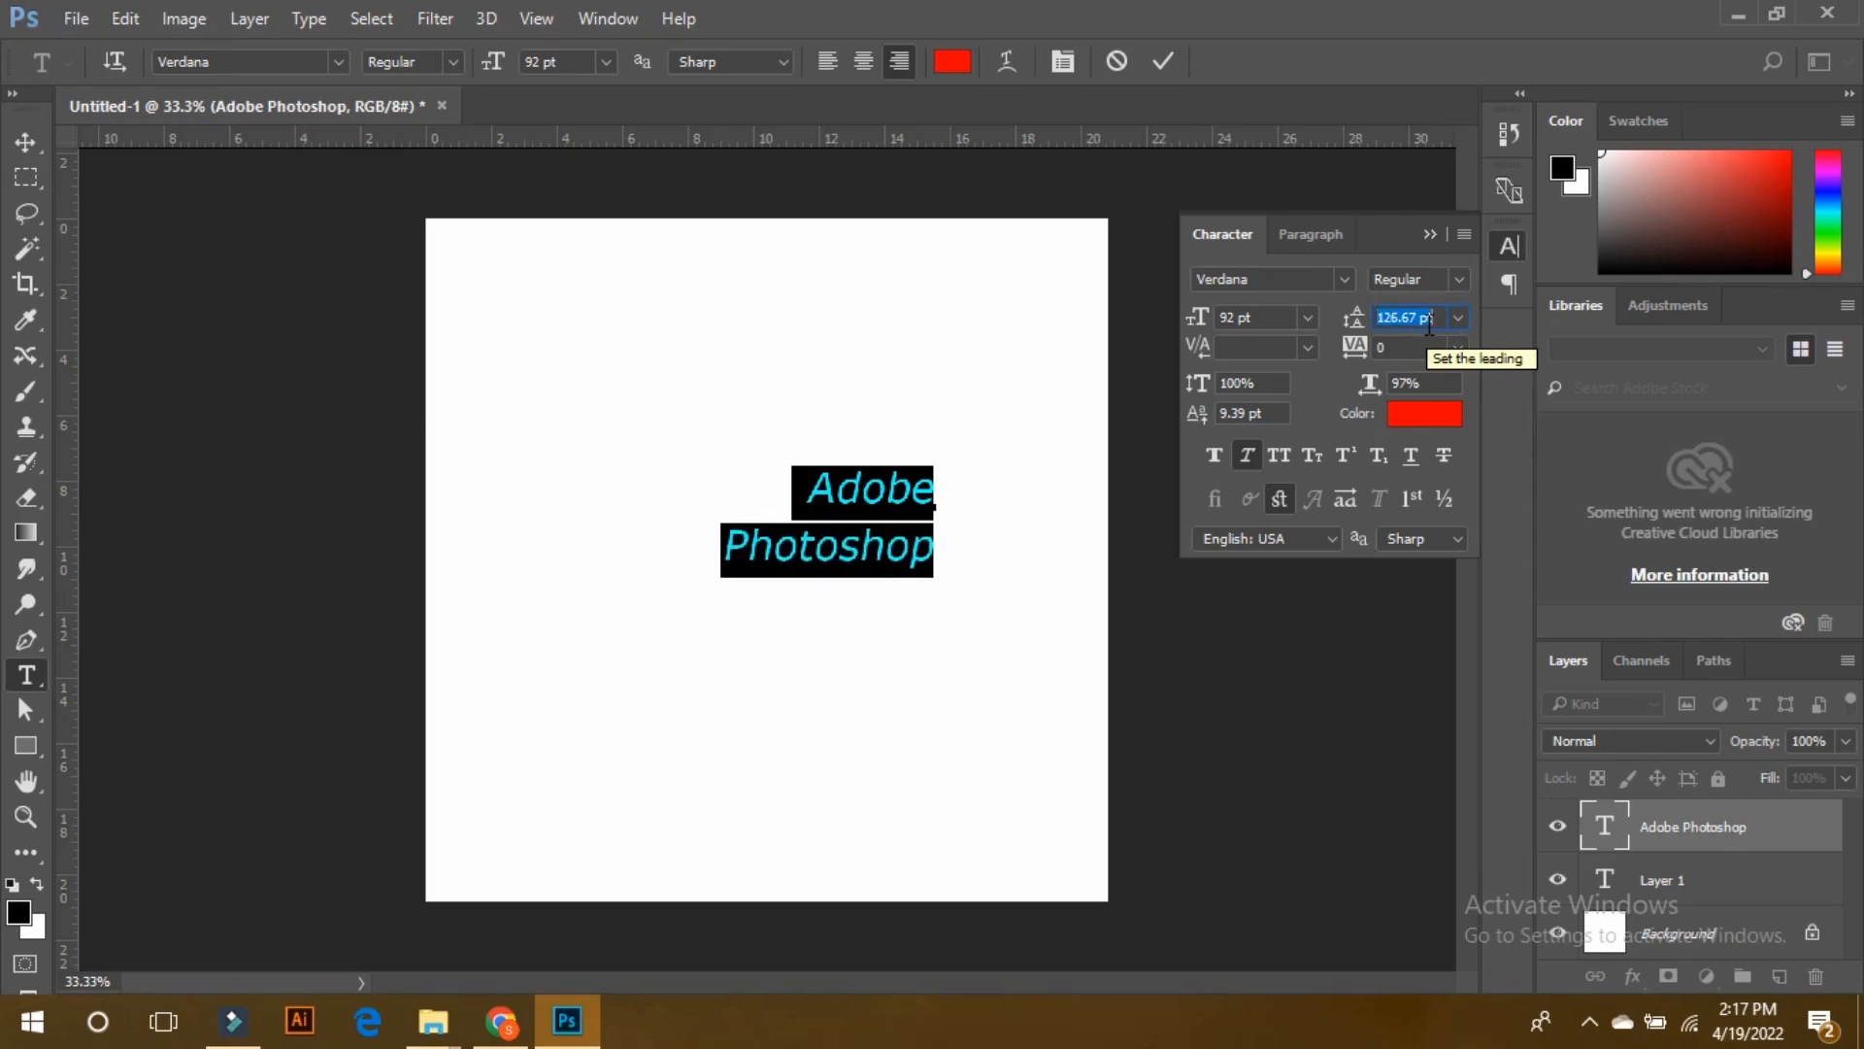
scroll(1429, 327, up, 14)
scroll(1428, 326, up, 19)
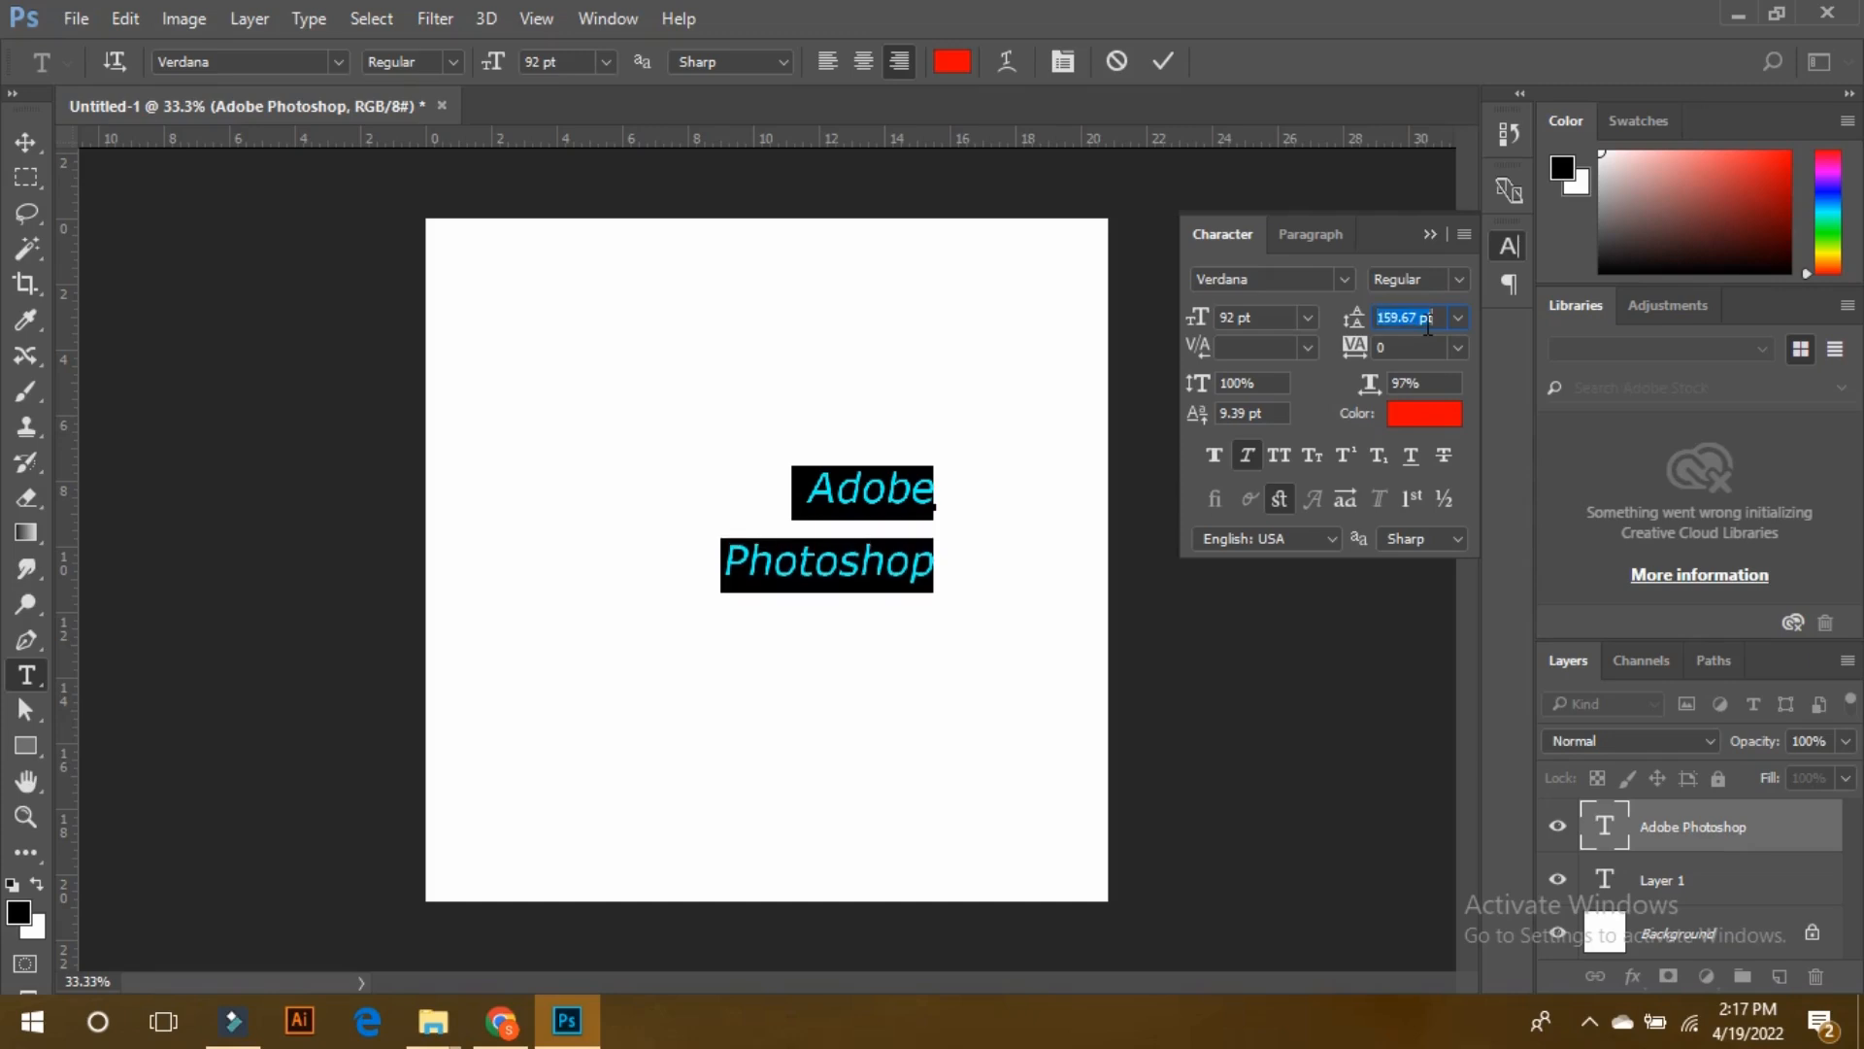
scroll(1428, 326, up, 6)
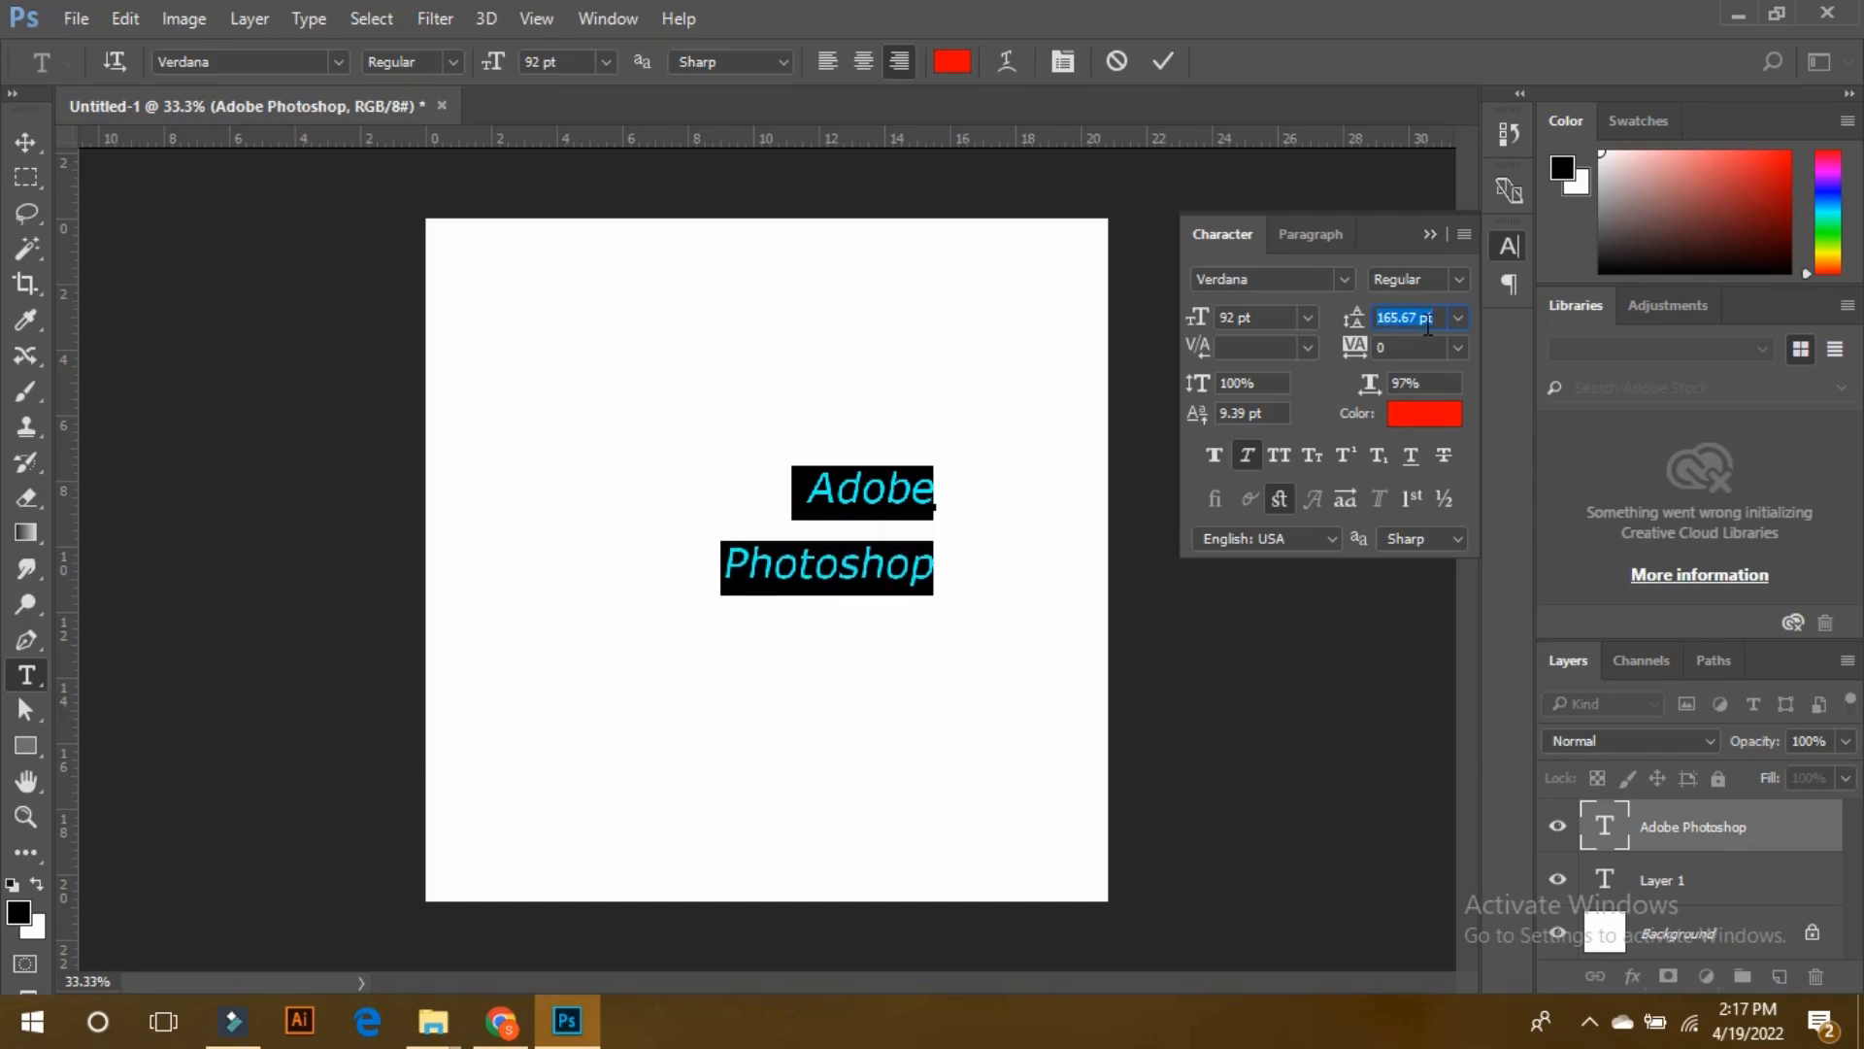
scroll(1428, 327, up, 20)
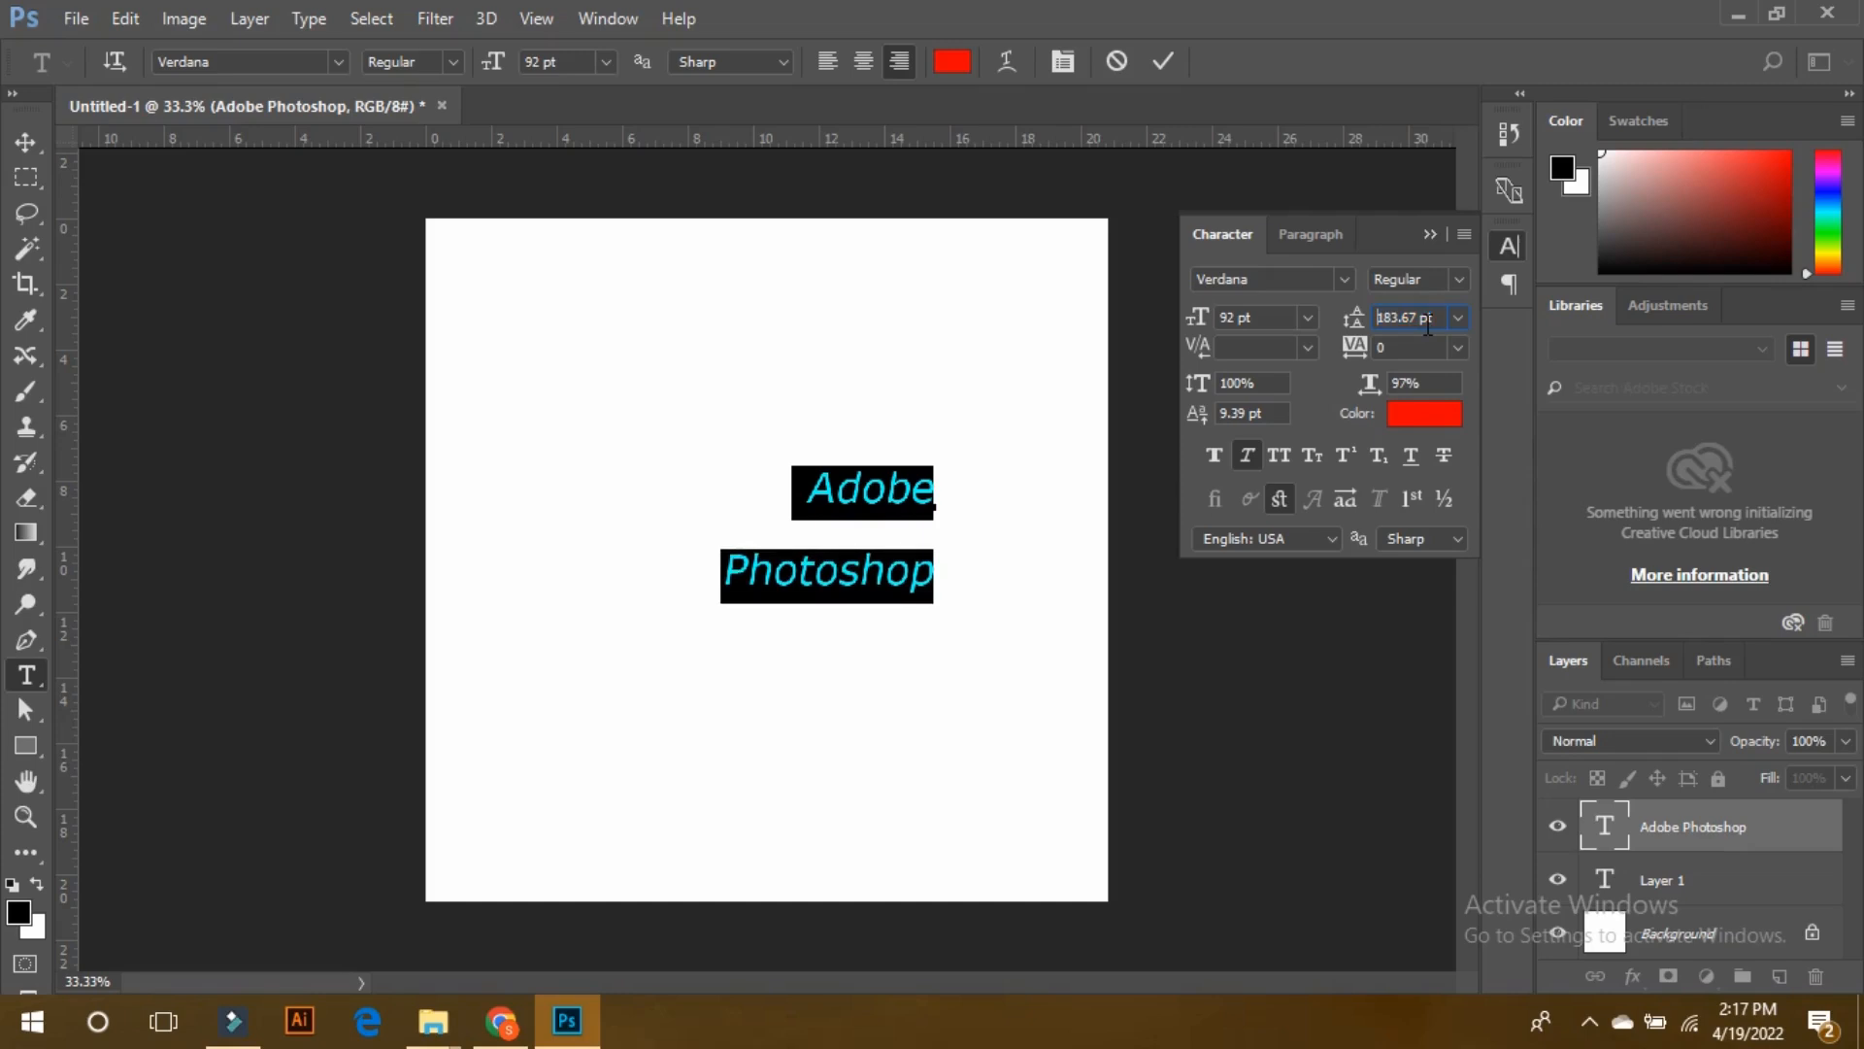
scroll(1428, 327, up, 11)
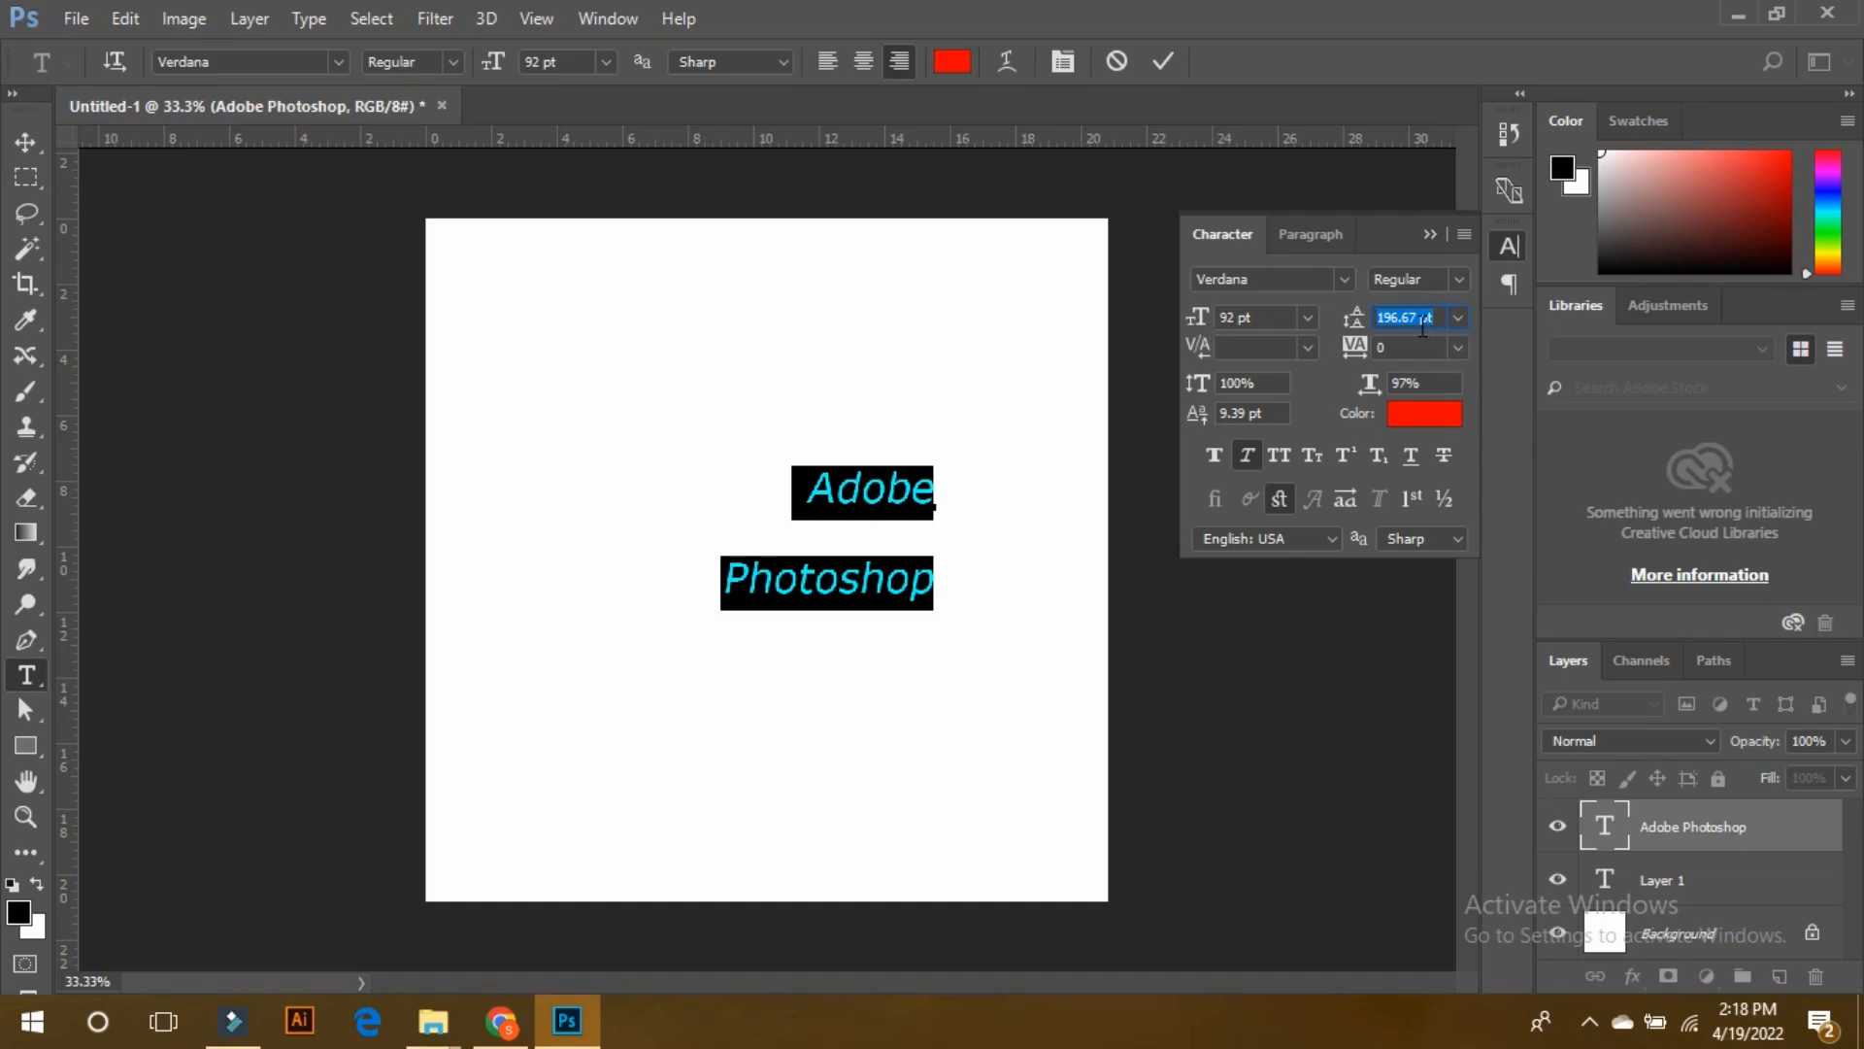
text(92)
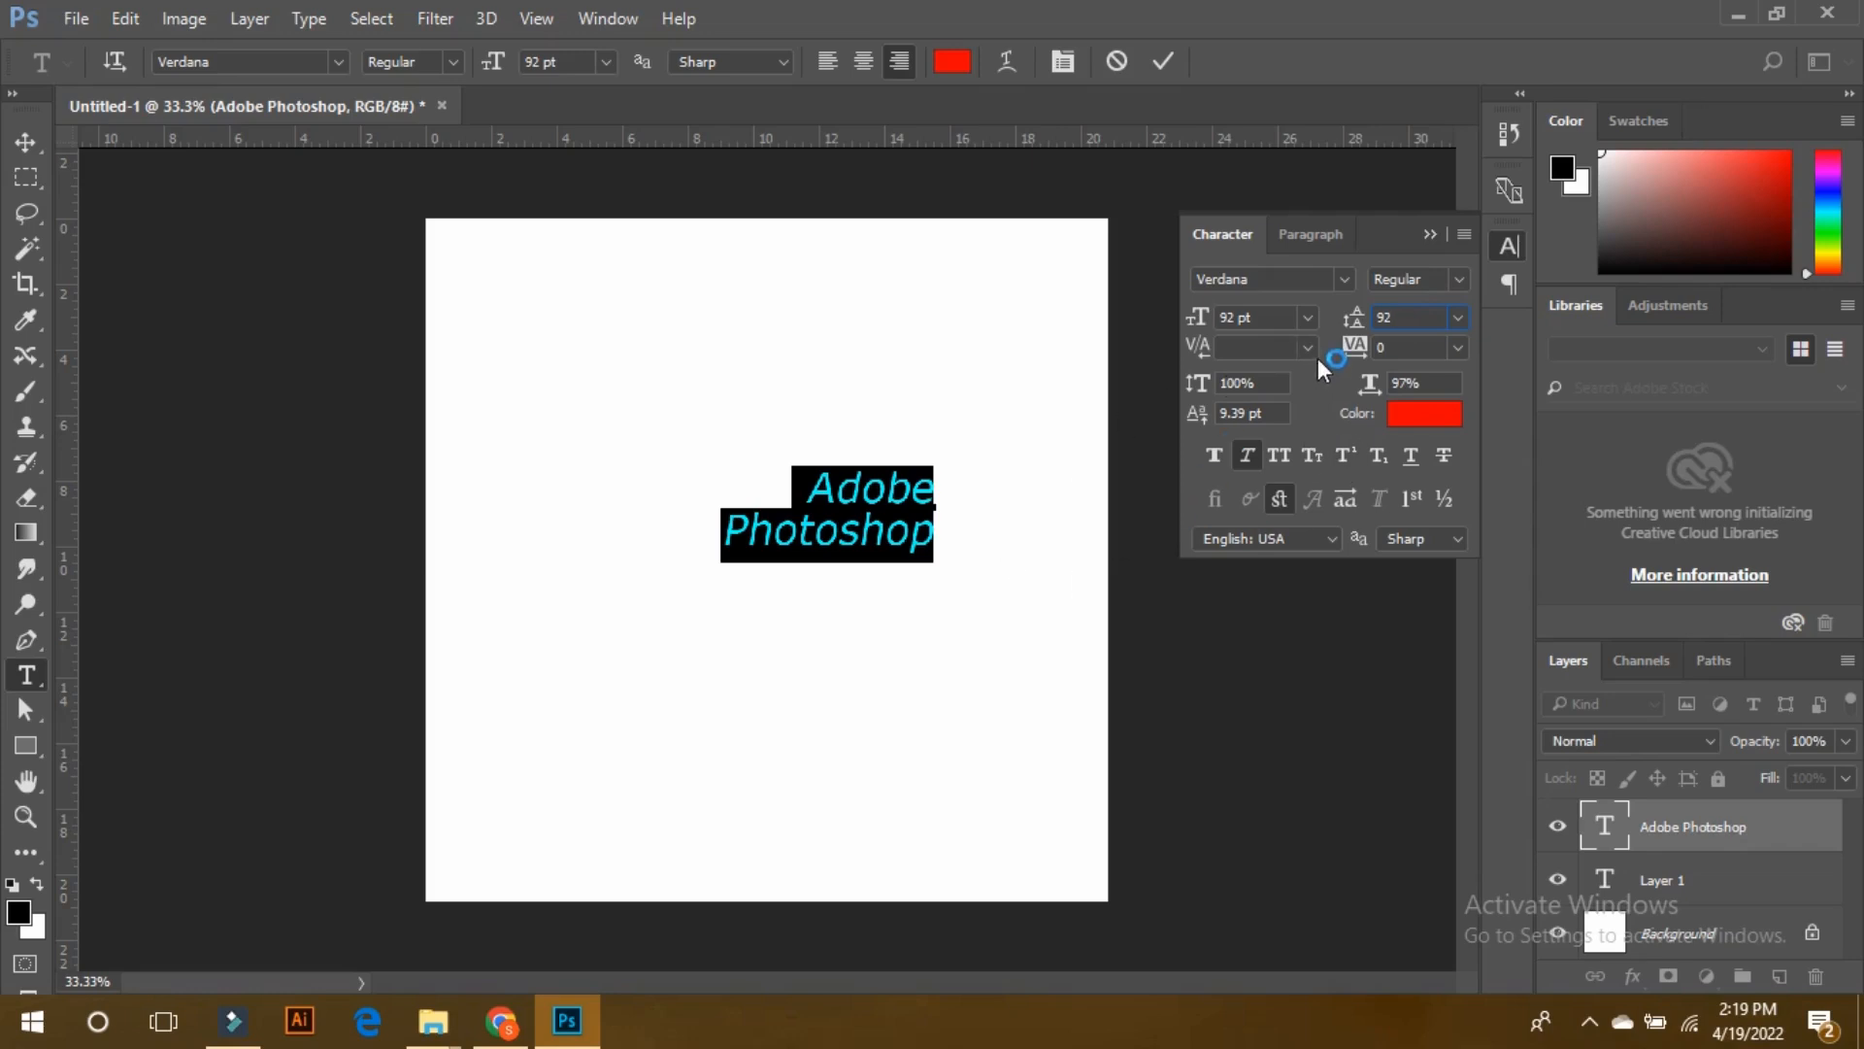
- Try tracking values up to 460 on the whole two-line text and reset the tracking to 0
click(894, 507)
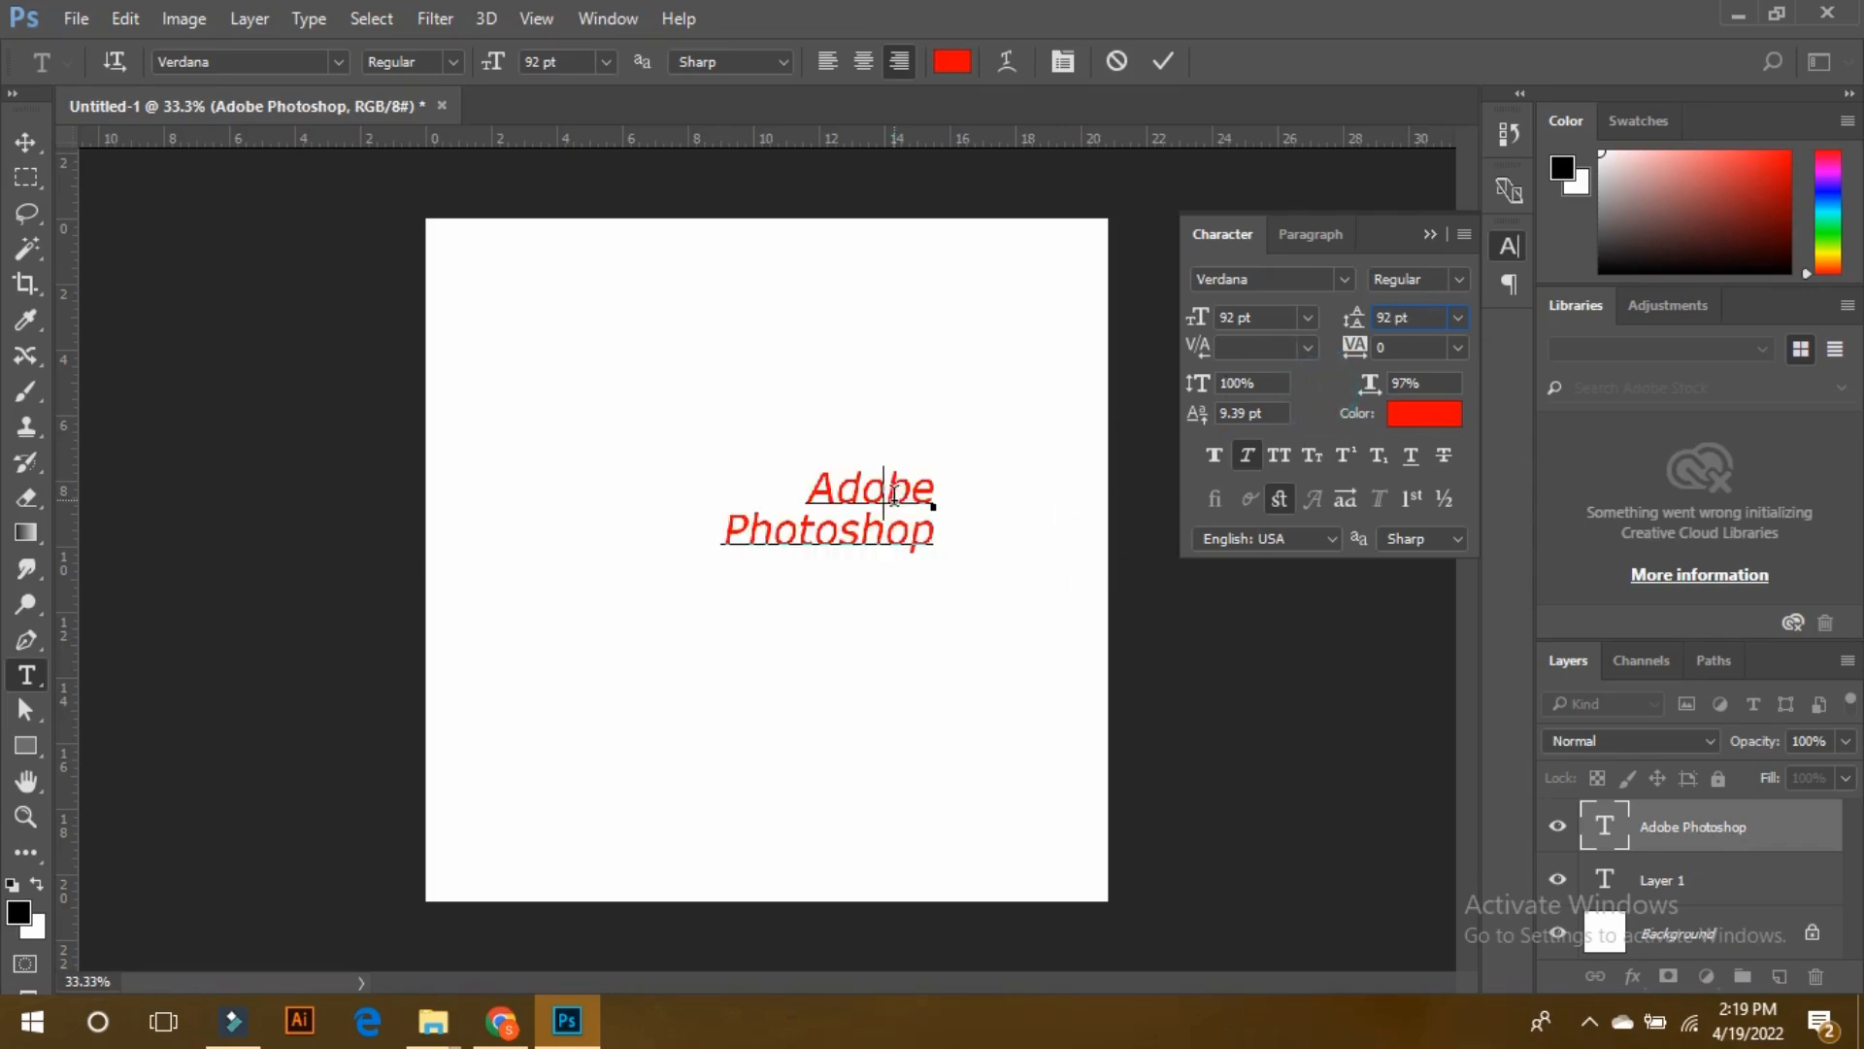
drag(927, 532, 807, 491)
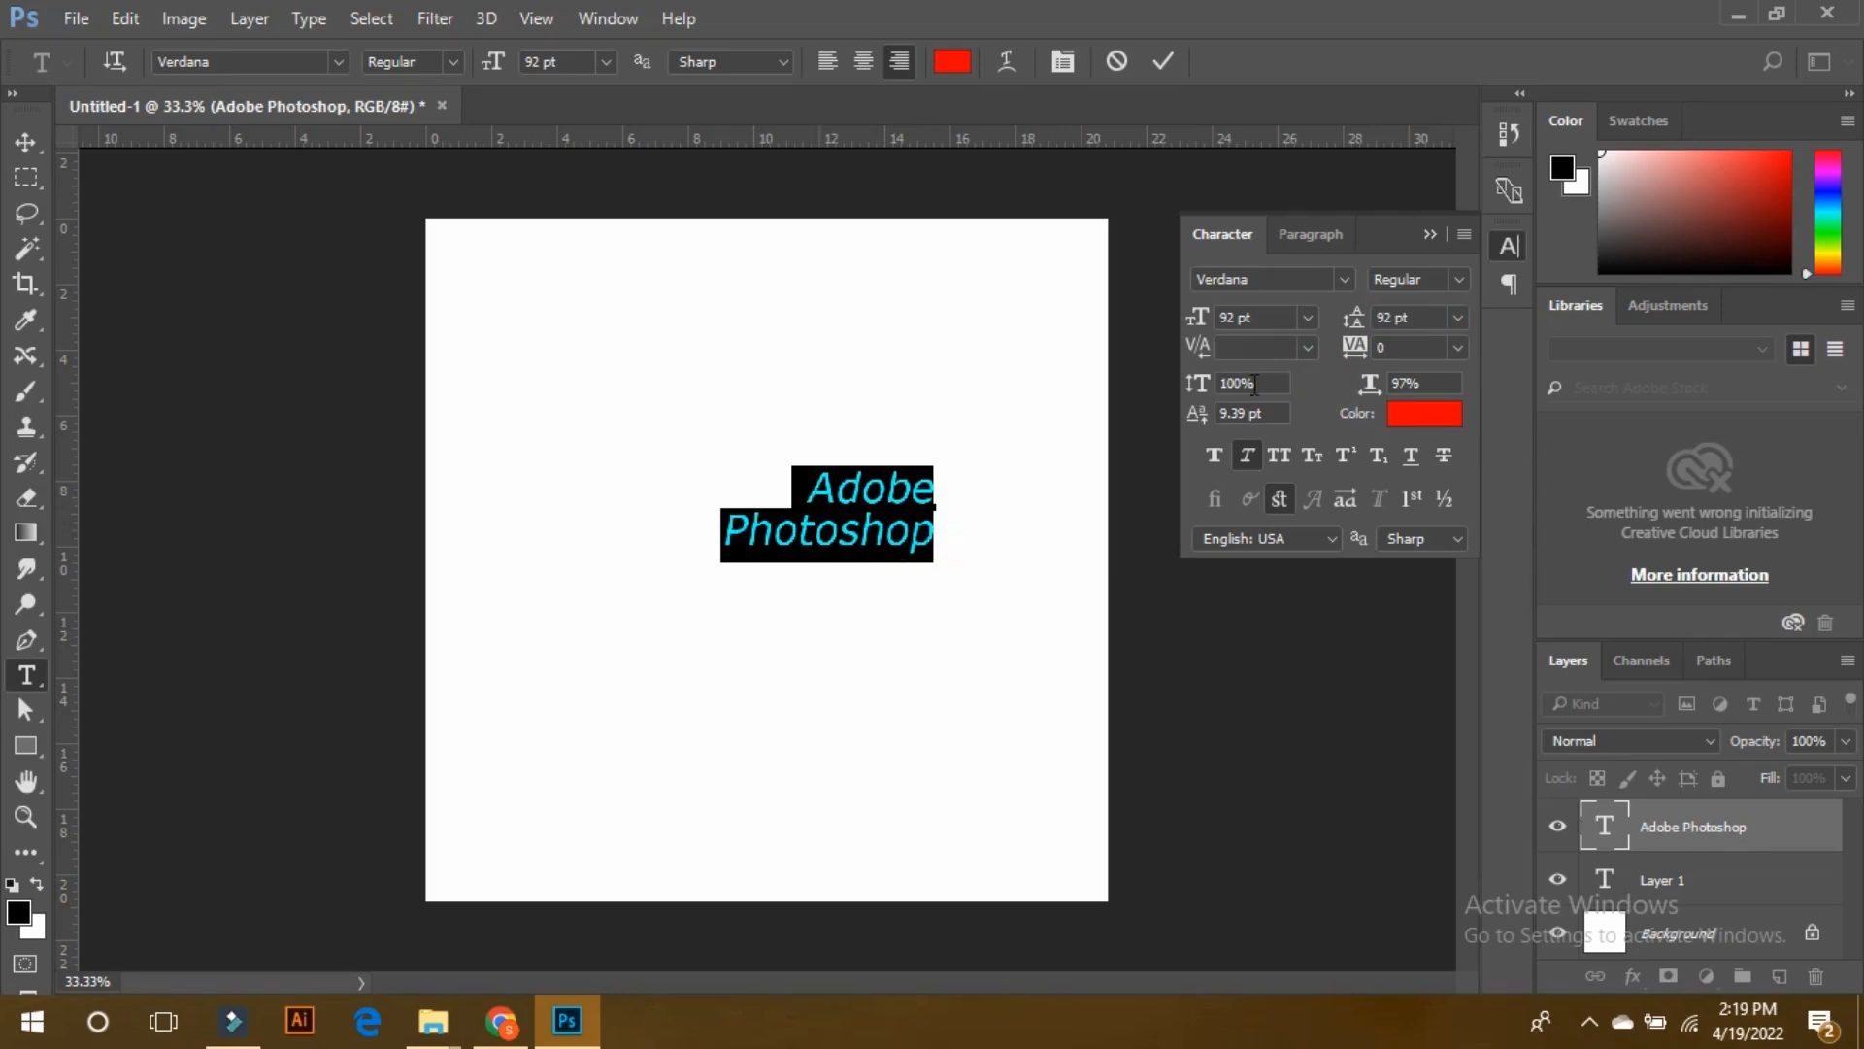
click(1398, 347)
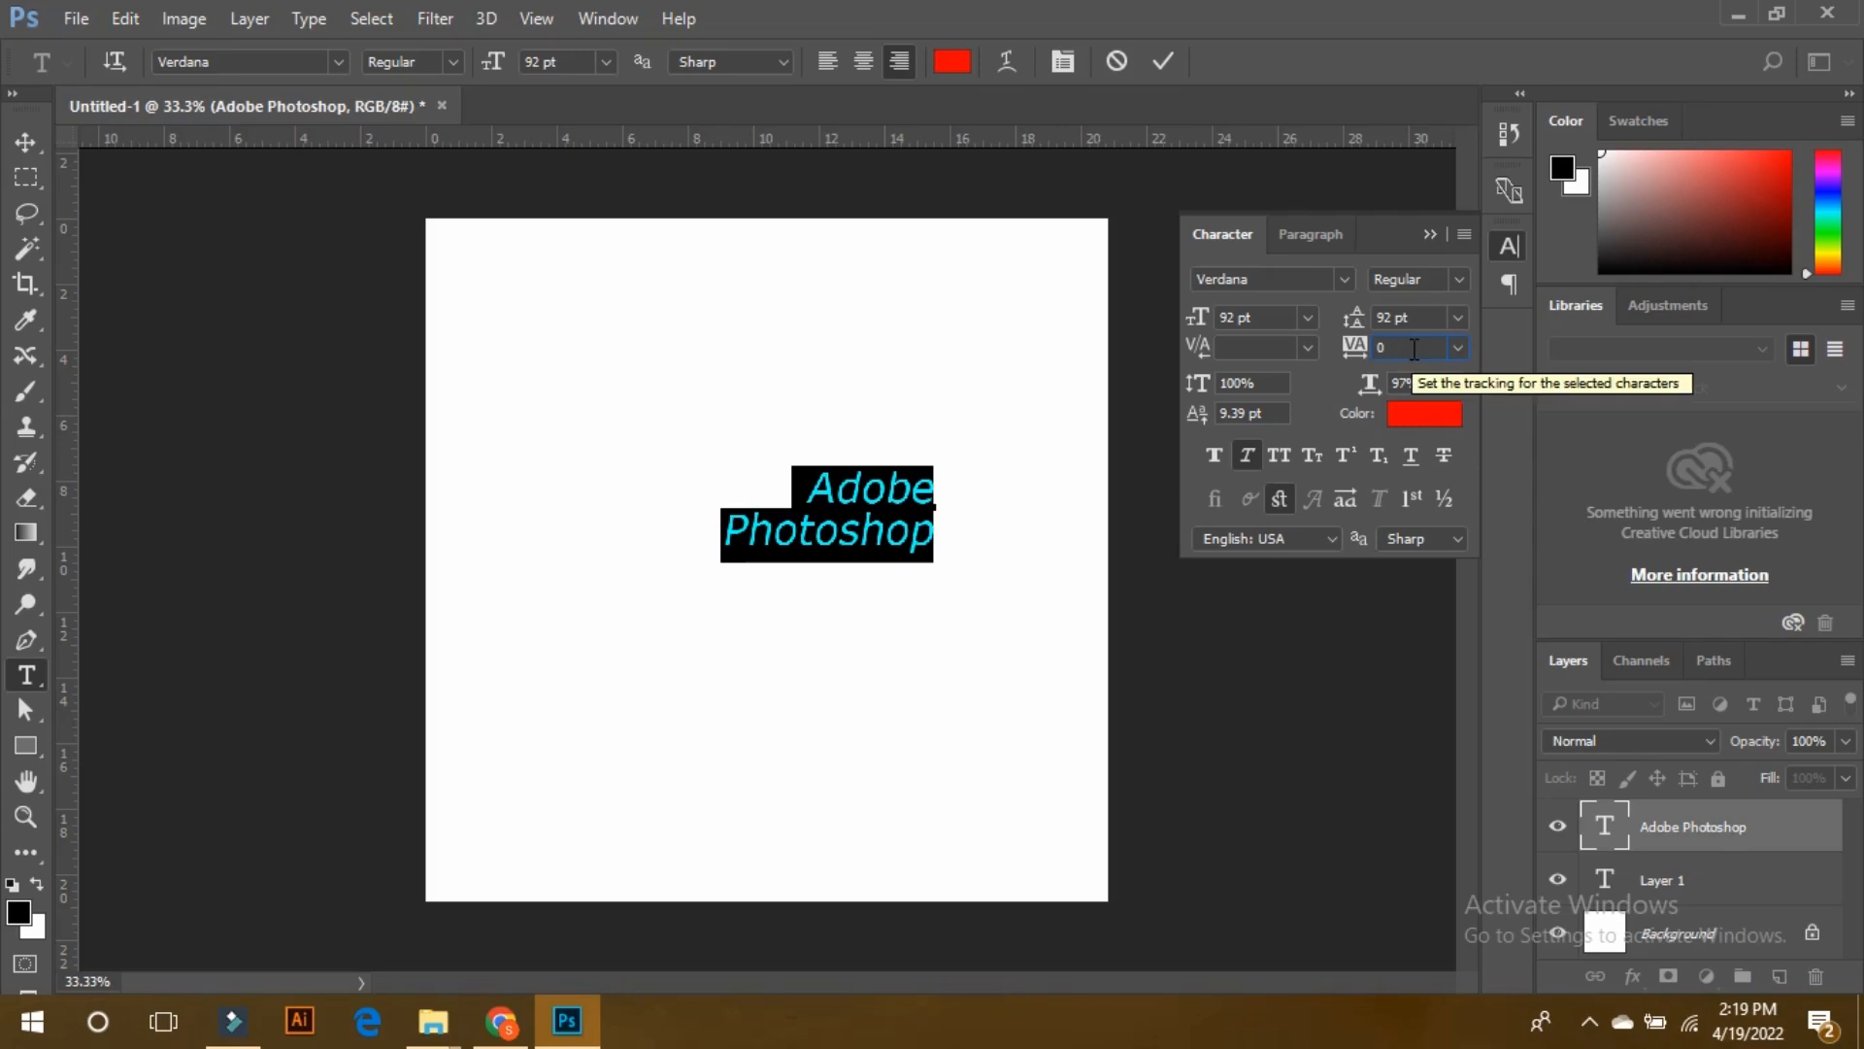
scroll(1413, 348, up, 6)
scroll(1414, 349, down, 1)
scroll(1414, 349, up, 9)
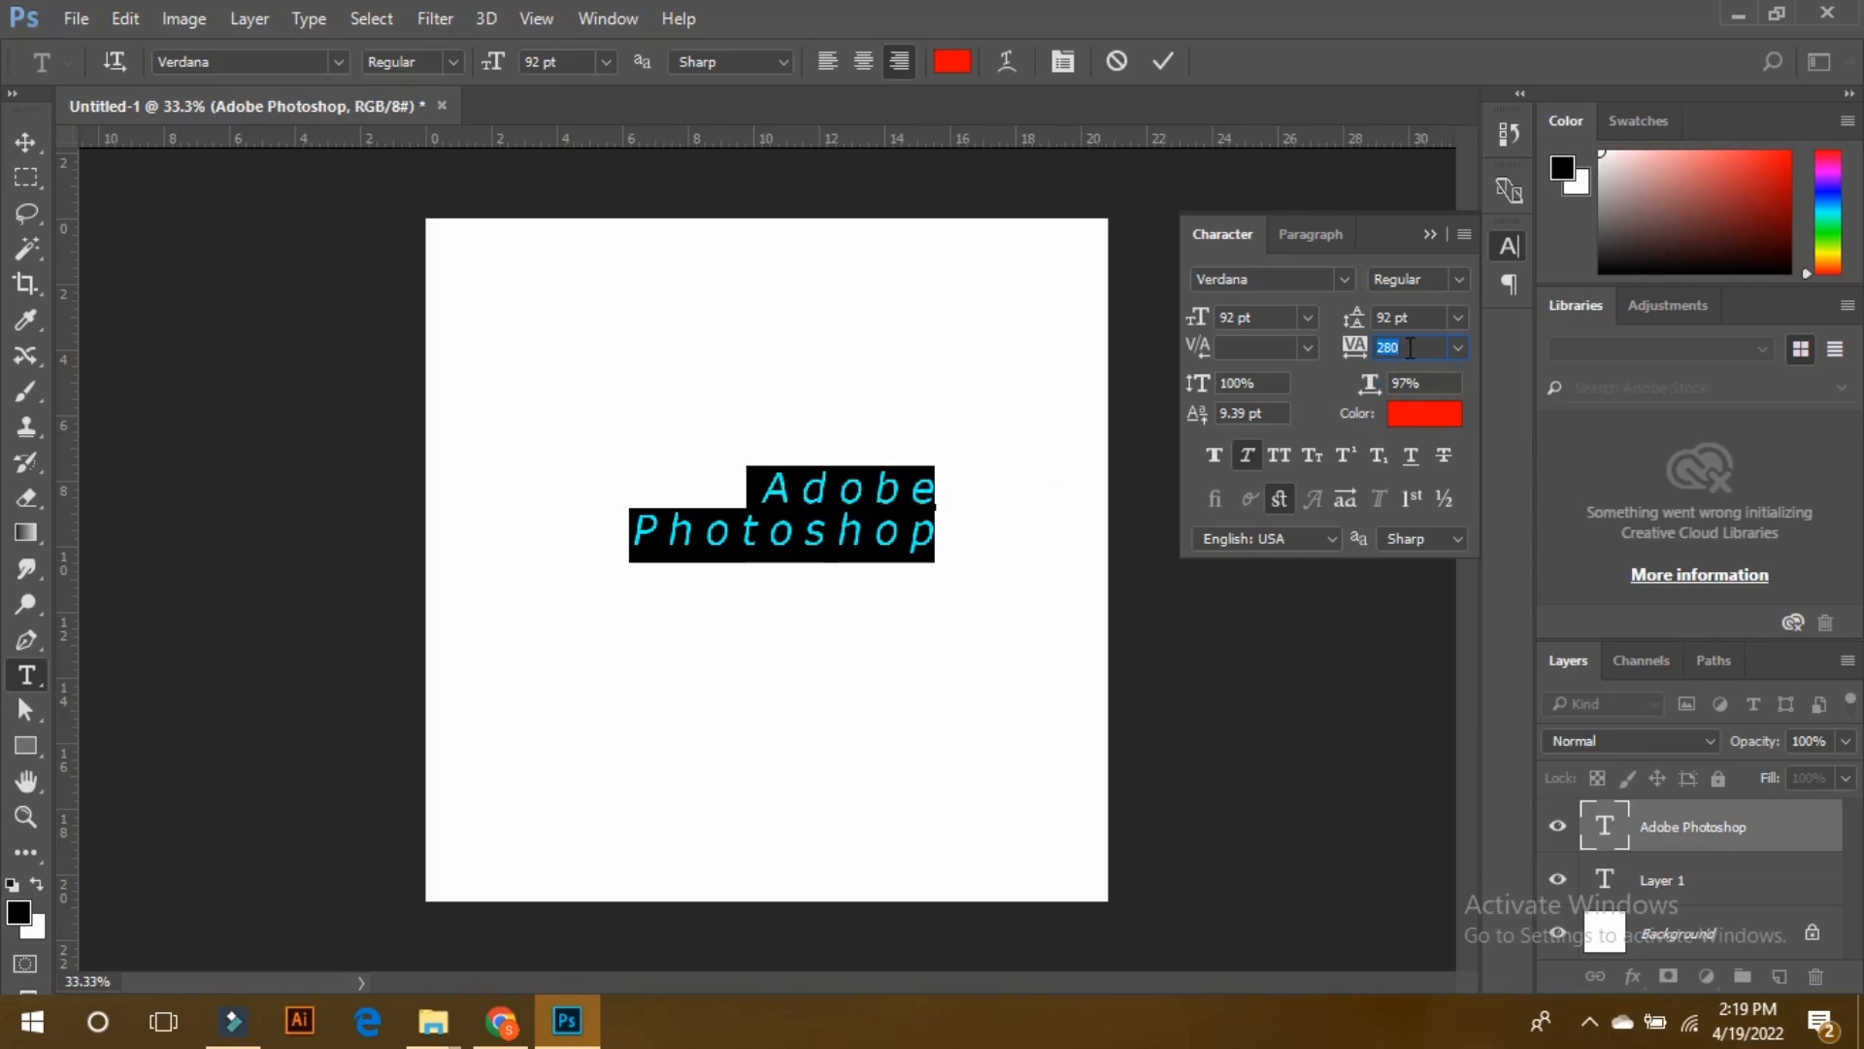
scroll(1410, 347, up, 9)
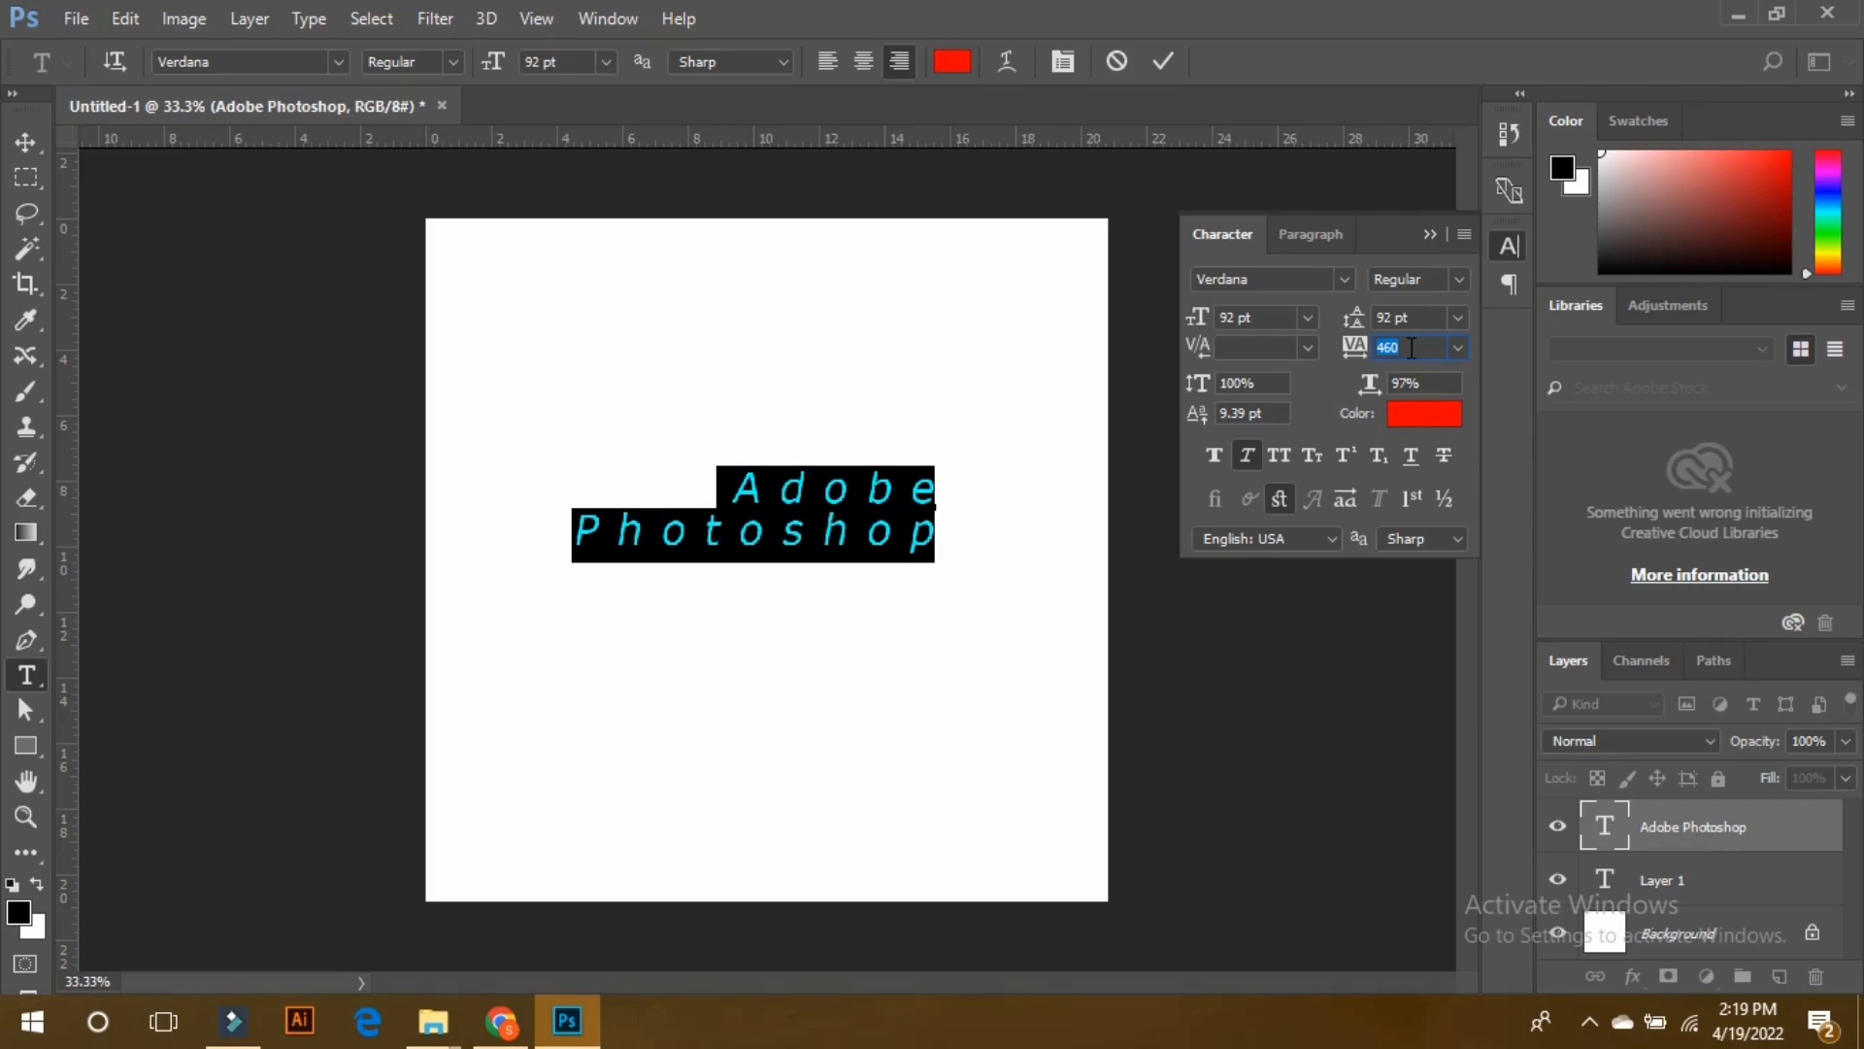
scroll(1410, 350, down, 1)
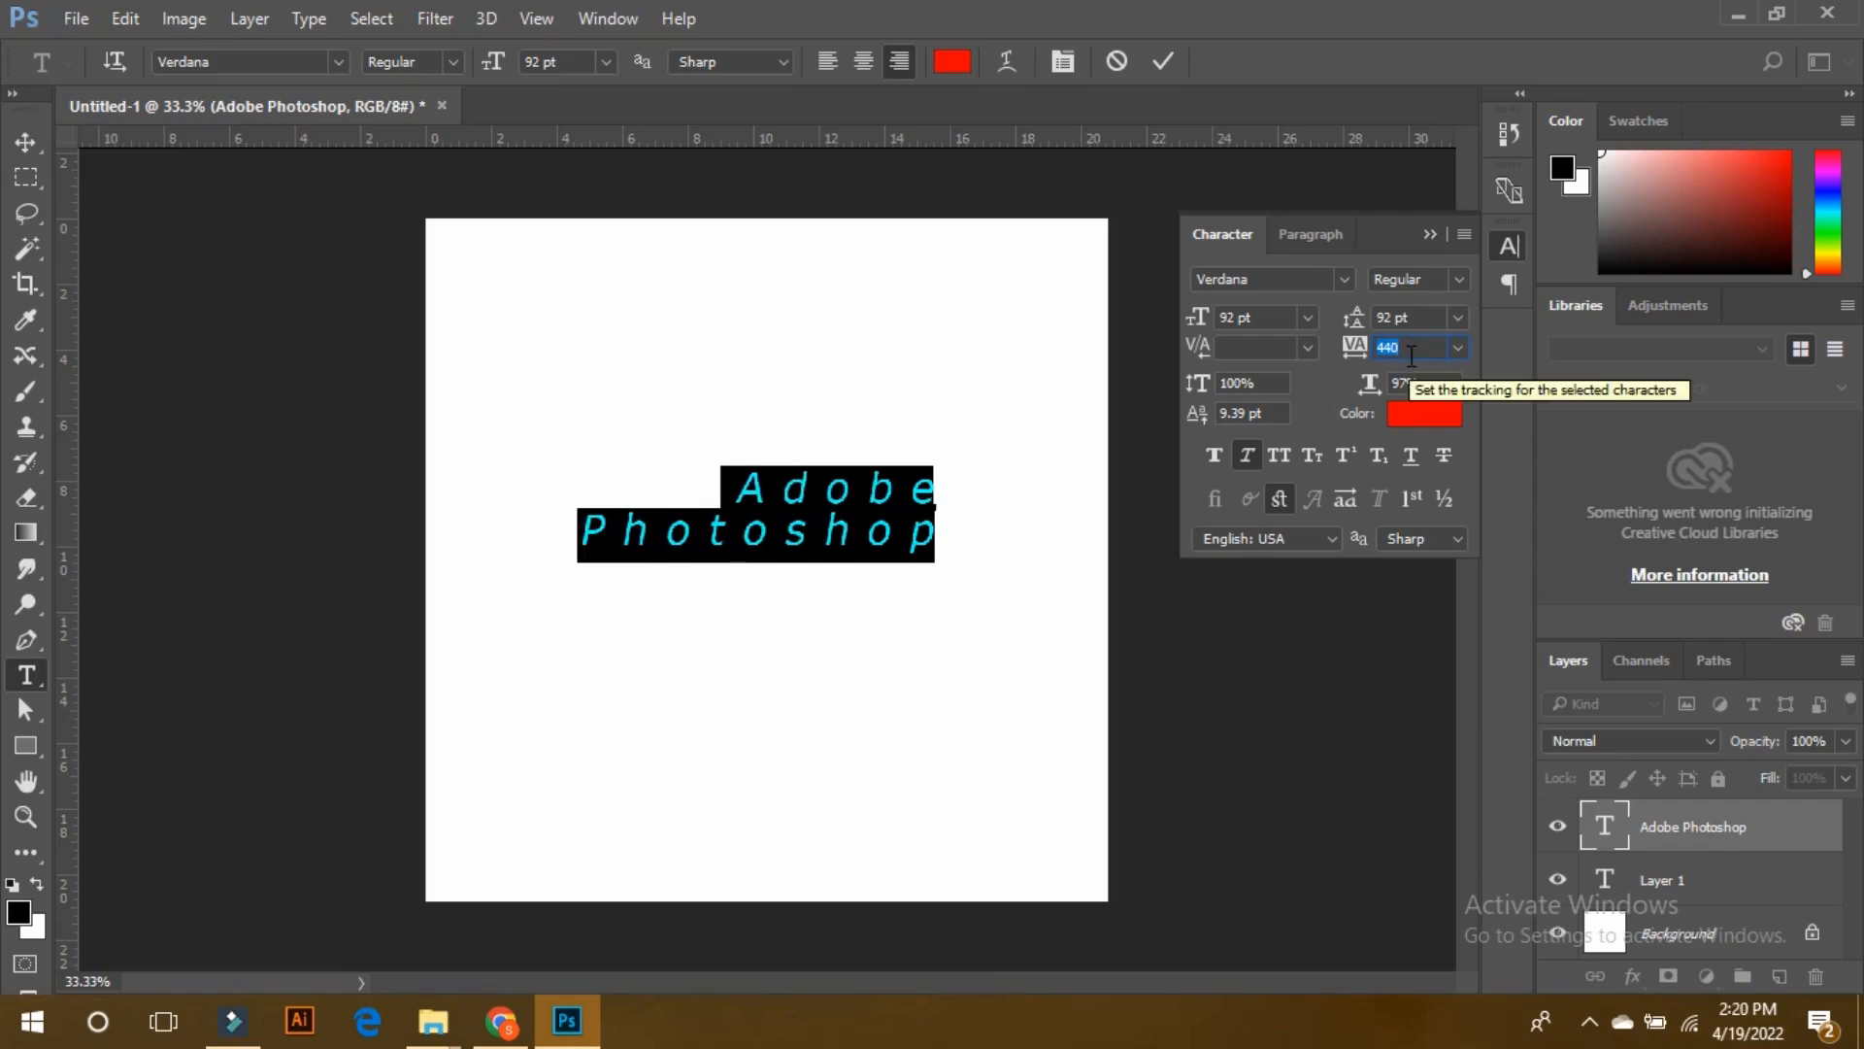
text(0)
- Try a vertical scale of up to 140% on the selected text and reset it to 100%
click(1258, 388)
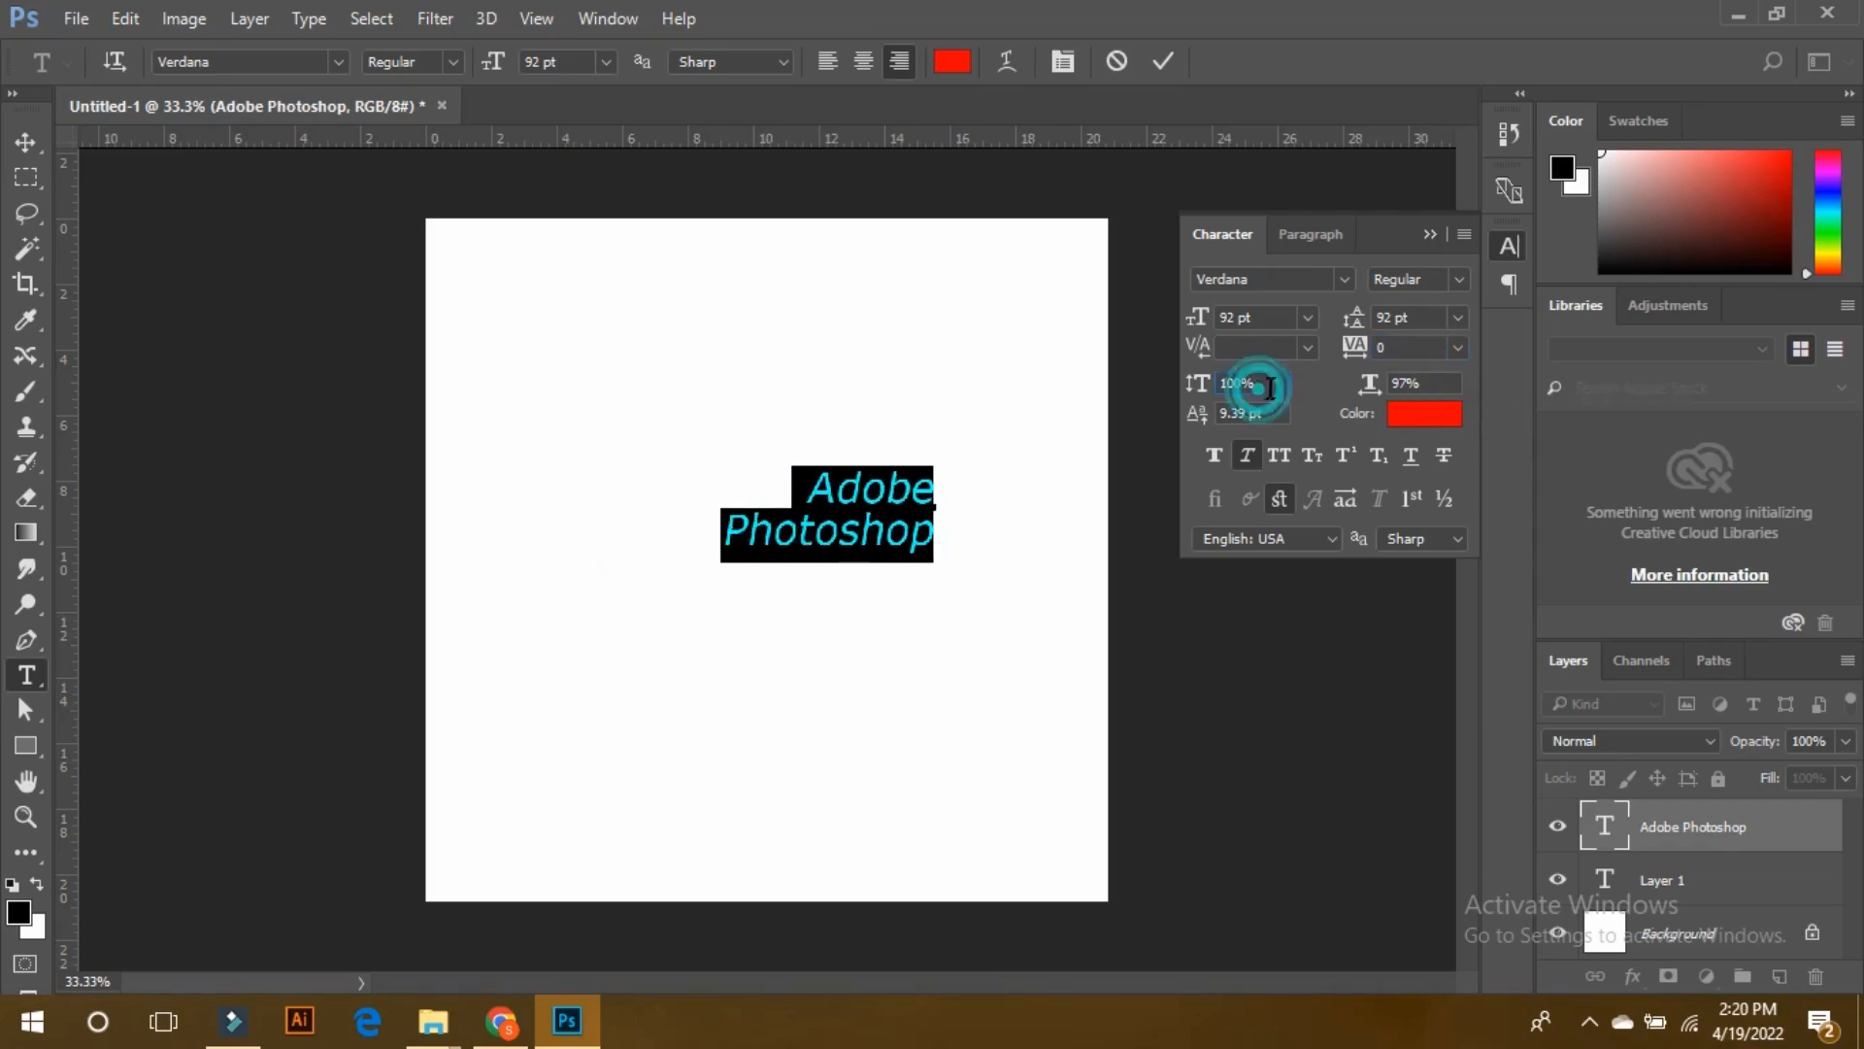
drag(1265, 383, 1196, 384)
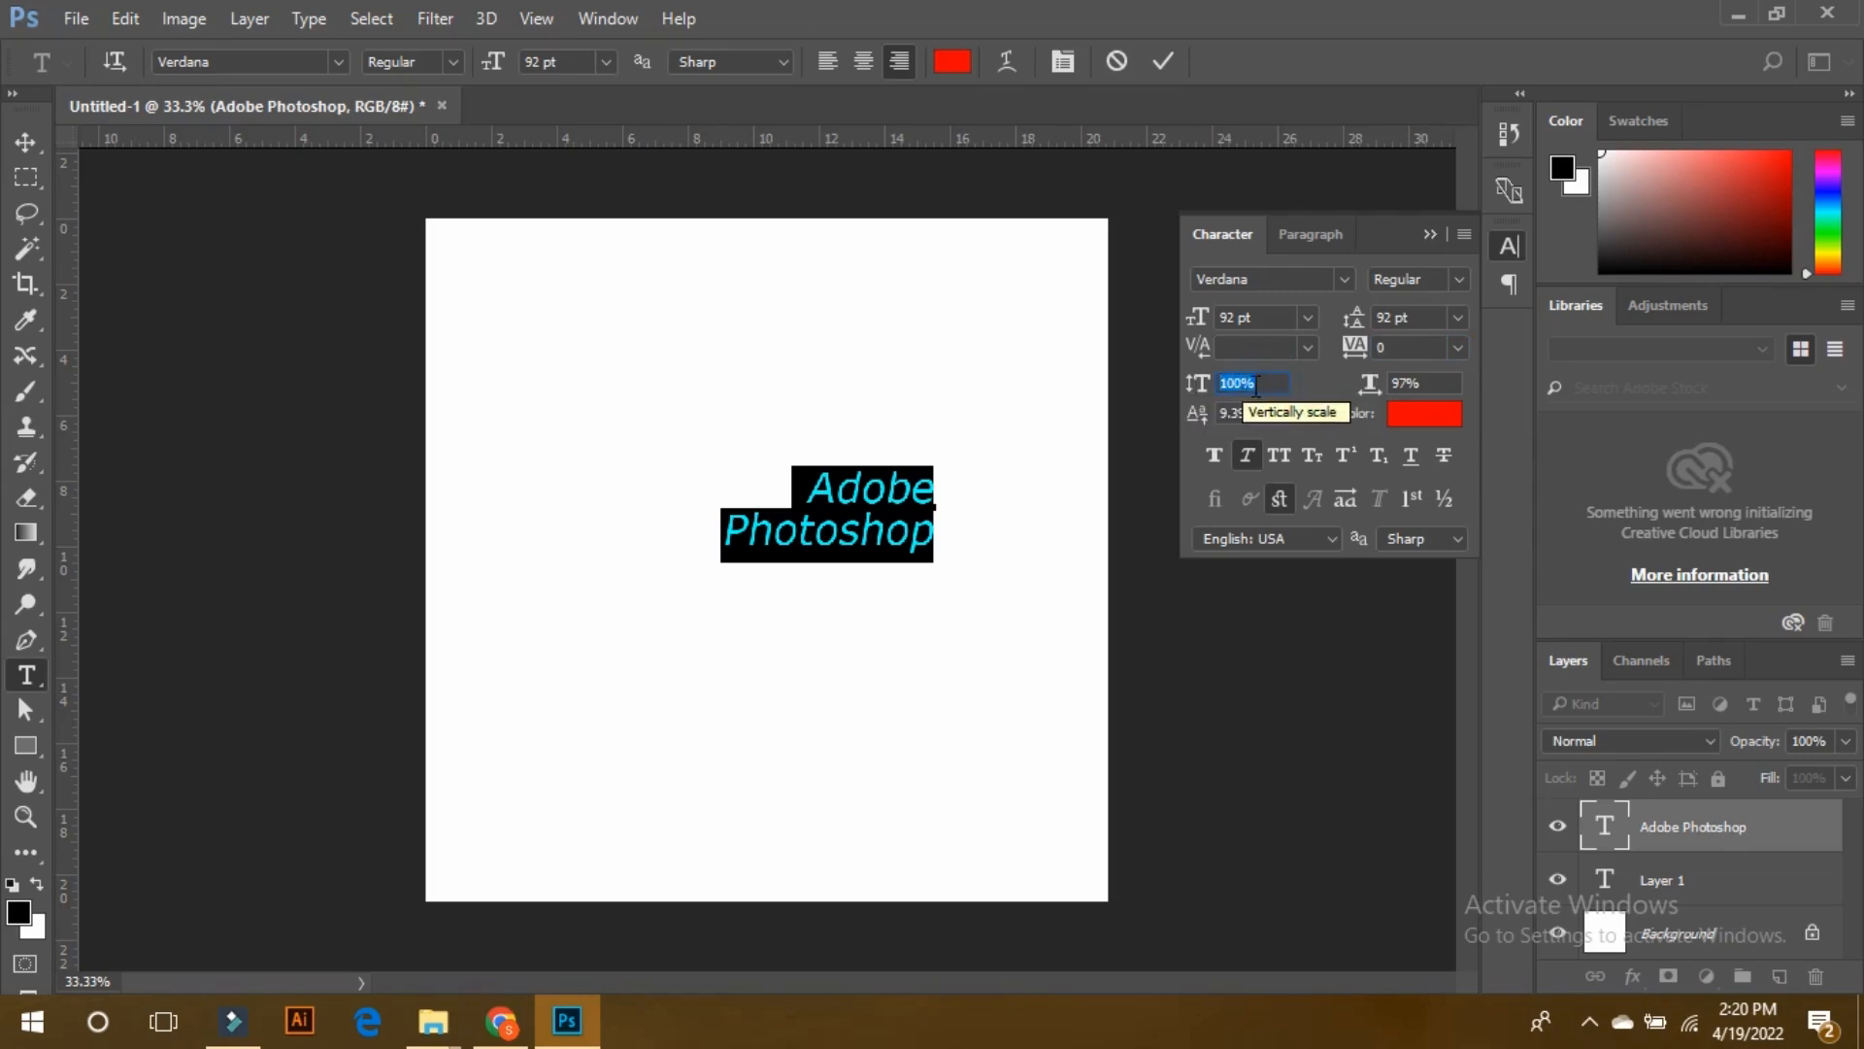
key(shift+Up)
key(Up)
key(Up)
key(Up)
key(Up)
key(Up)
key(Up)
key(Up)
key(Up)
key(Up)
key(Up)
key(Up)
key(Up)
key(Up)
key(Up)
key(Up)
key(Up)
key(Up)
key(Up)
key(Up)
key(Up)
key(Up)
key(Up)
key(Up)
key(Up)
key(Up)
key(Up)
key(Up)
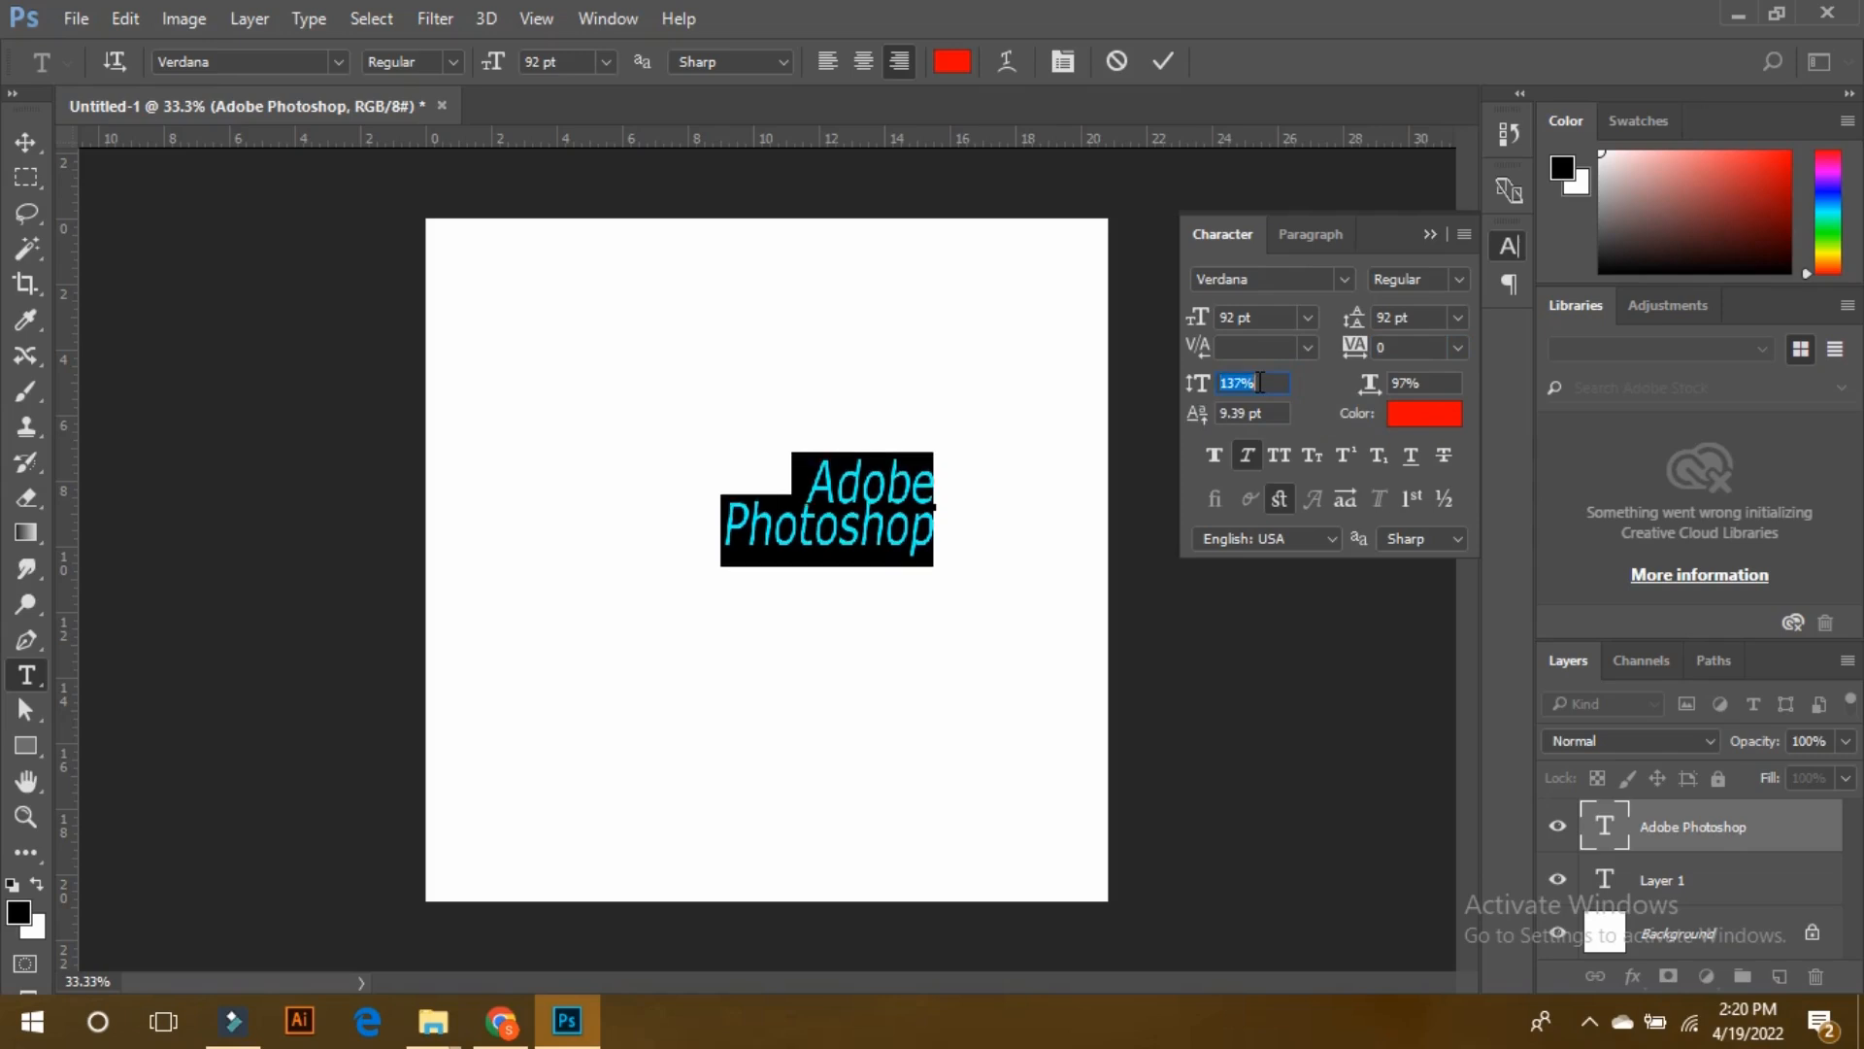
key(Up)
key(Up)
key(Up)
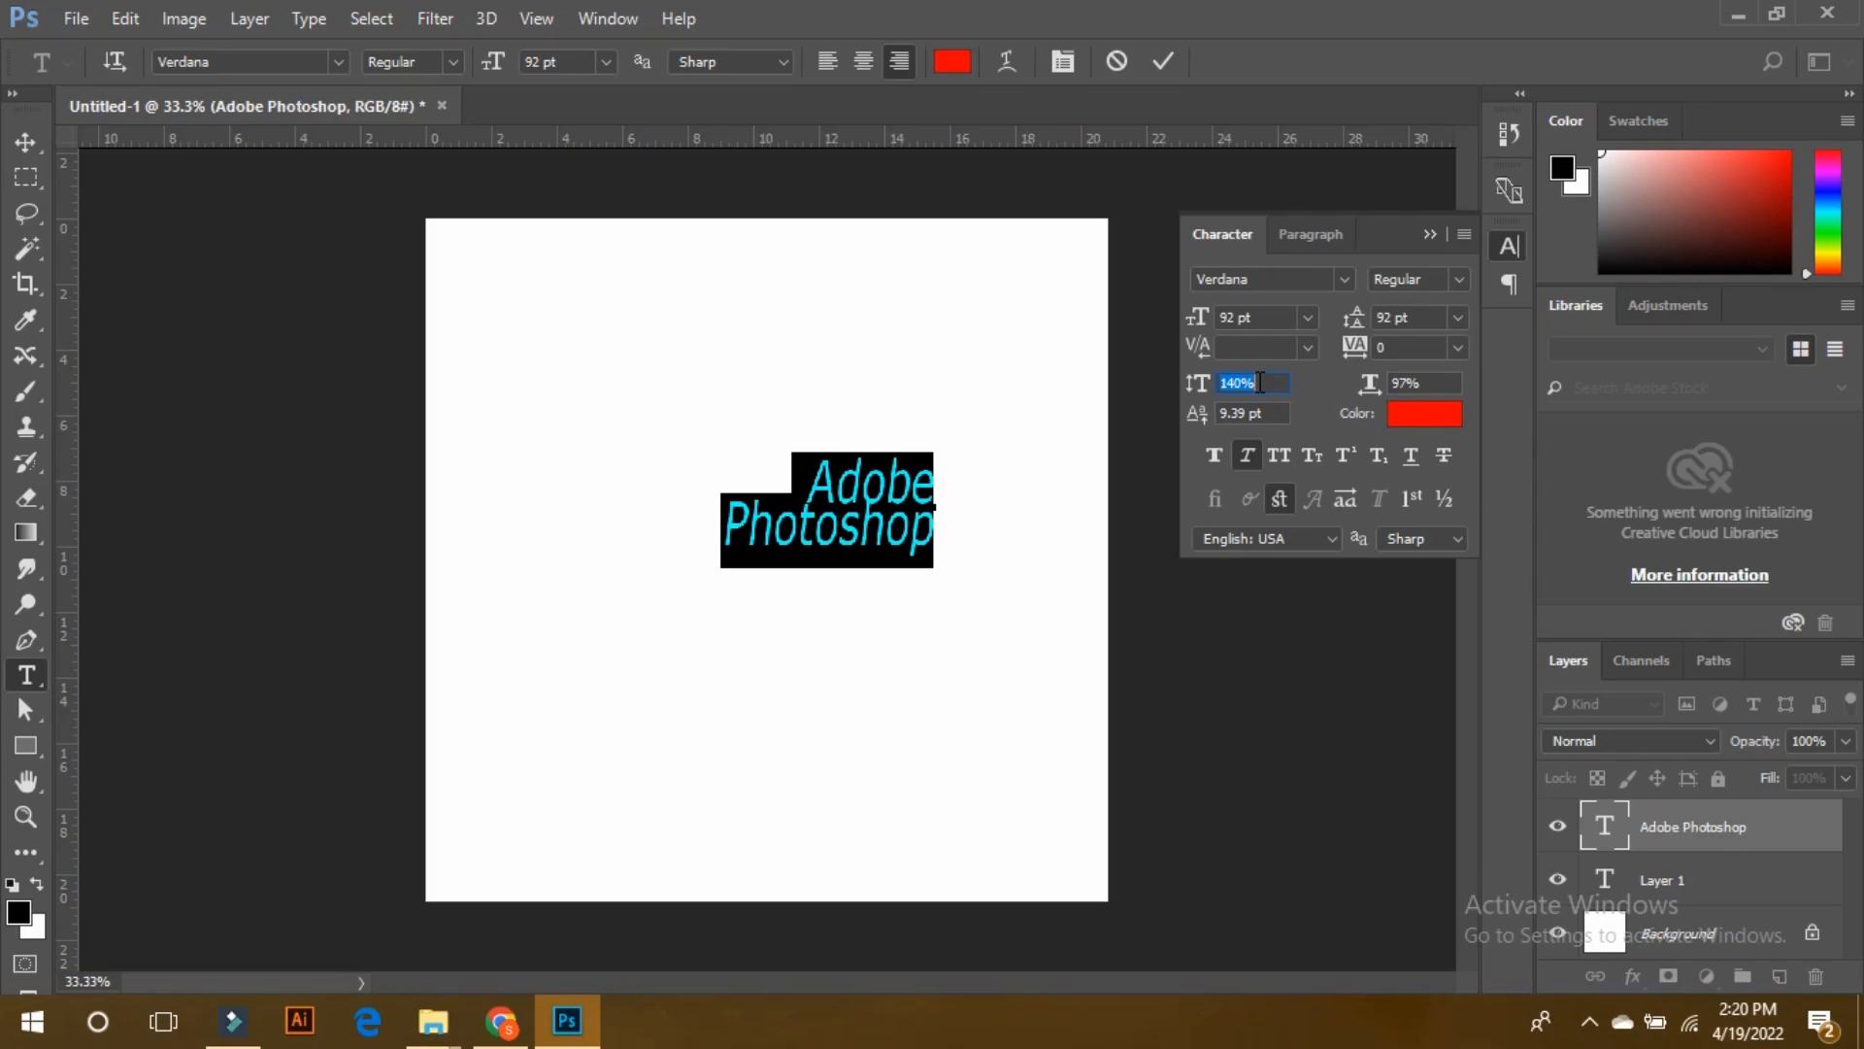
text(100)
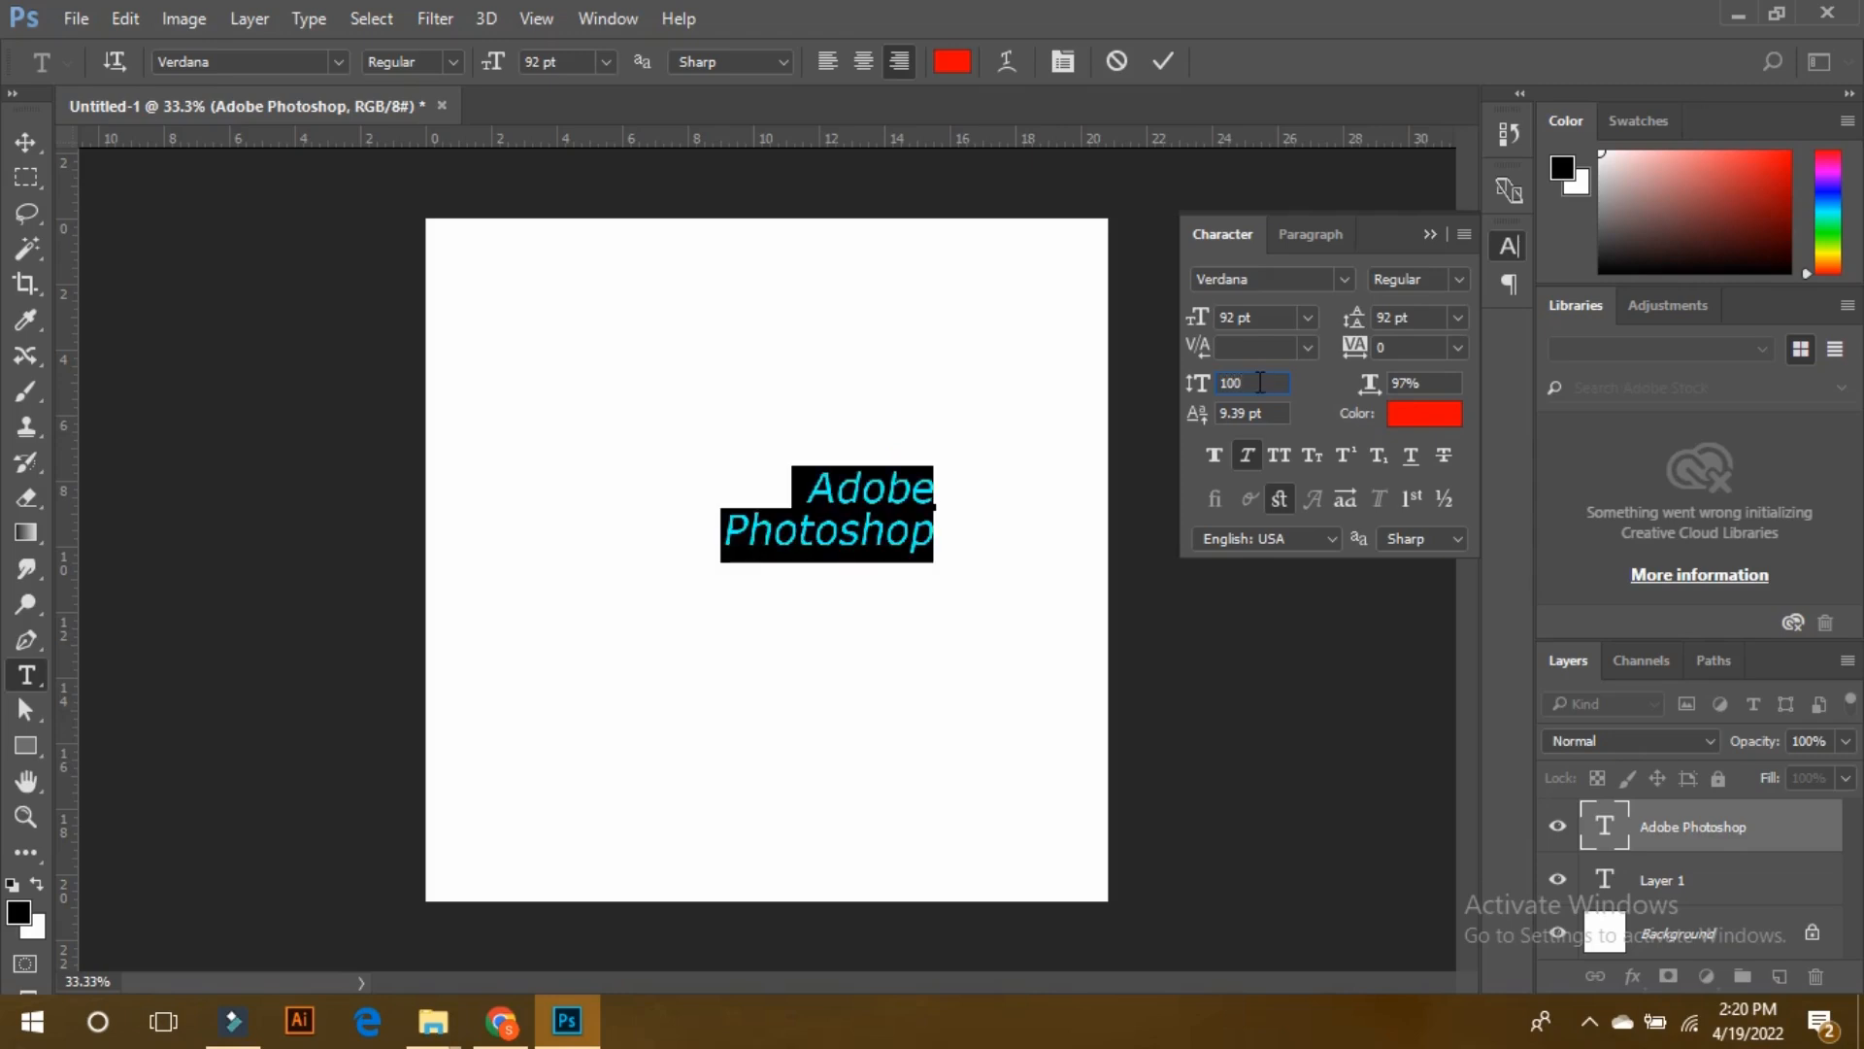
- Try a horizontal scale of 121% on the selected two-line text
click(1437, 383)
scroll(1436, 384, up, 16)
scroll(1436, 384, up, 8)
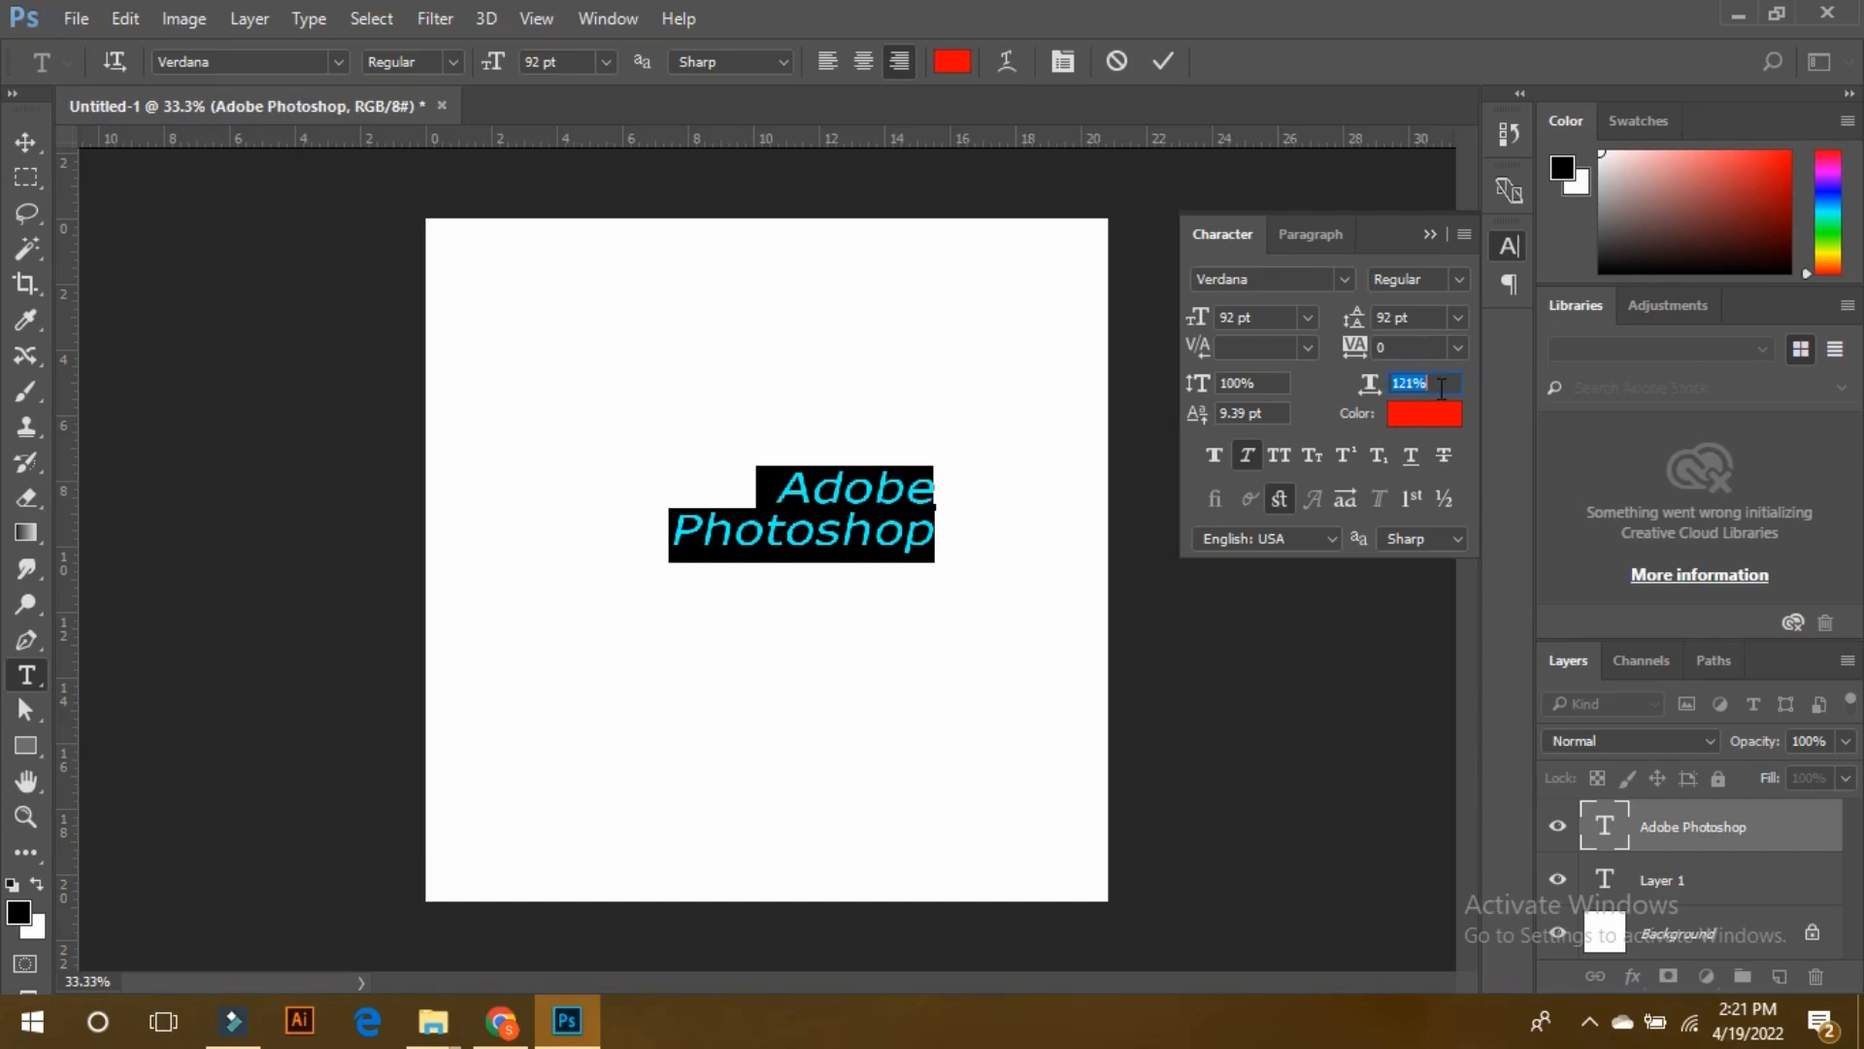
- Change the color of the selected Adobe Photoshop text to dark green
click(1420, 415)
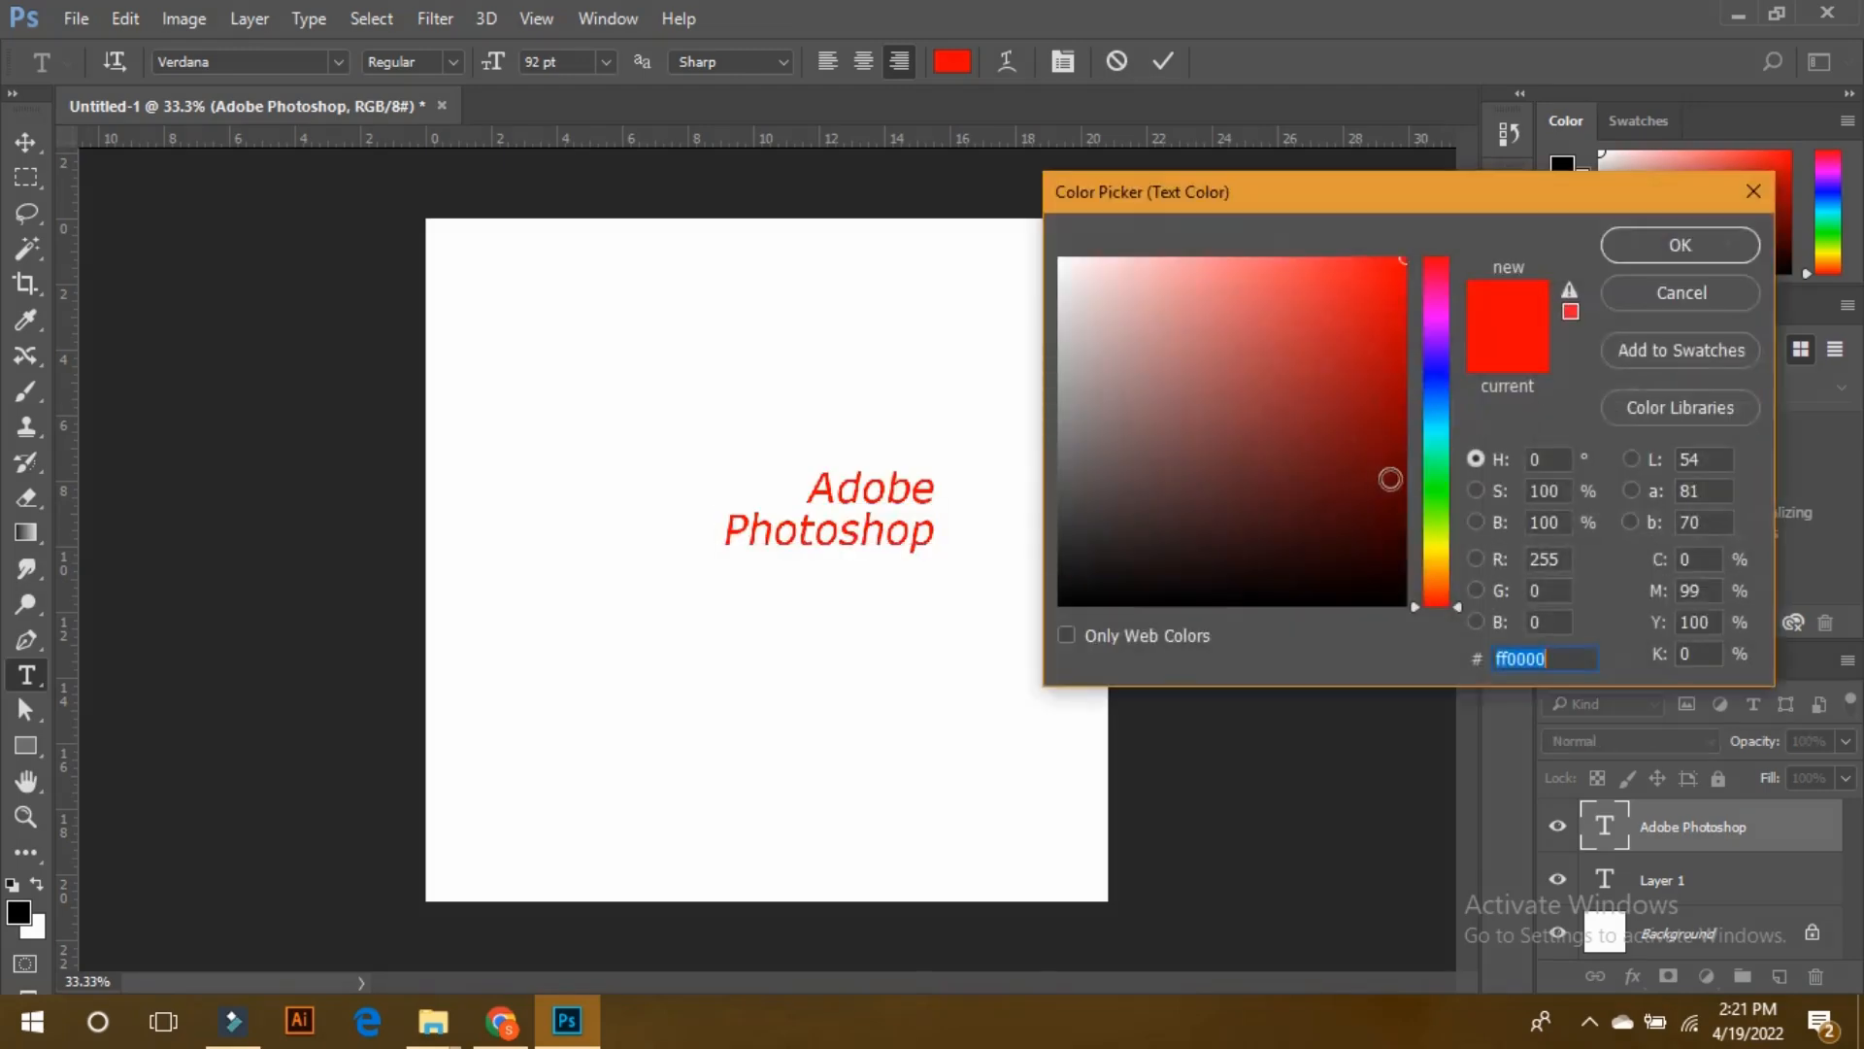
click(1445, 473)
mouse_move(1393, 323)
mouse_down()
mouse_move(1401, 285)
mouse_move(1403, 449)
mouse_up()
click(1668, 254)
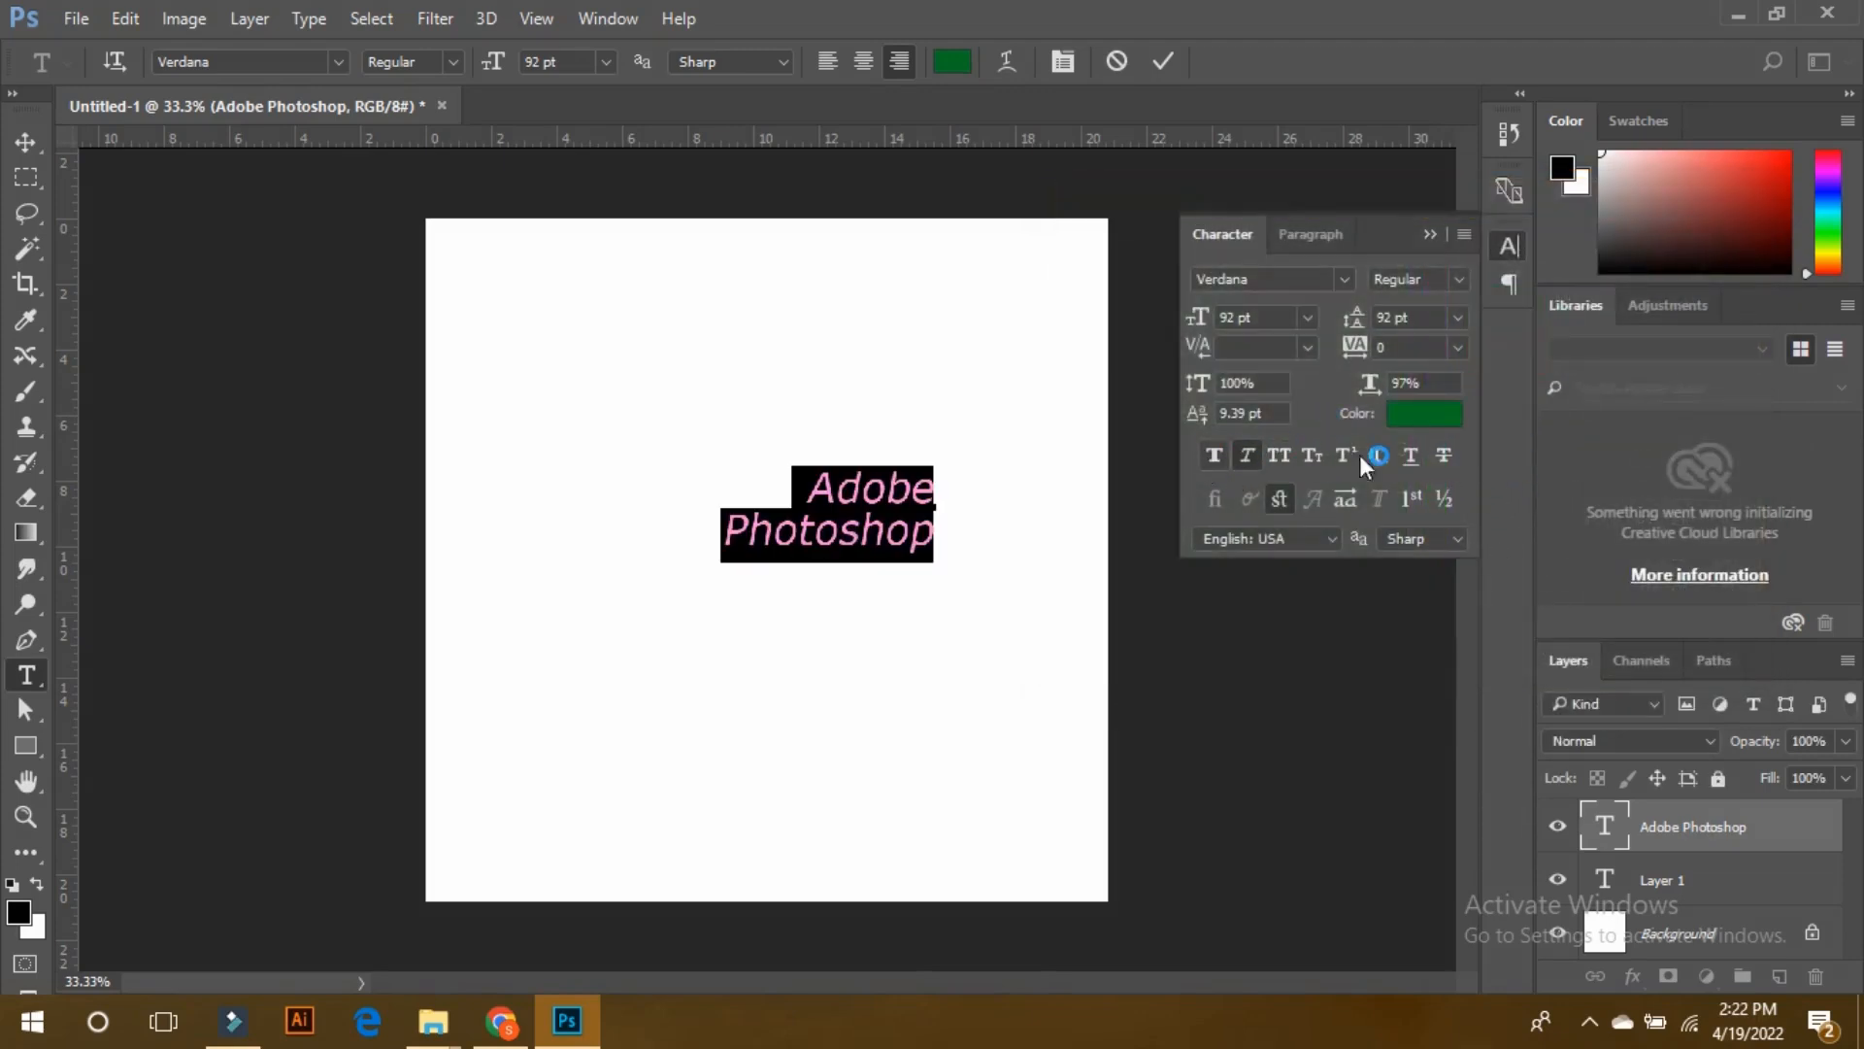
- Apply faux bold to the selected Adobe Photoshop text and toggle its faux italic off and on again
click(1215, 454)
click(1279, 499)
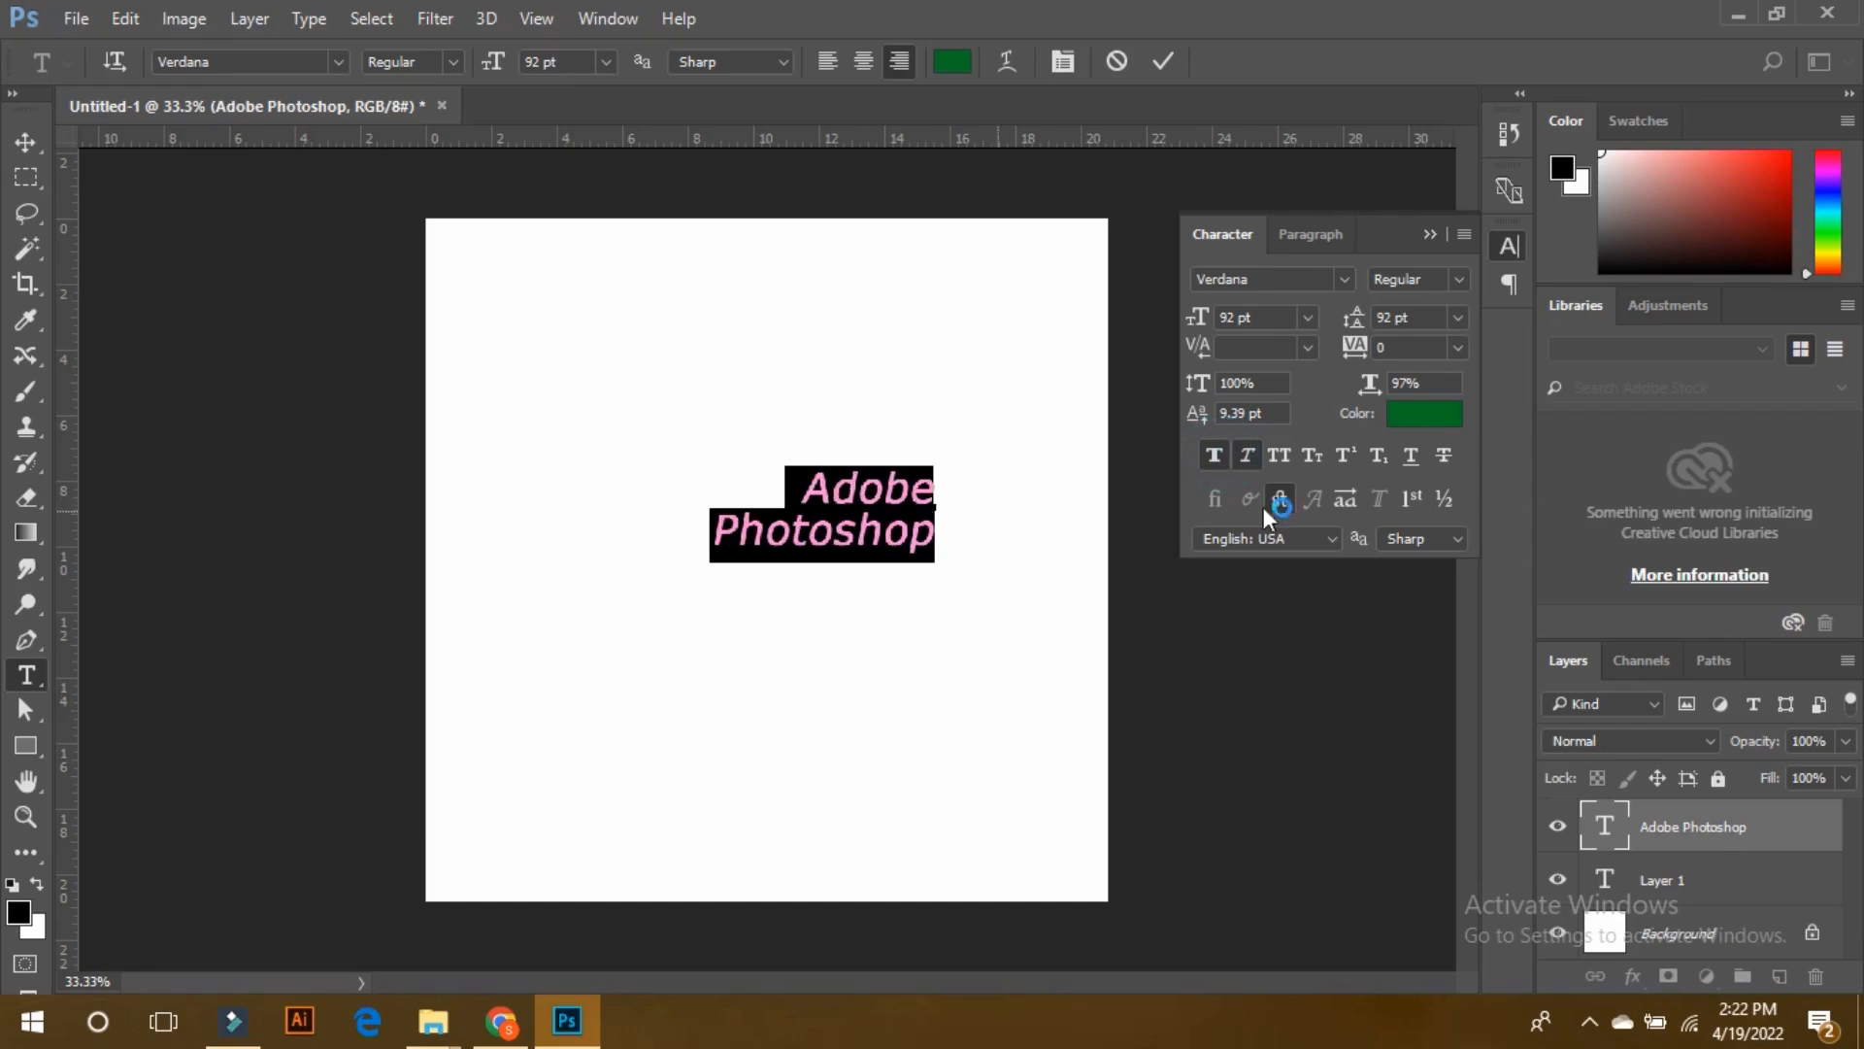
click(1250, 458)
click(1254, 455)
- Try all caps on the Adobe Photoshop text, switch it to small caps and commit the edit
click(1284, 458)
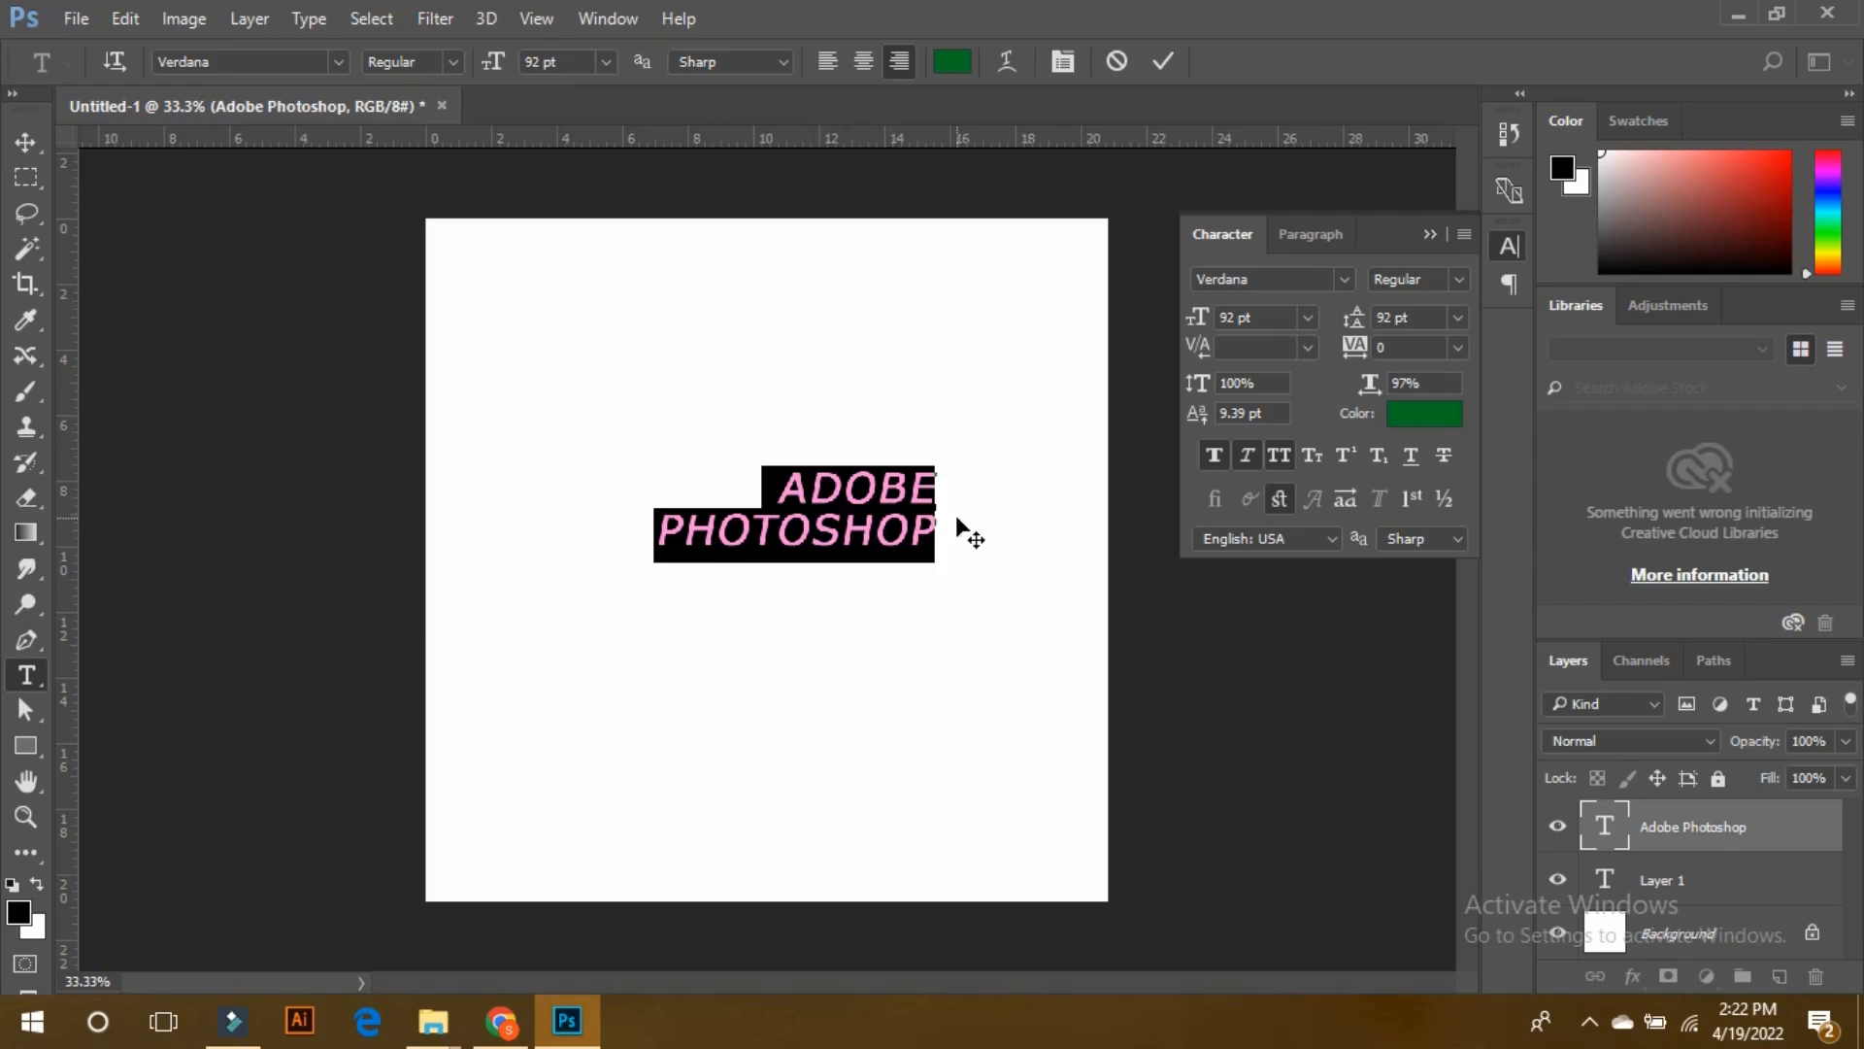
click(1310, 458)
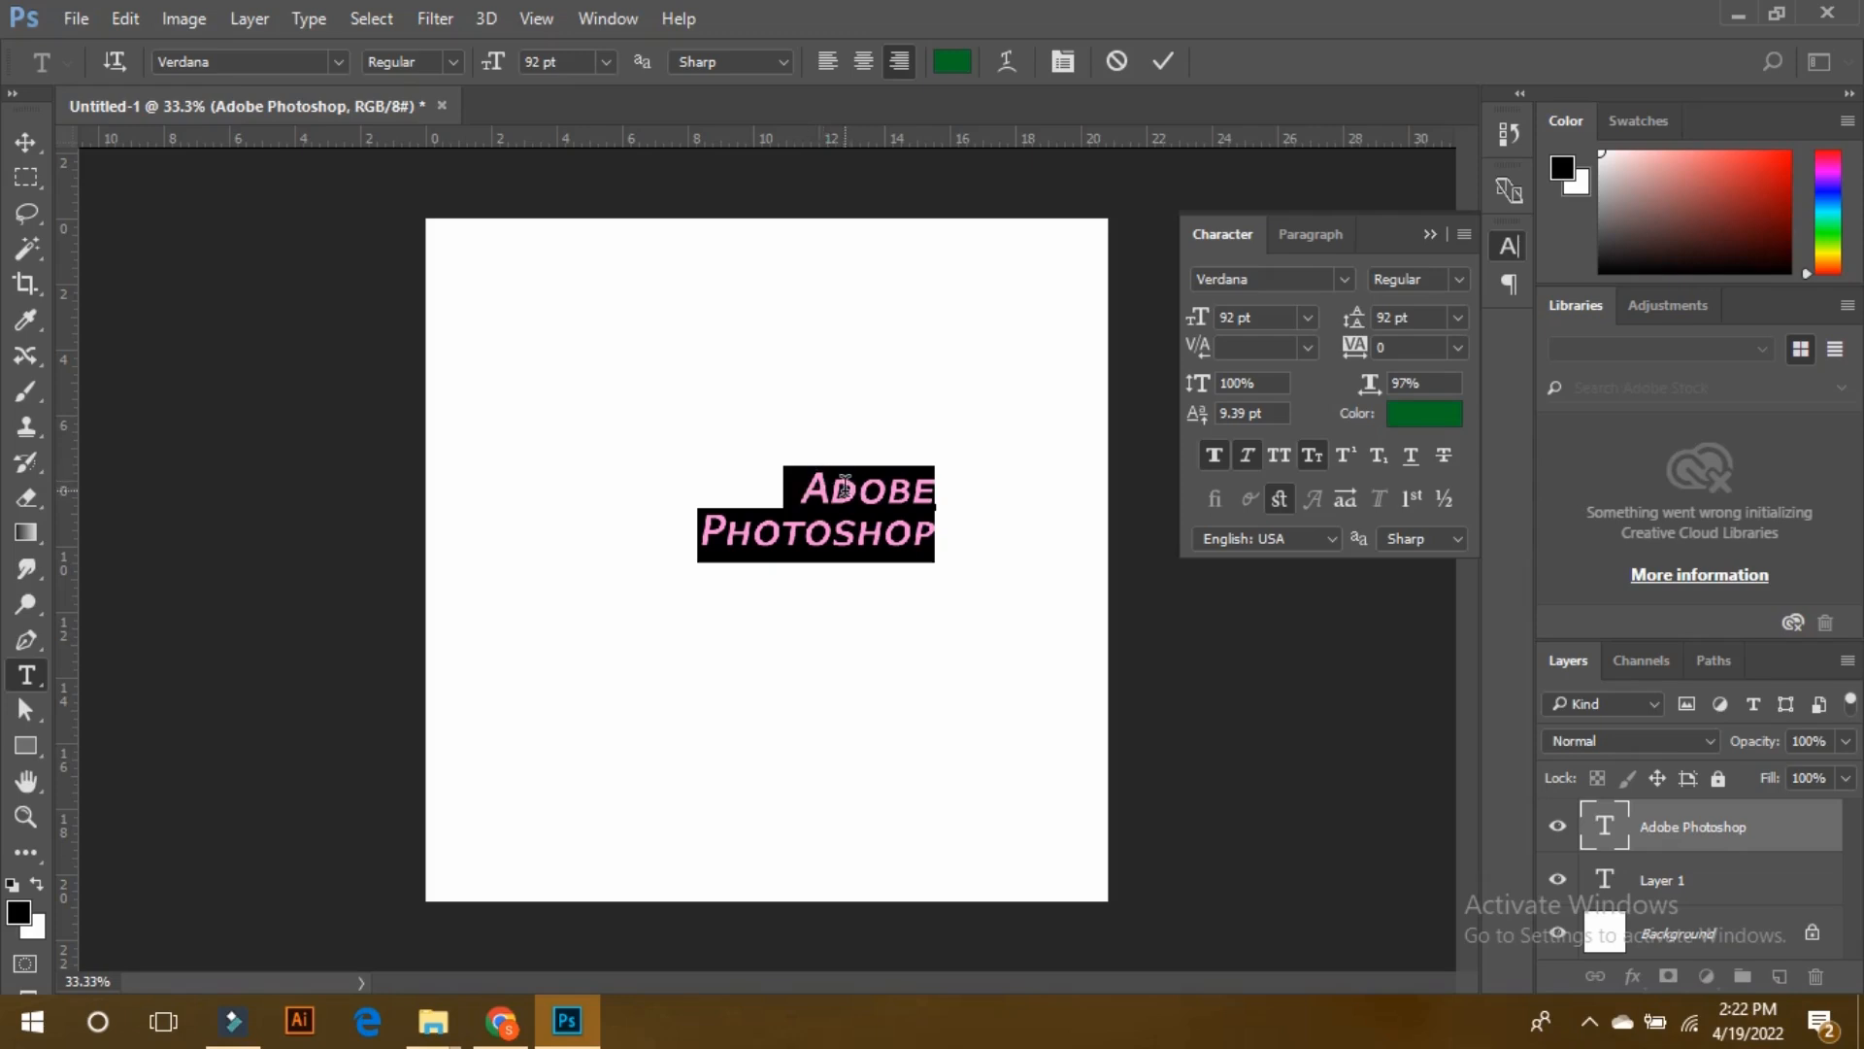
click(845, 488)
click(932, 530)
drag(932, 529, 800, 482)
click(663, 338)
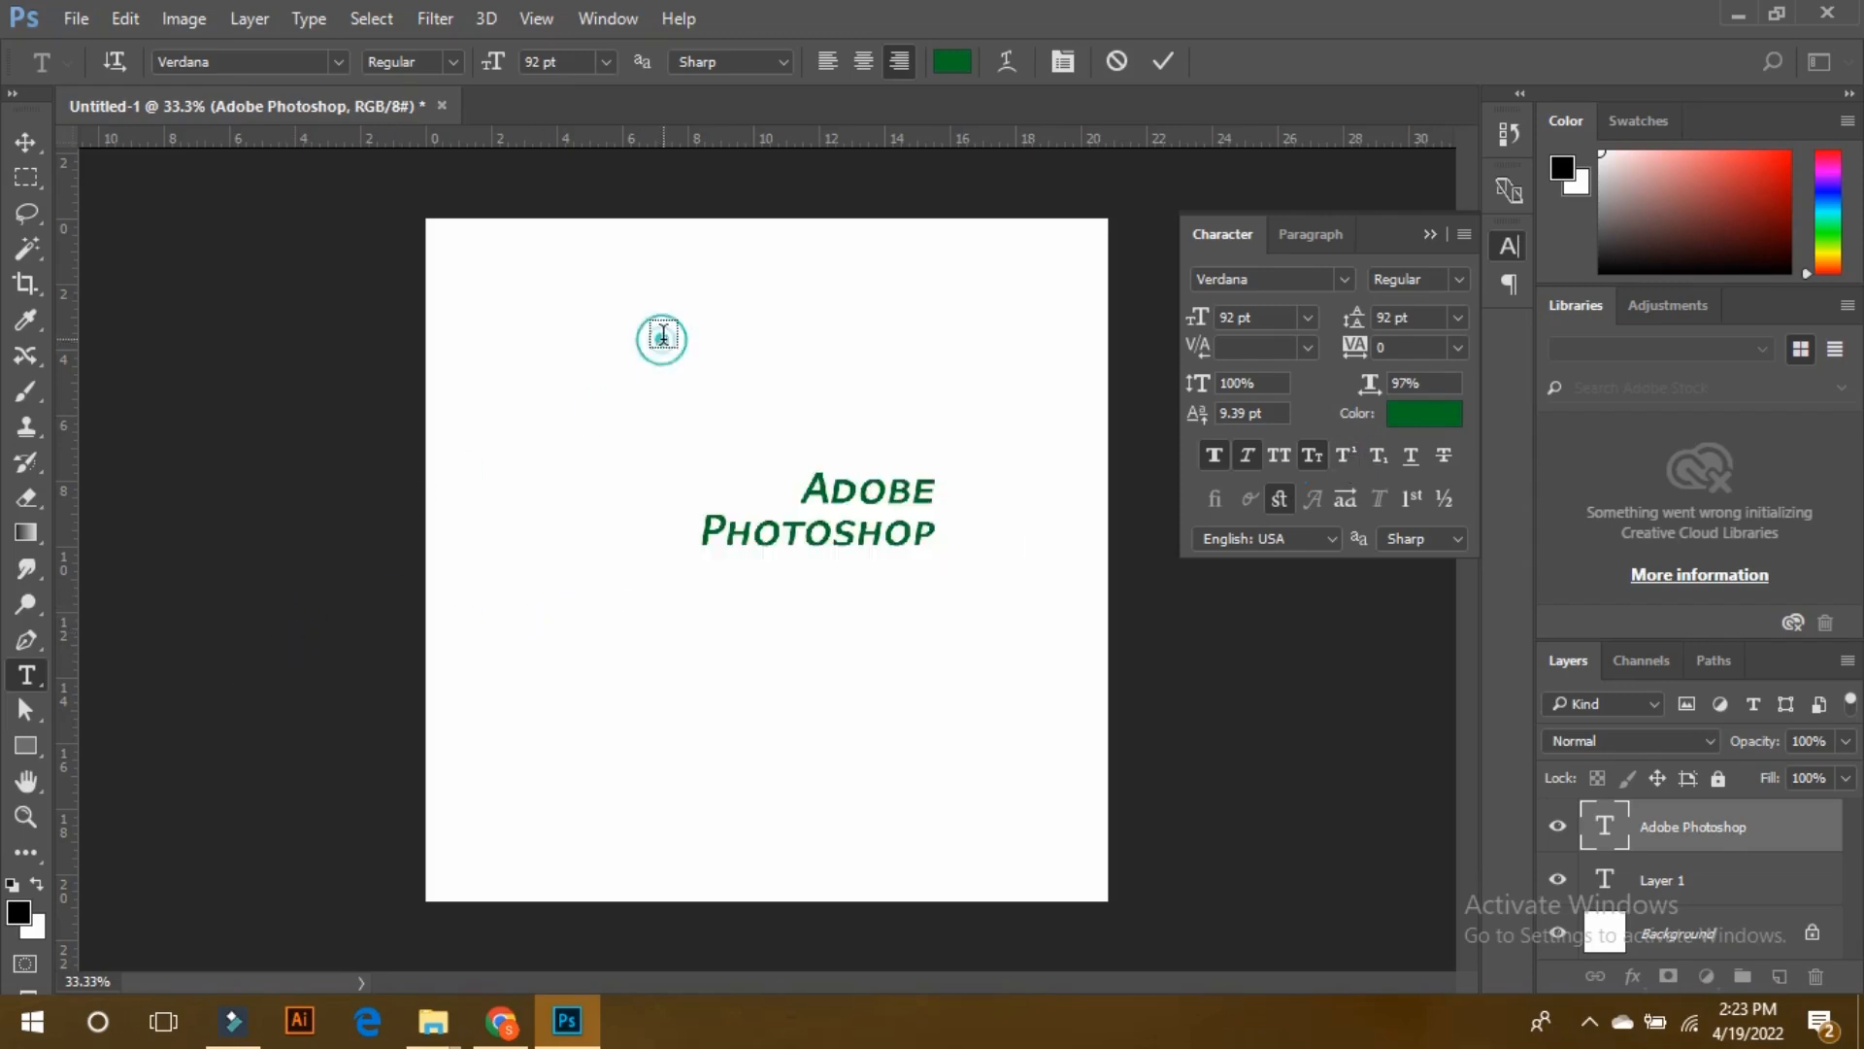
- Add the text "100o" near the canvas's upper edge and make its letter o superscript
click(666, 332)
text(100o)
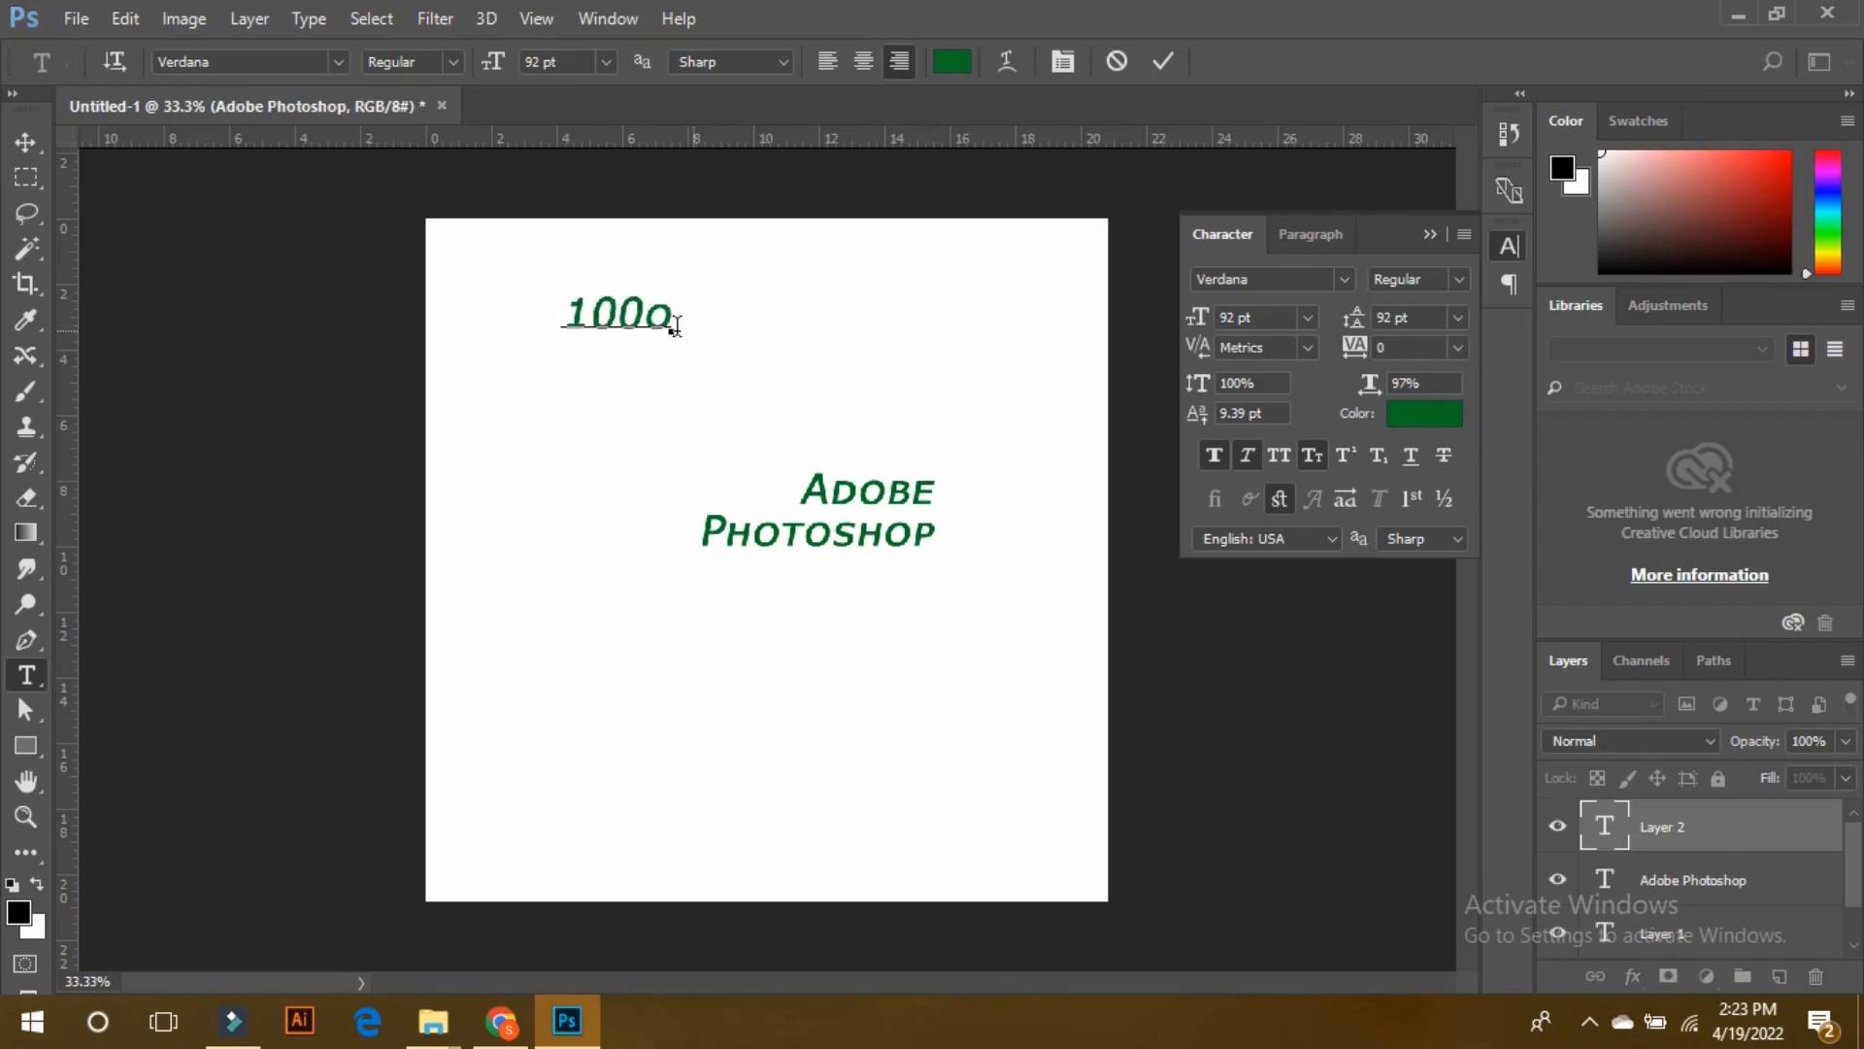
drag(674, 327, 642, 322)
click(1350, 453)
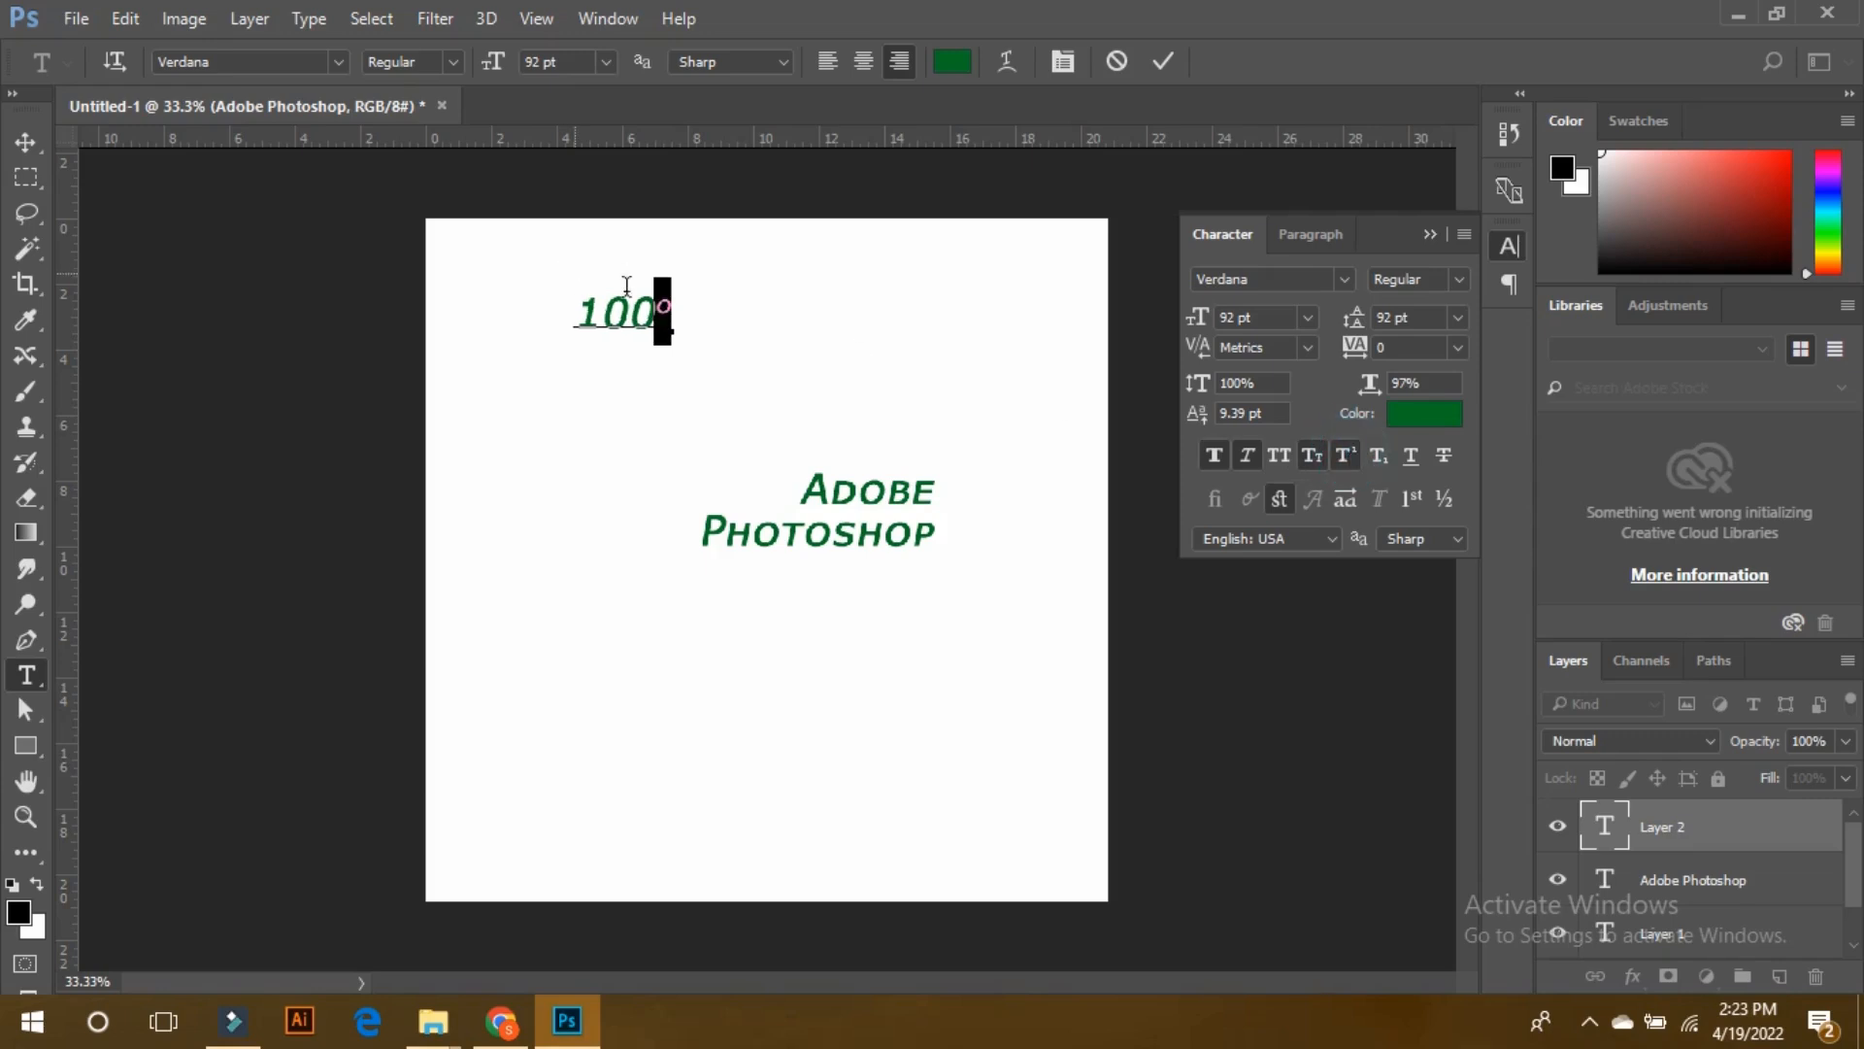
click(754, 342)
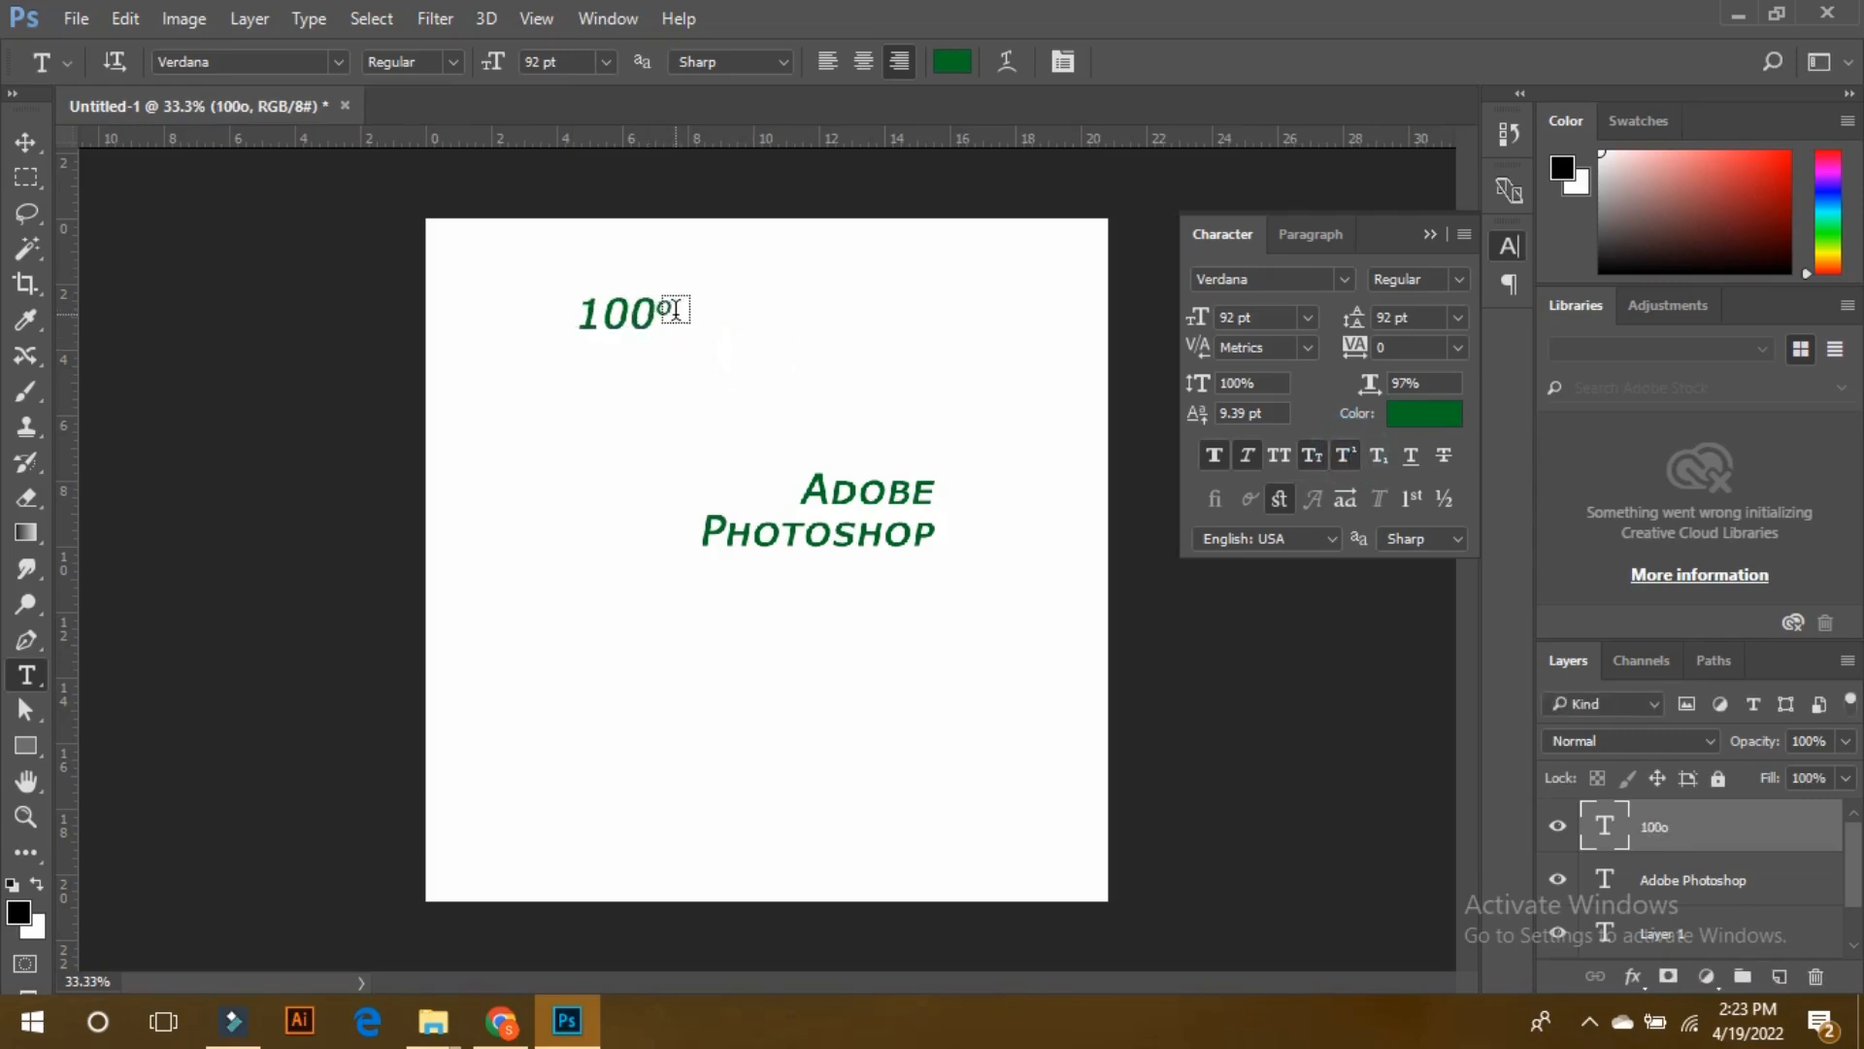
- Switch the letter o in "100o" to subscript, turn subscript off again and commit the text
drag(680, 307, 663, 311)
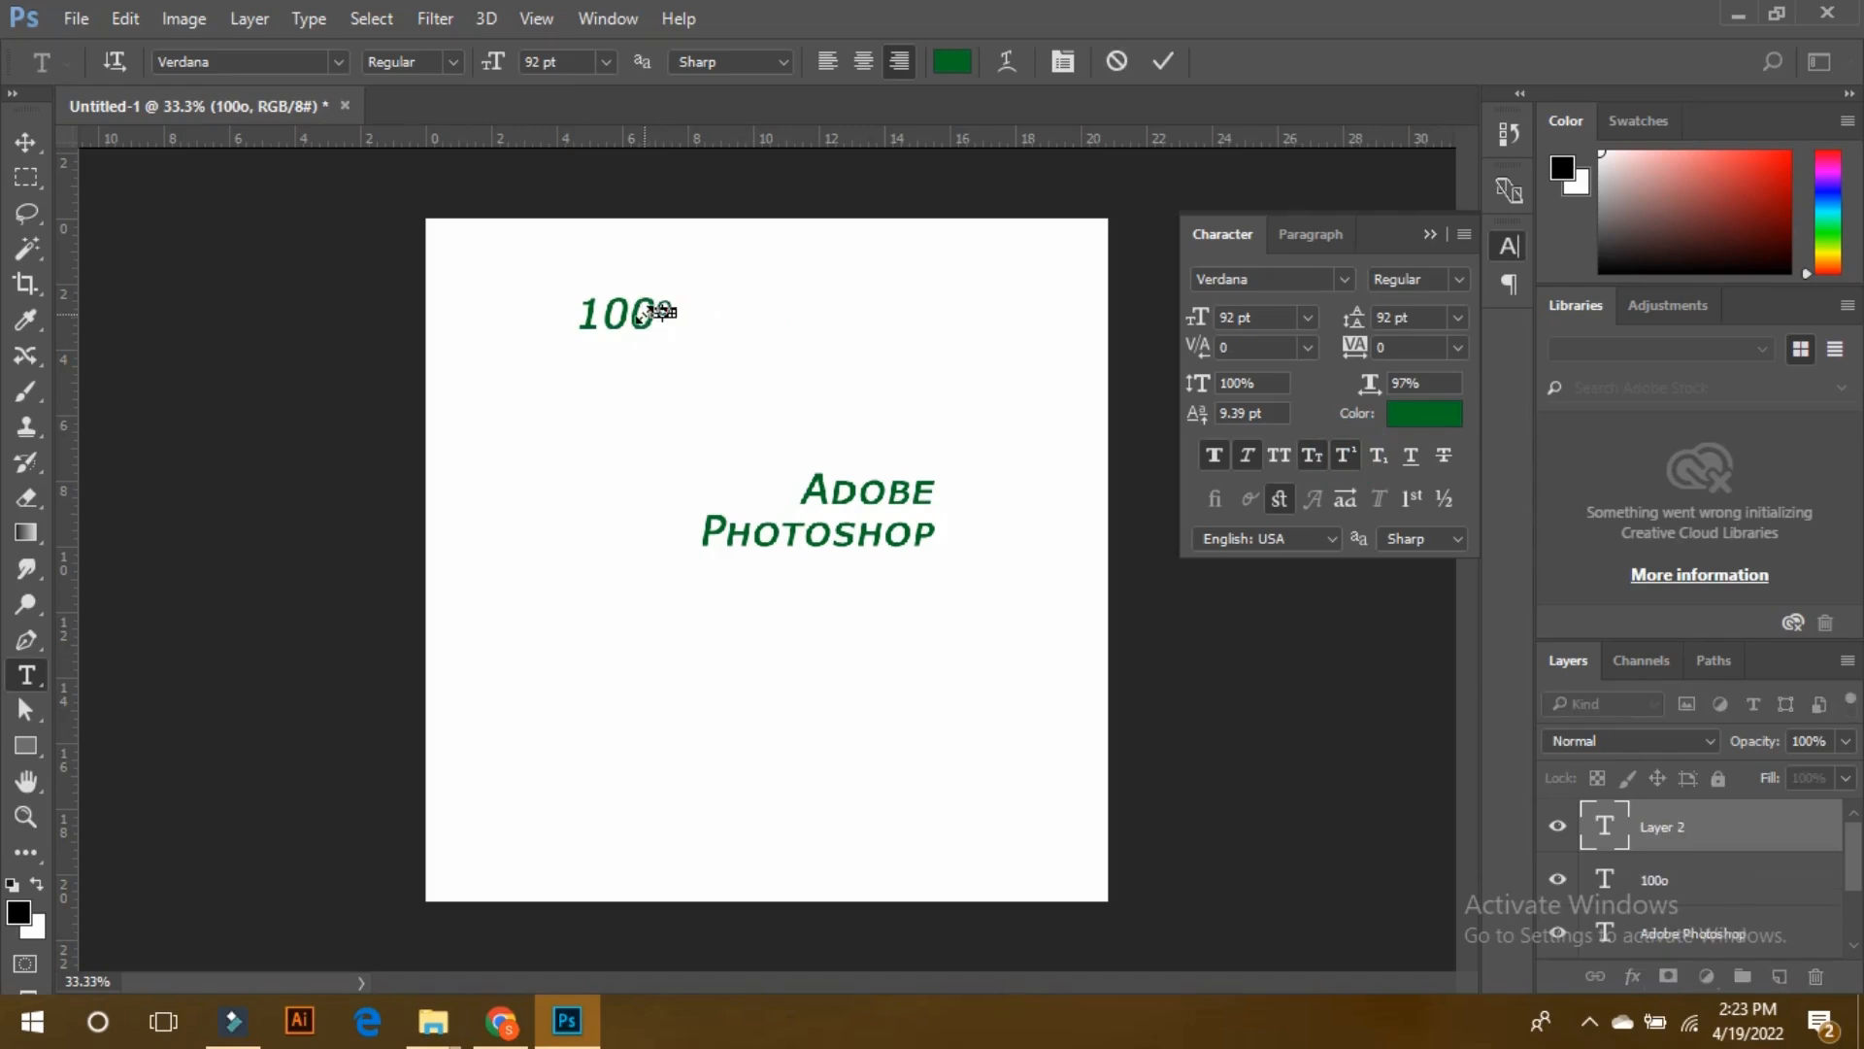
click(24, 145)
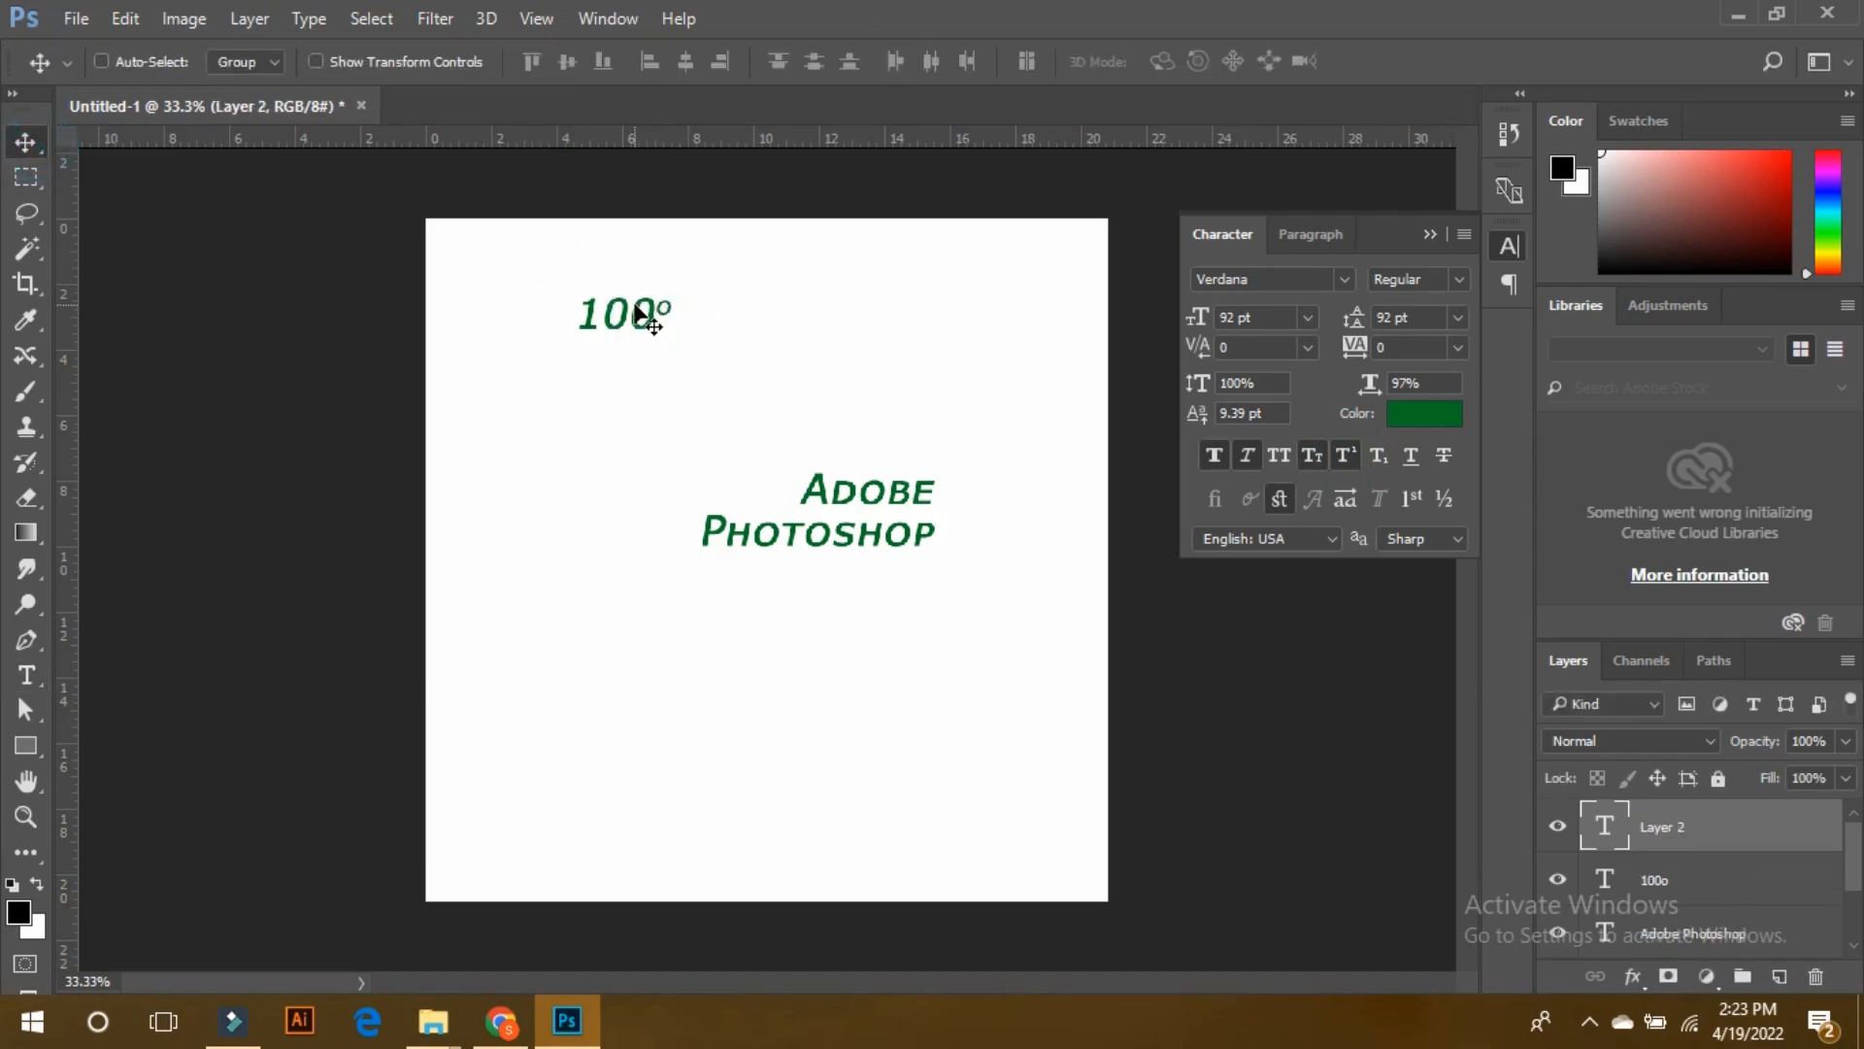
click(27, 673)
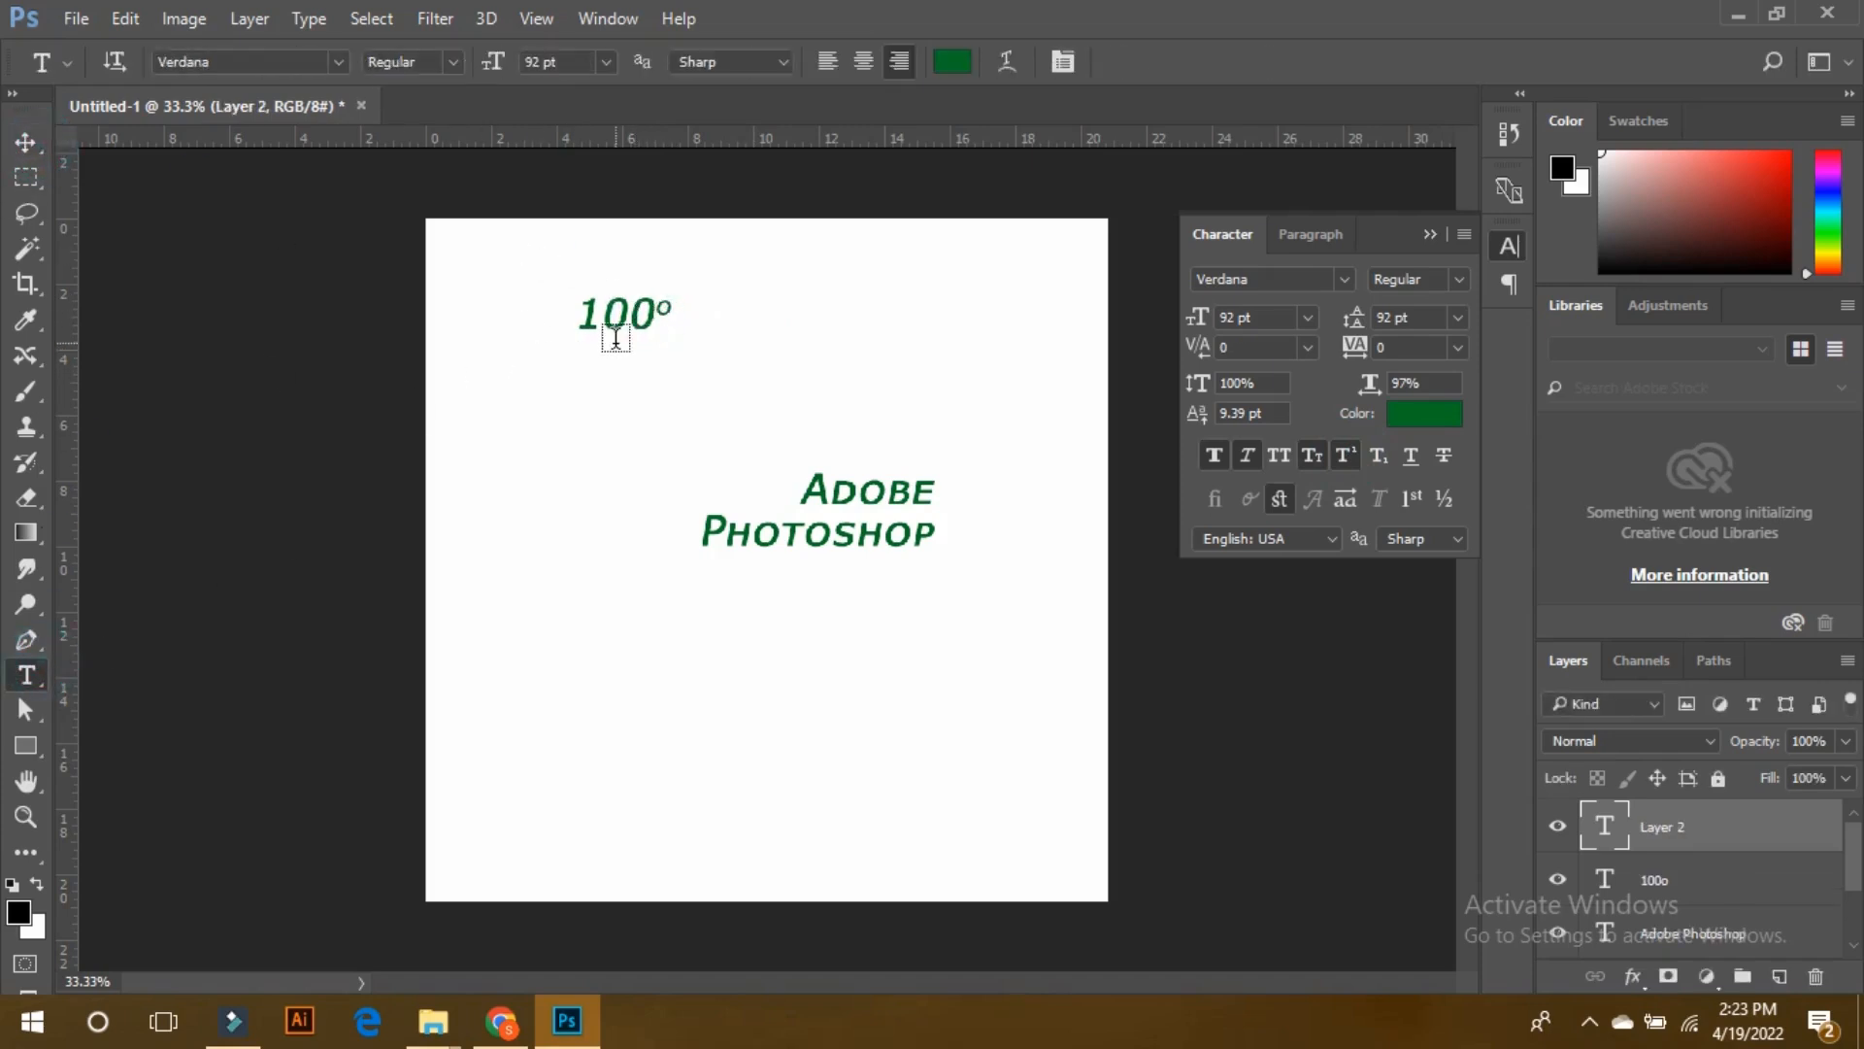
click(659, 307)
drag(657, 308, 673, 308)
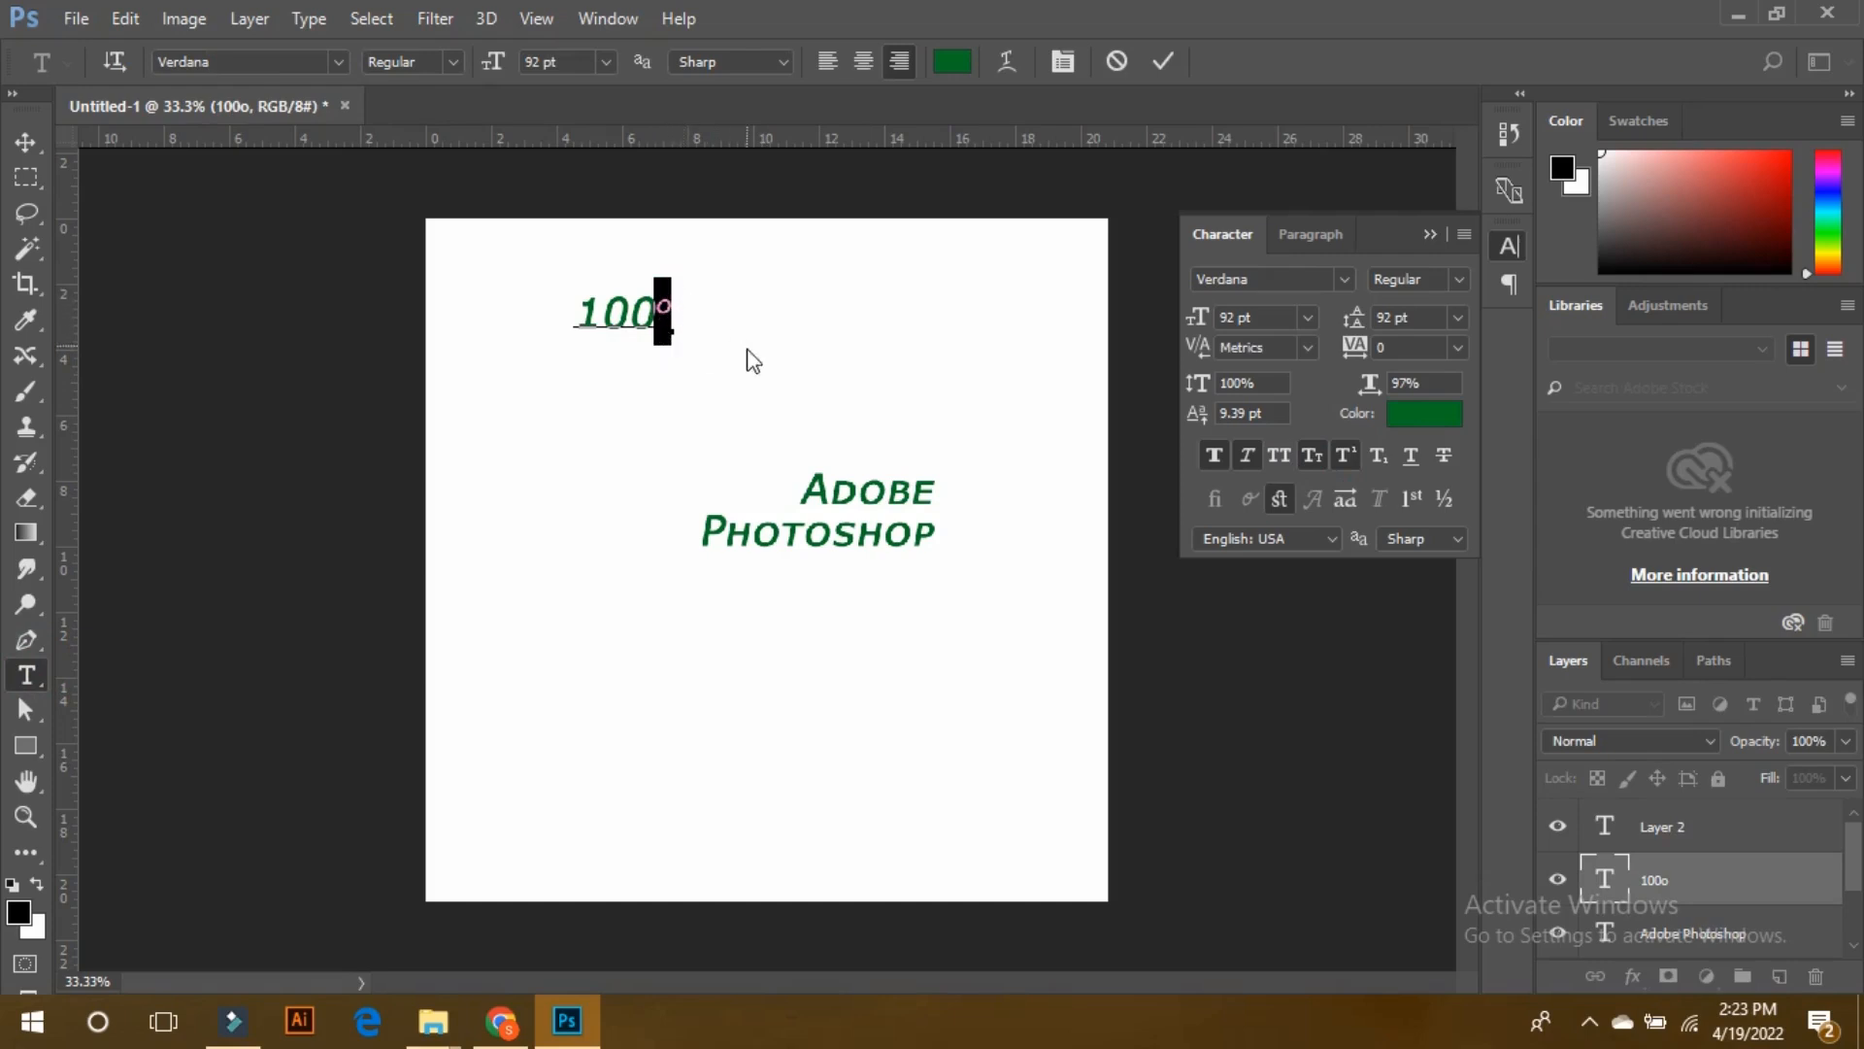
click(1378, 452)
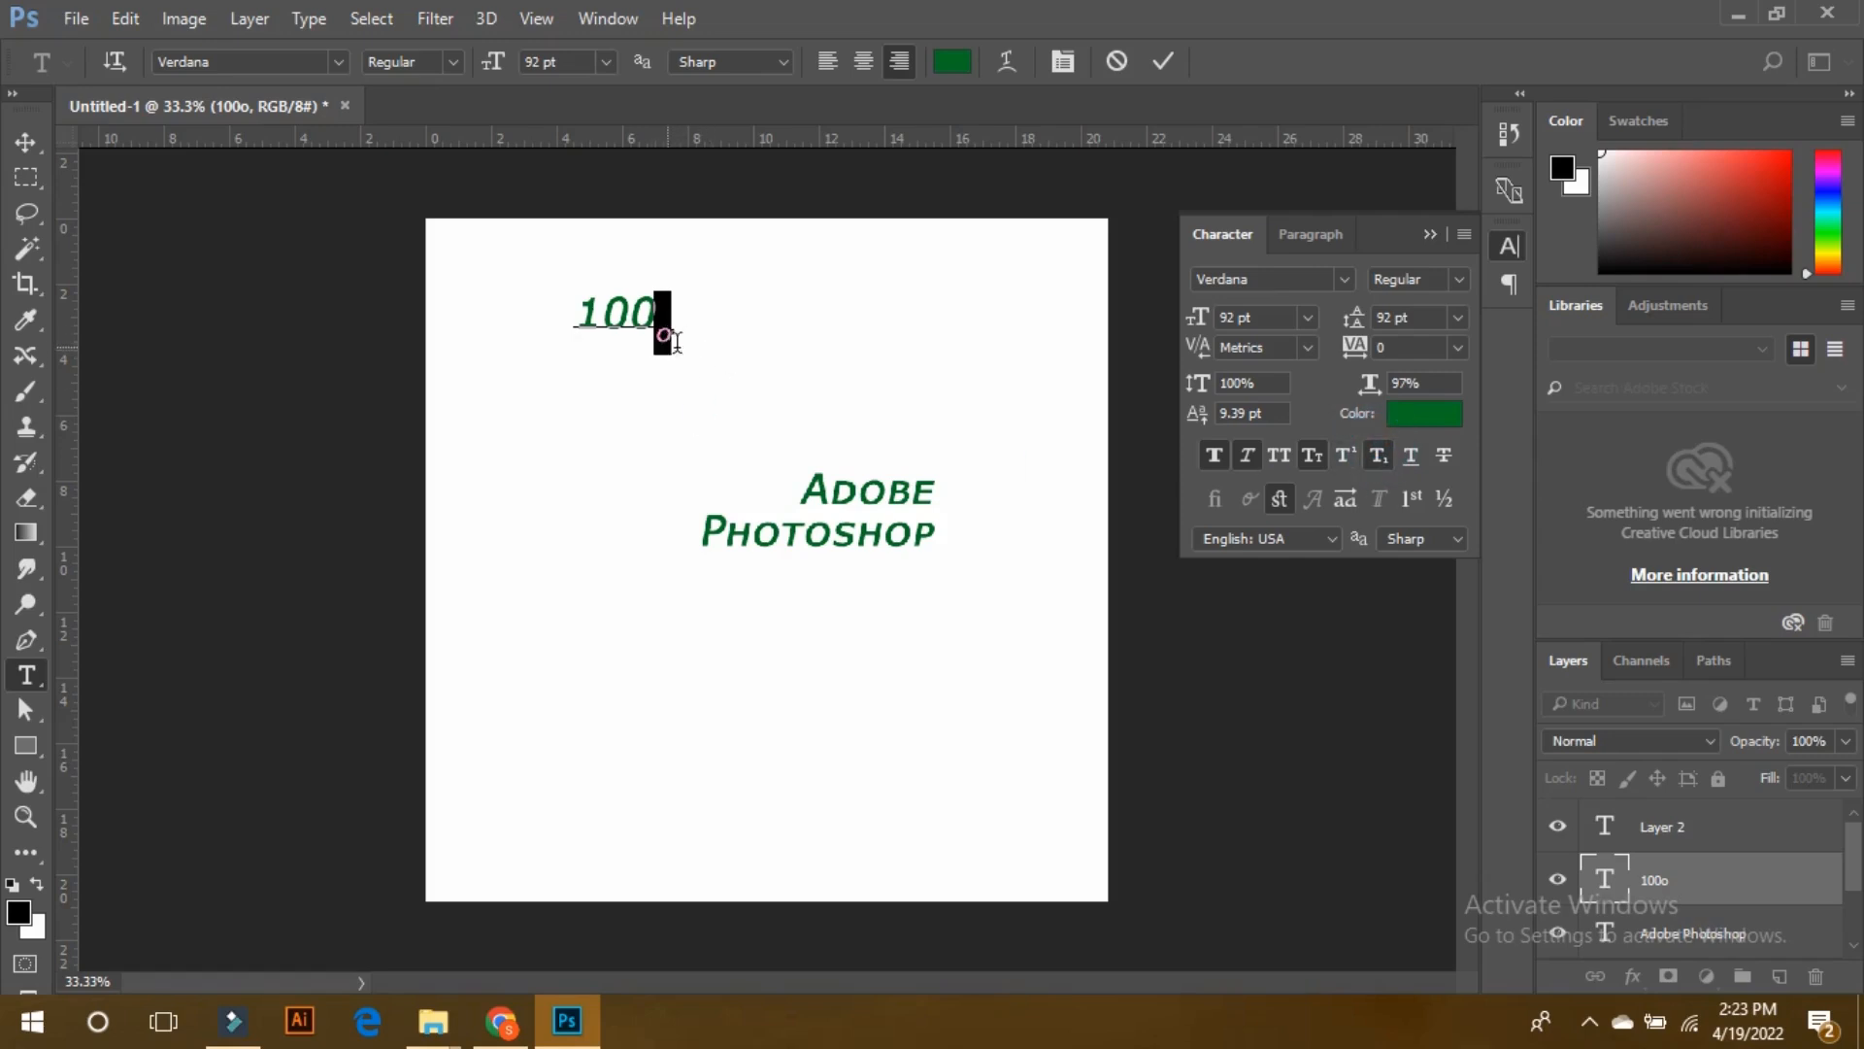
click(1378, 454)
click(27, 142)
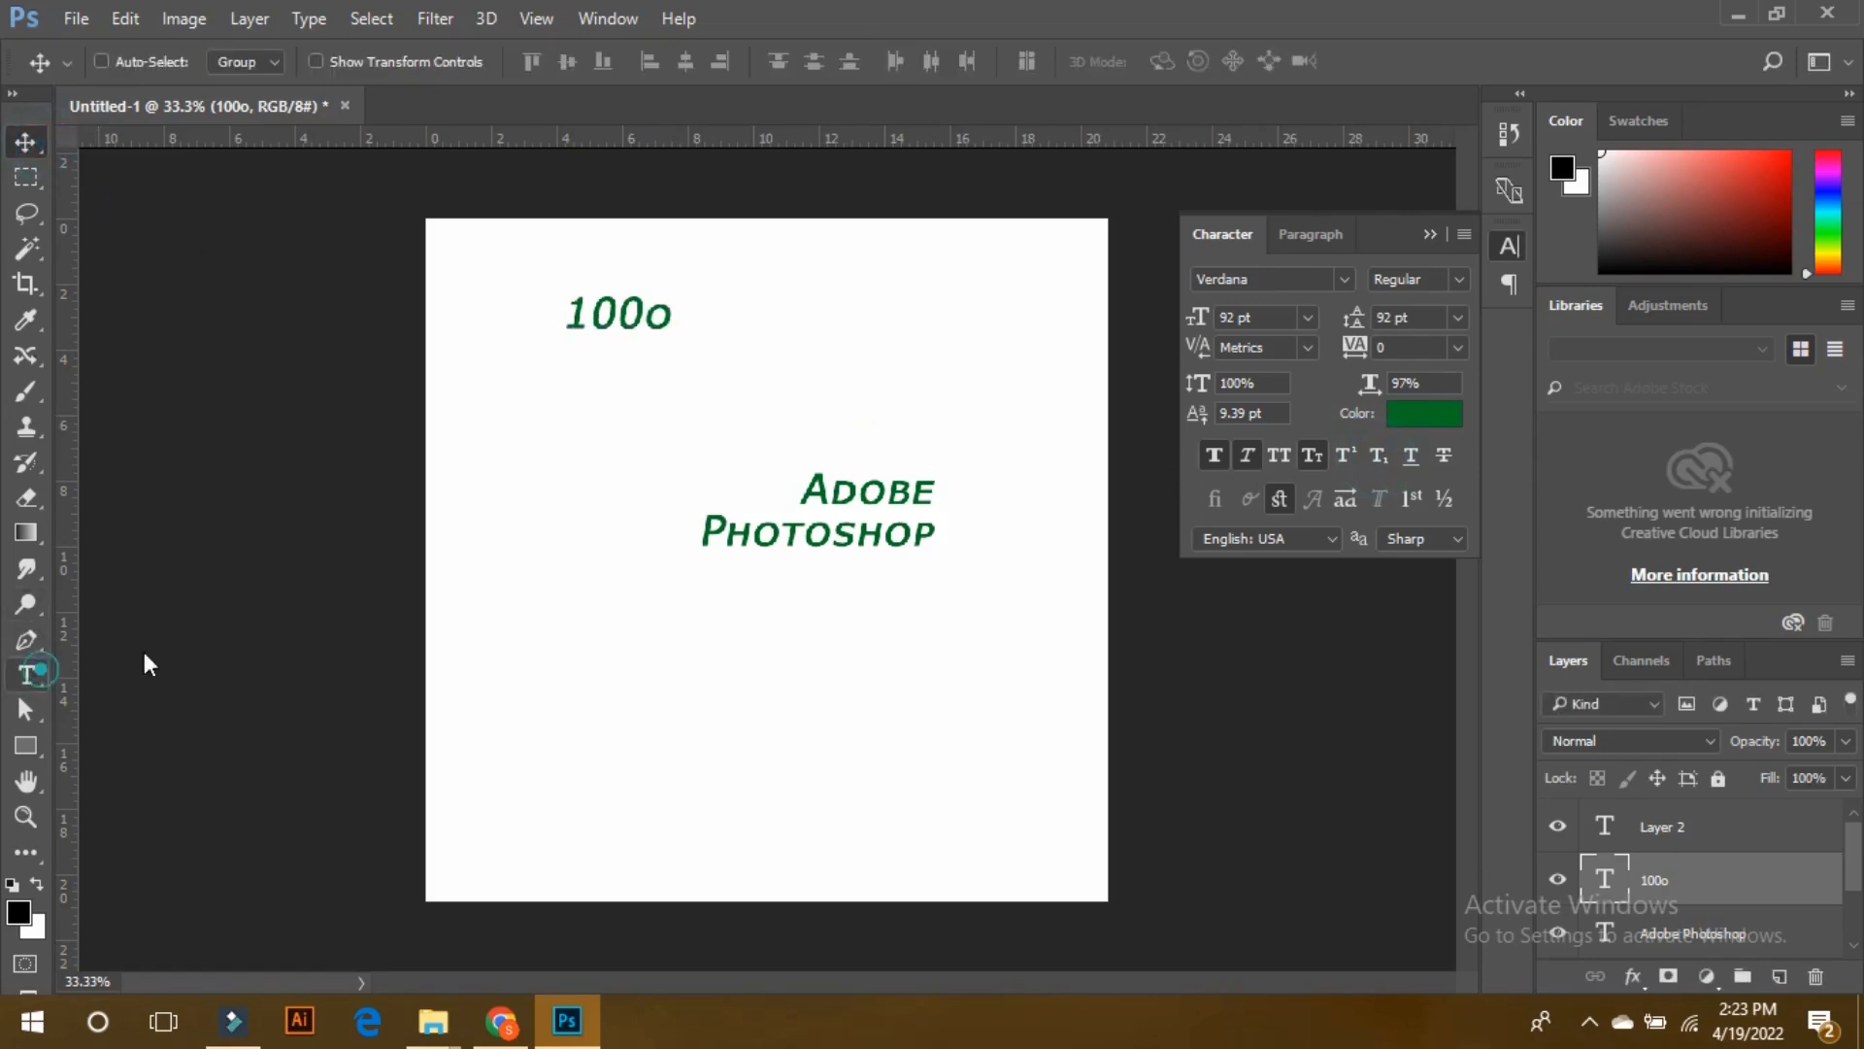
- Try underline on the whole Adobe Photoshop text and replace it with strikethrough
click(27, 675)
click(728, 532)
drag(934, 534, 802, 490)
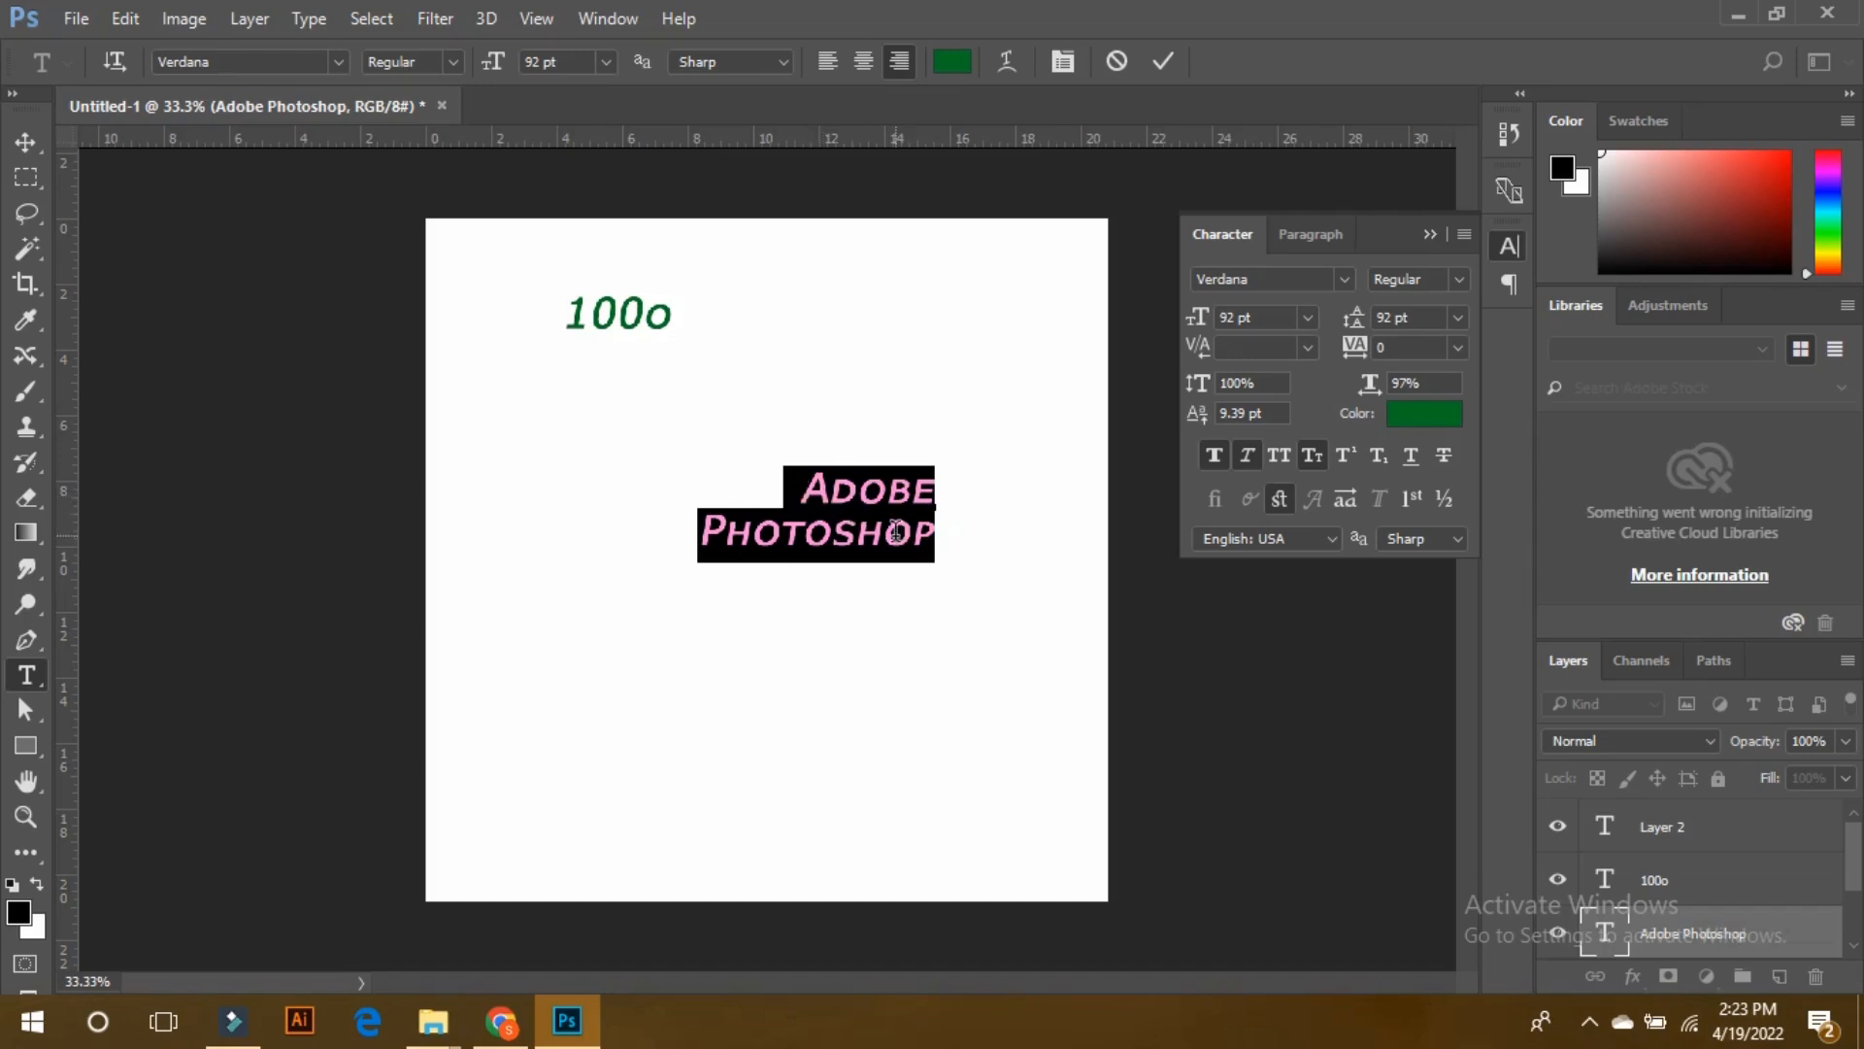
click(1412, 470)
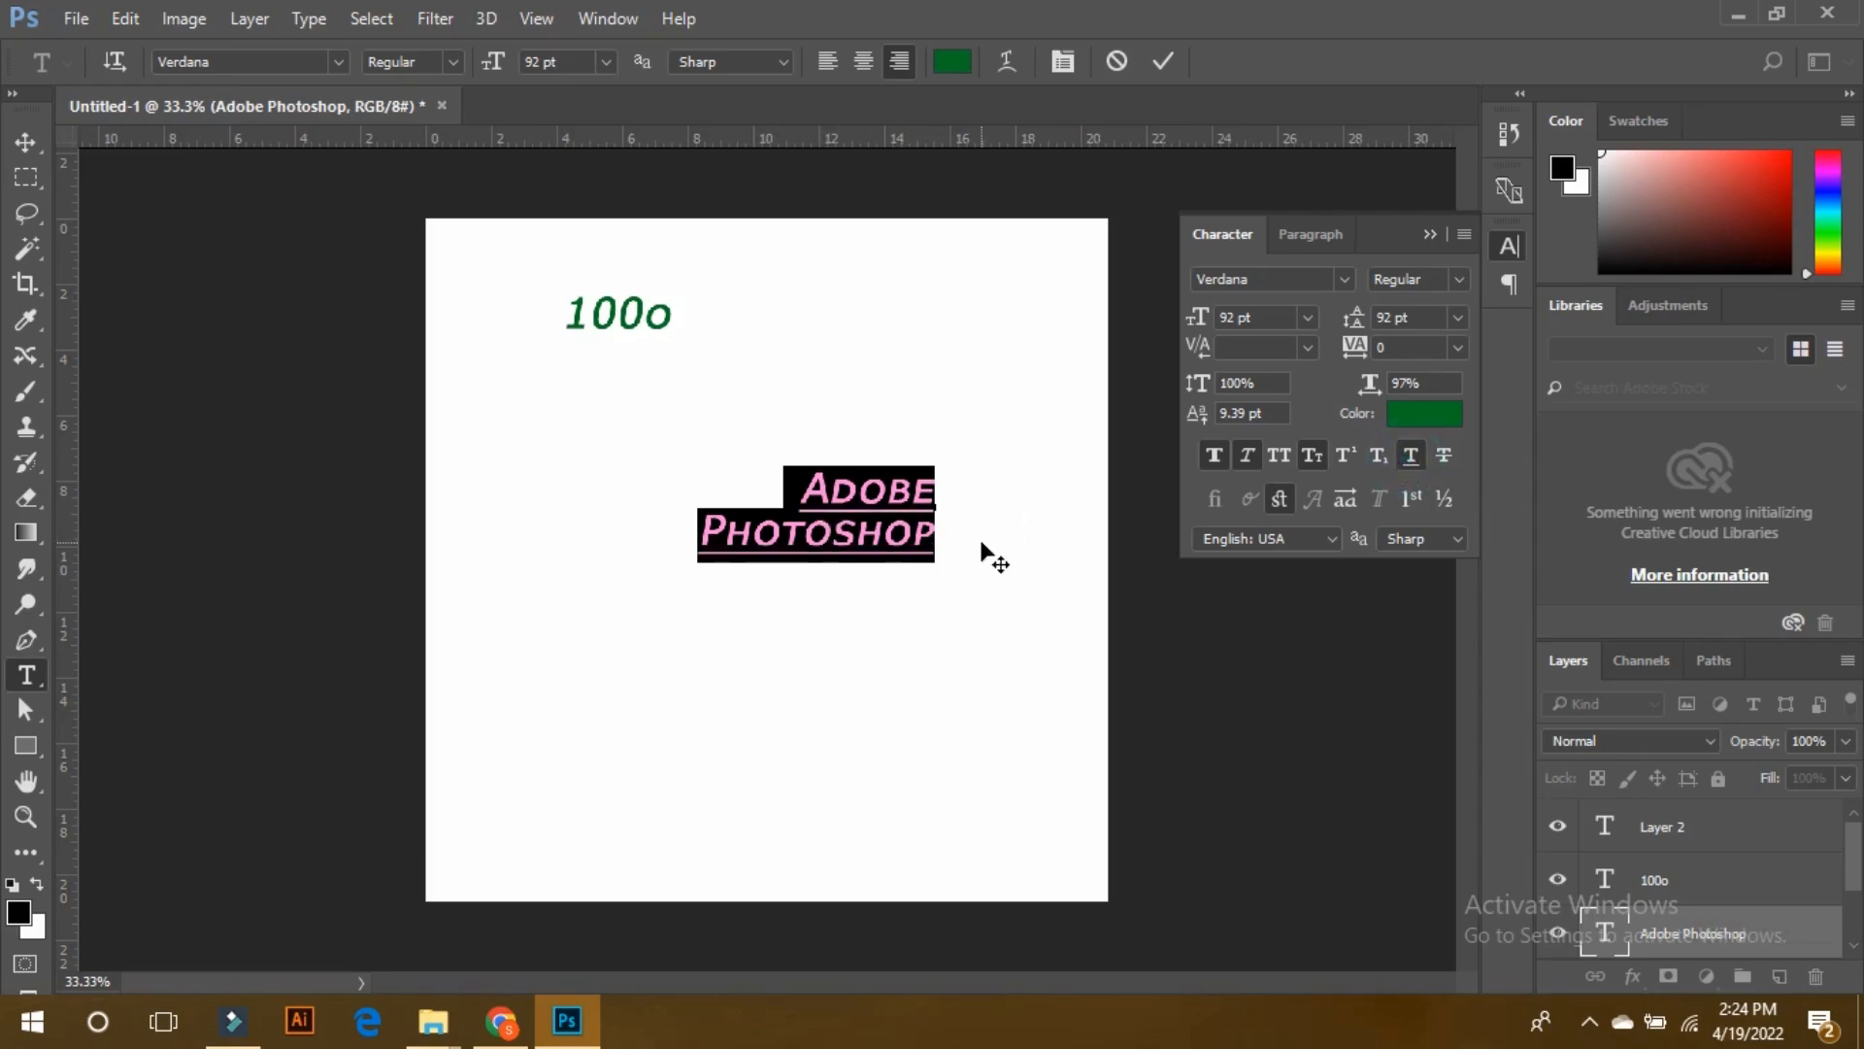
click(1410, 462)
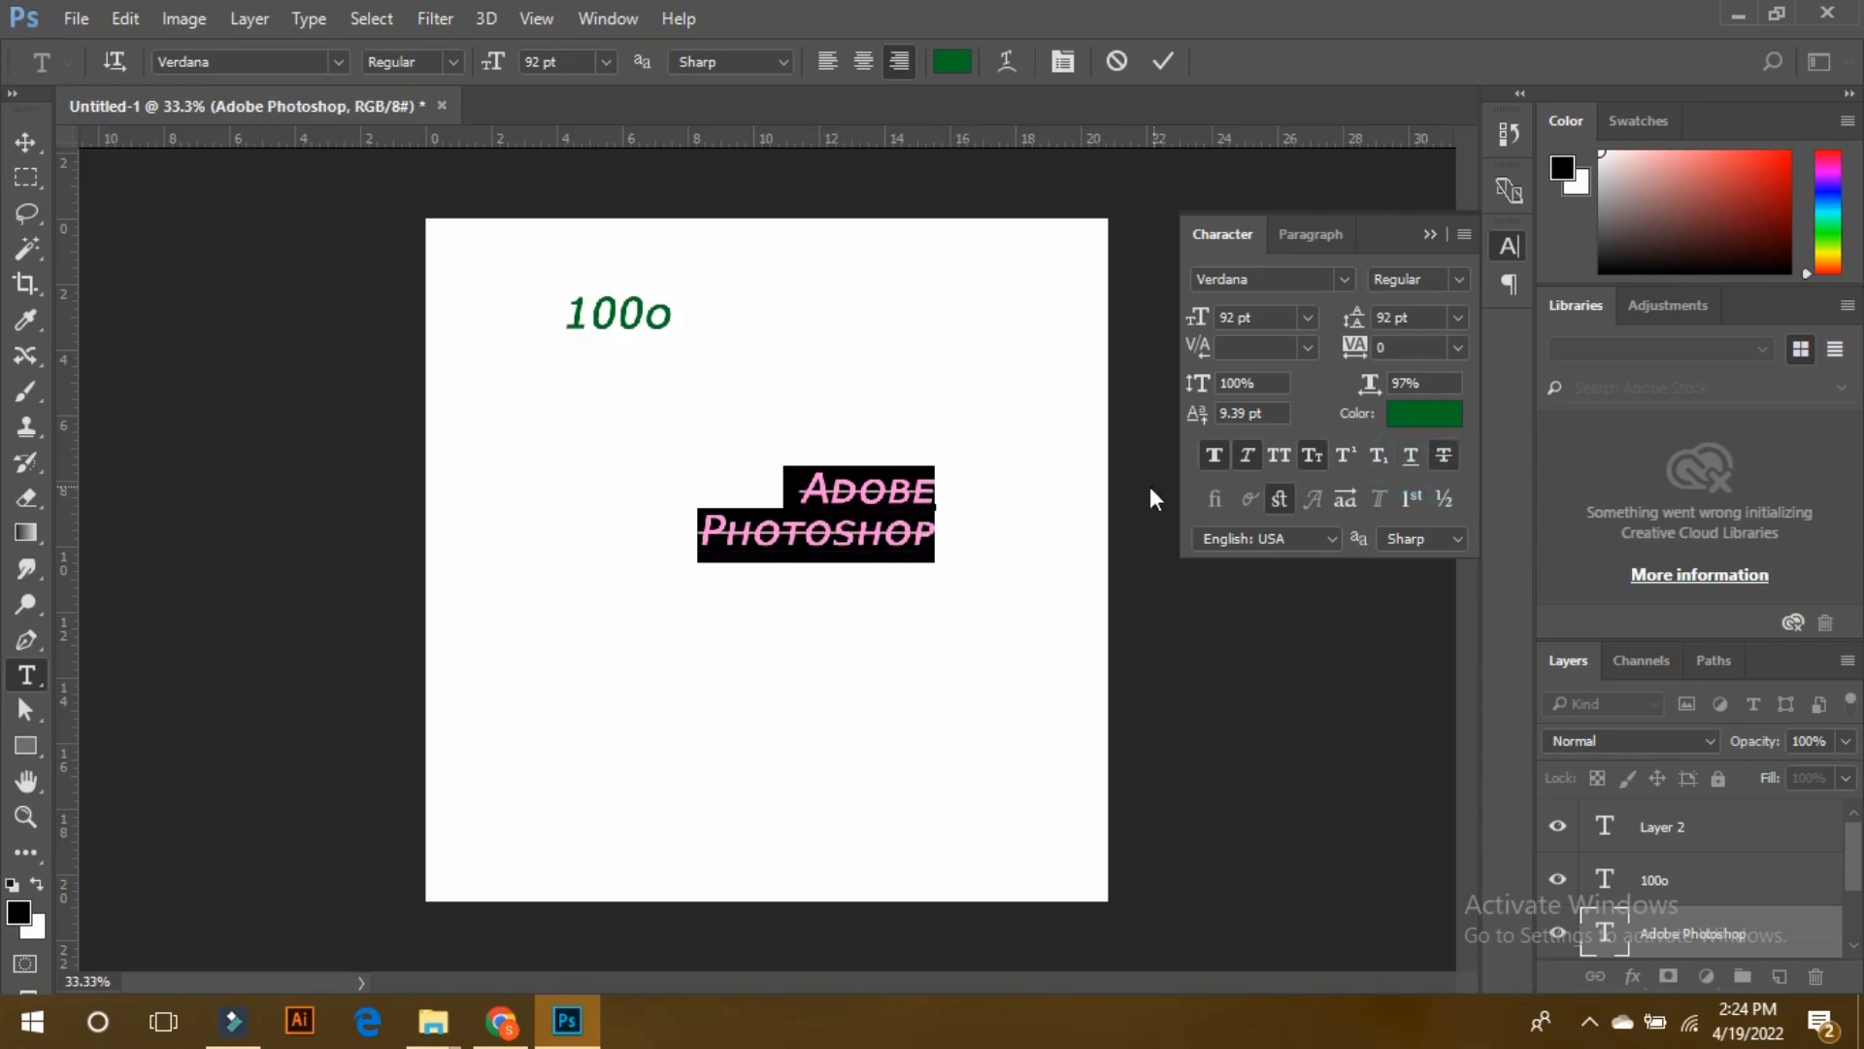
- Set the struck-through Adobe Photoshop text to all caps and superscript, and turn off its faux bold
click(1280, 453)
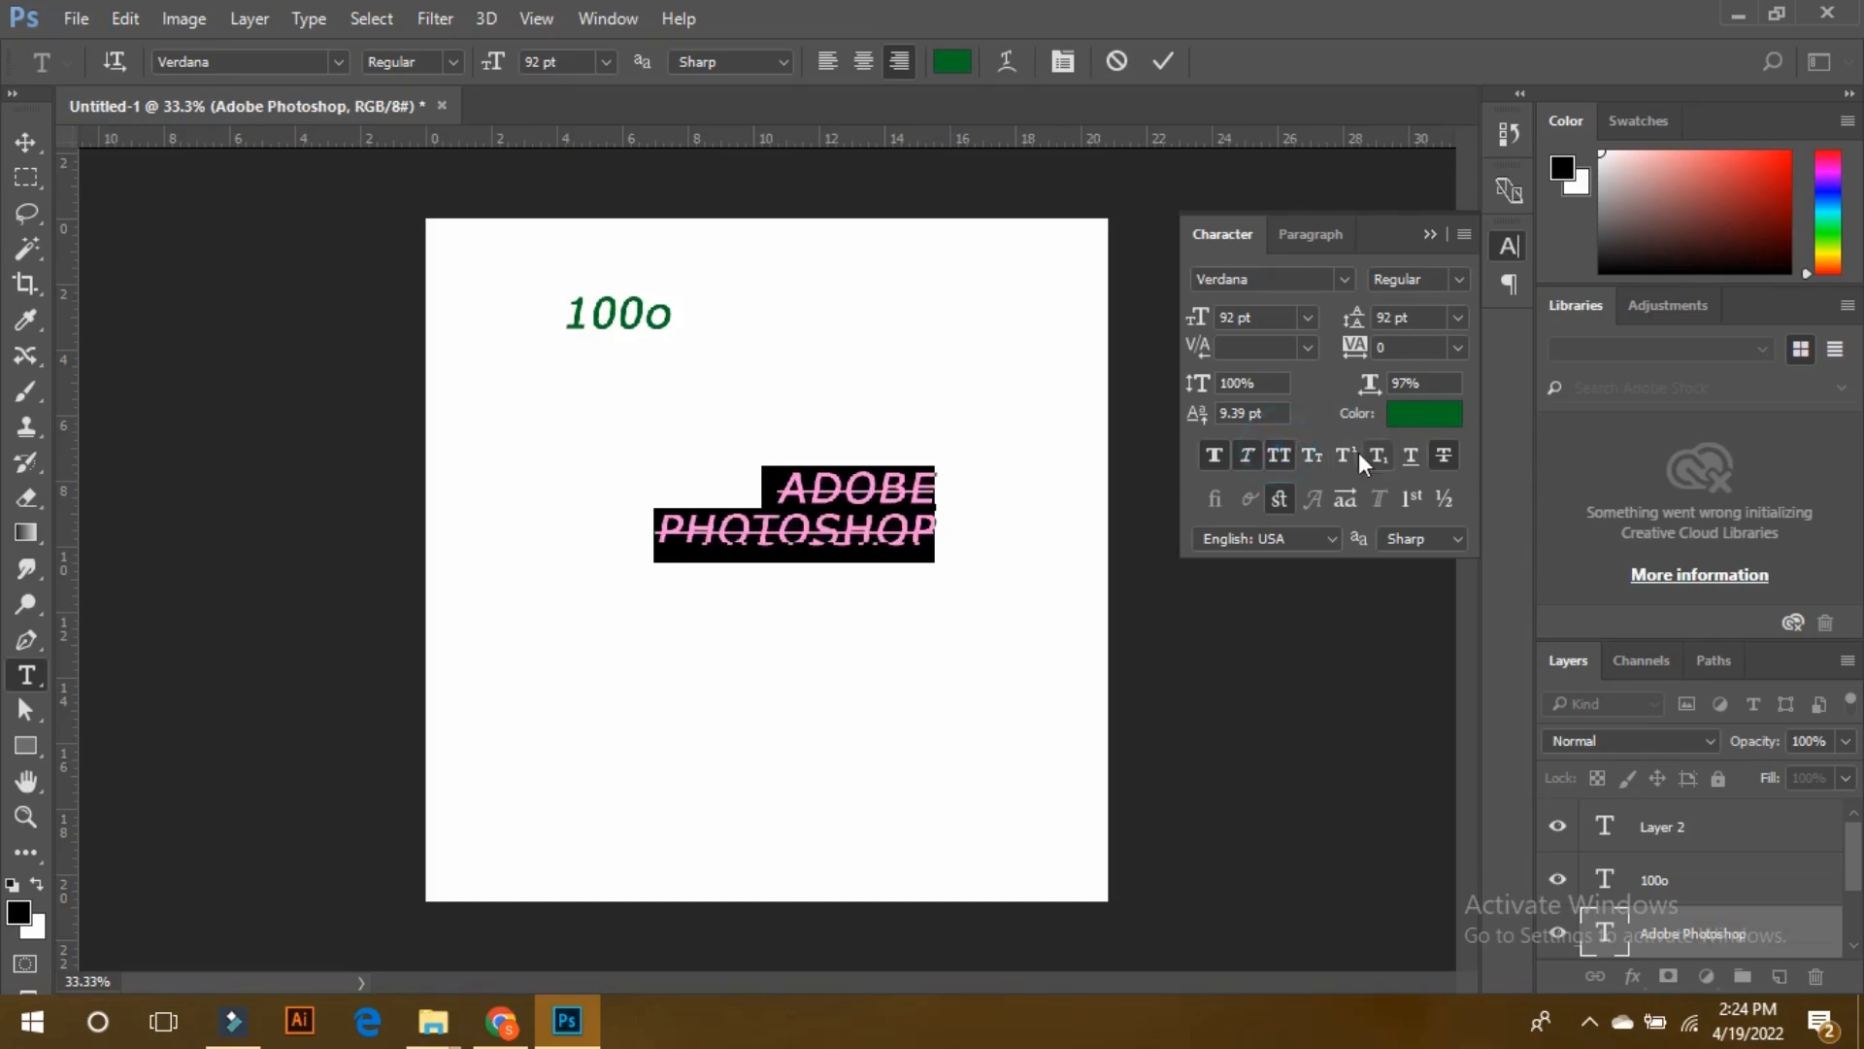
click(1346, 455)
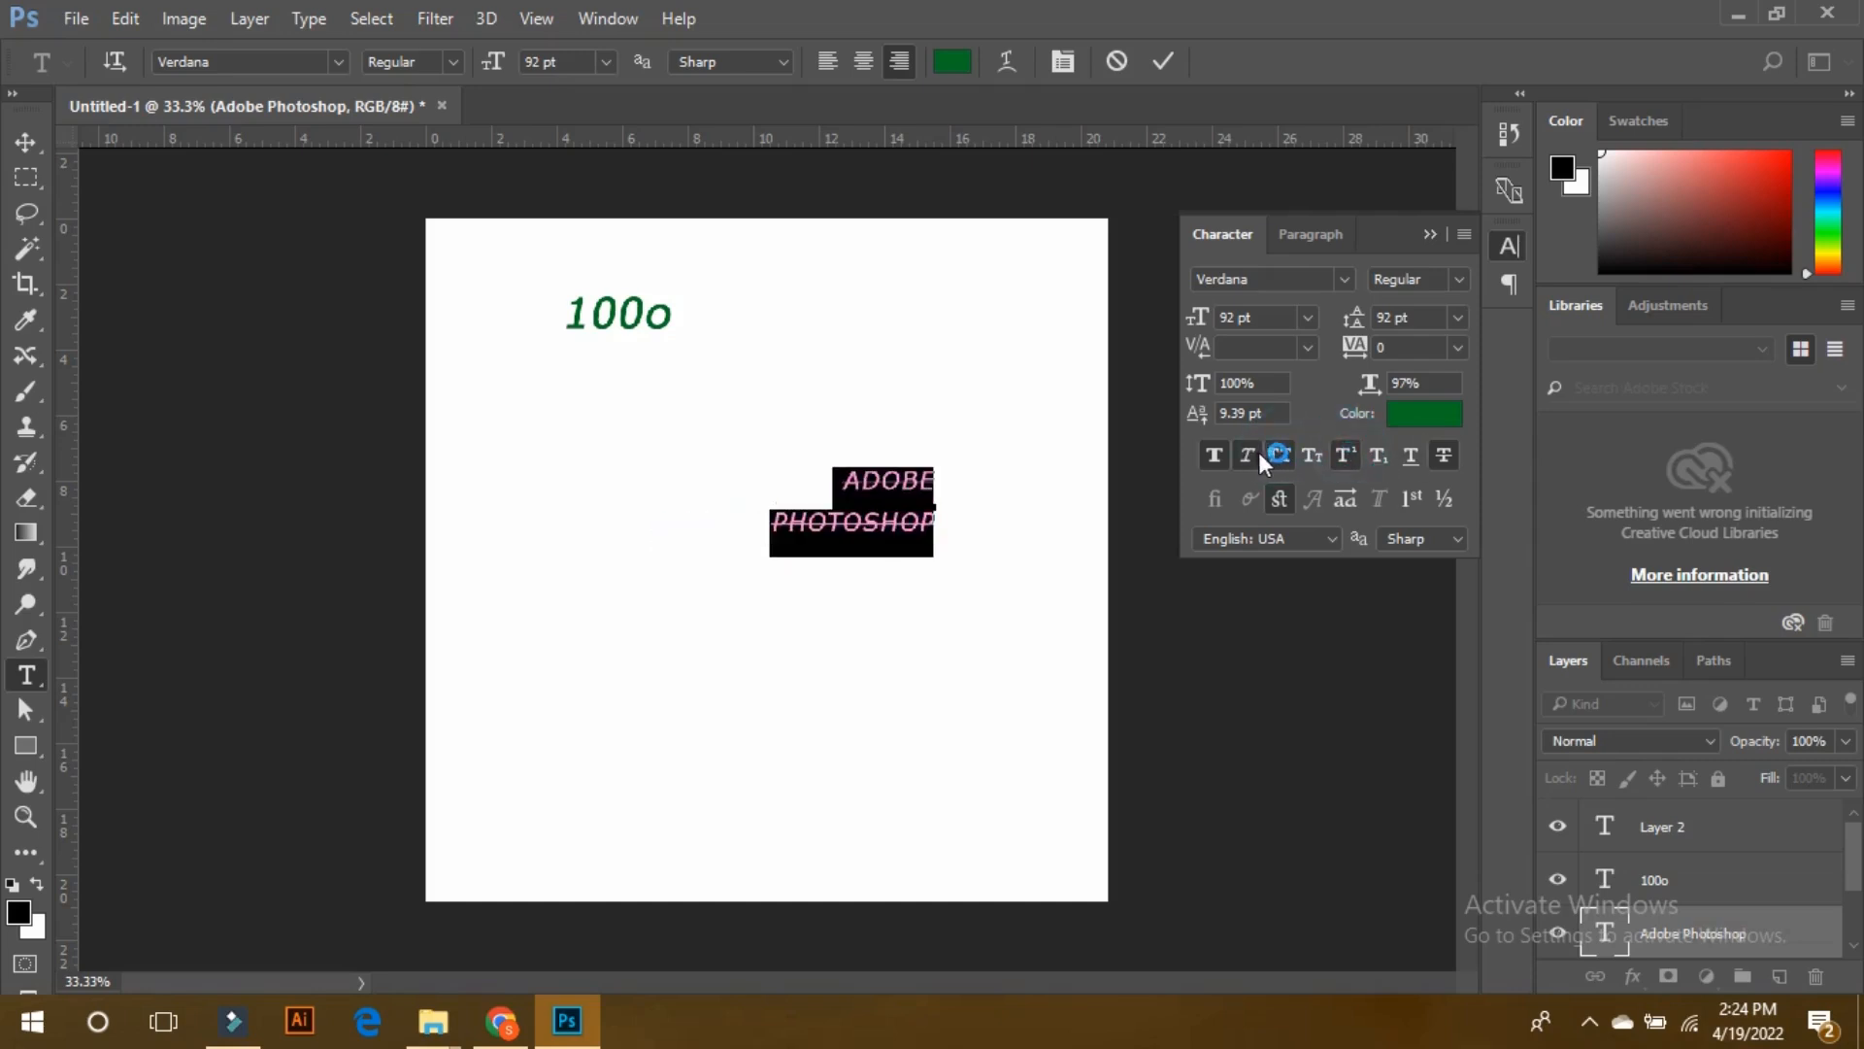
click(1221, 453)
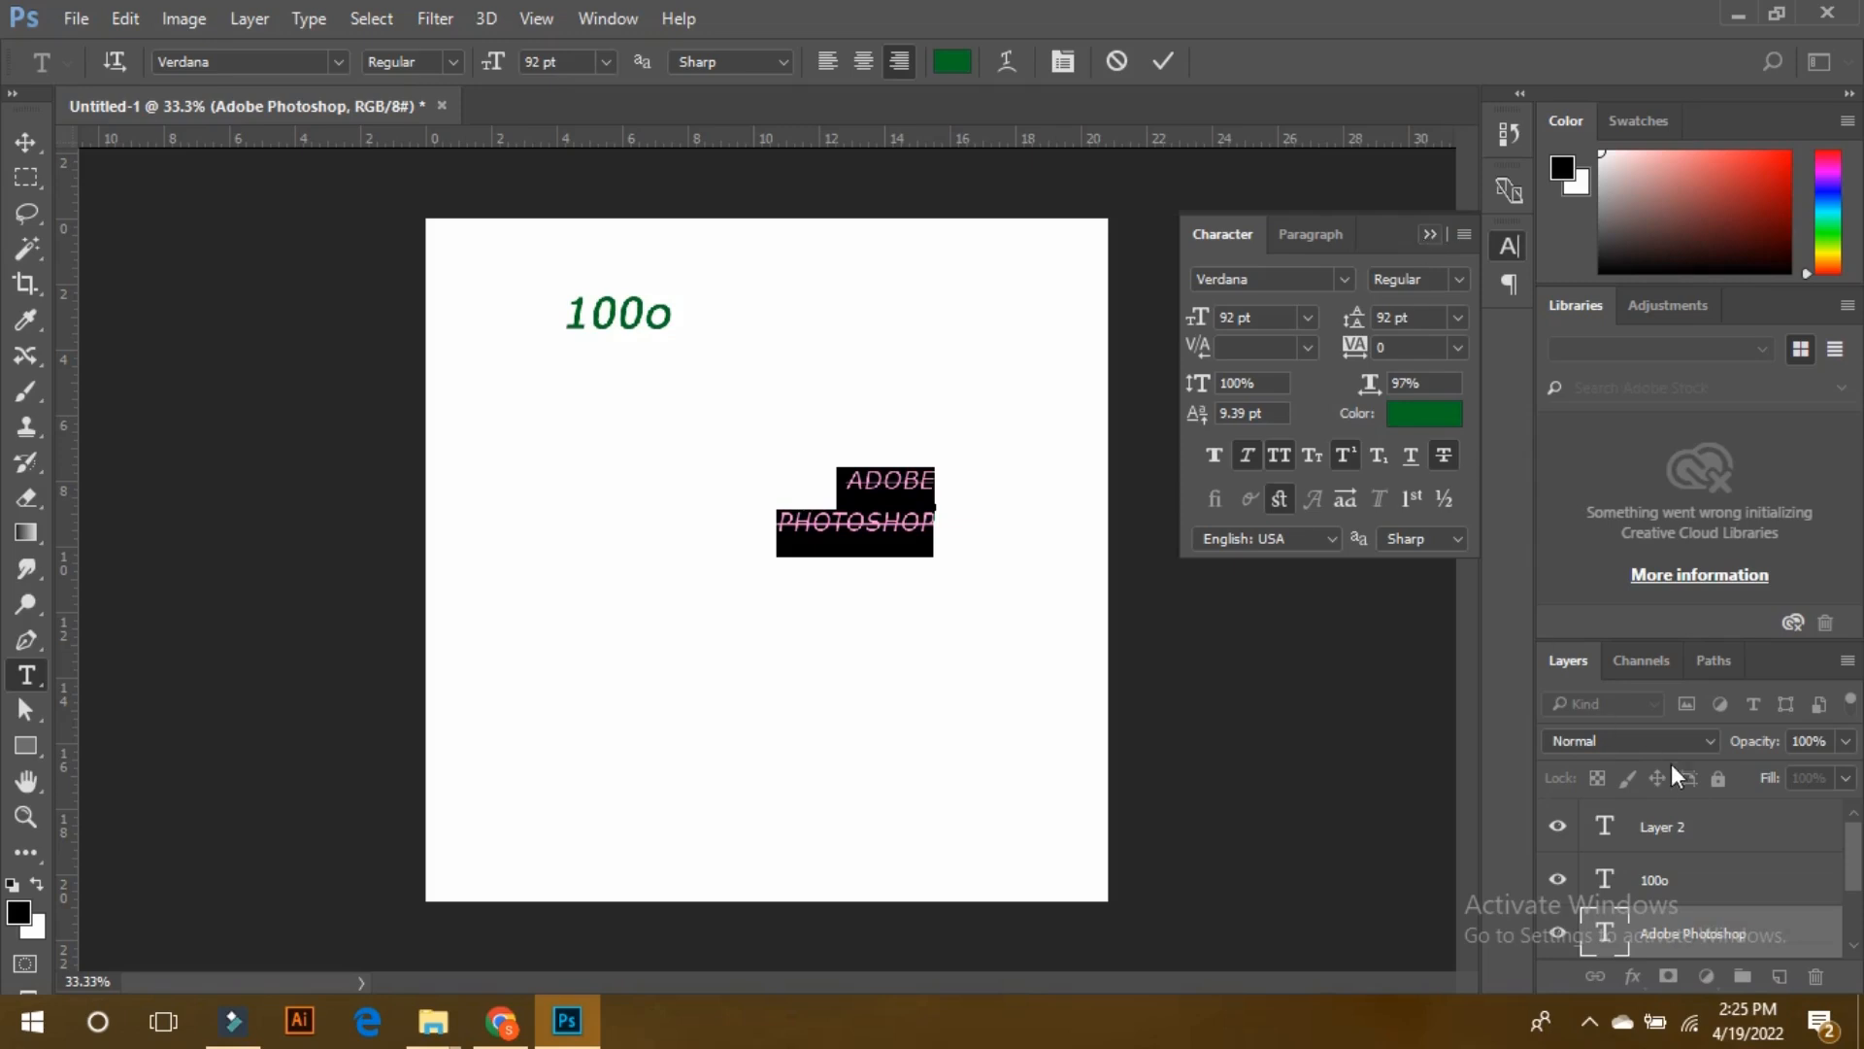
- Select all the text layers from Layer 2 through Layer 1 and delete them, keeping only the background
click(1672, 827)
scroll(1675, 827, down, 2)
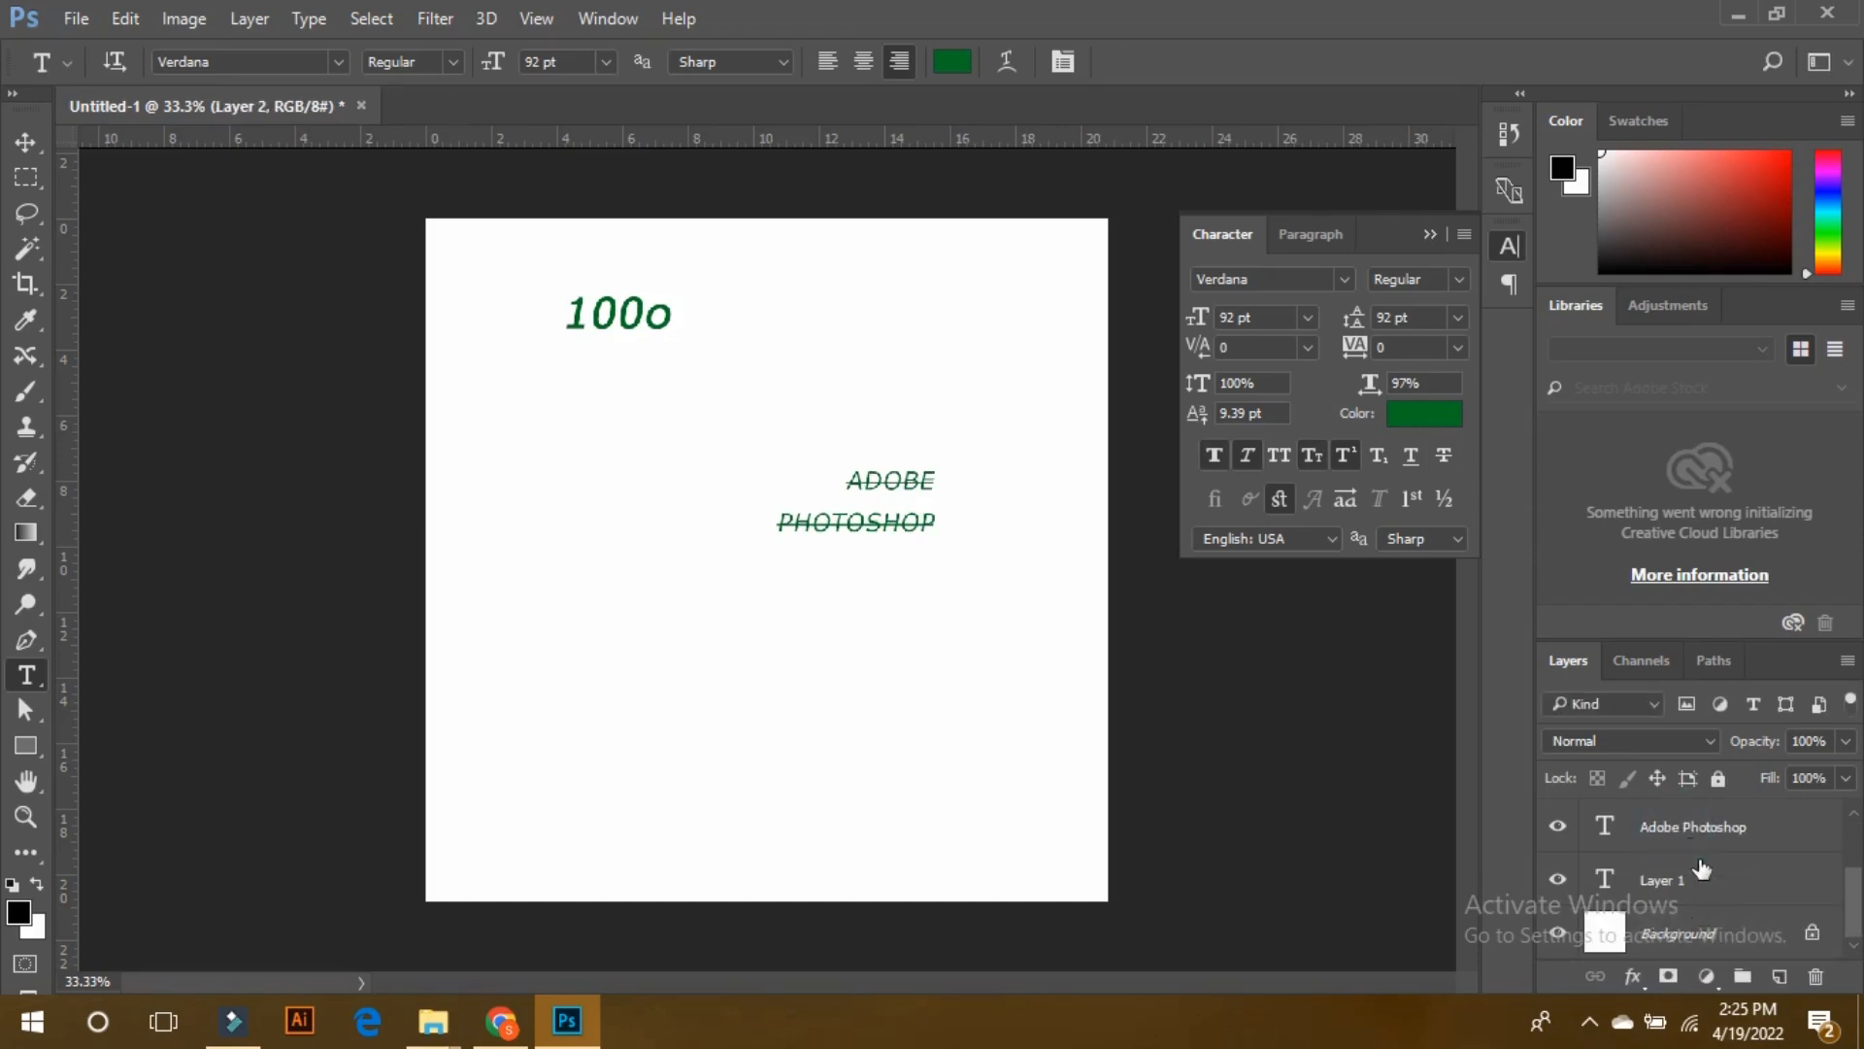
shift+click(1700, 859)
key(Delete)
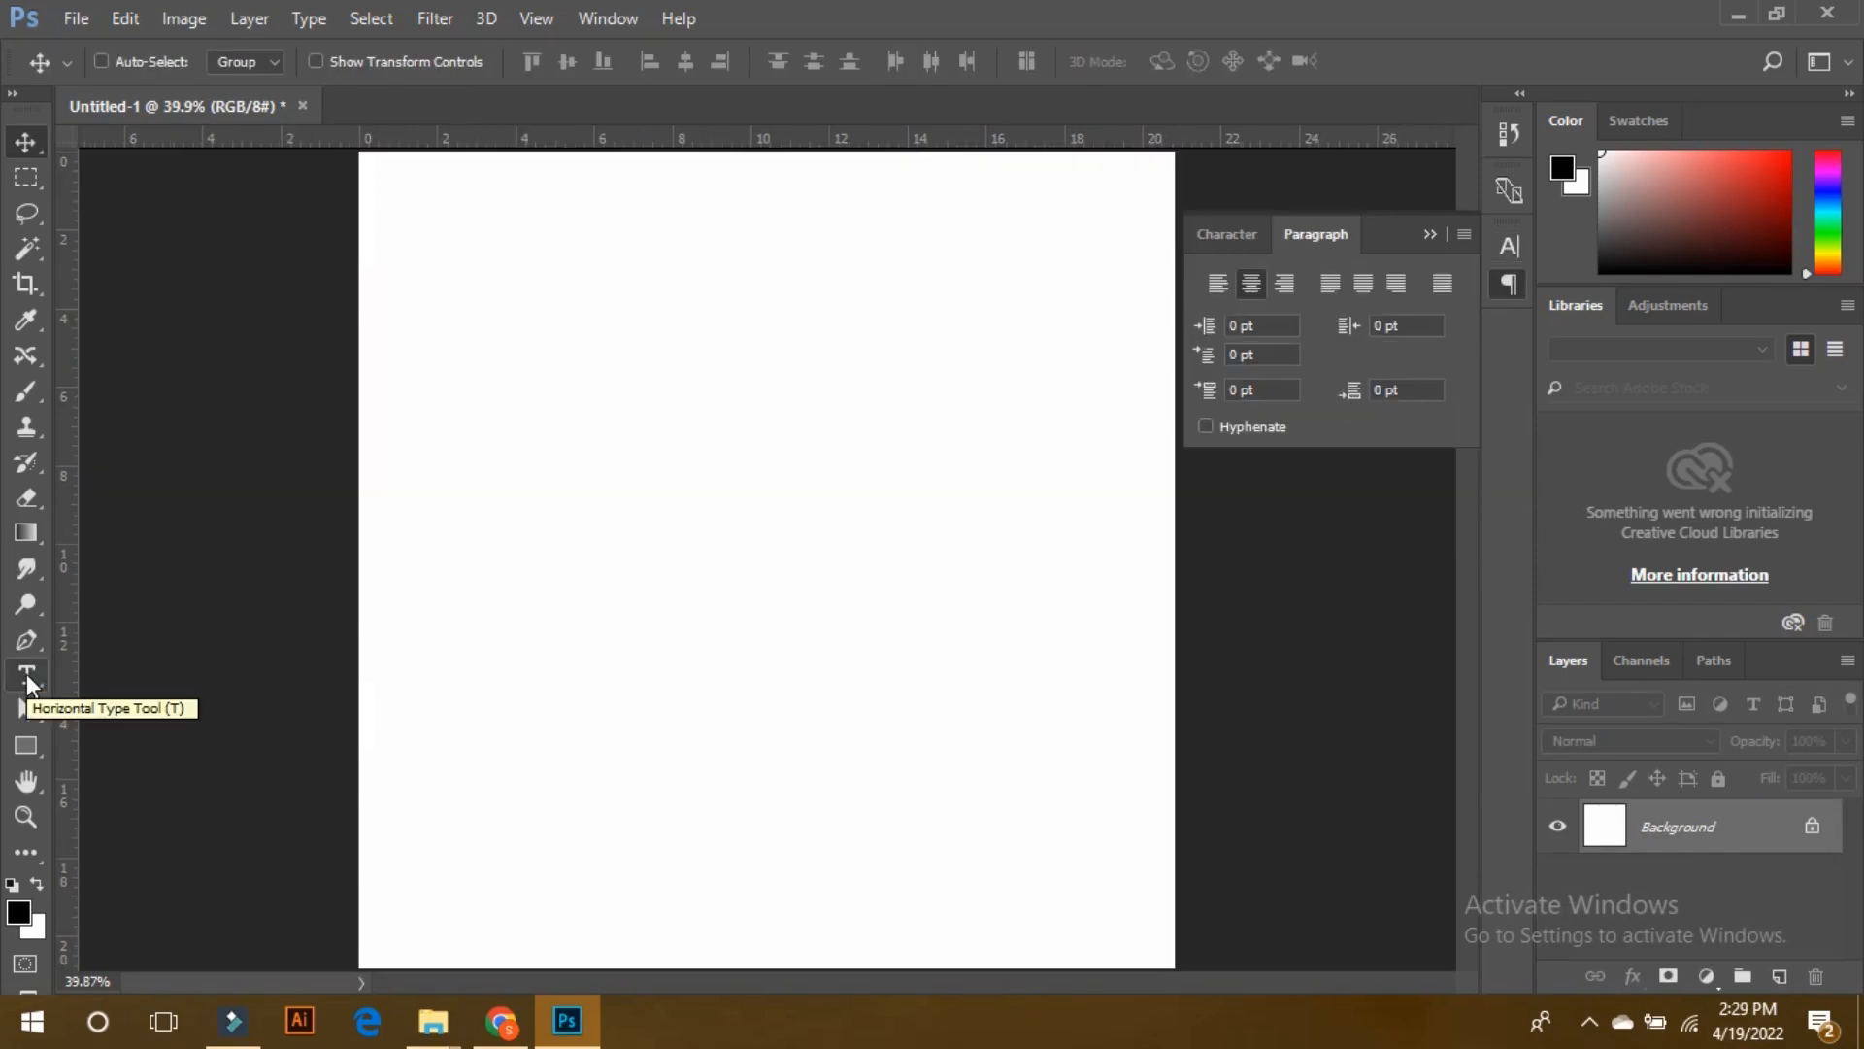
- Draw a paragraph text box over most of the canvas and fill it with the lipsum.com passage beginning "It is a long established fact"
click(24, 677)
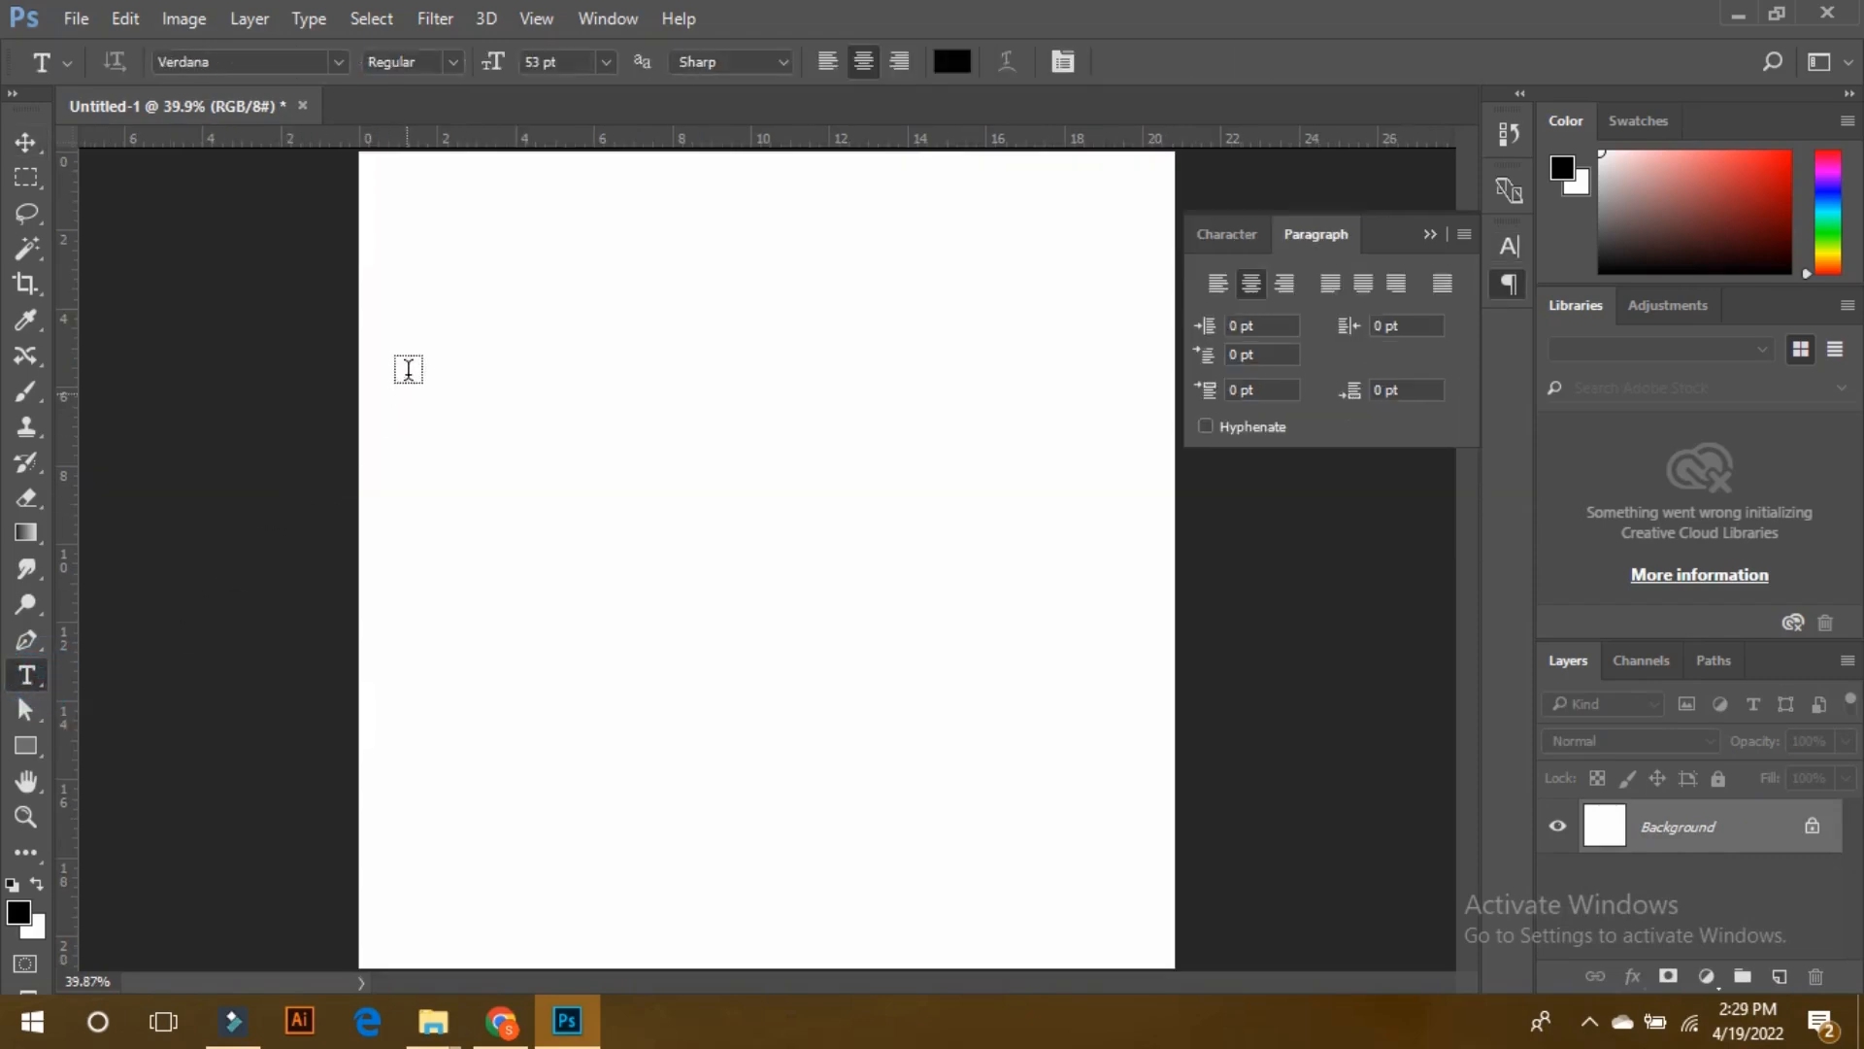
drag(424, 236, 1145, 825)
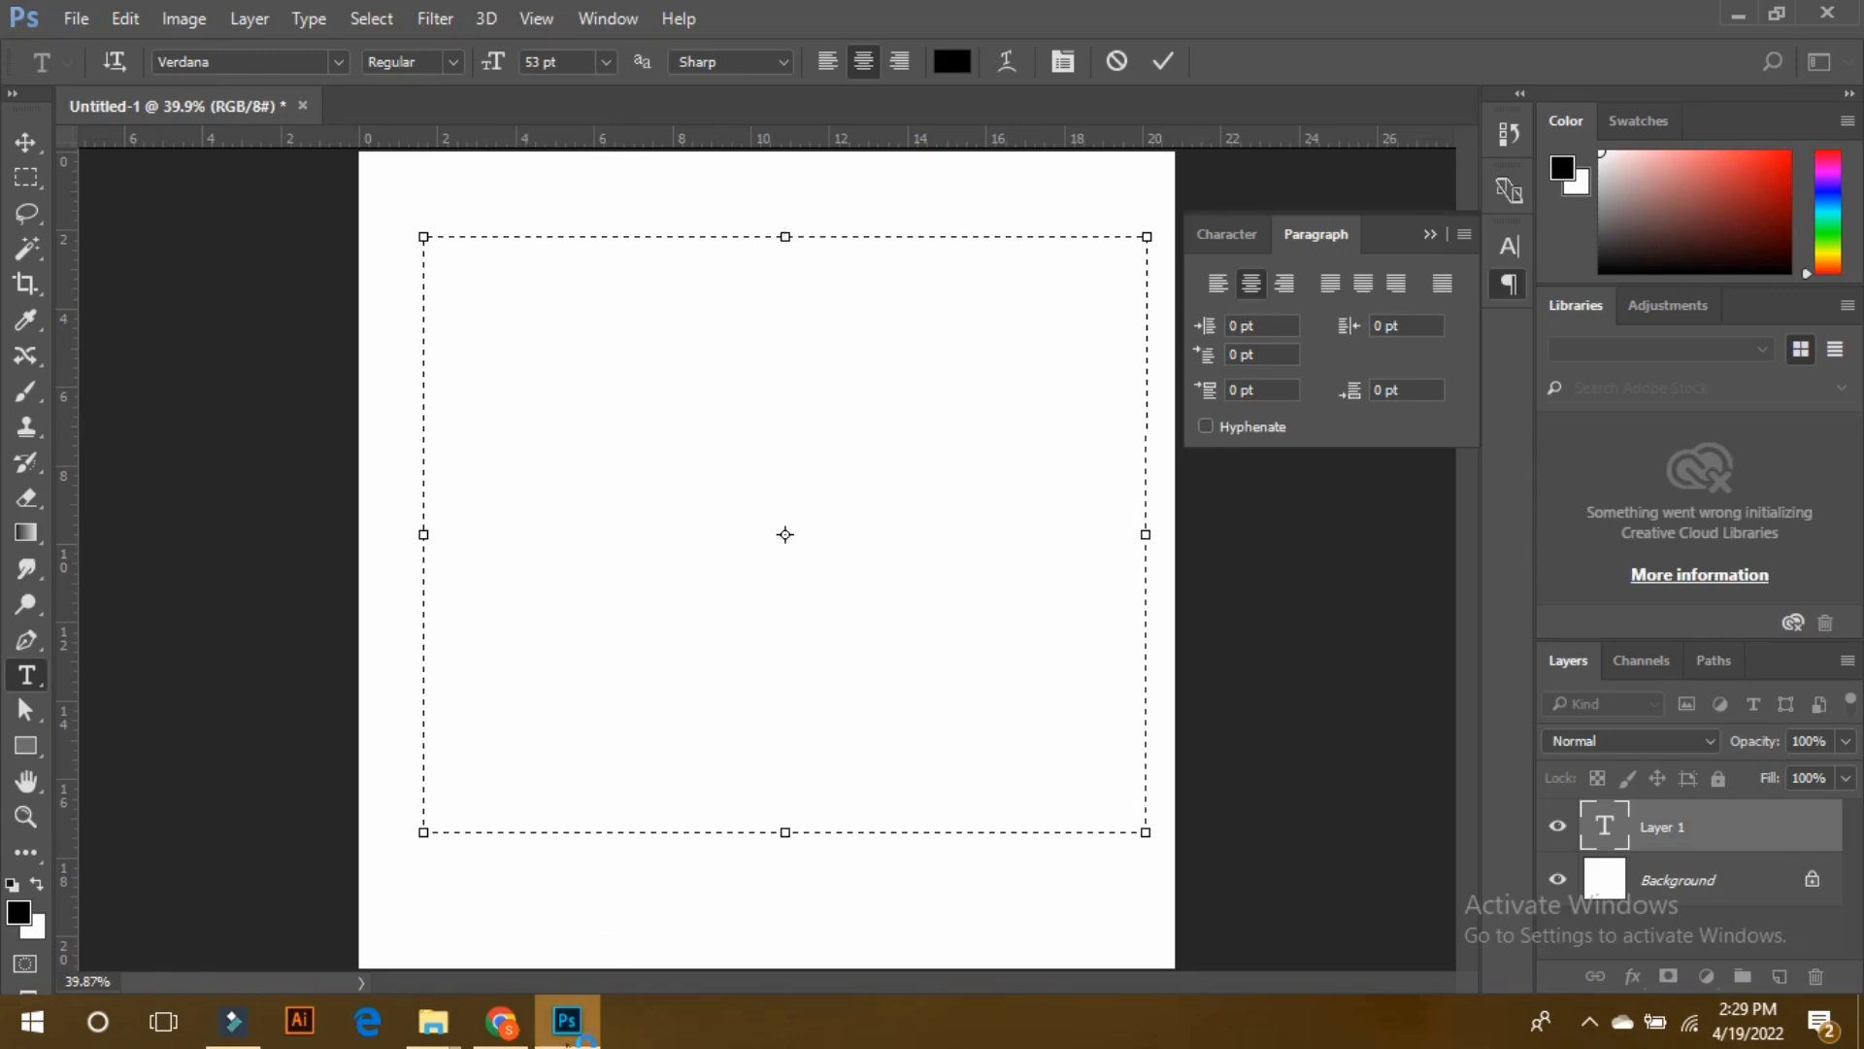
click(501, 1019)
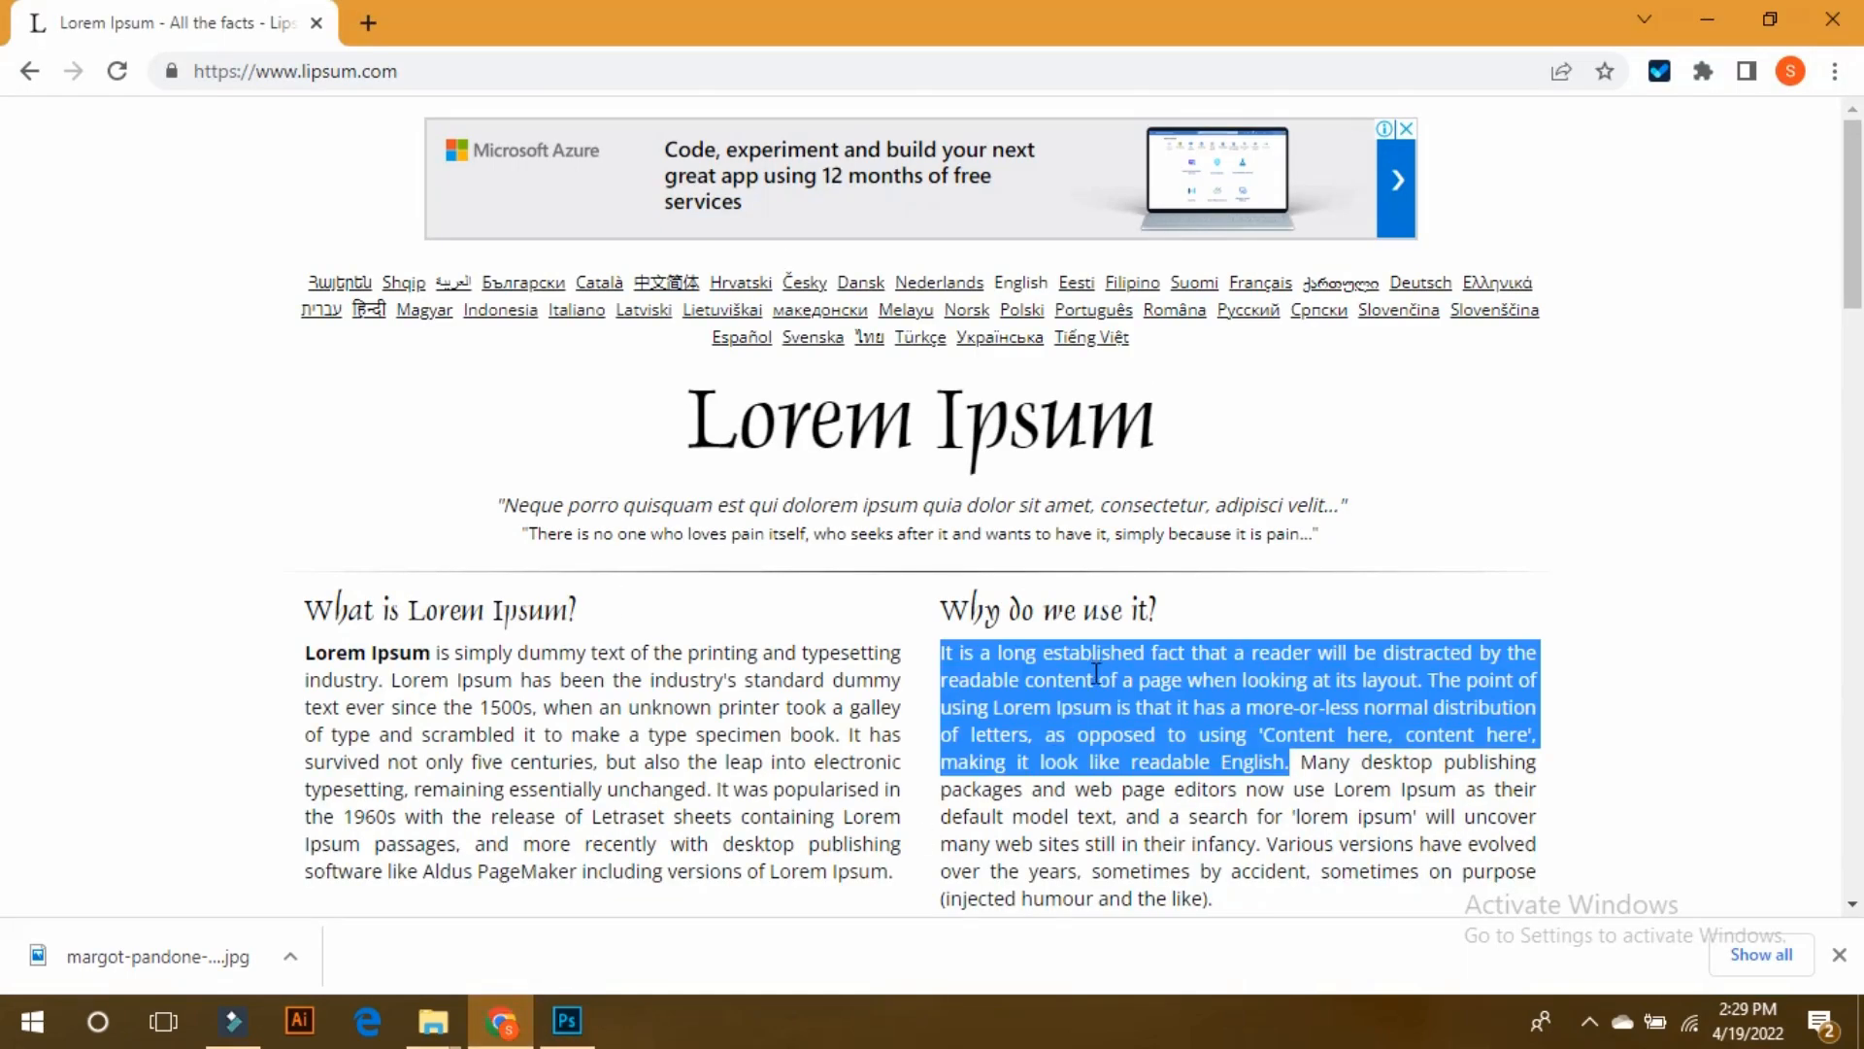
click(567, 1020)
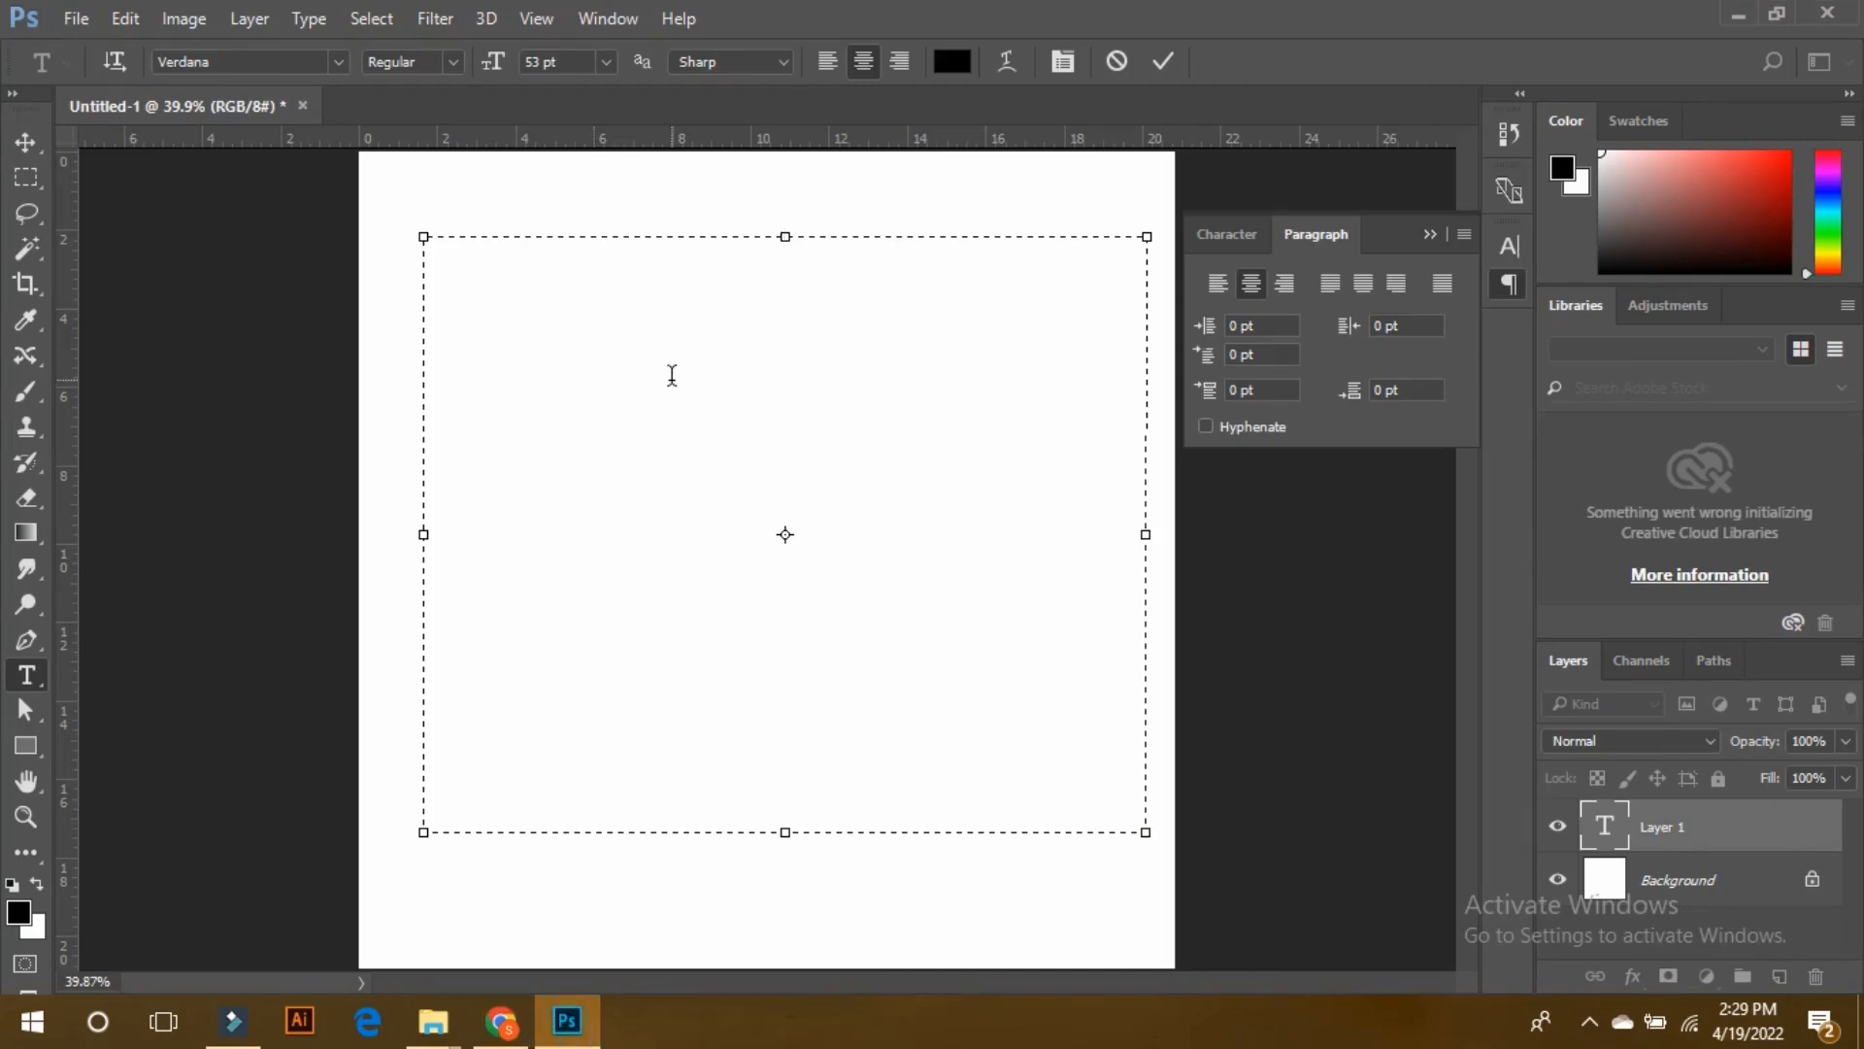
text(It is a long established fact that a reader will be distracted by the readable content of a page when looking at its layout. The point of using Lorem Ipsum is that it has a more-or-less normal distribution of letters, as opposed to using 'Content here, content here', making it look like readable English.)
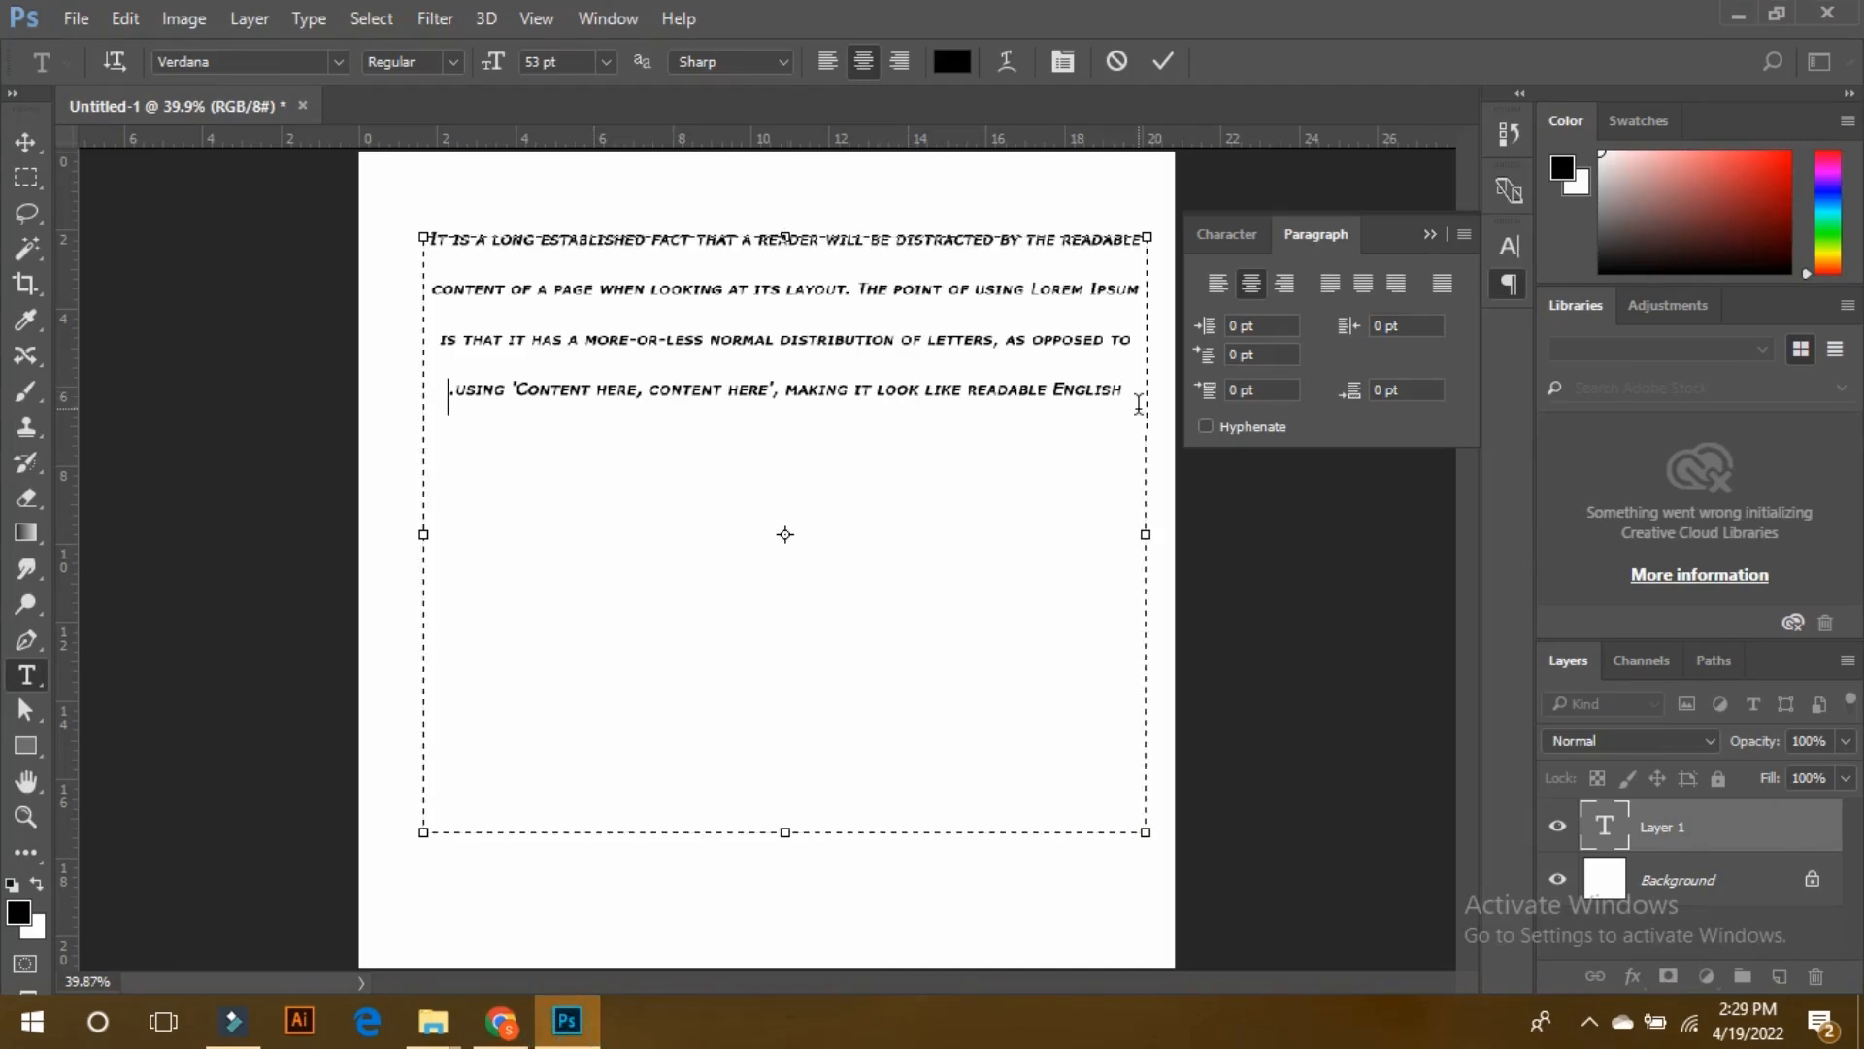
- Select the whole paragraph and set its font to Roboto Slab at a size of 100 pt
click(1124, 391)
key(ctrl+Home)
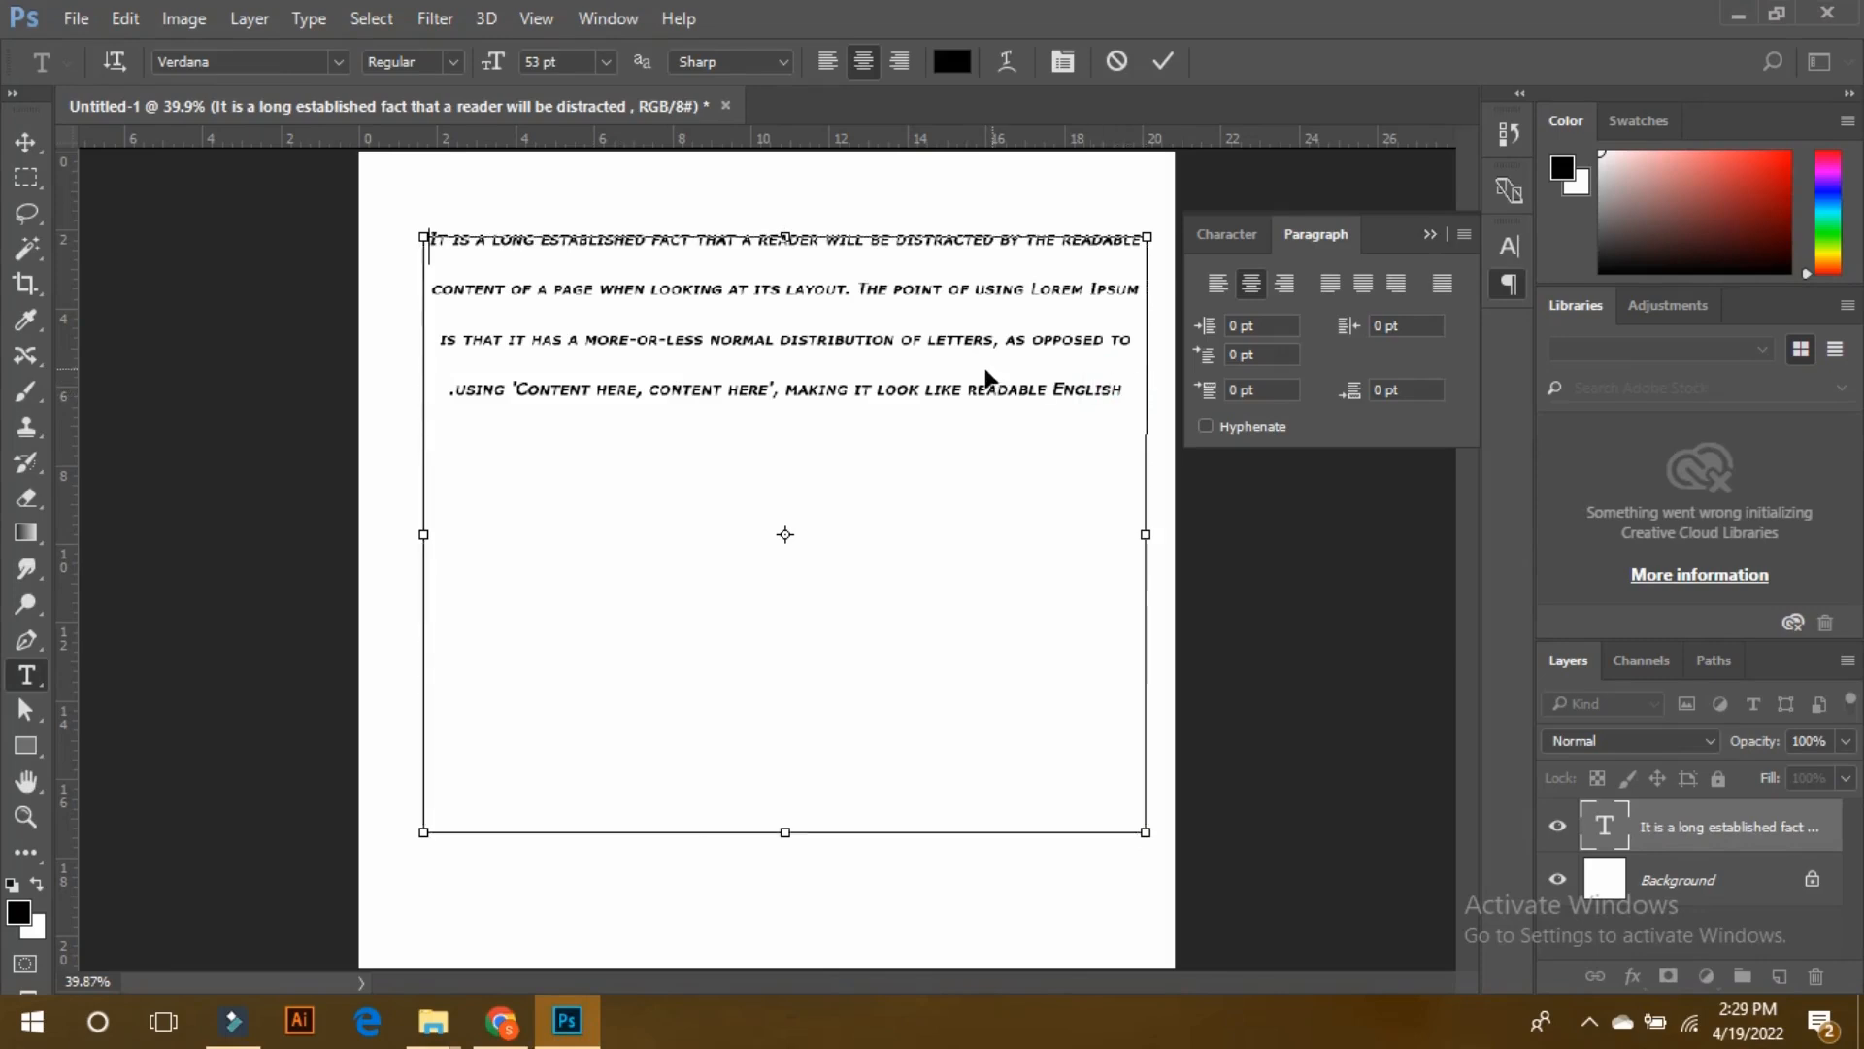
key(ctrl+a)
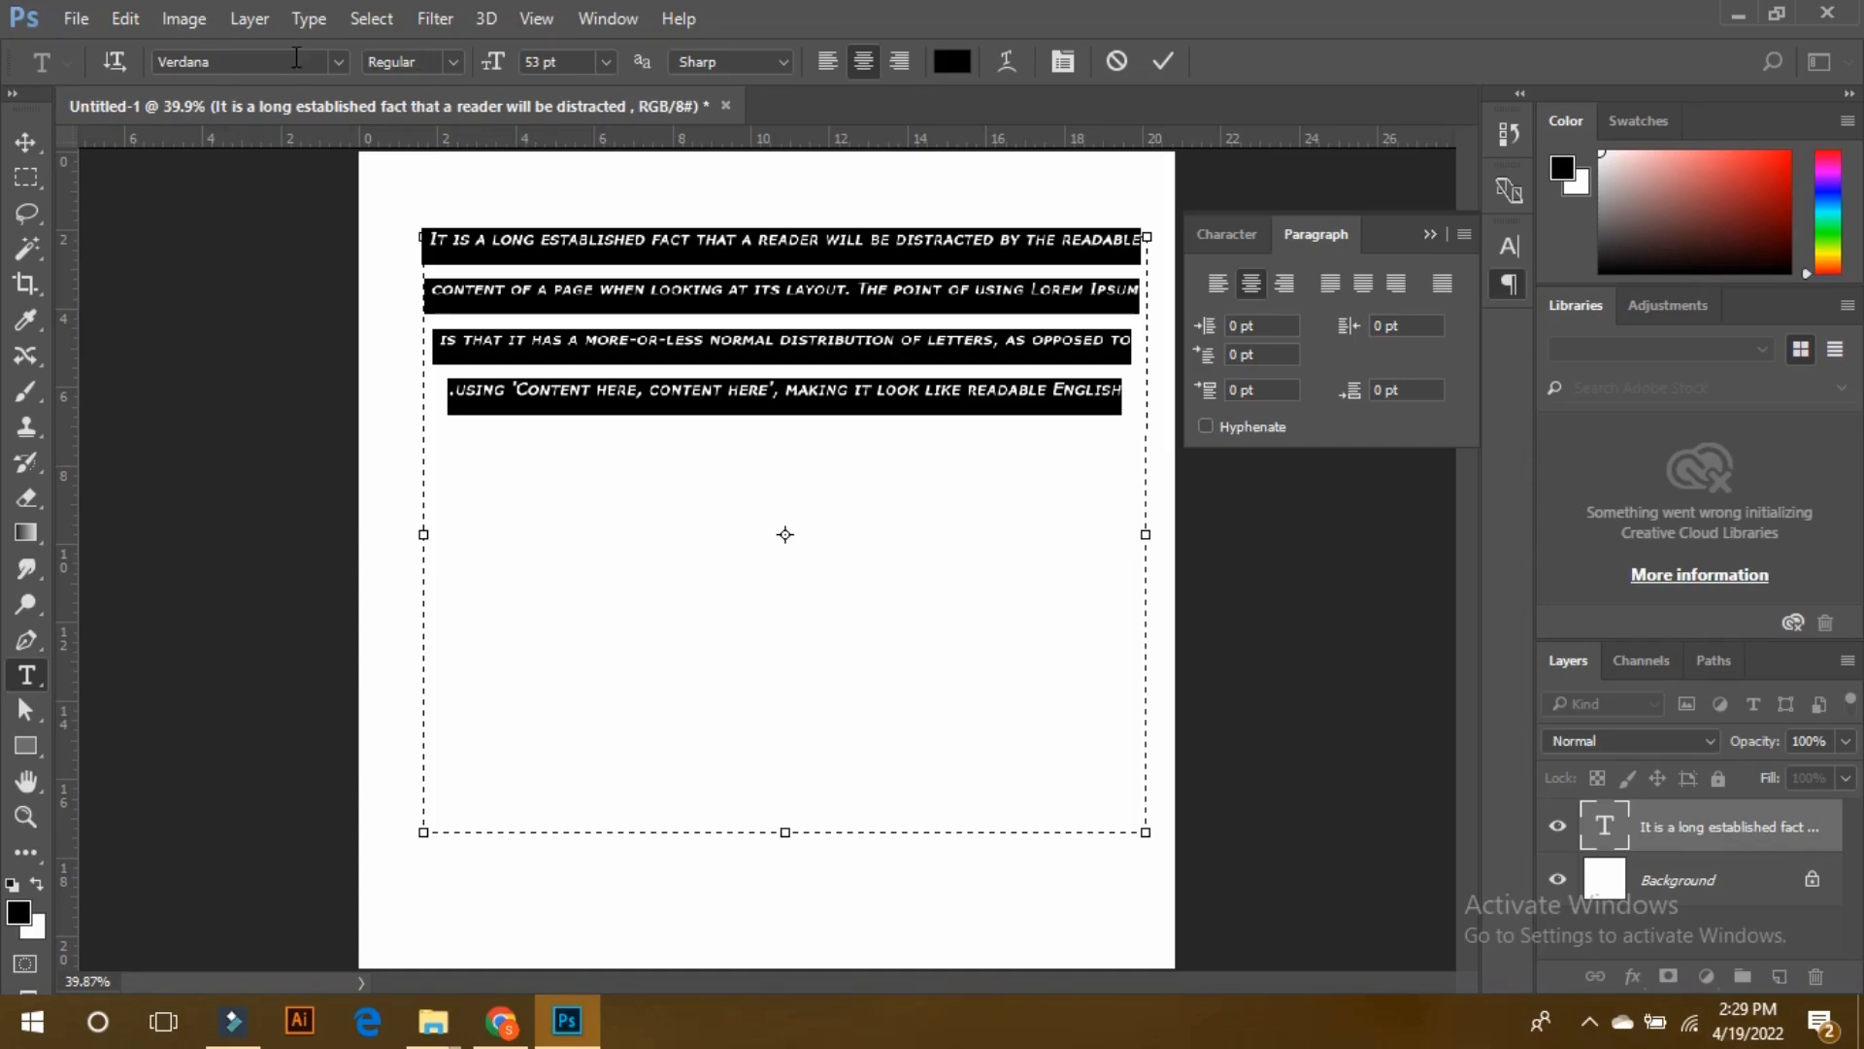
click(338, 61)
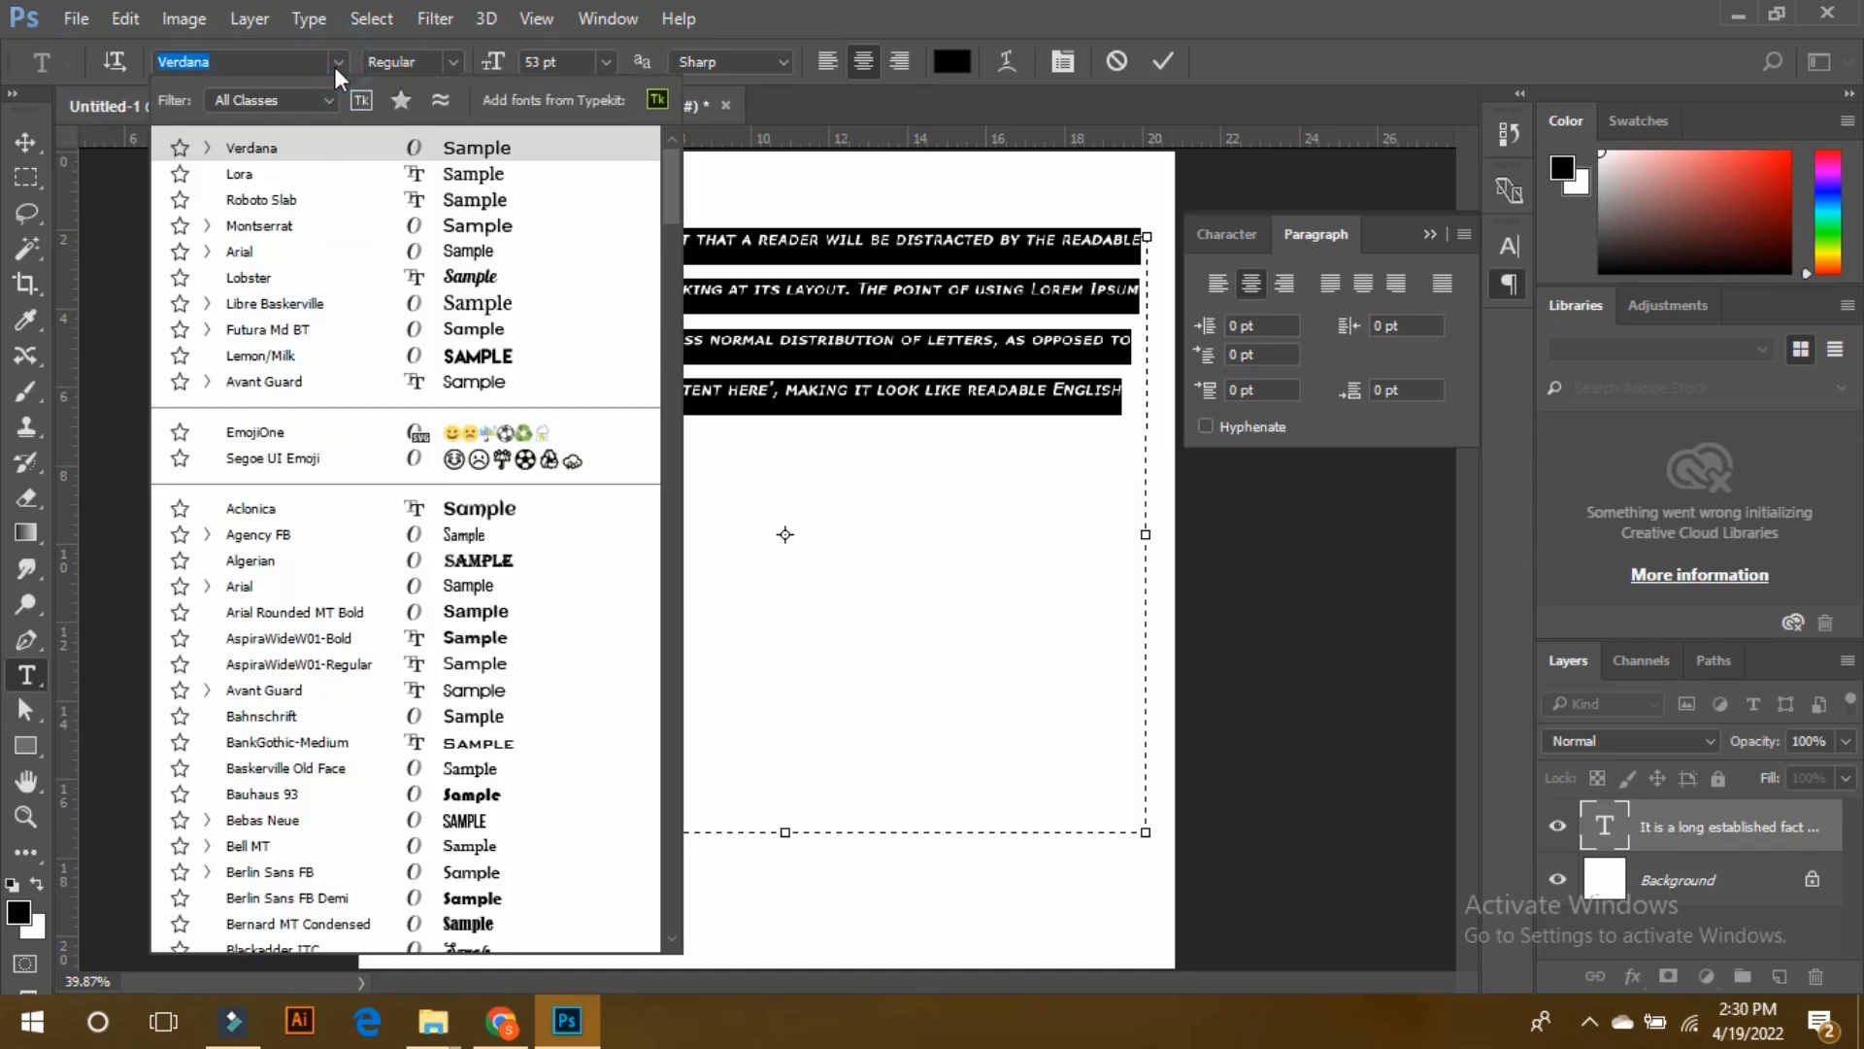
click(305, 196)
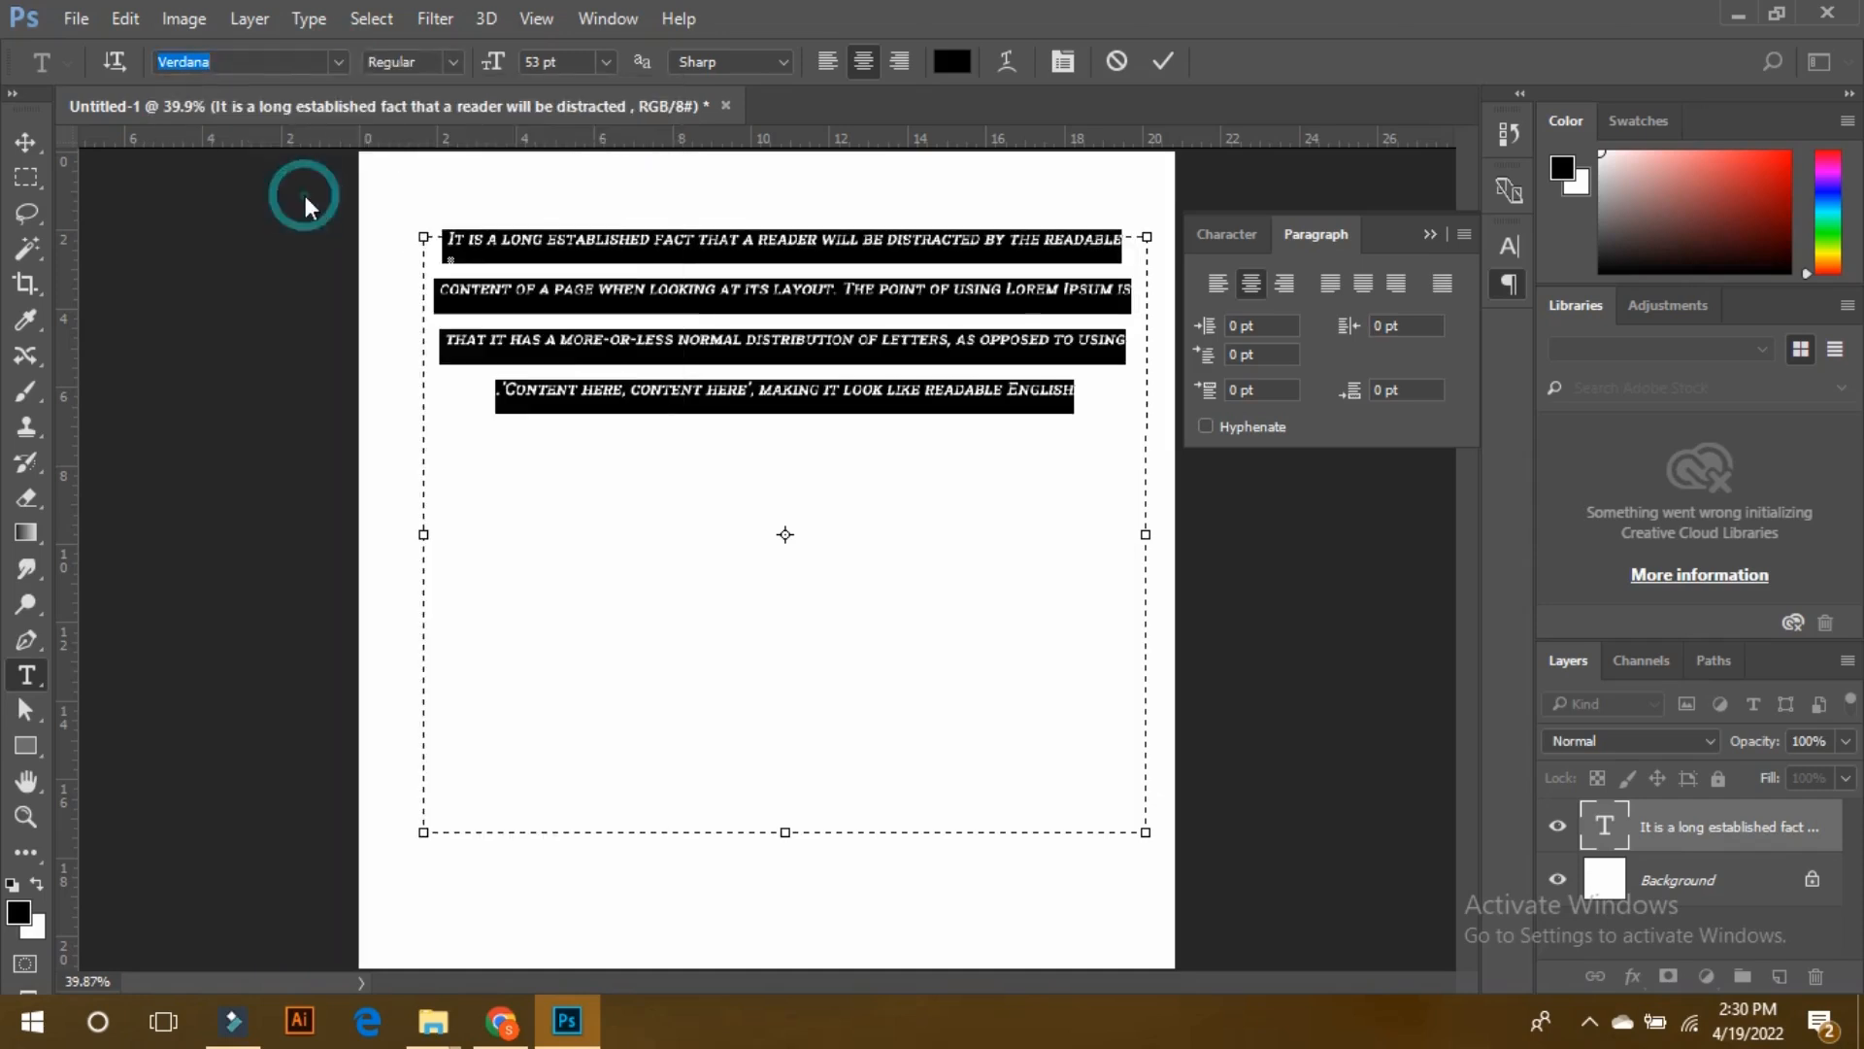
click(498, 64)
text(100)
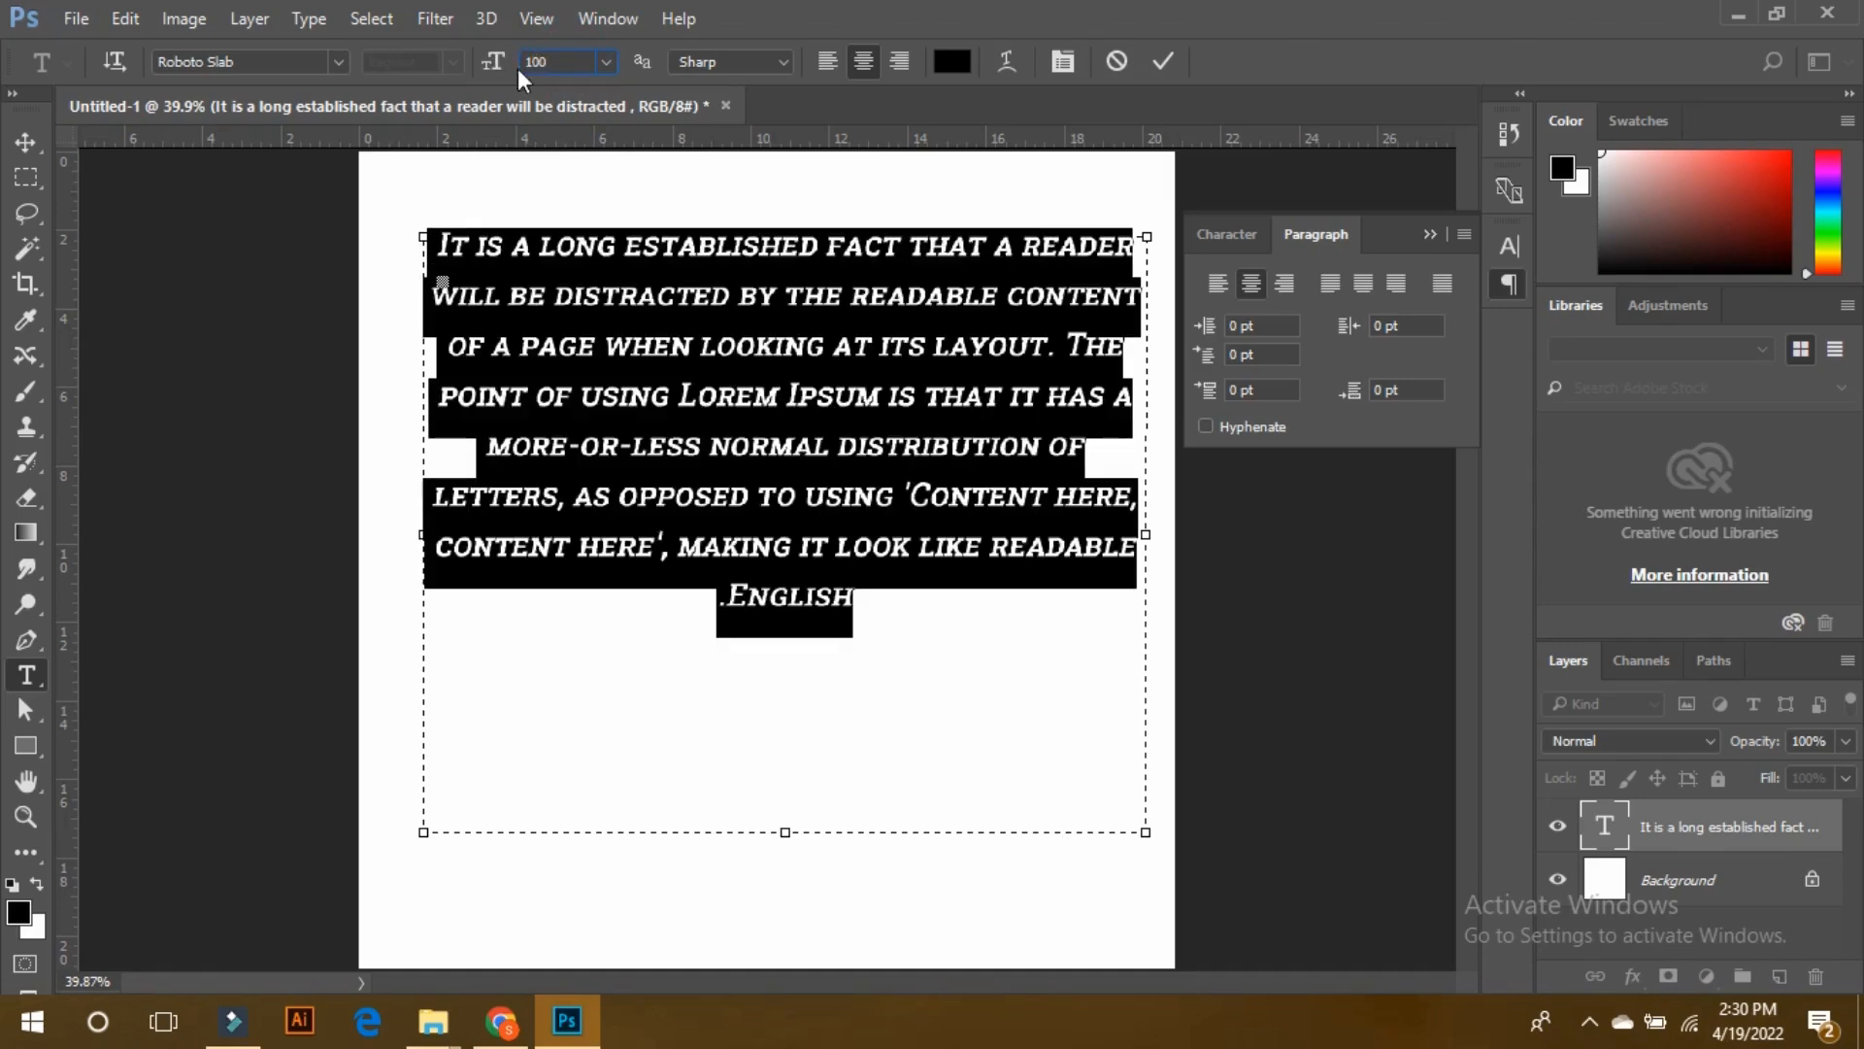
- Move the paragraph slightly down and to the left, and shorten its text box from below to just under the "content here" line
click(25, 142)
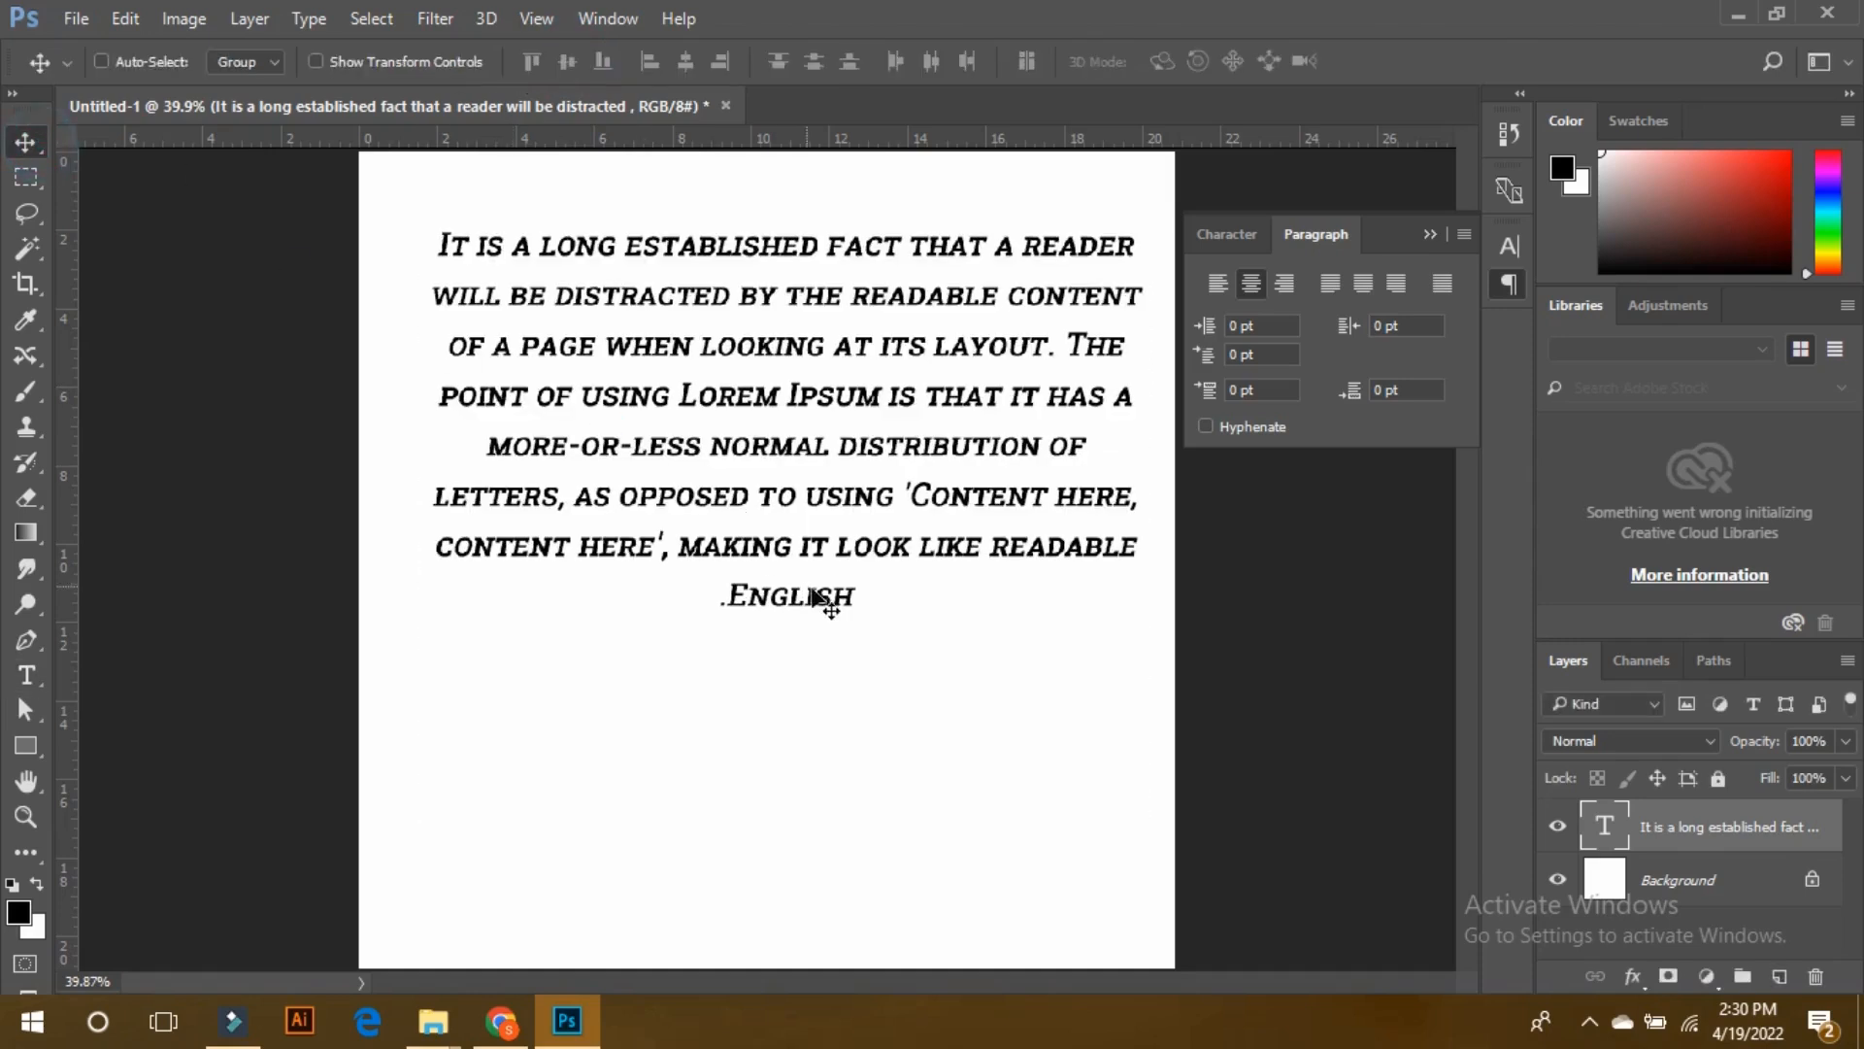
drag(808, 394, 798, 412)
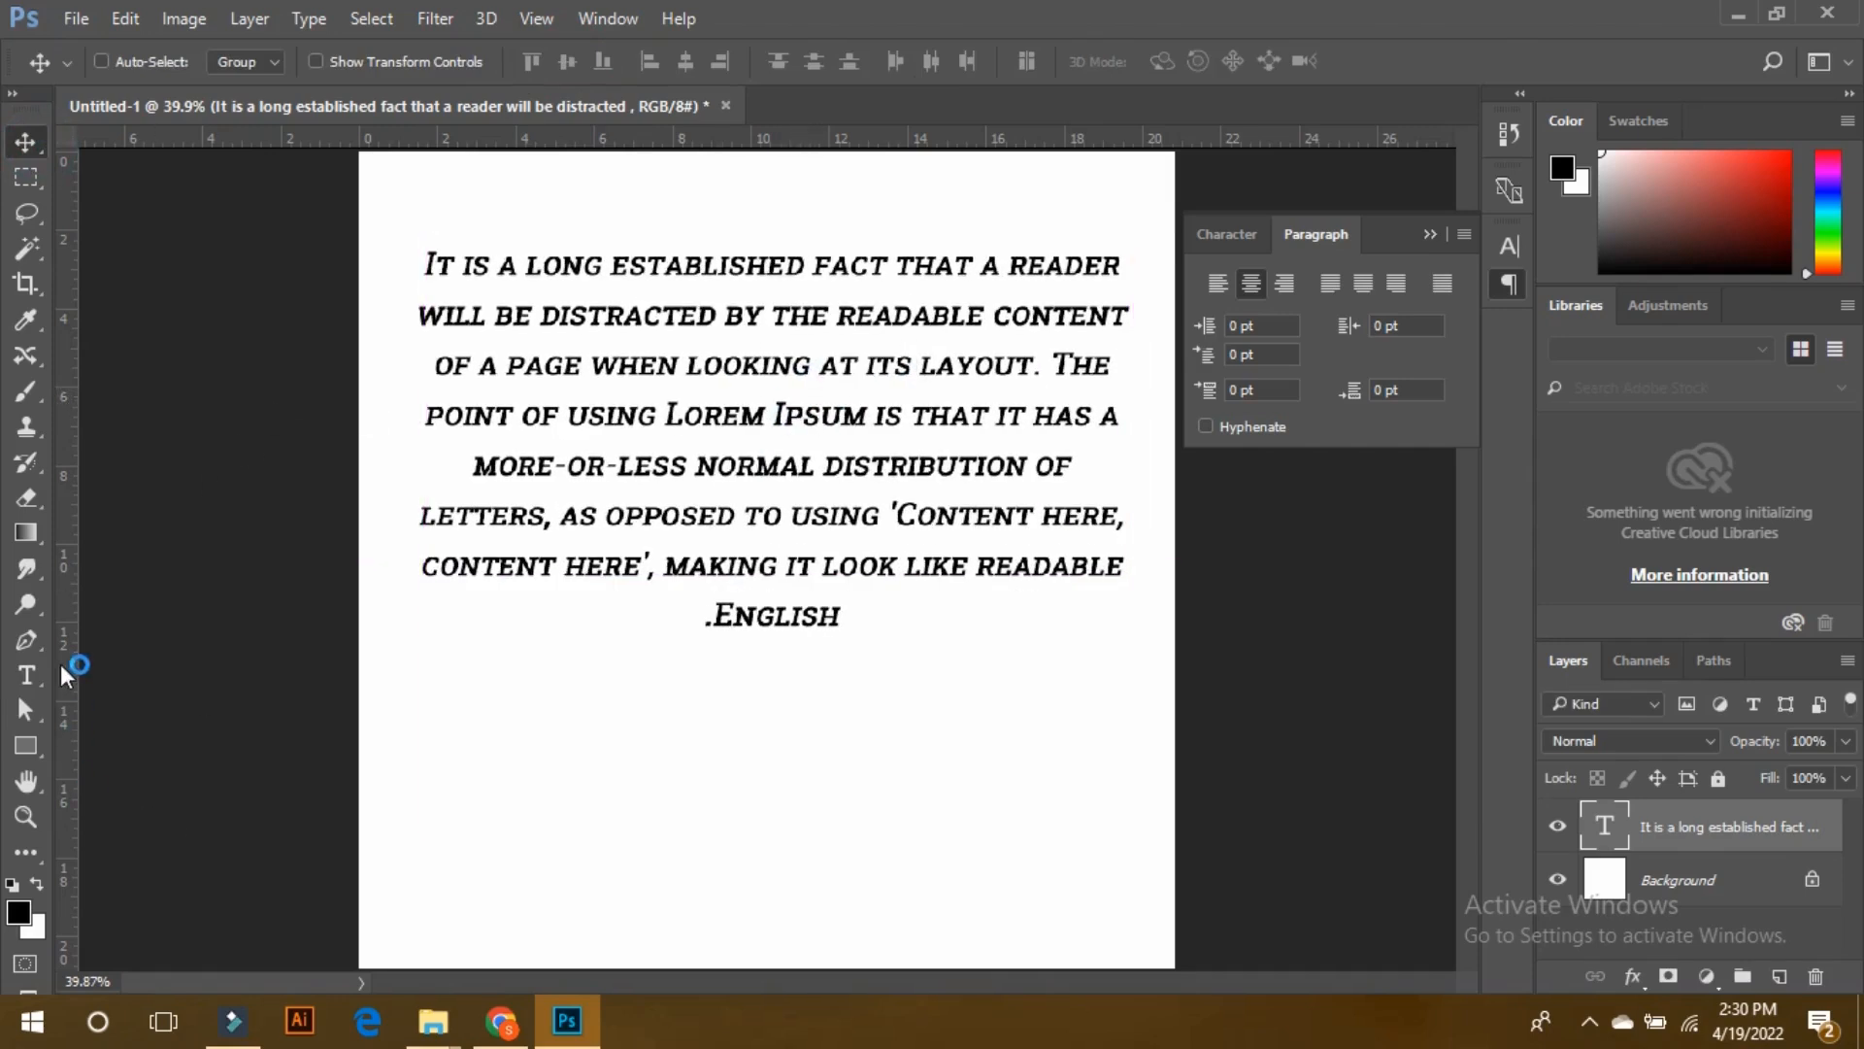
click(27, 675)
click(597, 422)
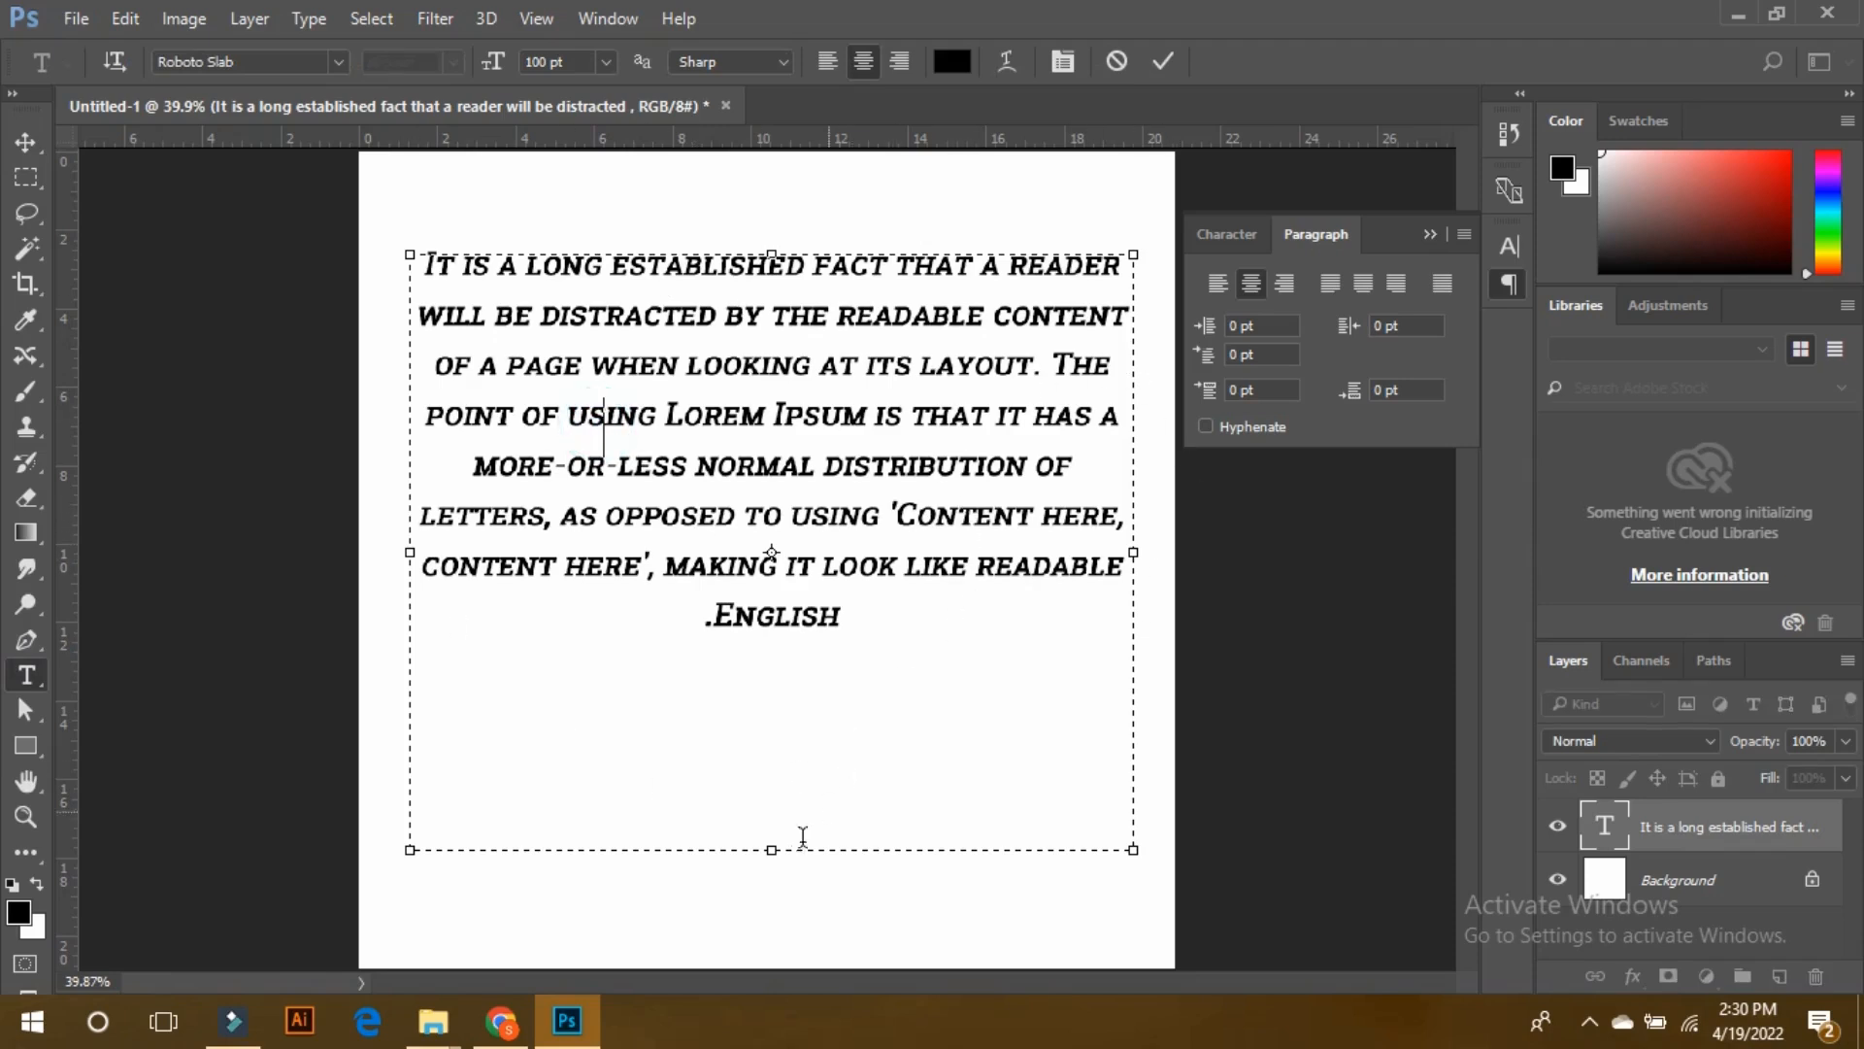
drag(764, 852, 764, 618)
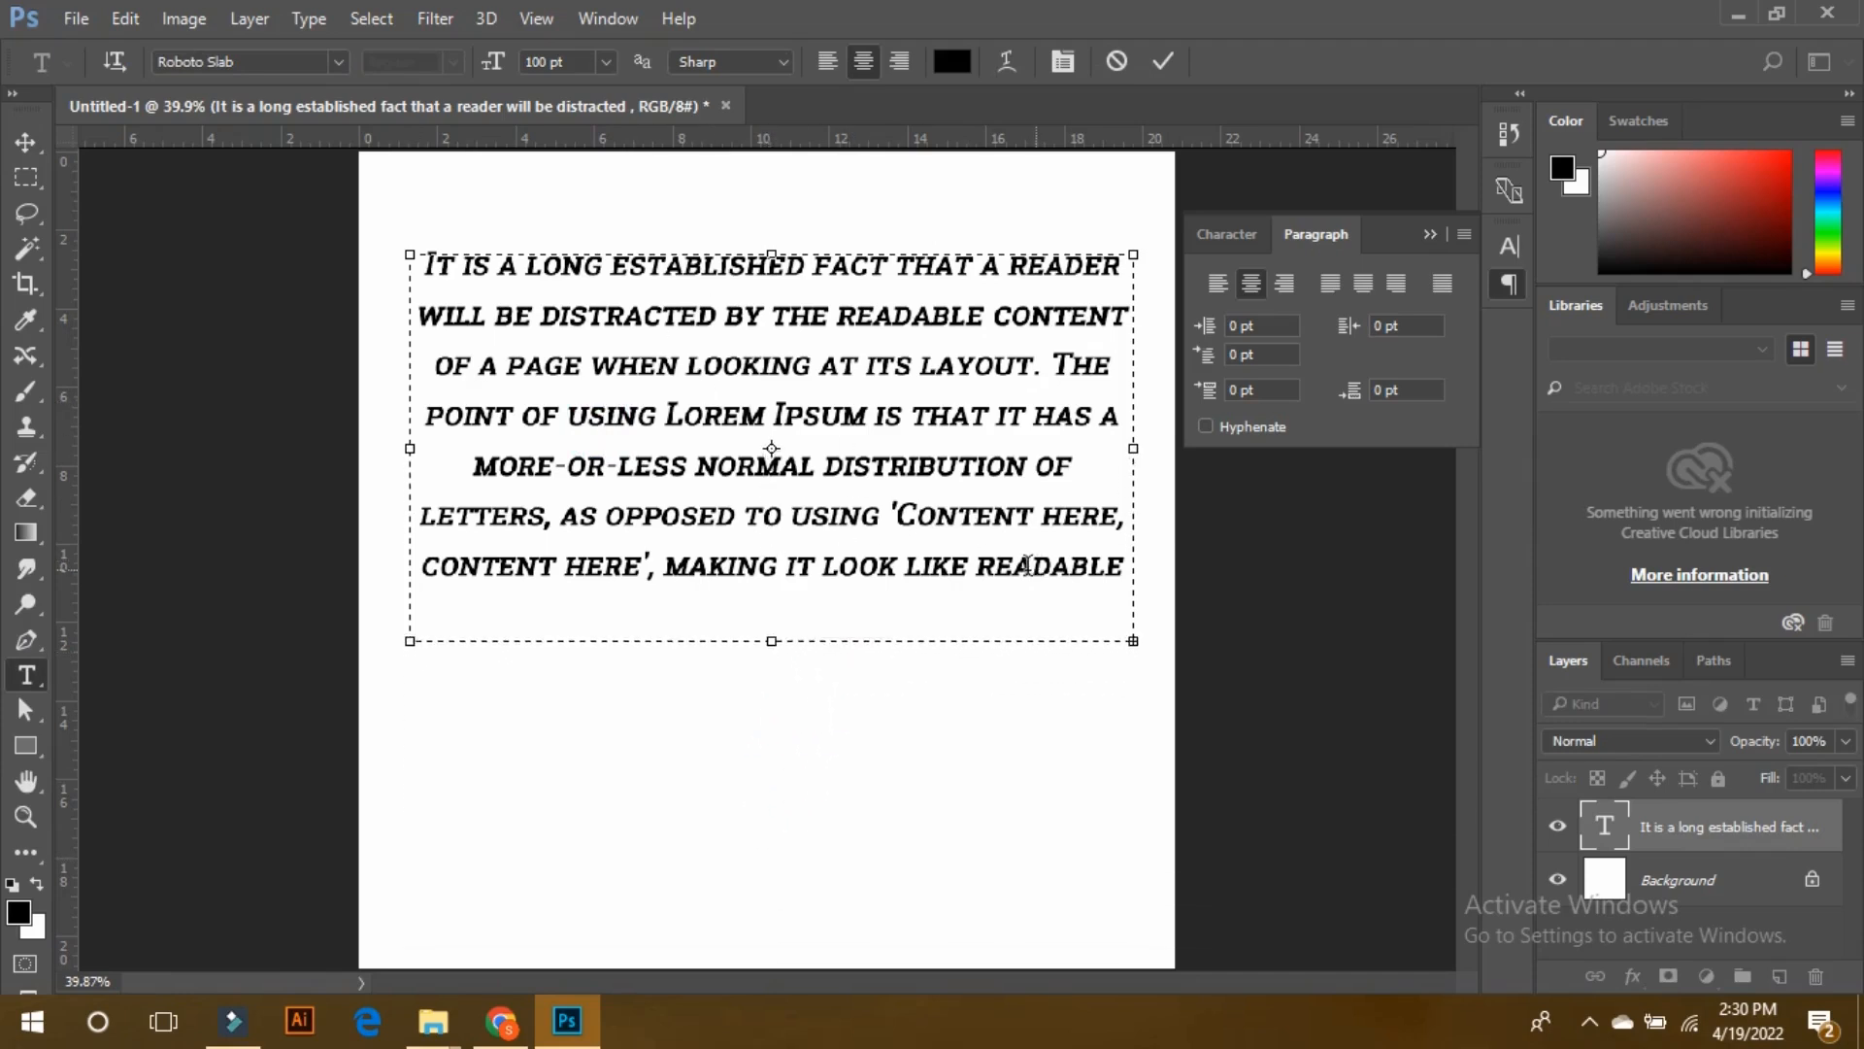
- Select the whole paragraph, try left and right alignment on it, and return it to center alignment
key(ctrl+a)
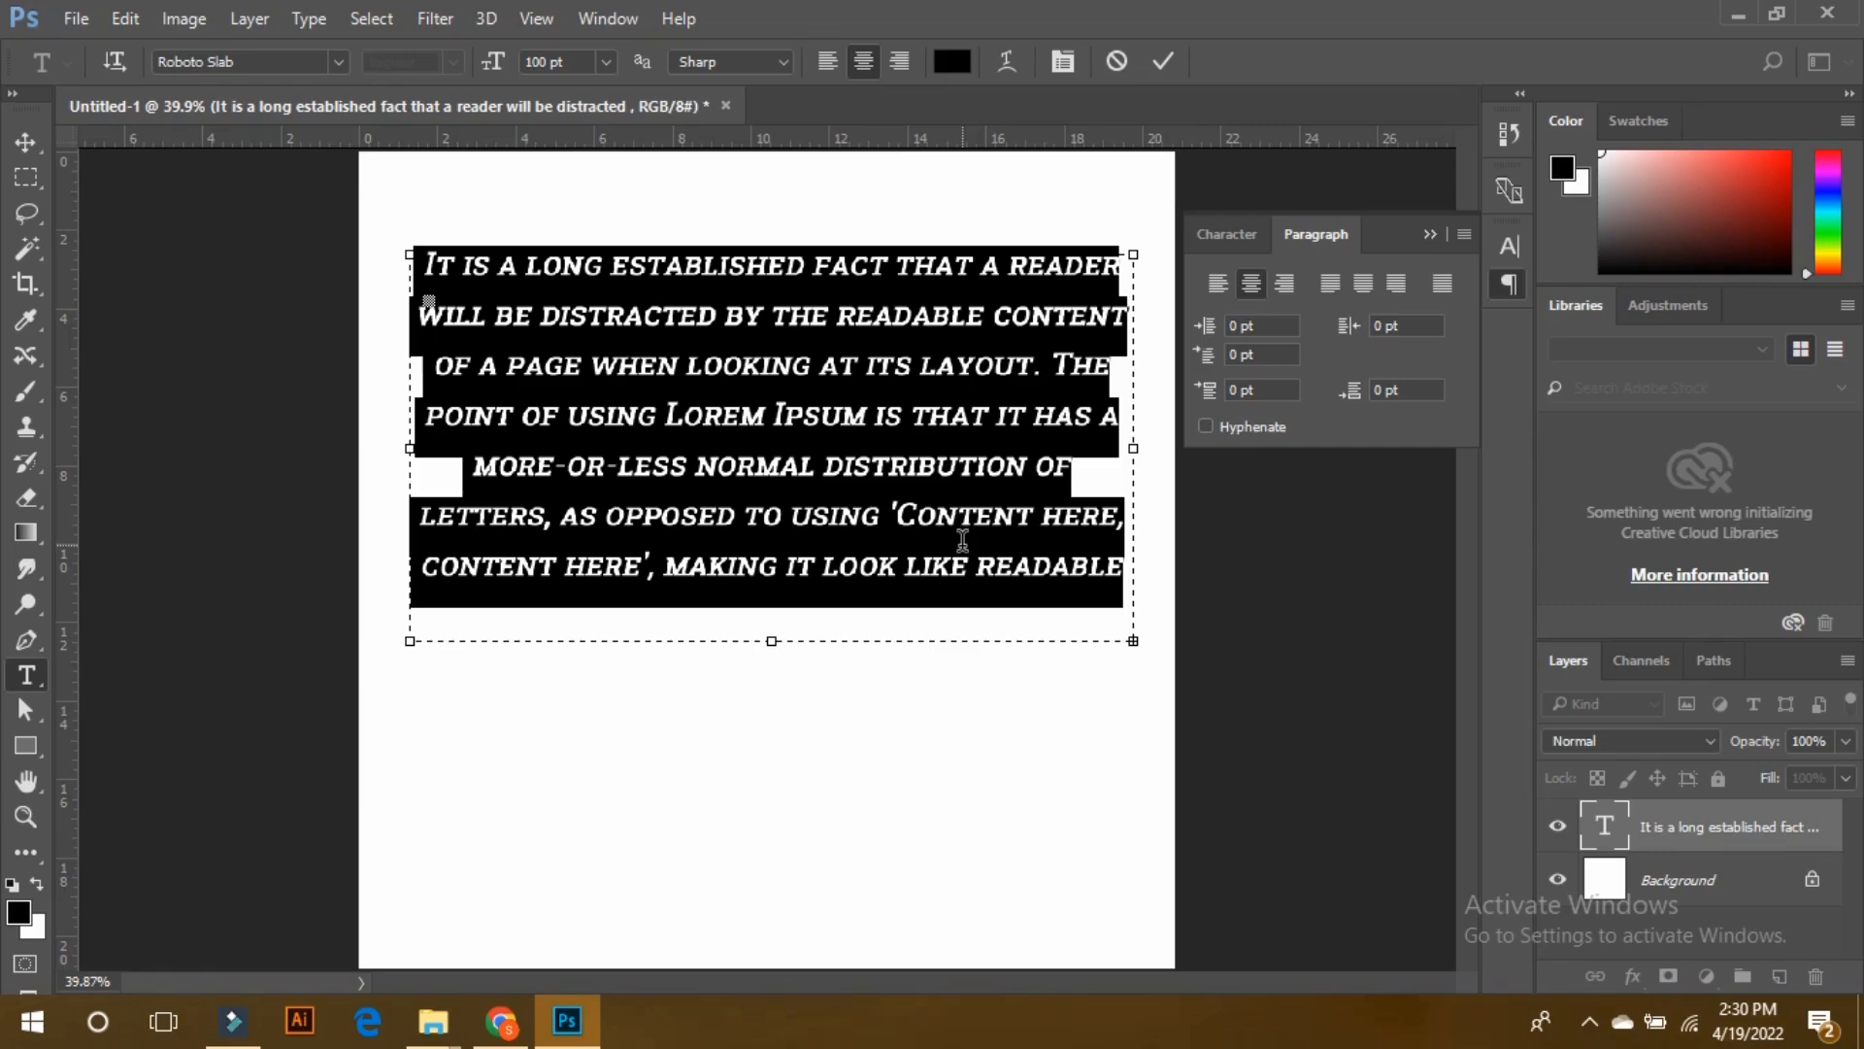
click(828, 60)
click(899, 61)
click(869, 60)
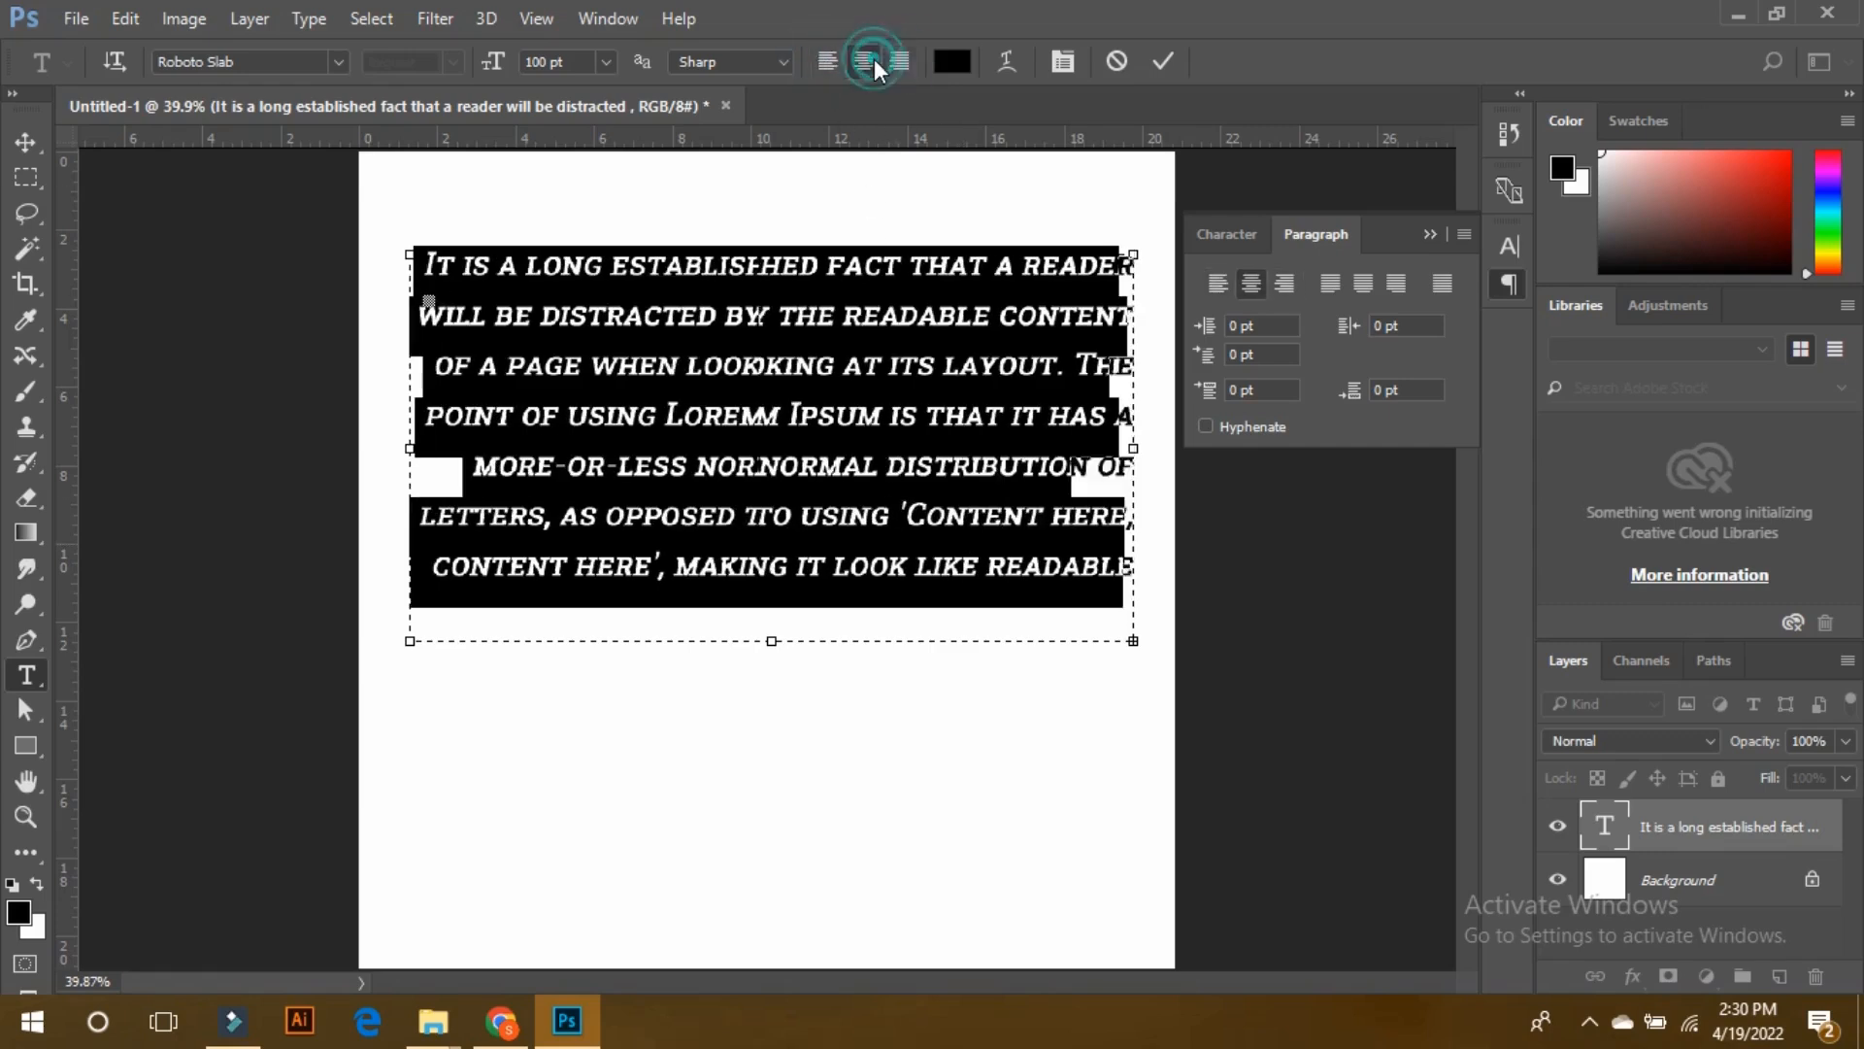
click(837, 62)
click(870, 62)
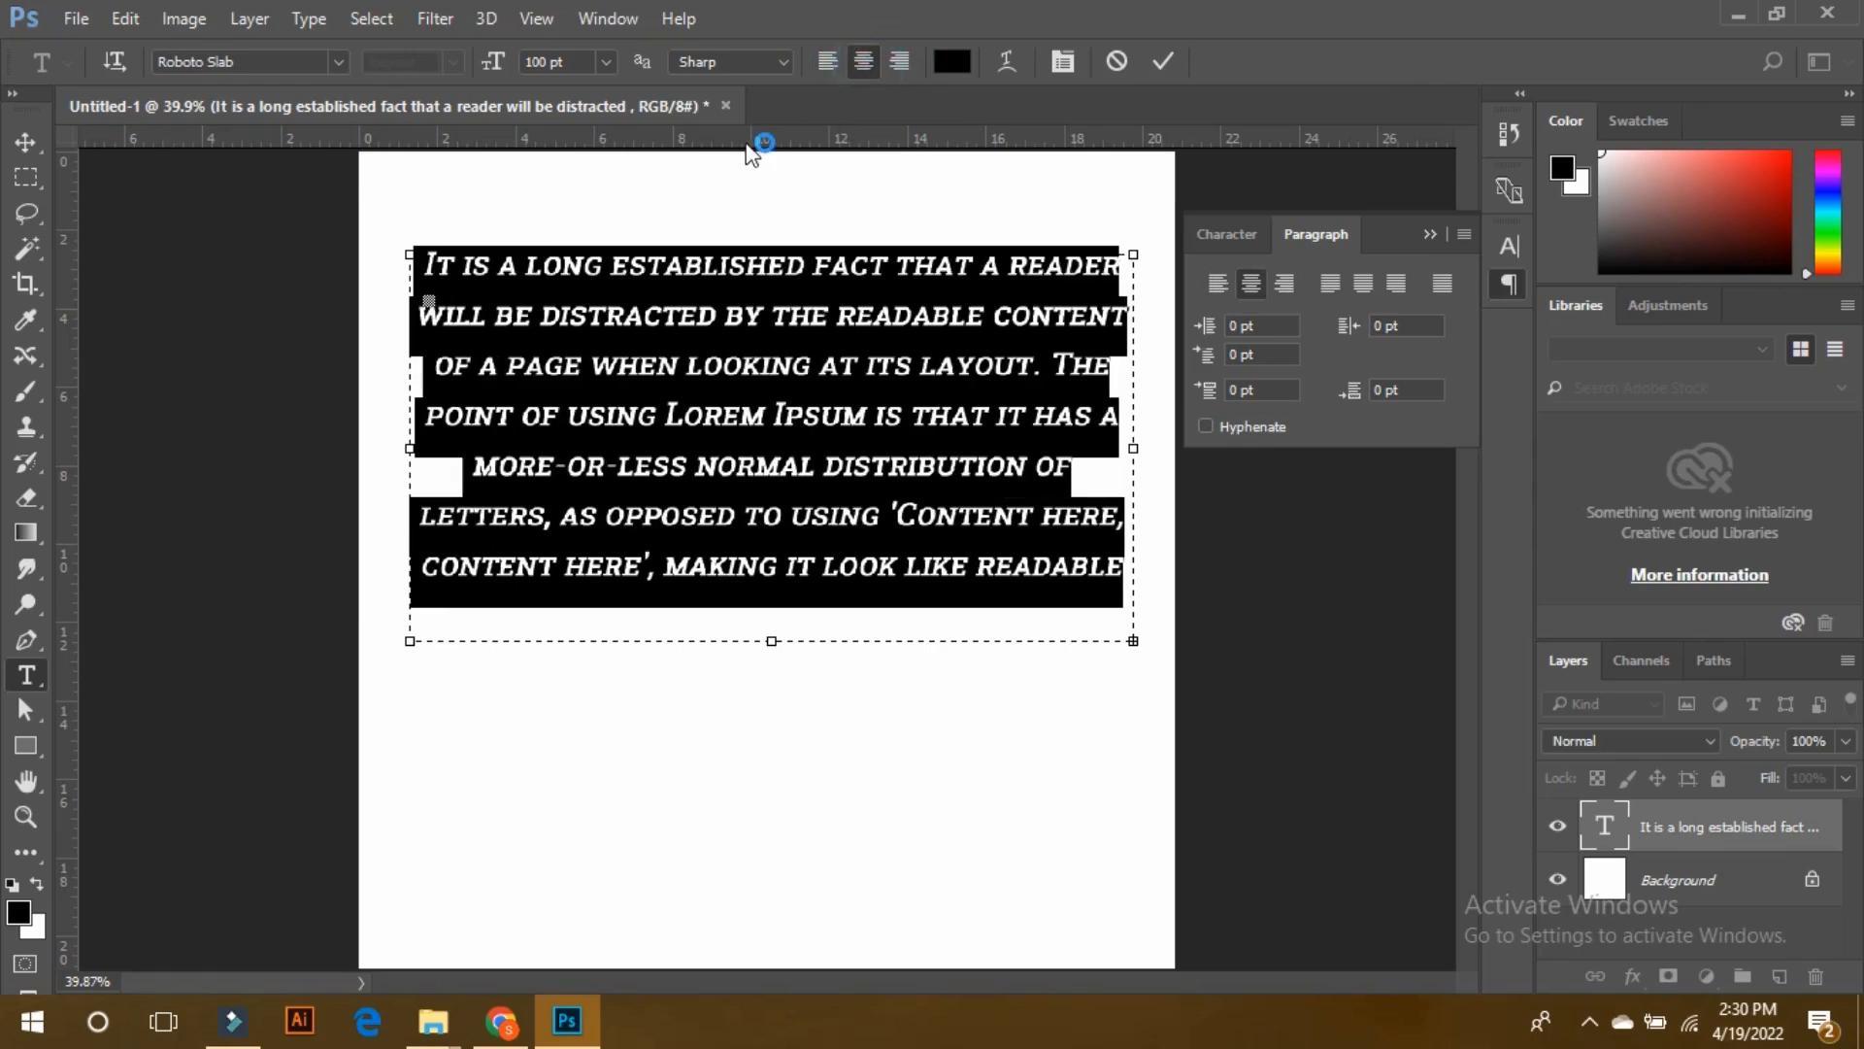
click(15, 148)
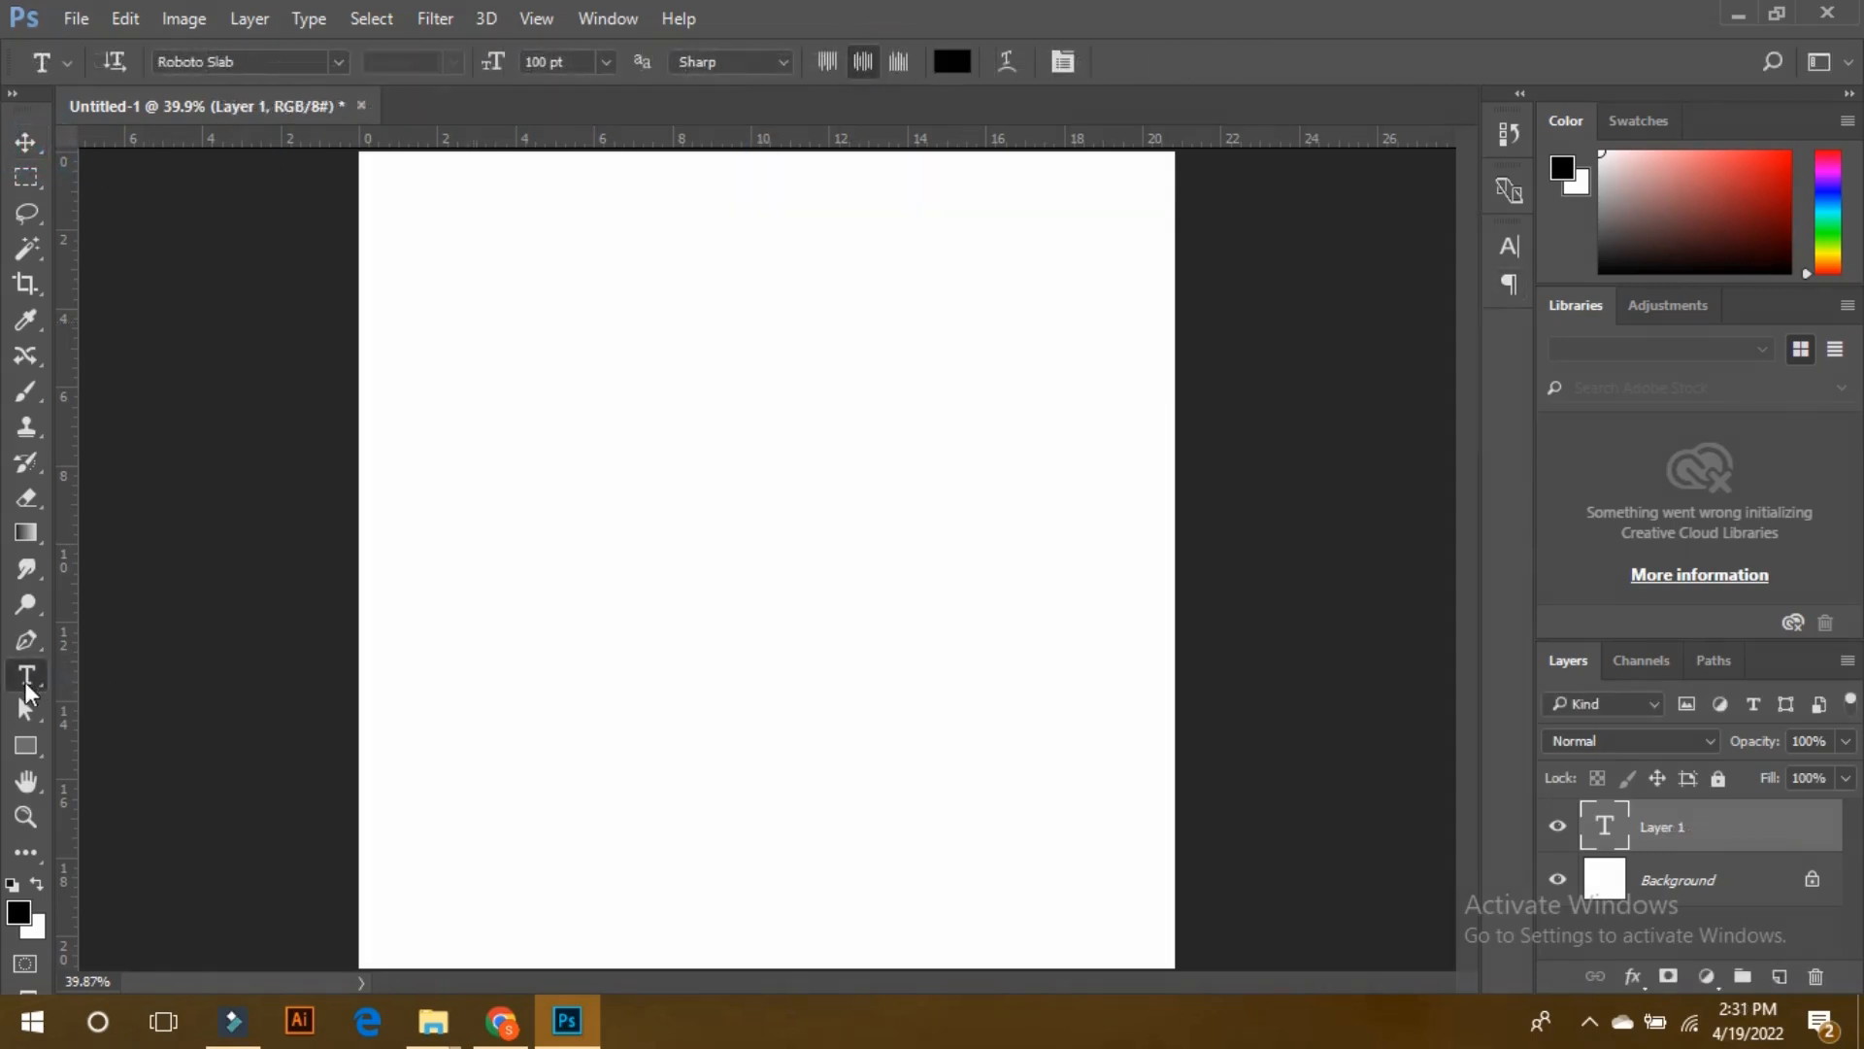
- Add the text "Hello World" in the upper part of the canvas with the Vertical Type tool
right_click(25, 682)
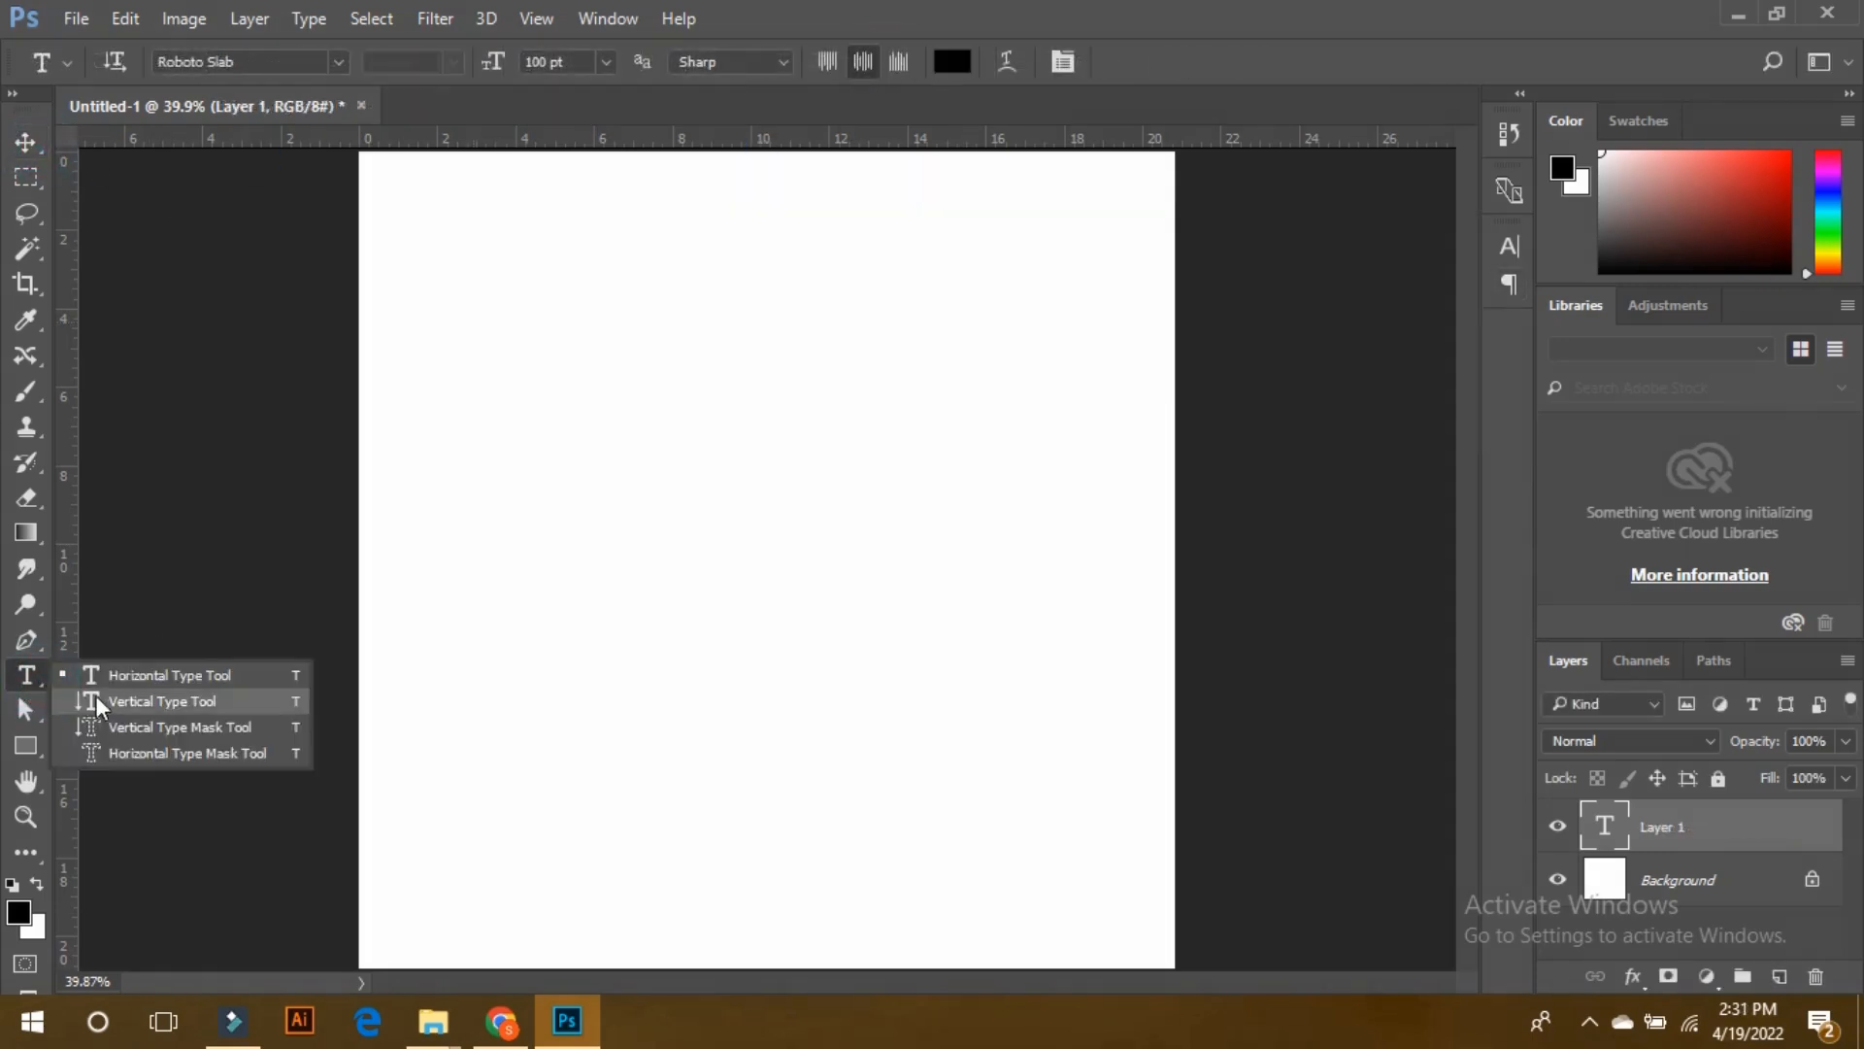
click(124, 699)
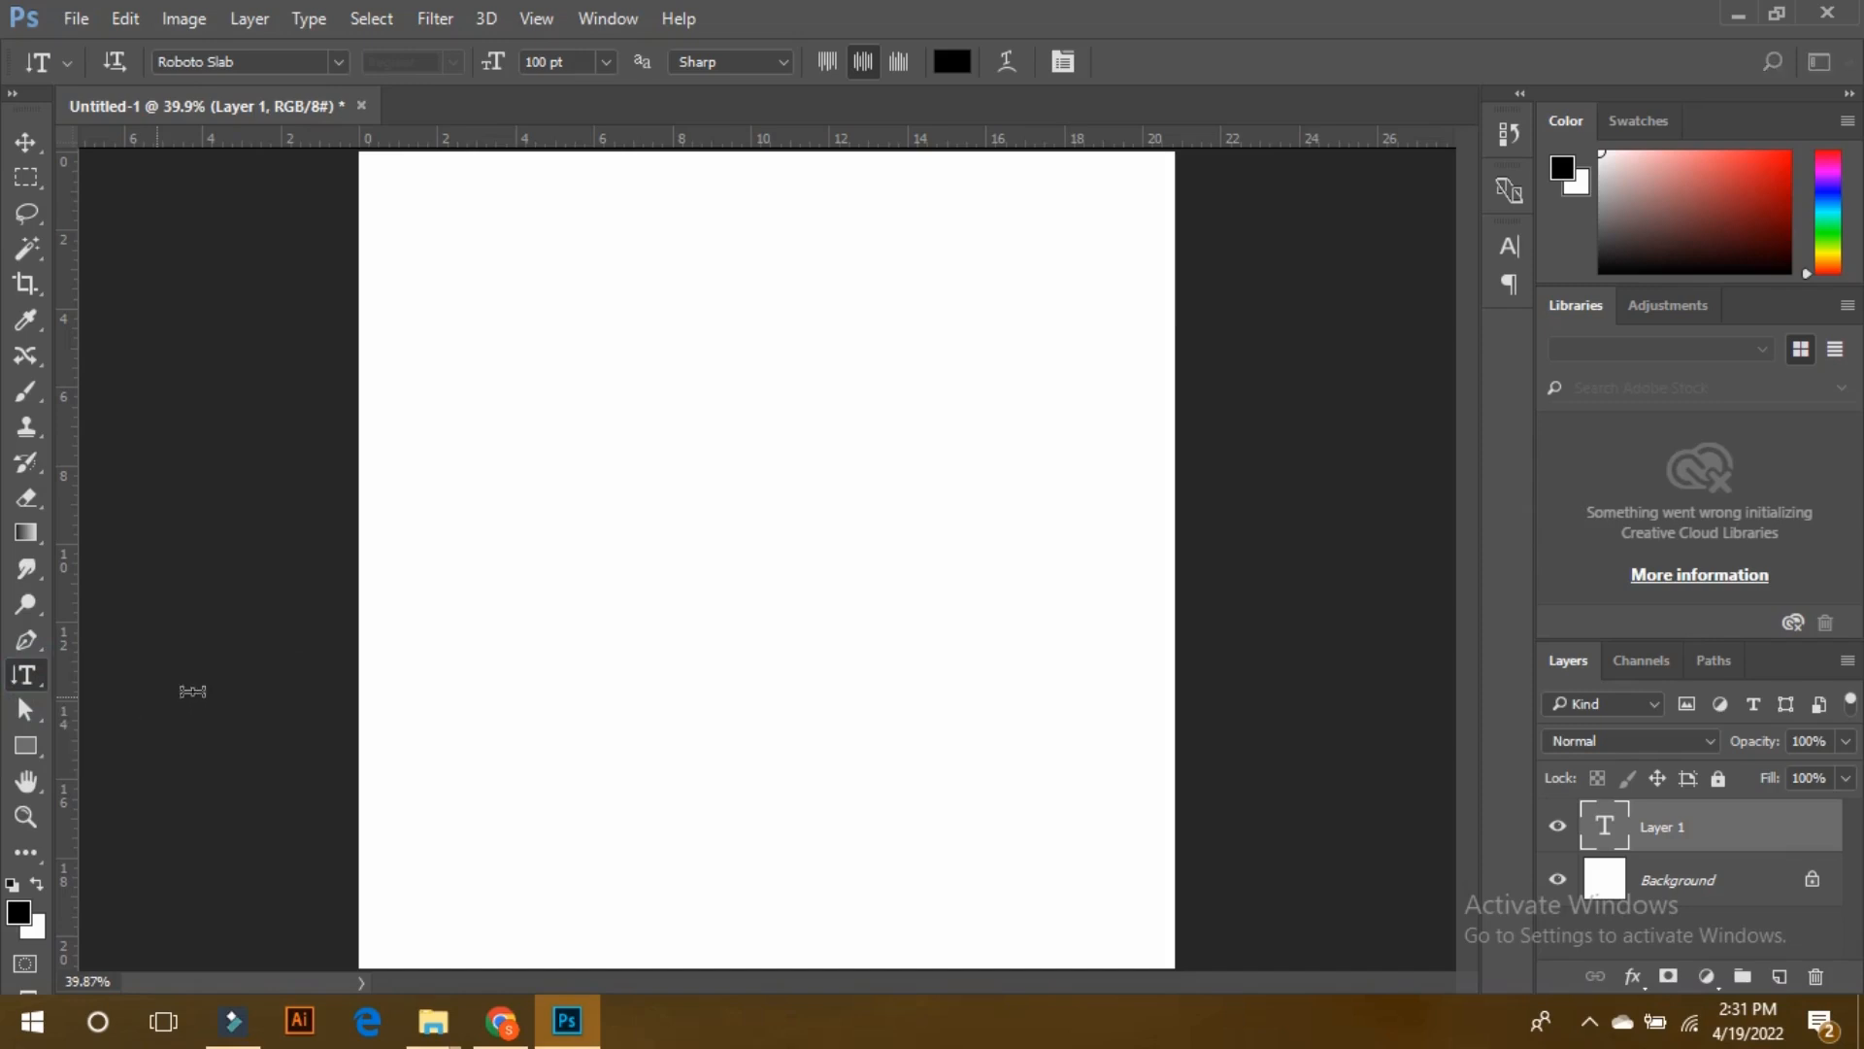
click(633, 361)
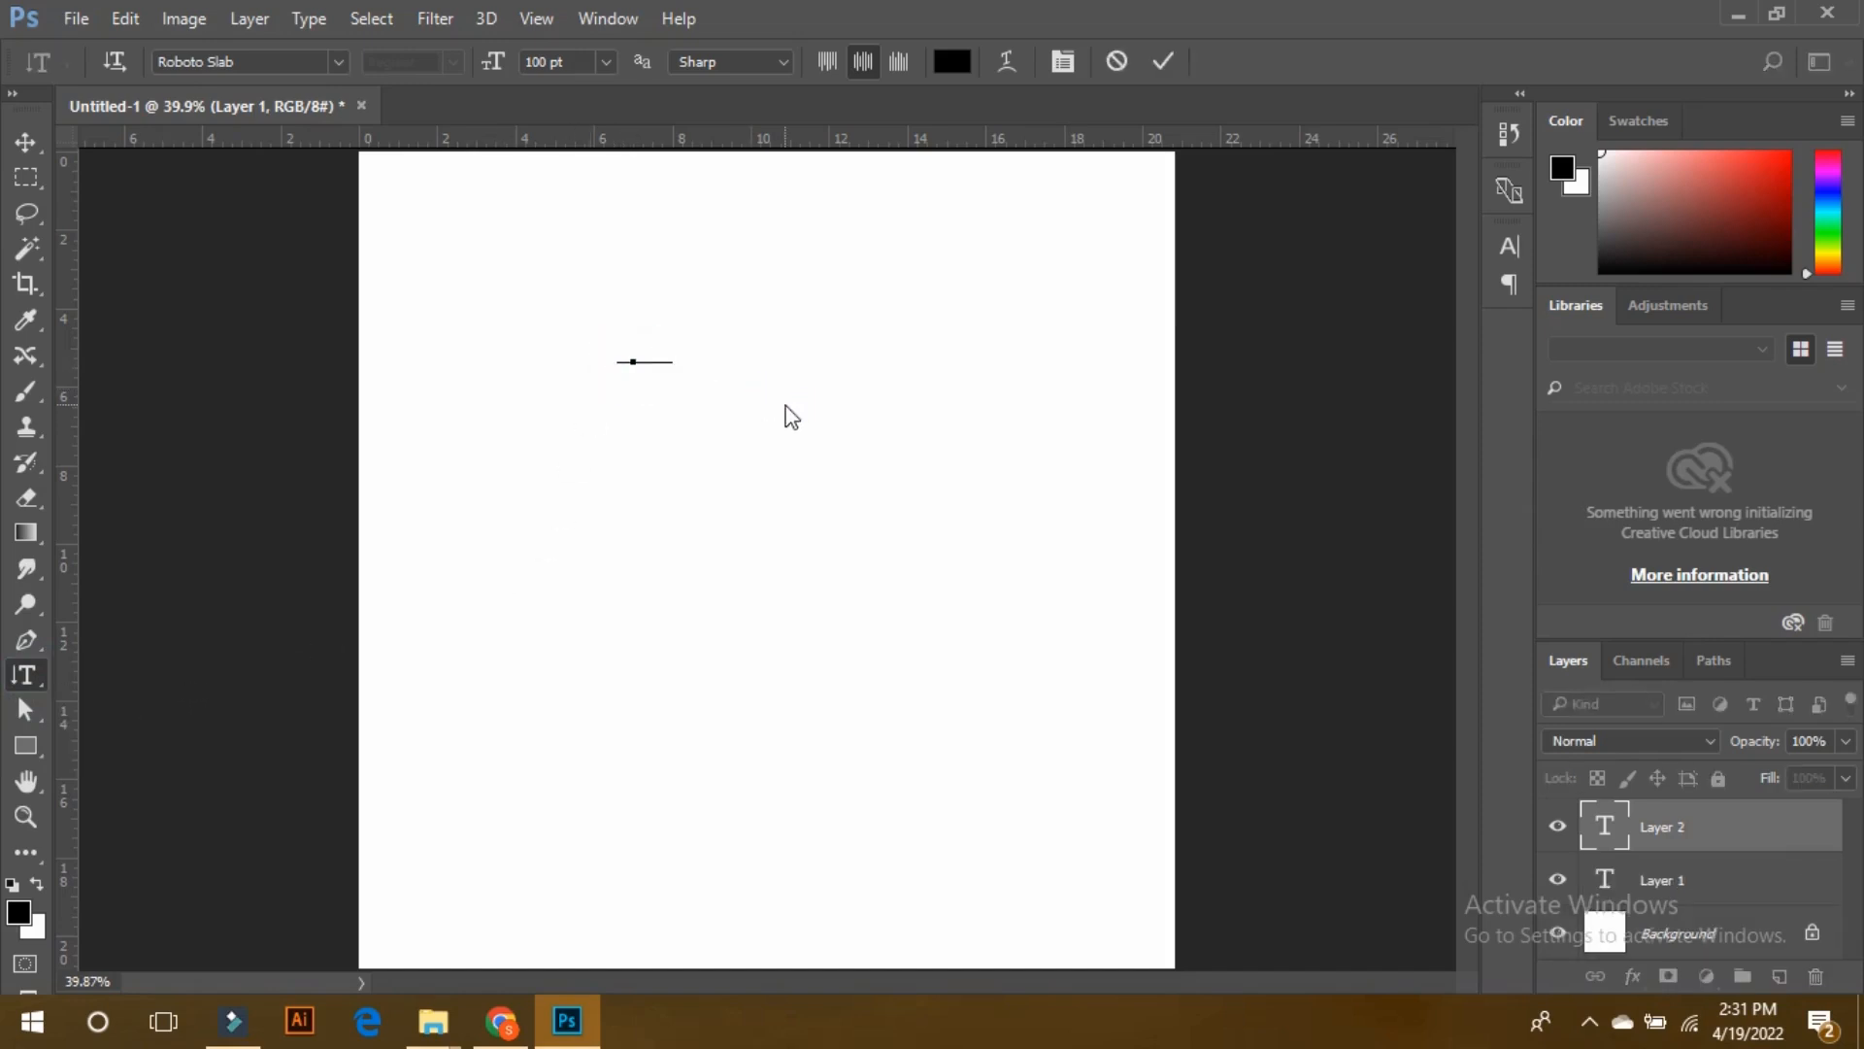
text(Helloo )
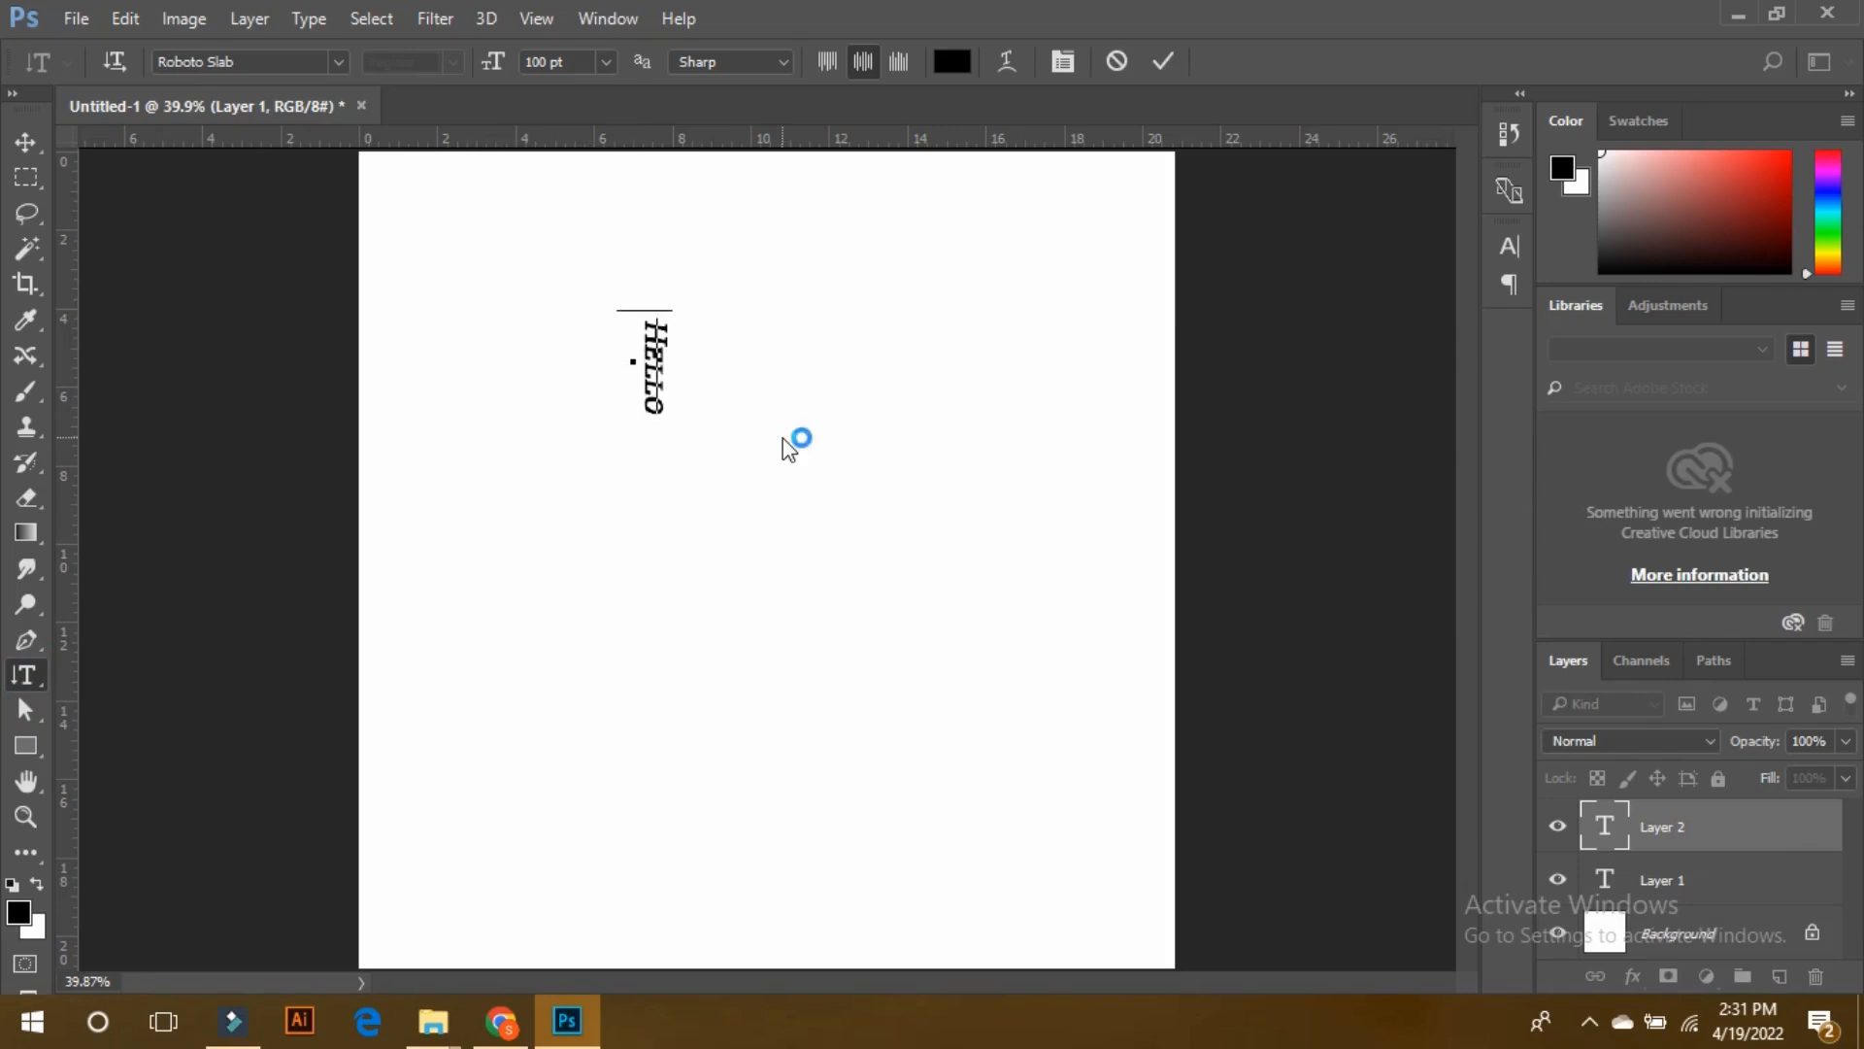
text(World)
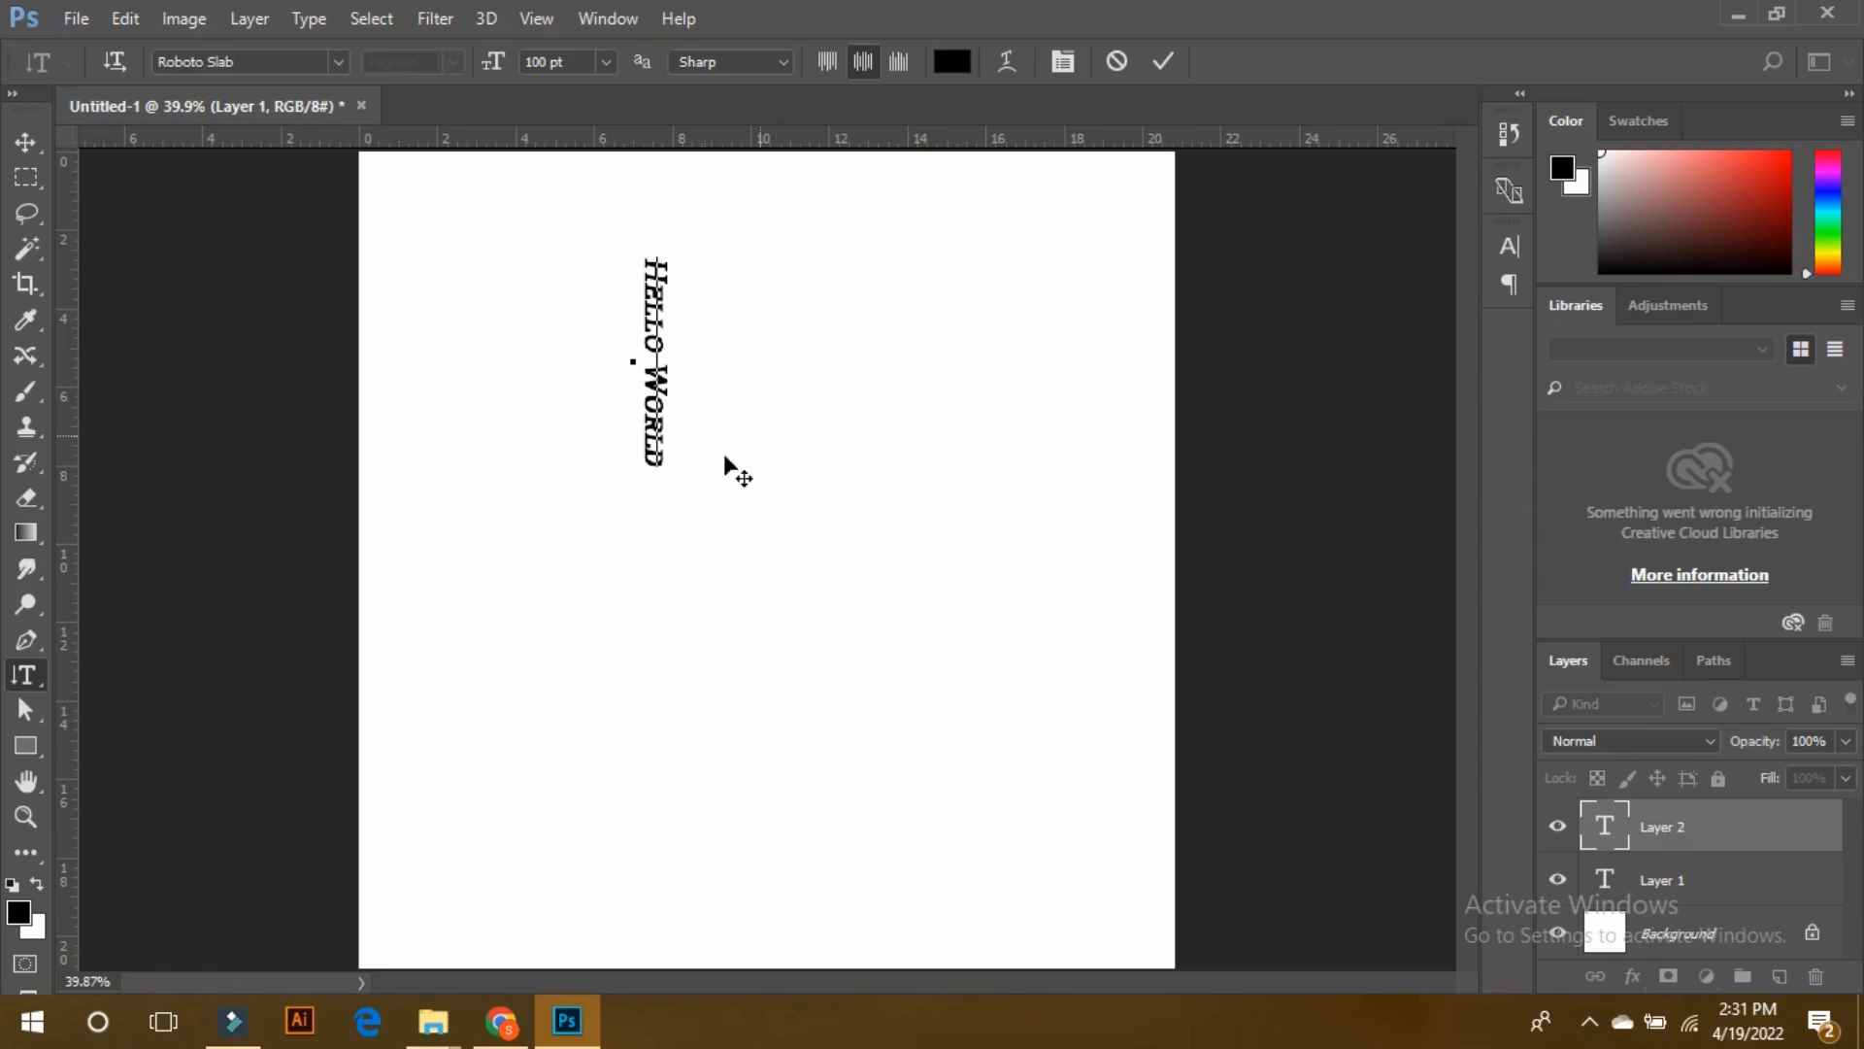
- Turn off superscript, small caps and faux italic for the vertical "Hello World" text, and move it down the canvas
triple_click(648, 258)
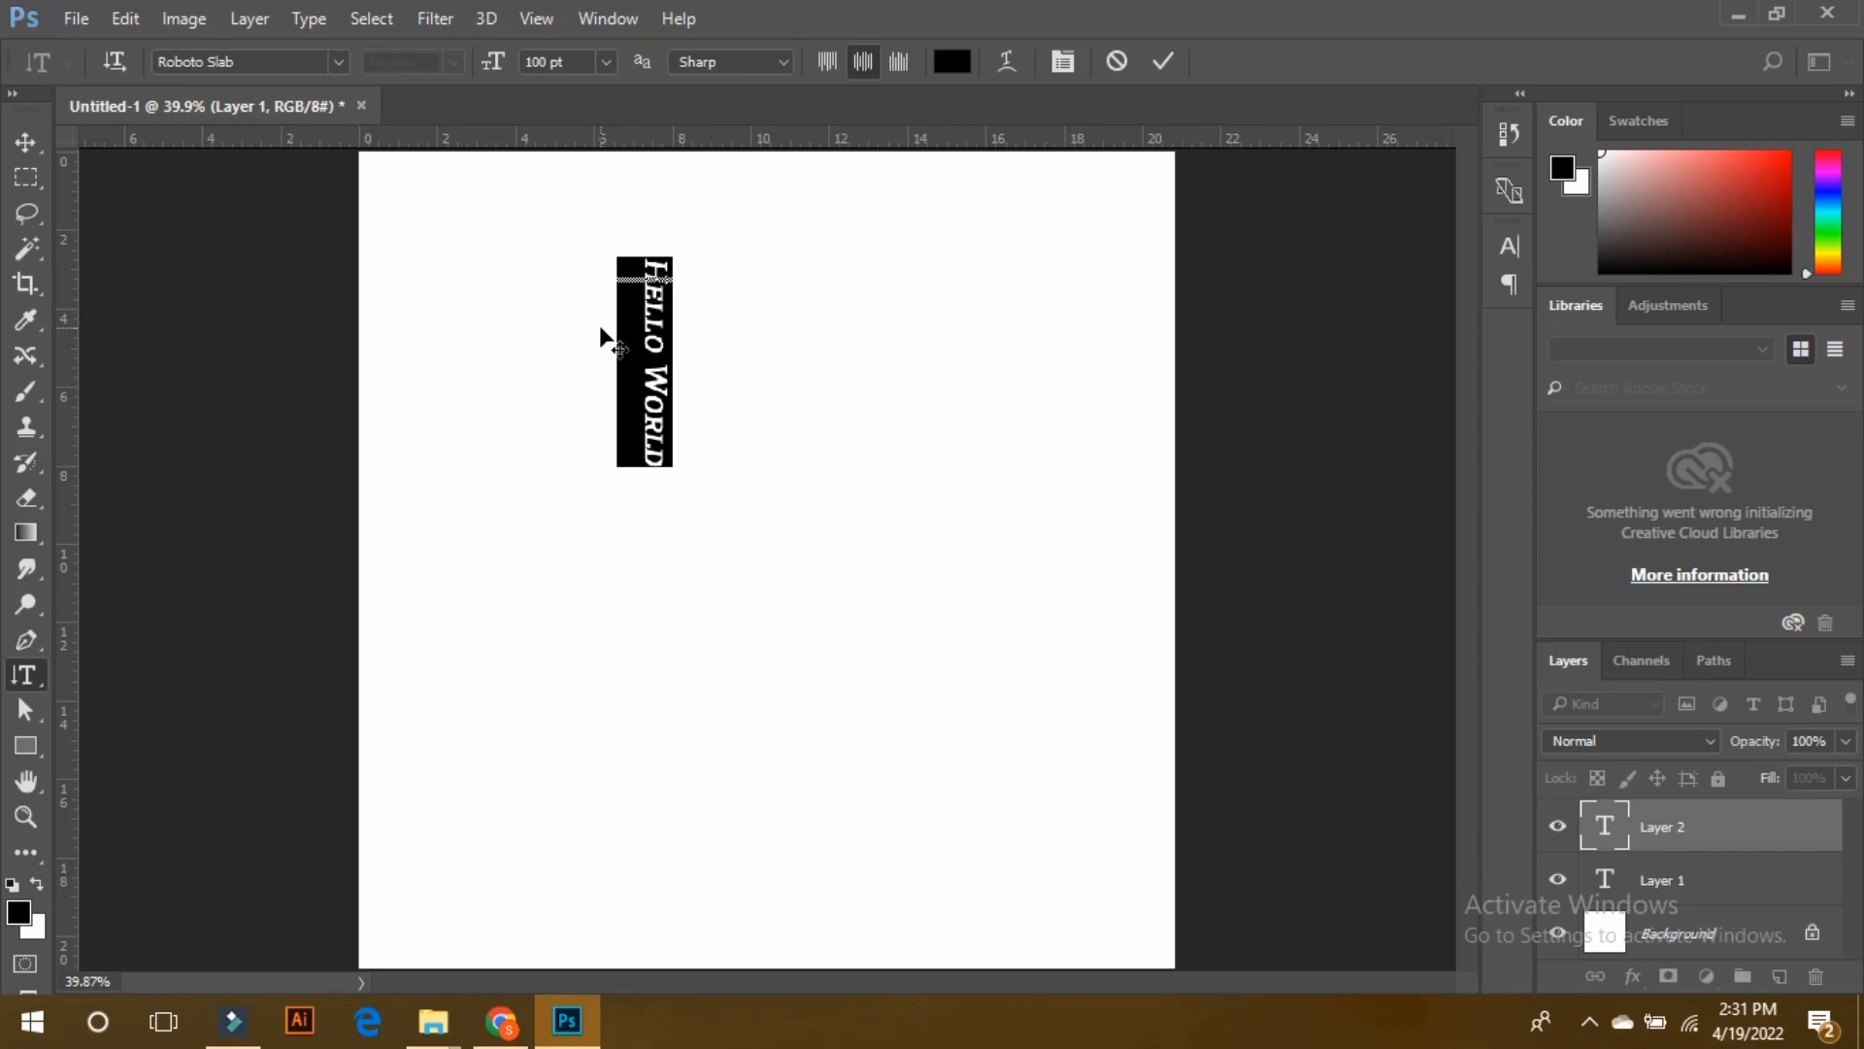
key(ctrl)
key(ctrl+t)
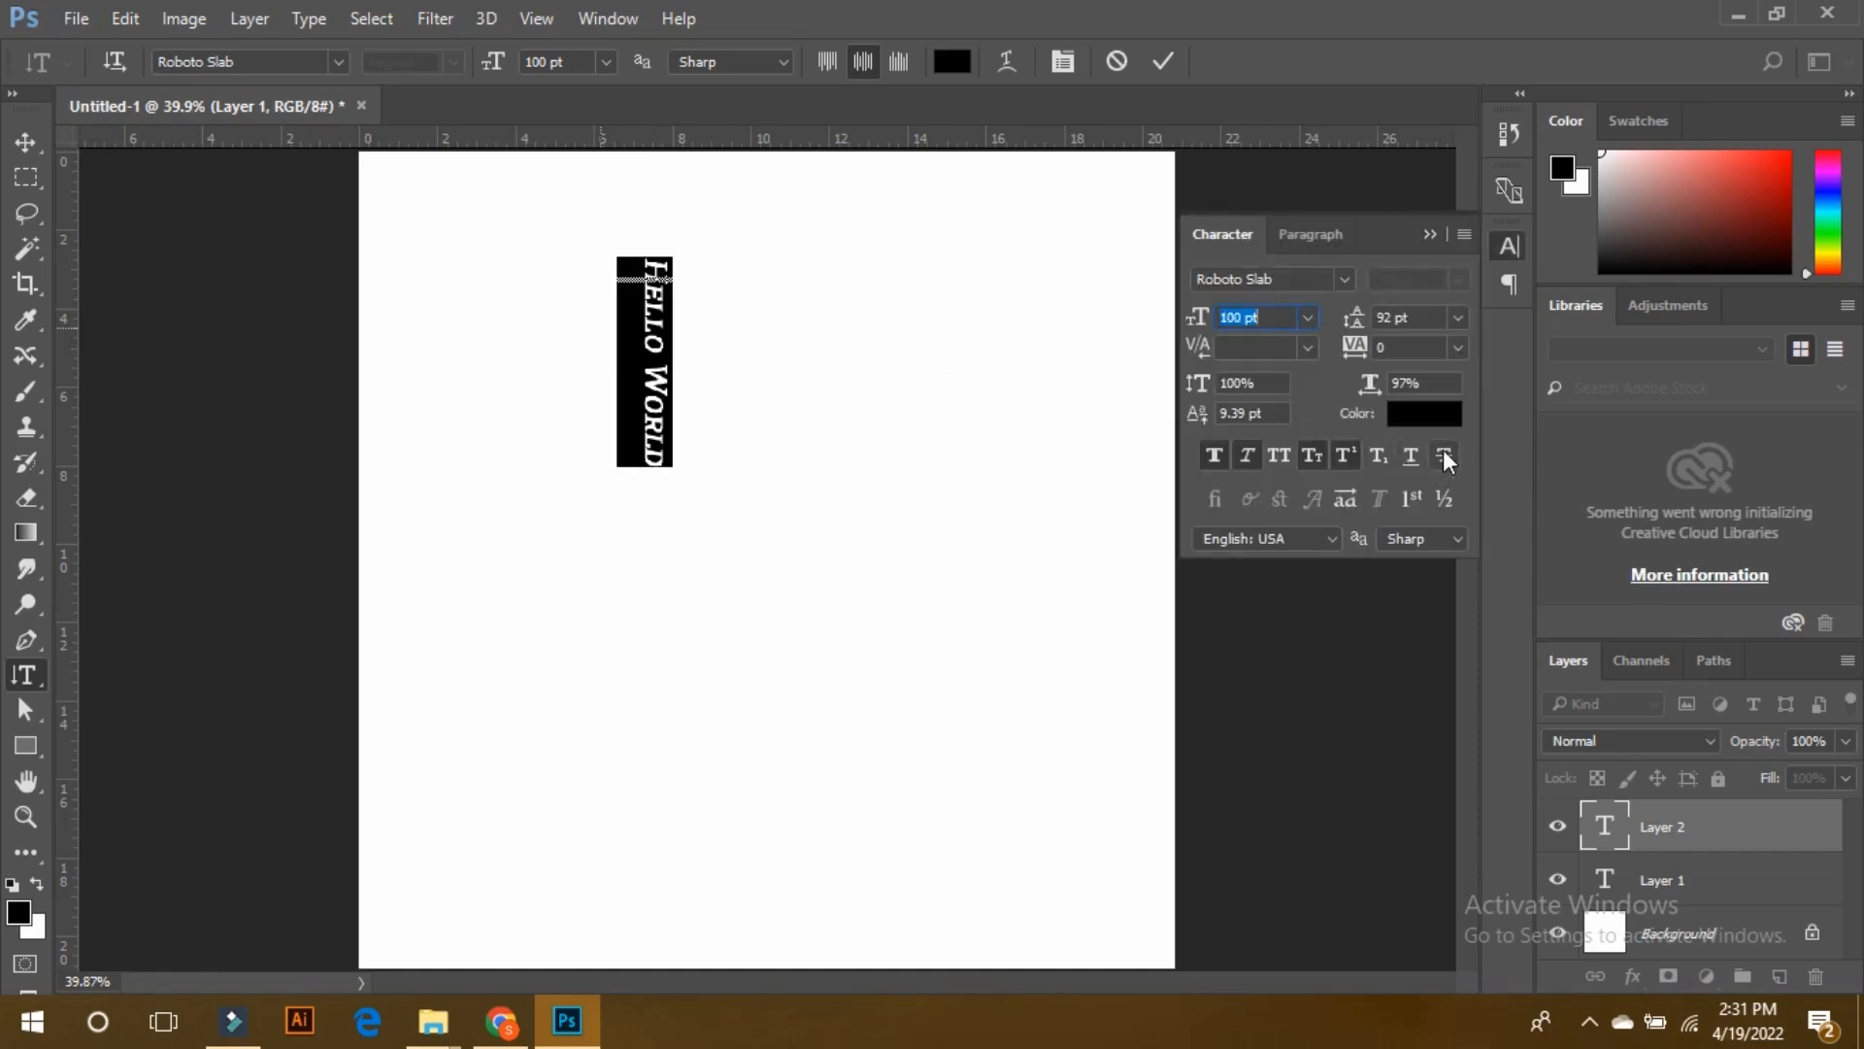
click(1340, 454)
click(1313, 454)
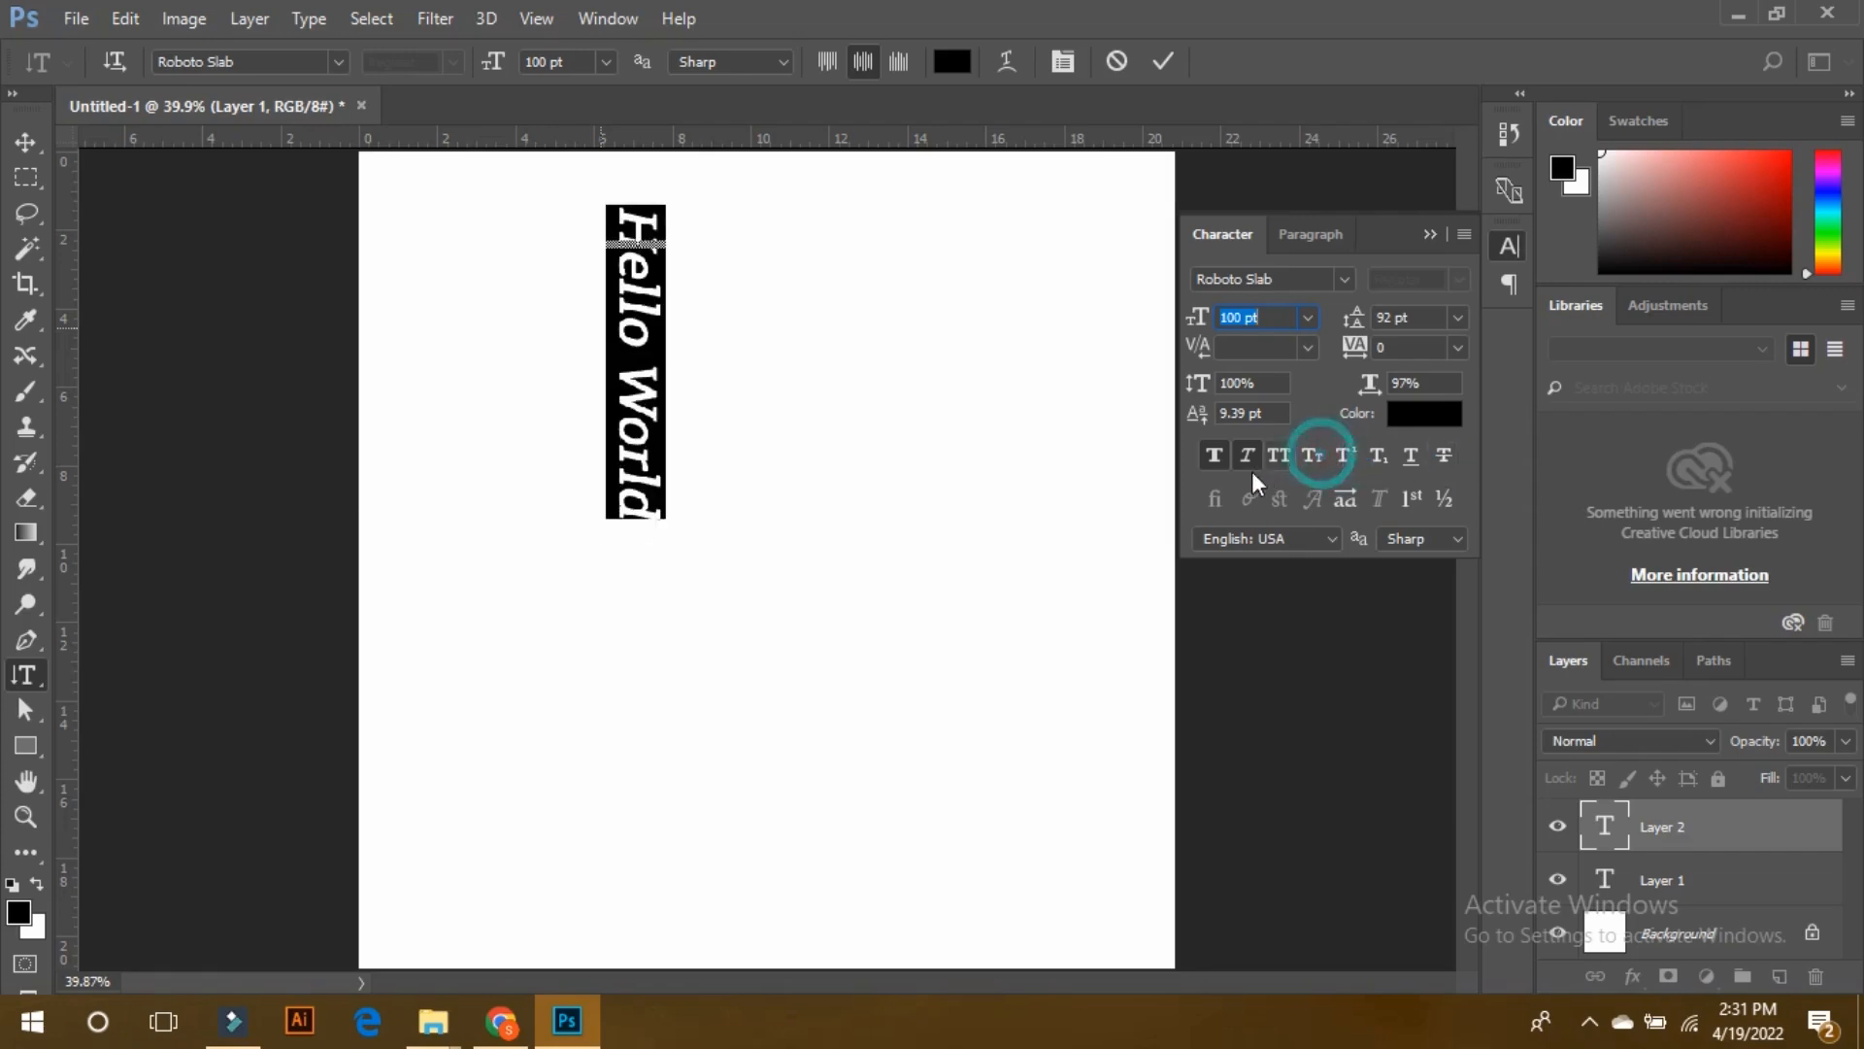
click(1247, 457)
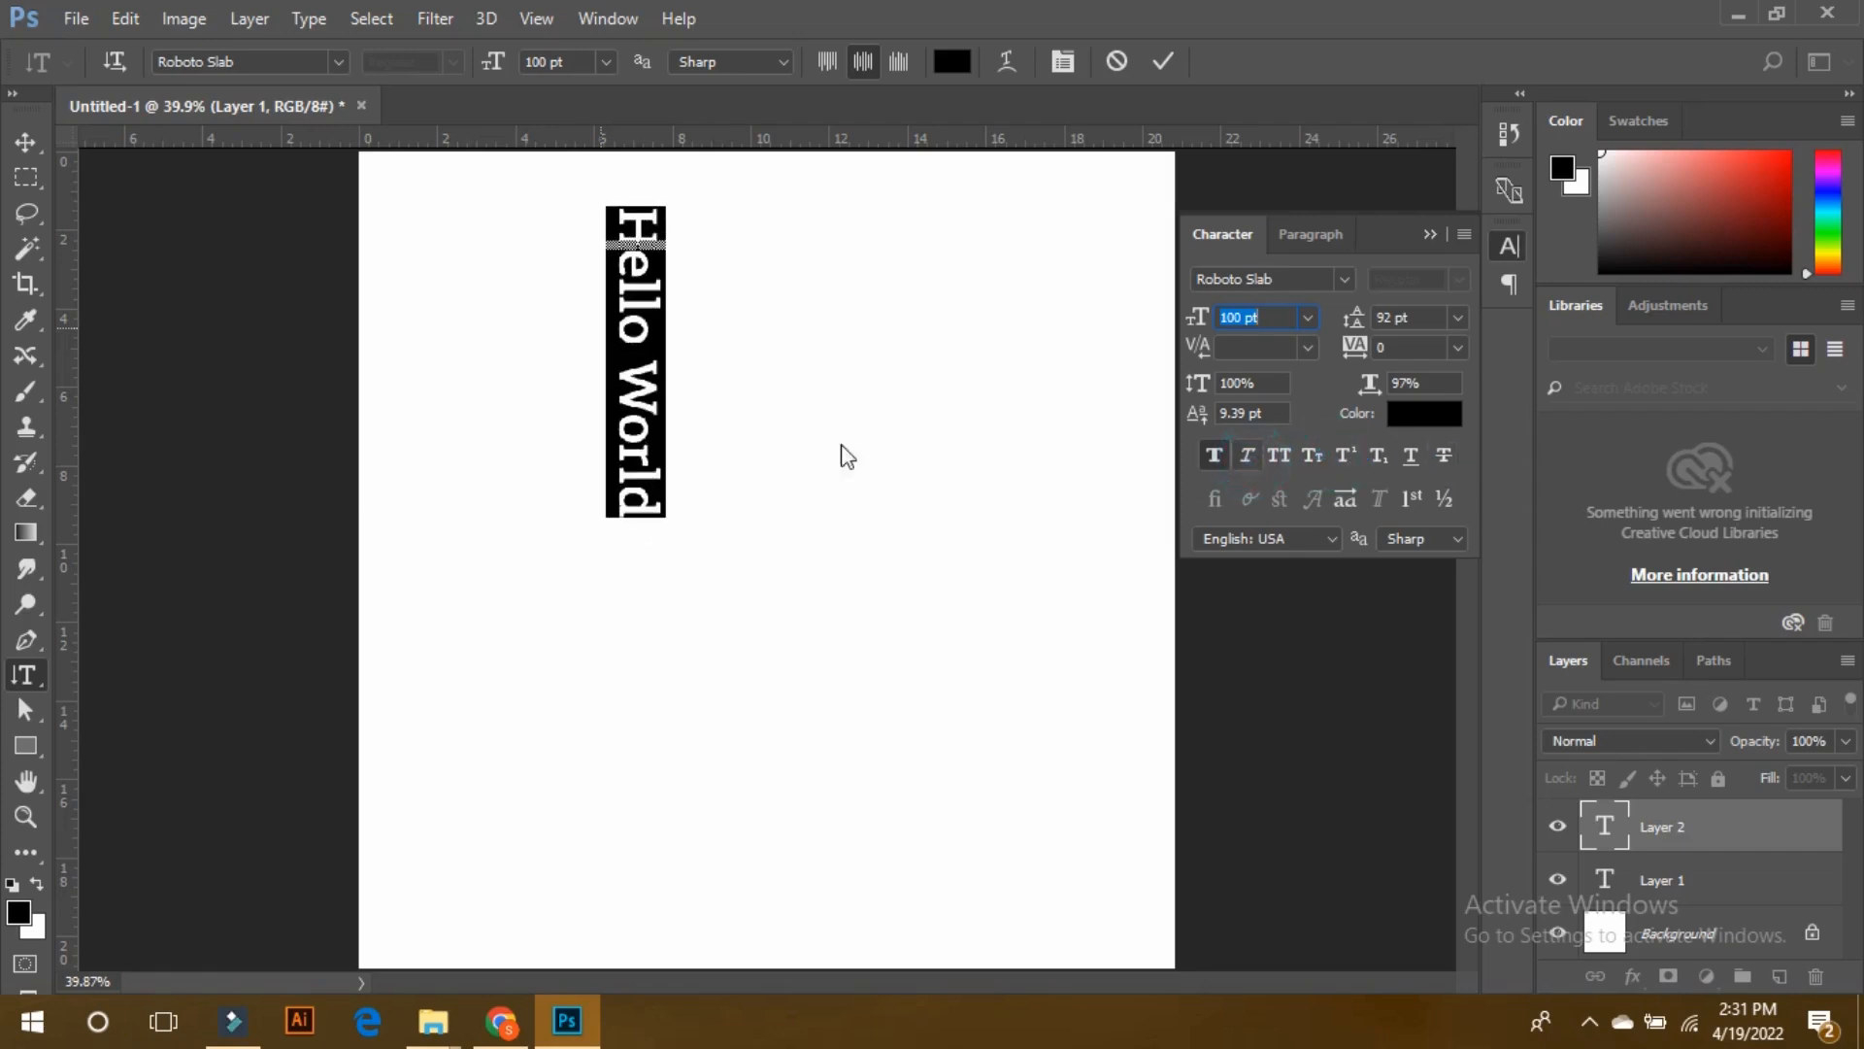
click(26, 141)
drag(664, 322, 659, 486)
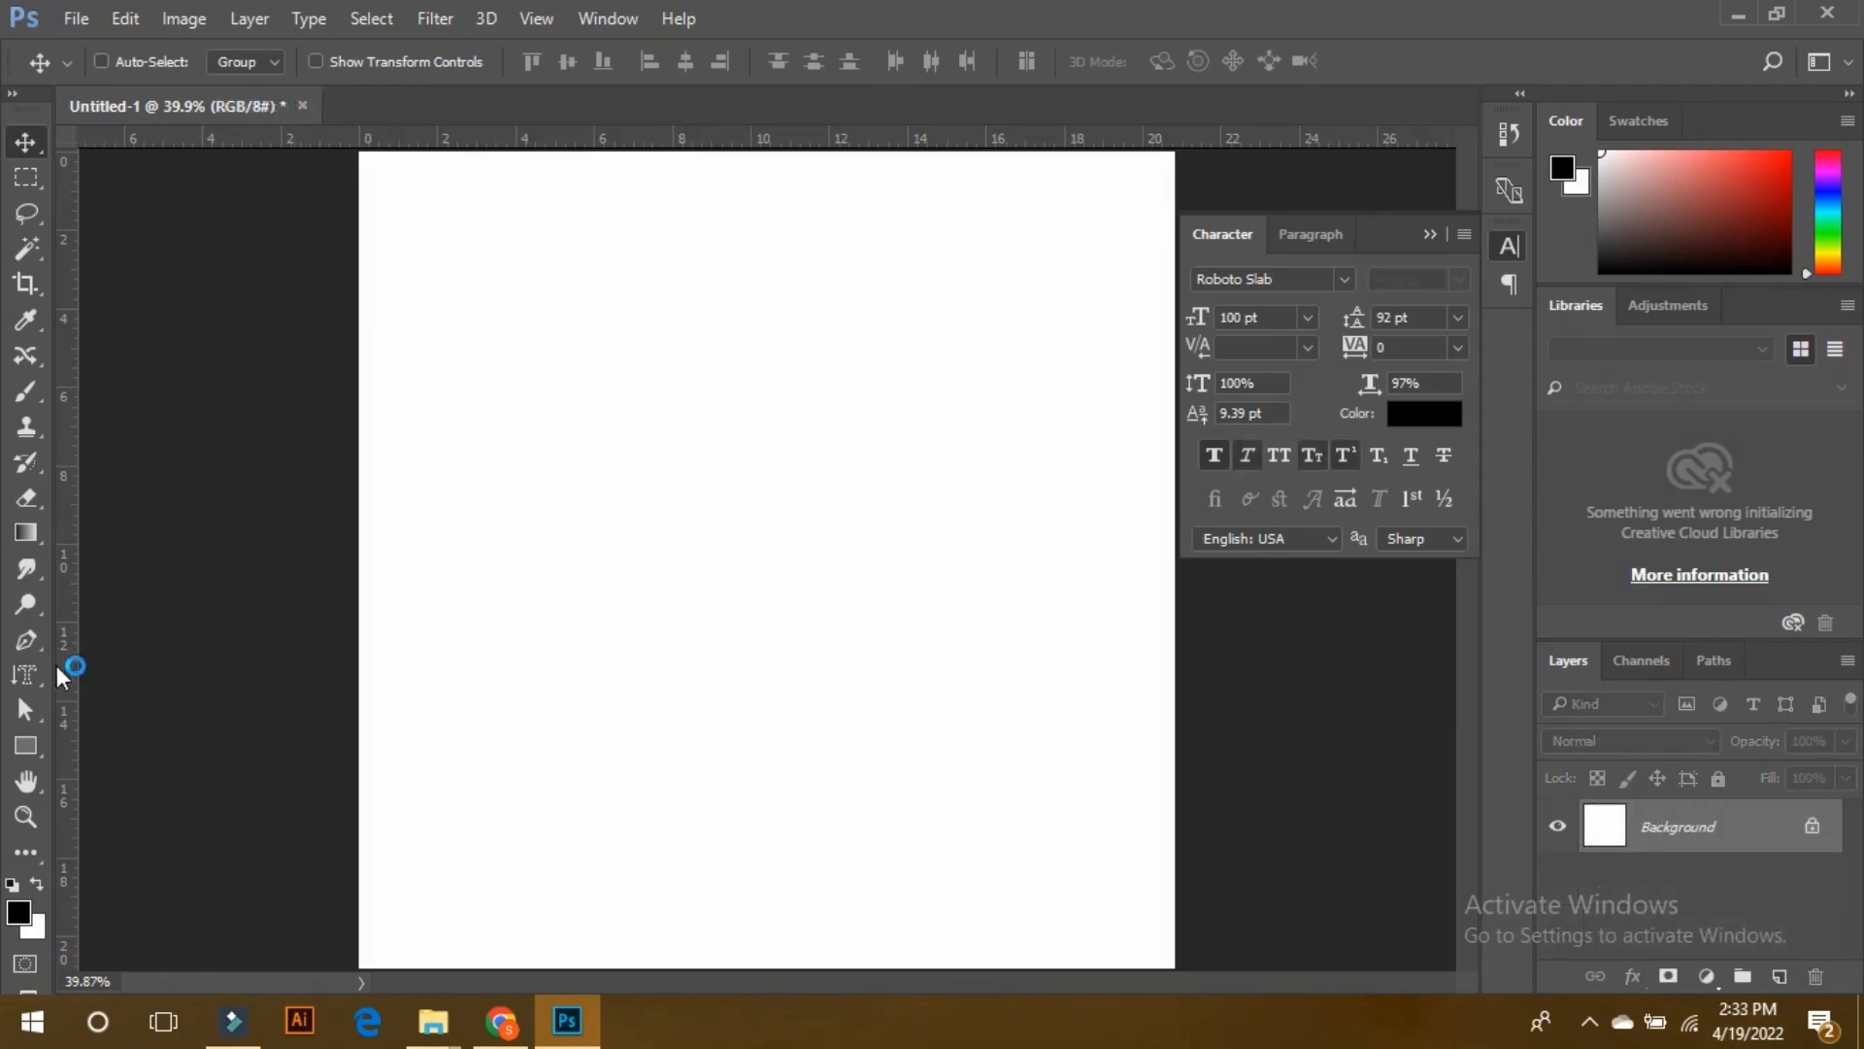
- Create a new layer and make a "Hello World" text selection on it with the Vertical Type Mask tool
click(26, 680)
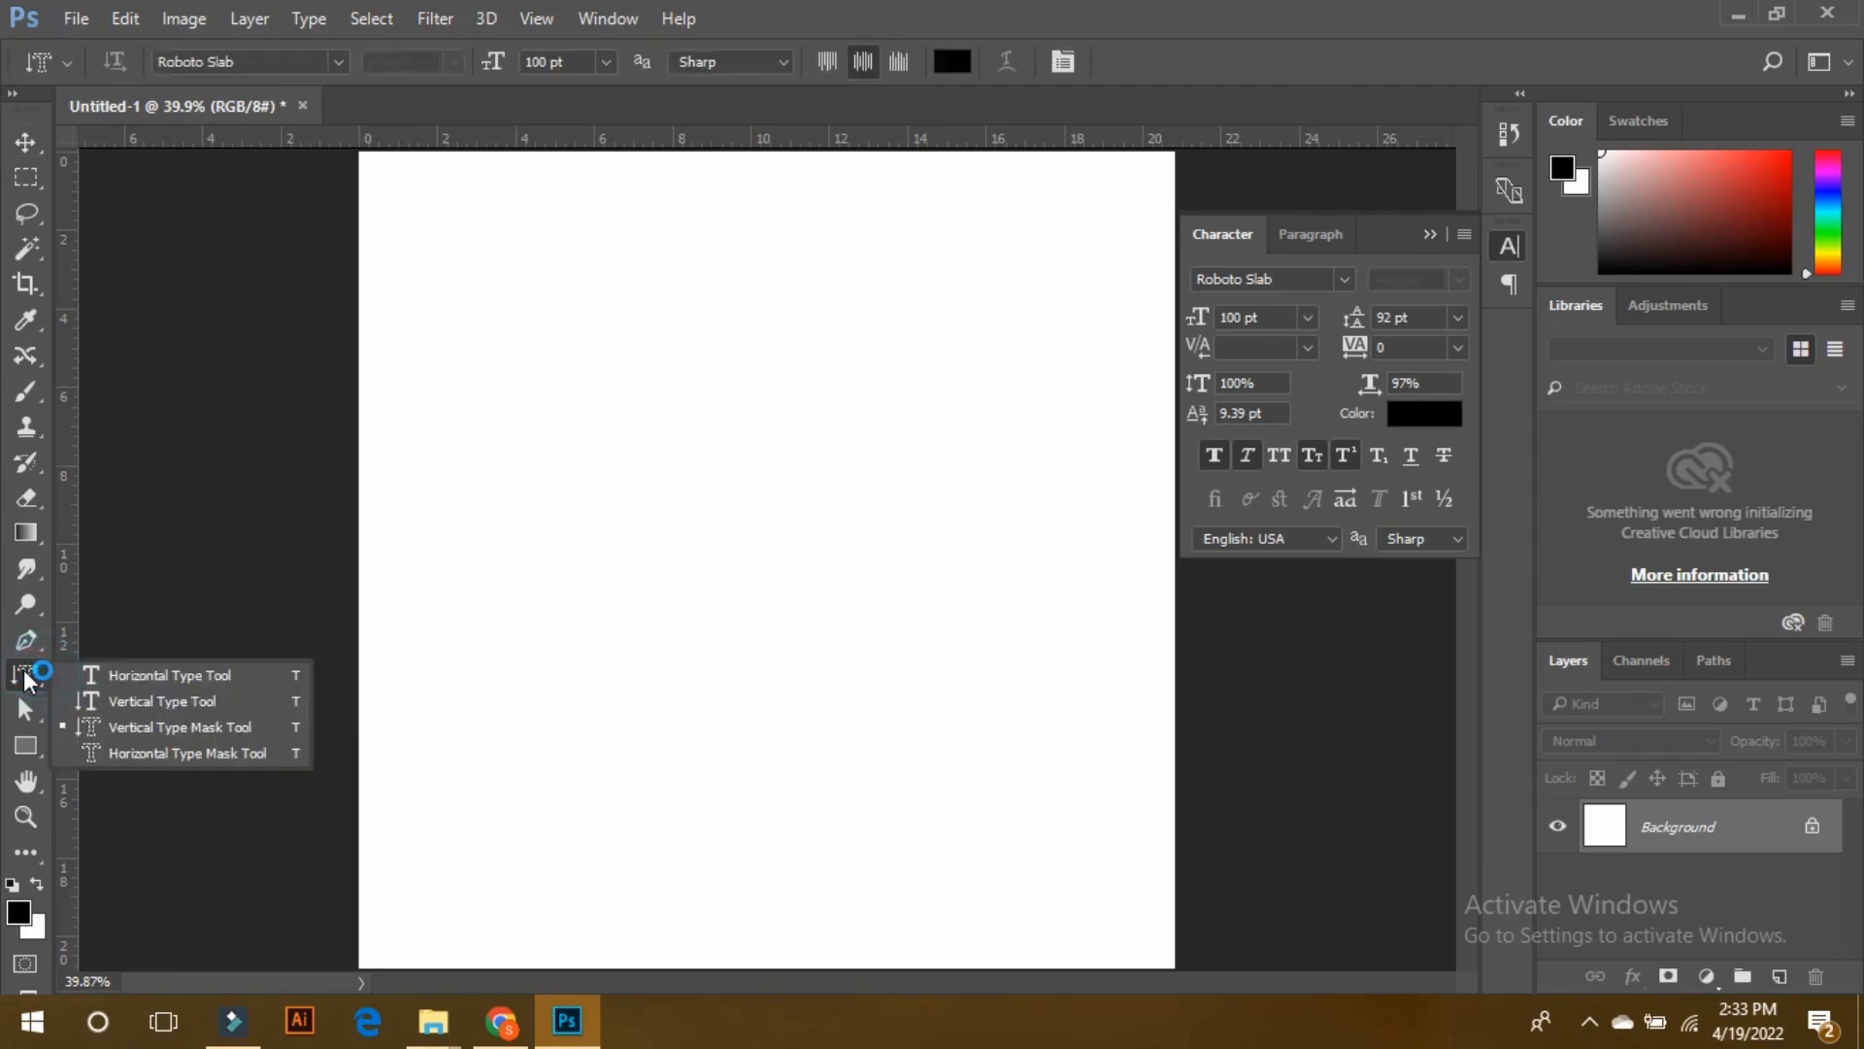
click(216, 720)
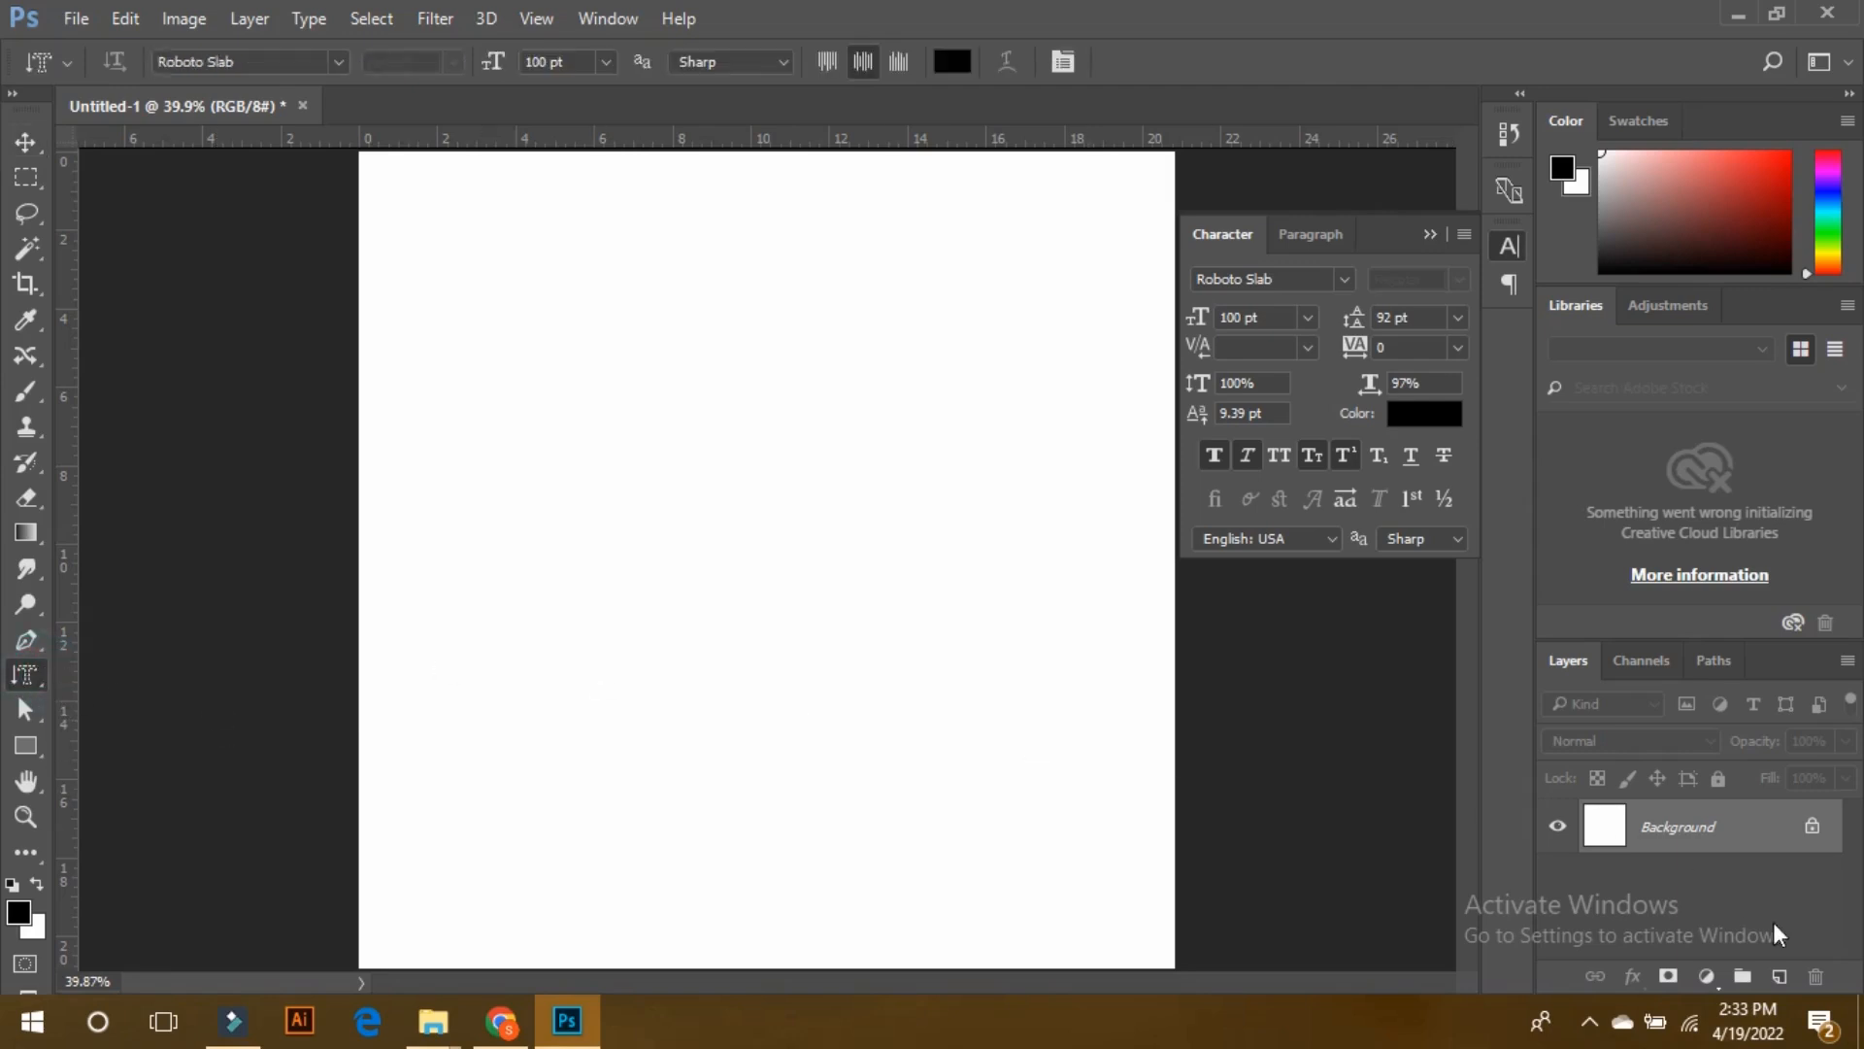
click(1779, 976)
click(649, 379)
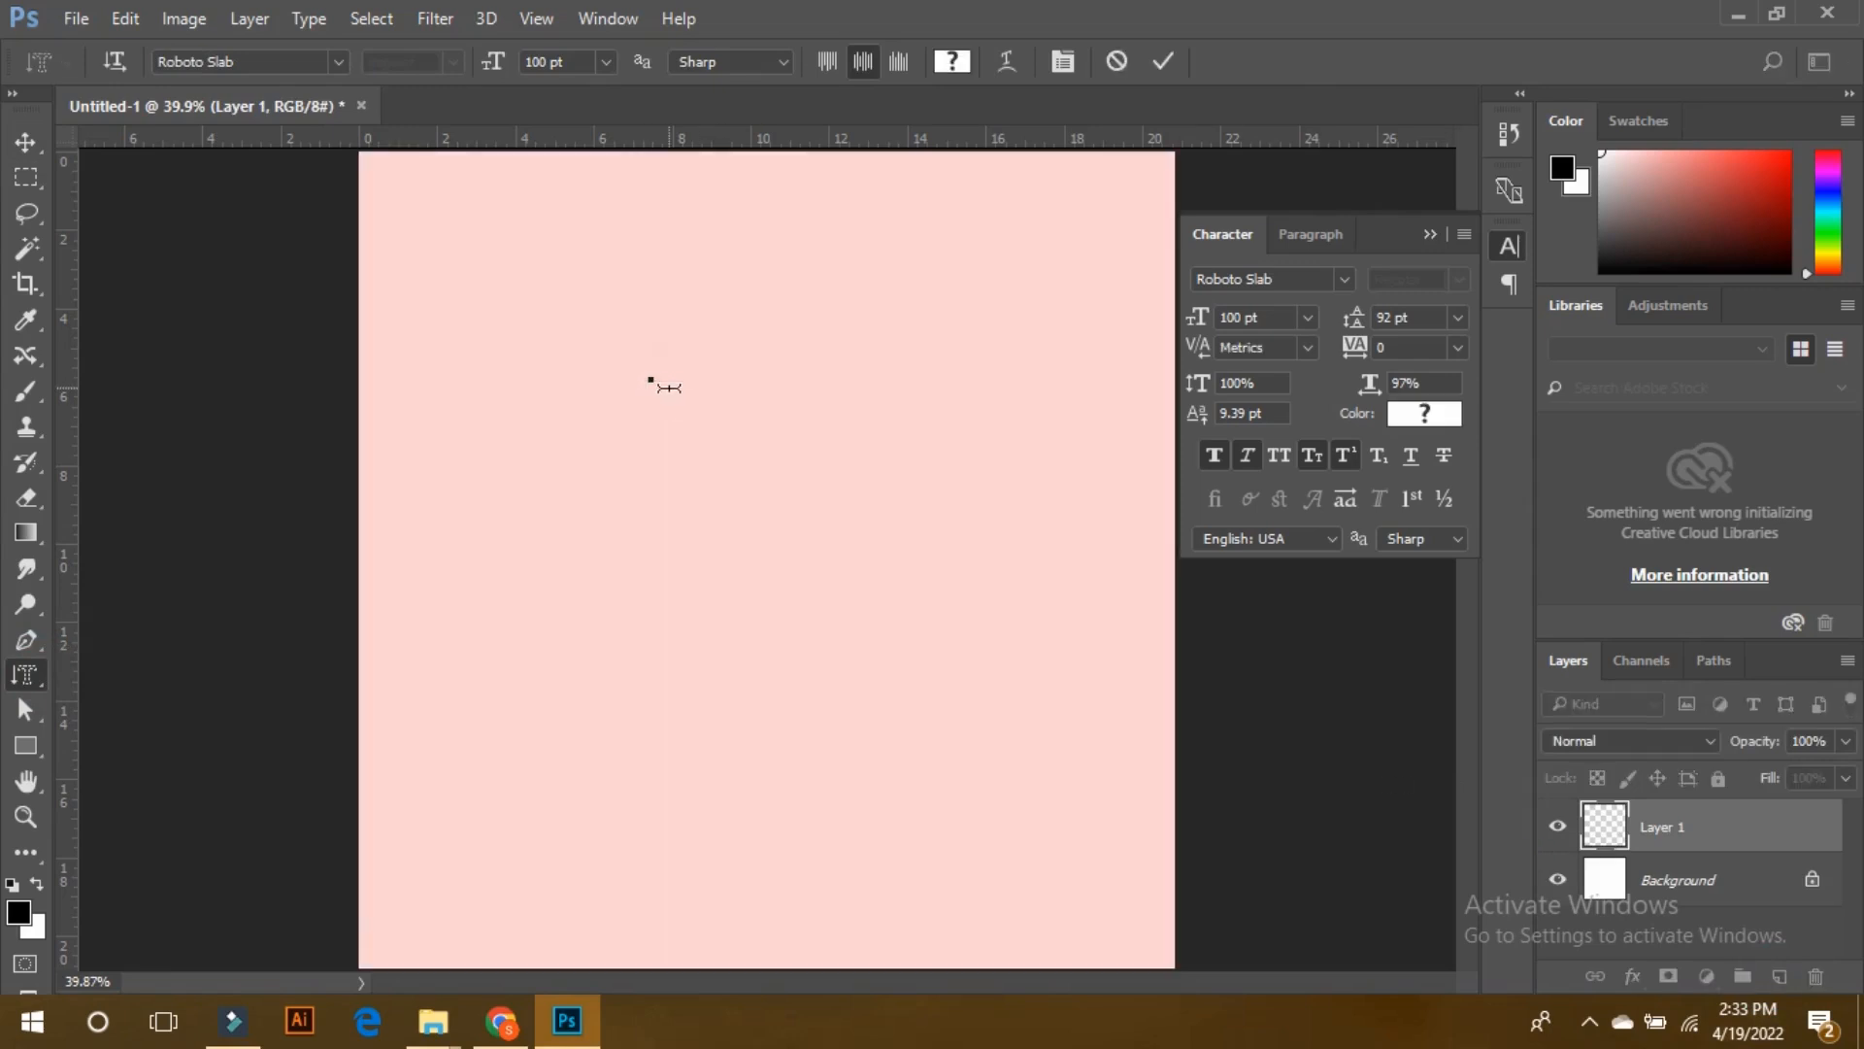
text(Hello W)
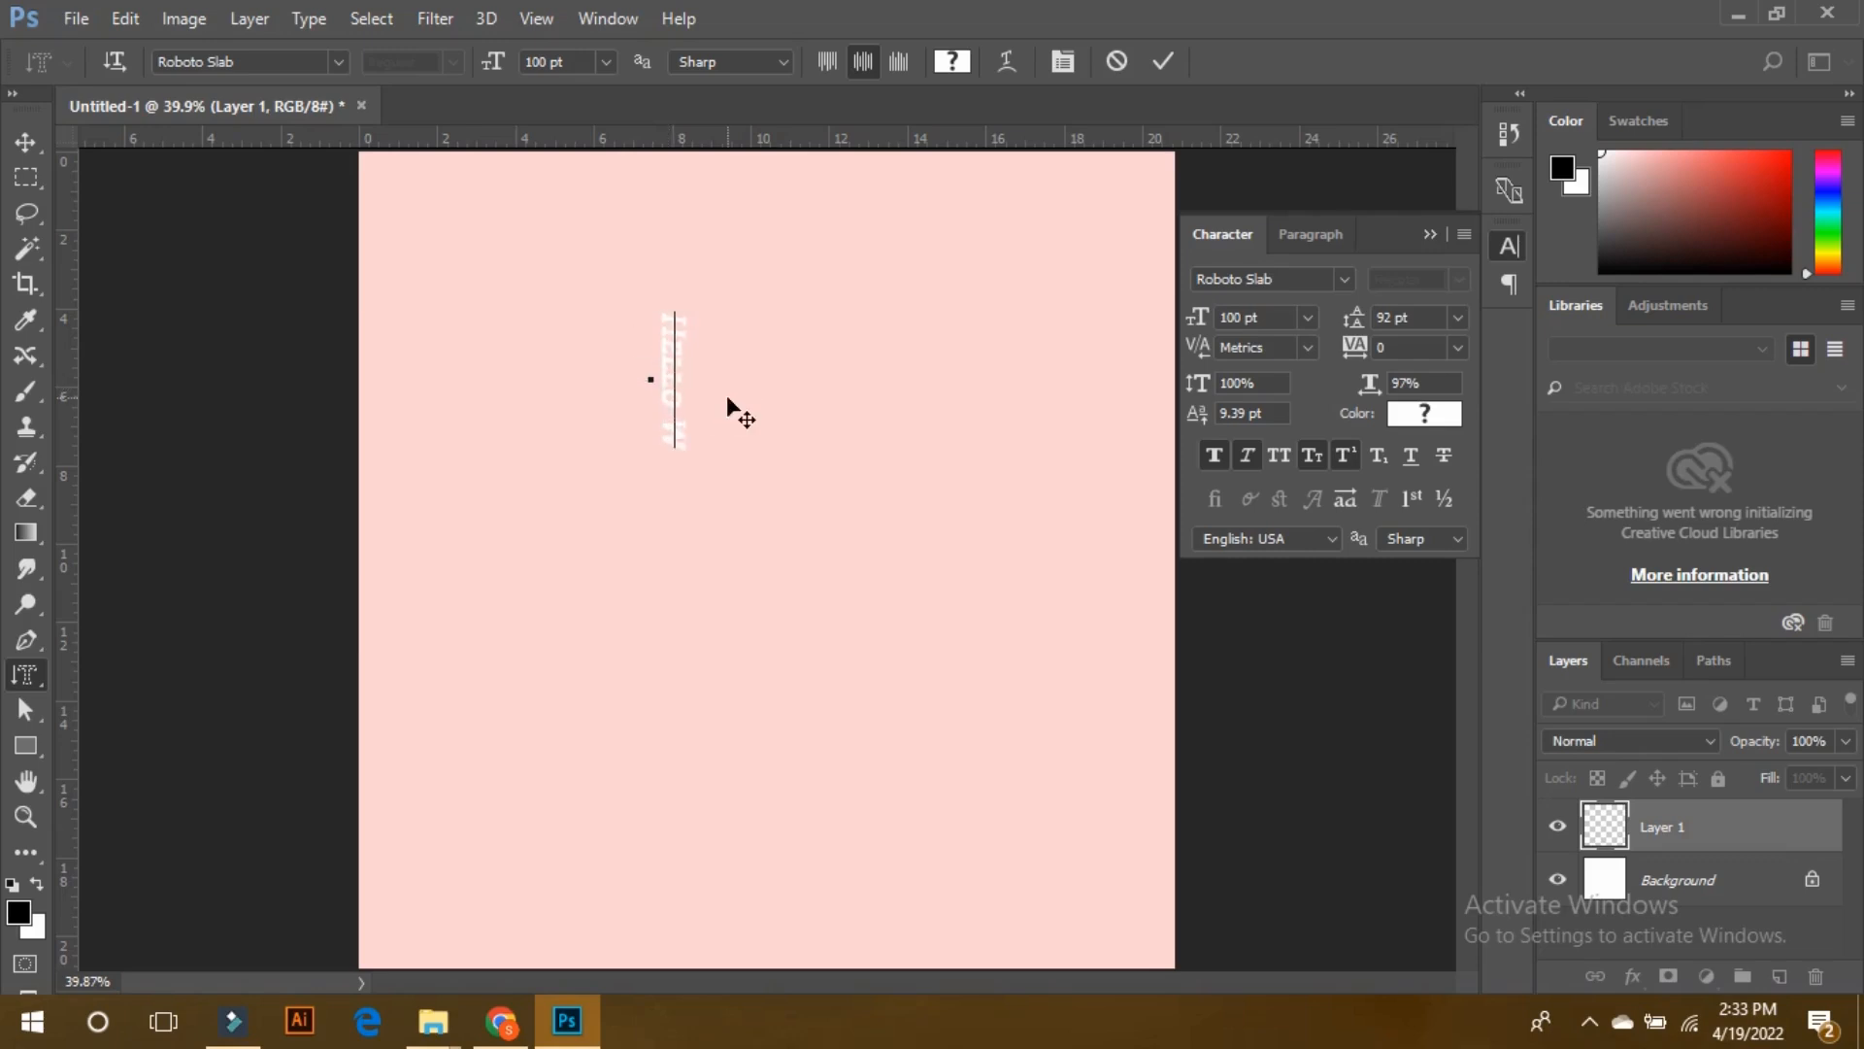
text(orld)
click(1035, 542)
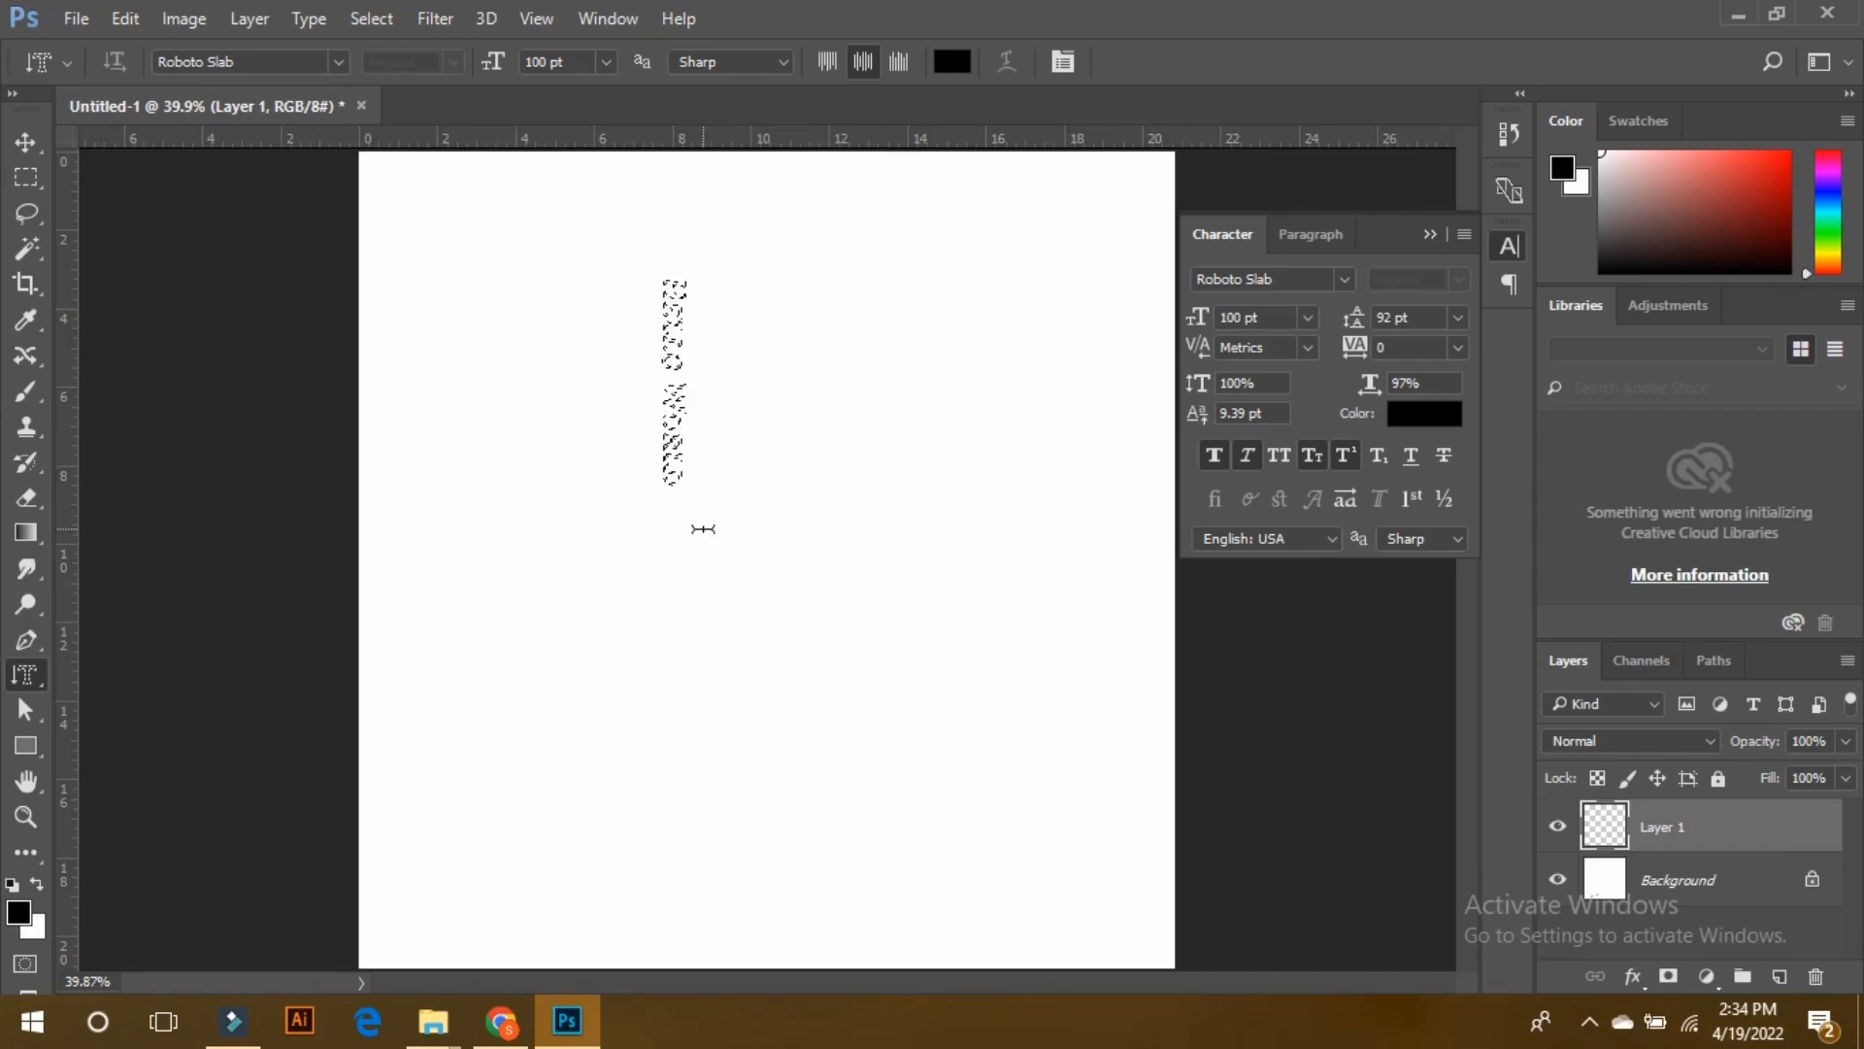
- Set the foreground color to ff0000 and the background color to blue, and fill the text-shaped selection with the foreground color
click(17, 913)
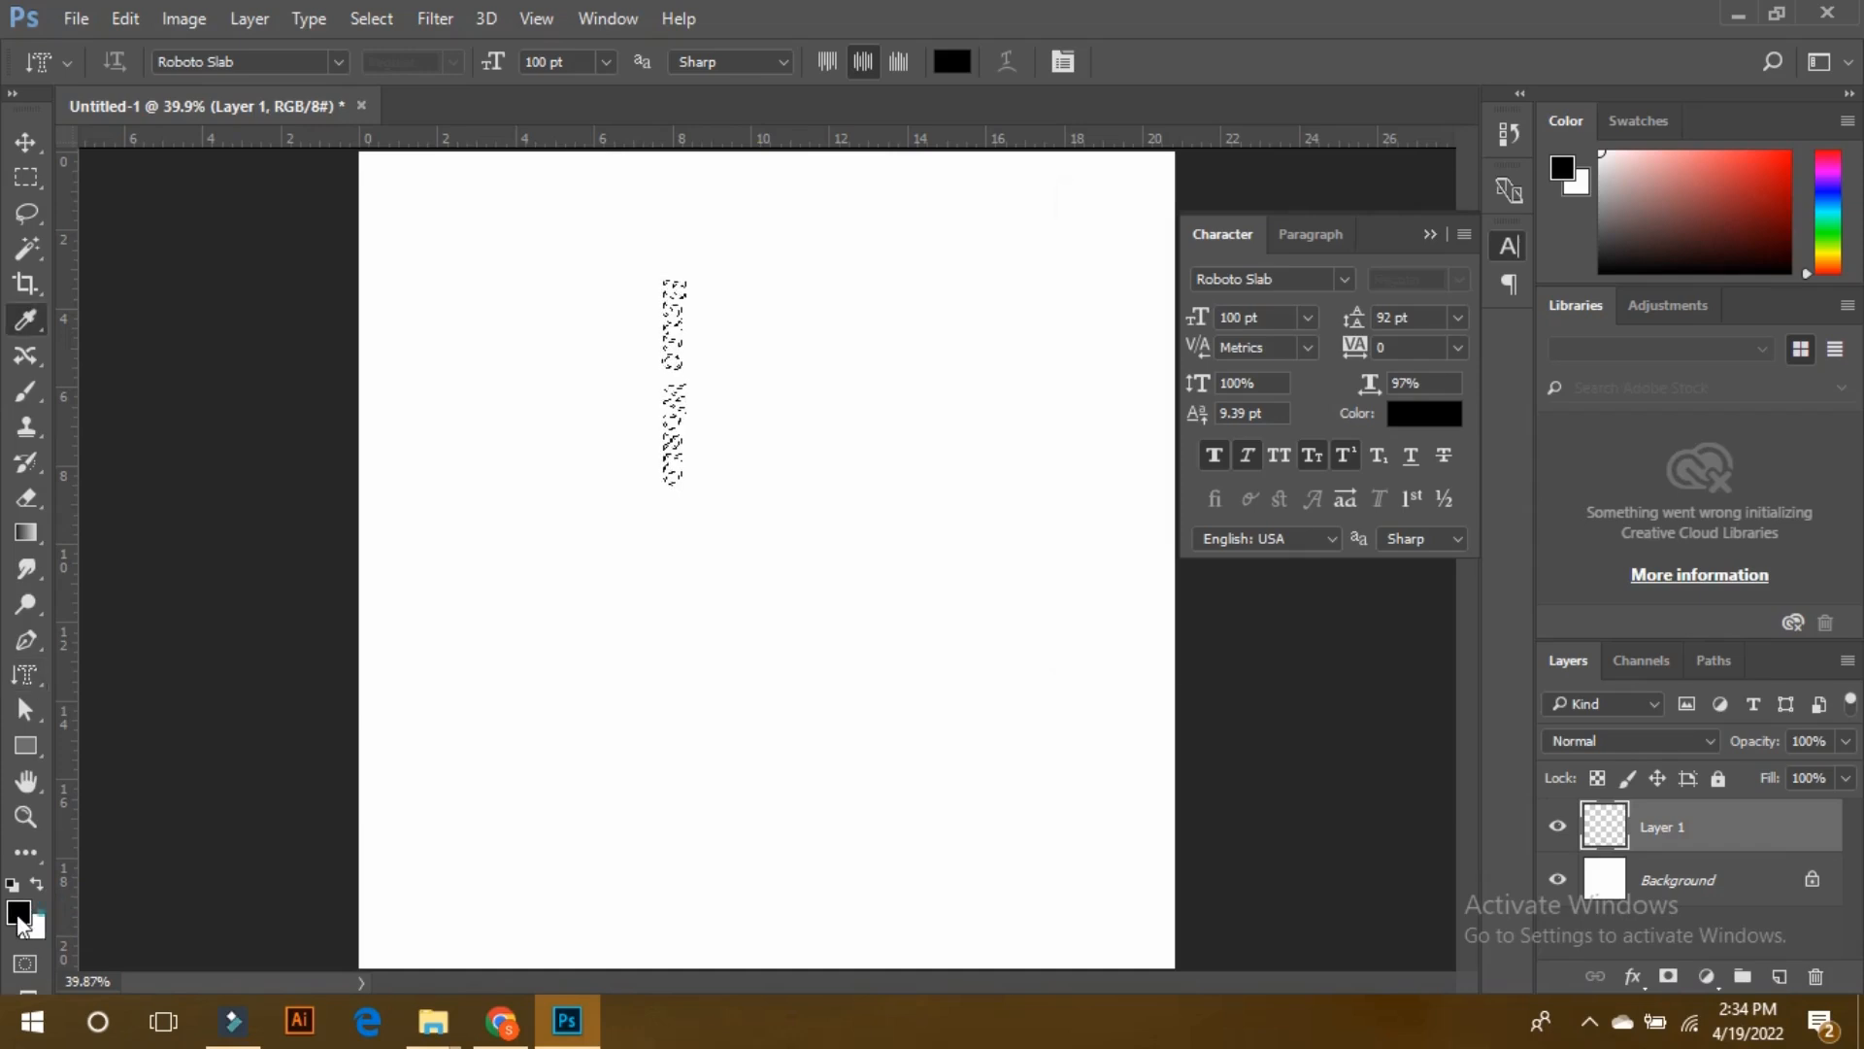
text(ff0000)
click(1679, 245)
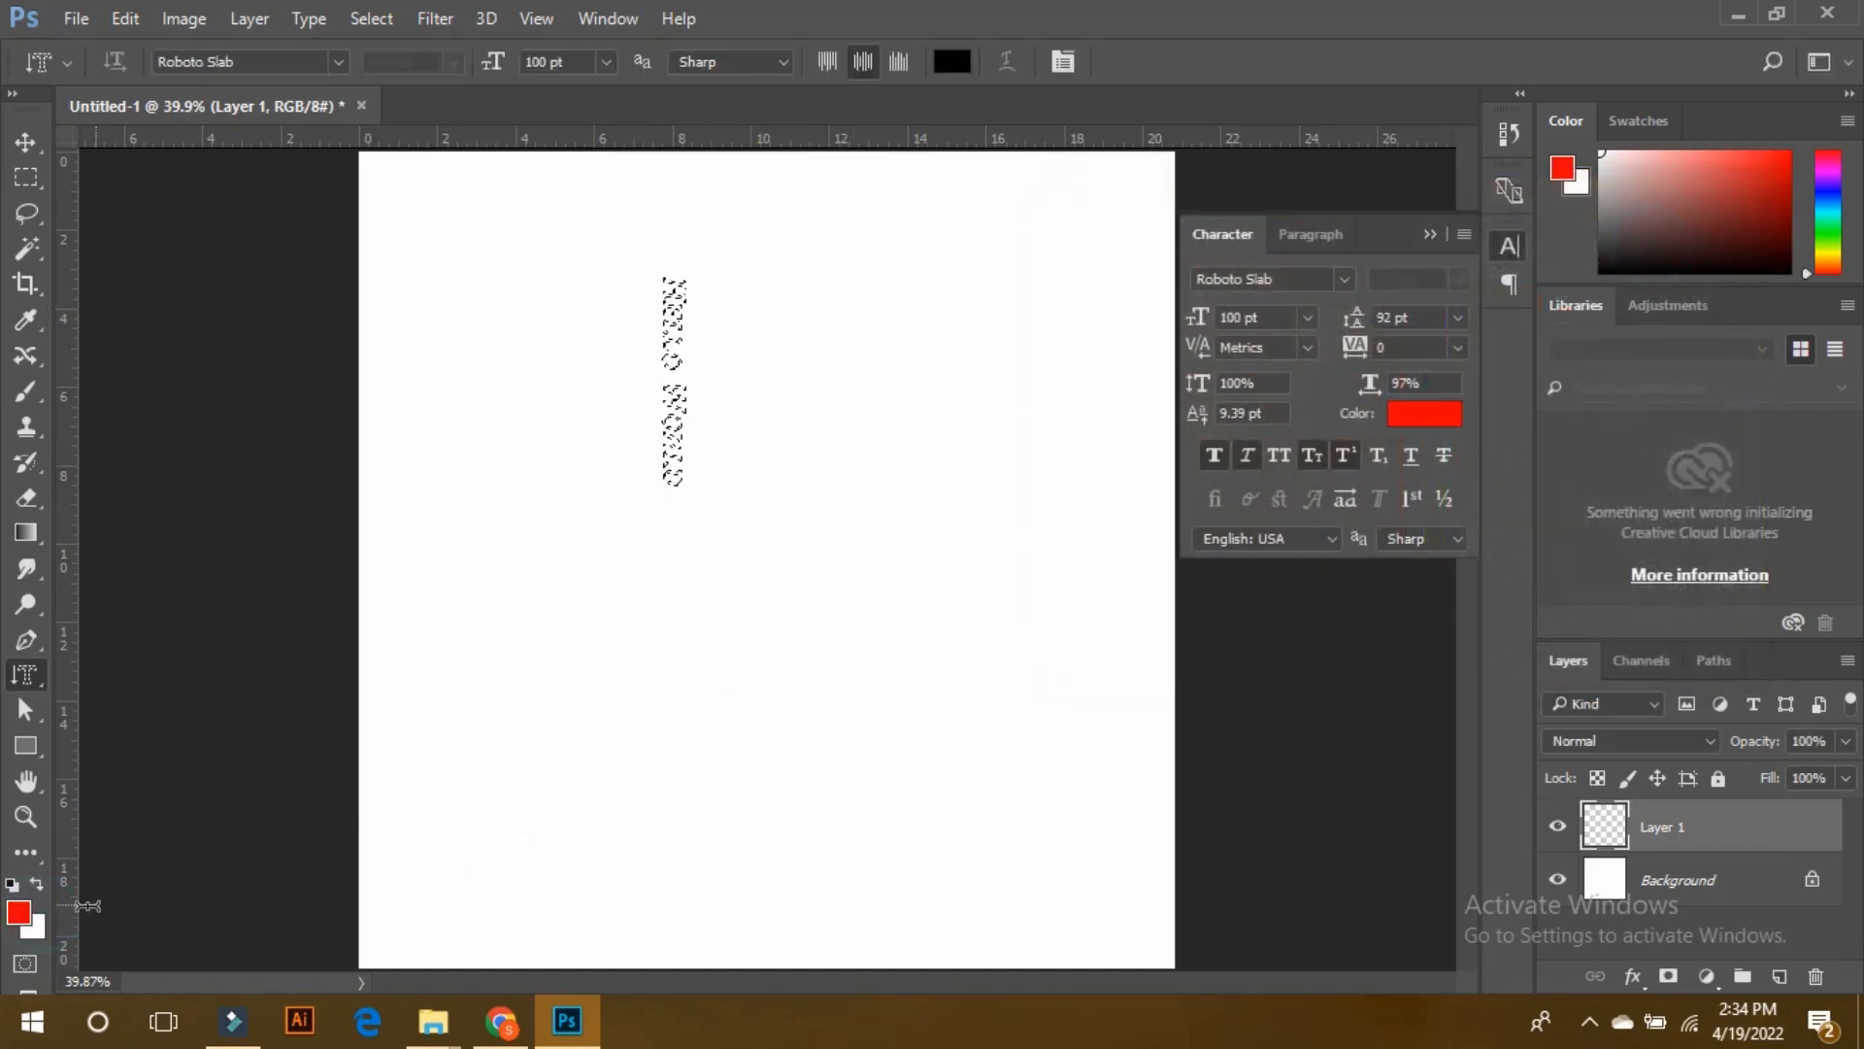
click(39, 927)
click(1435, 394)
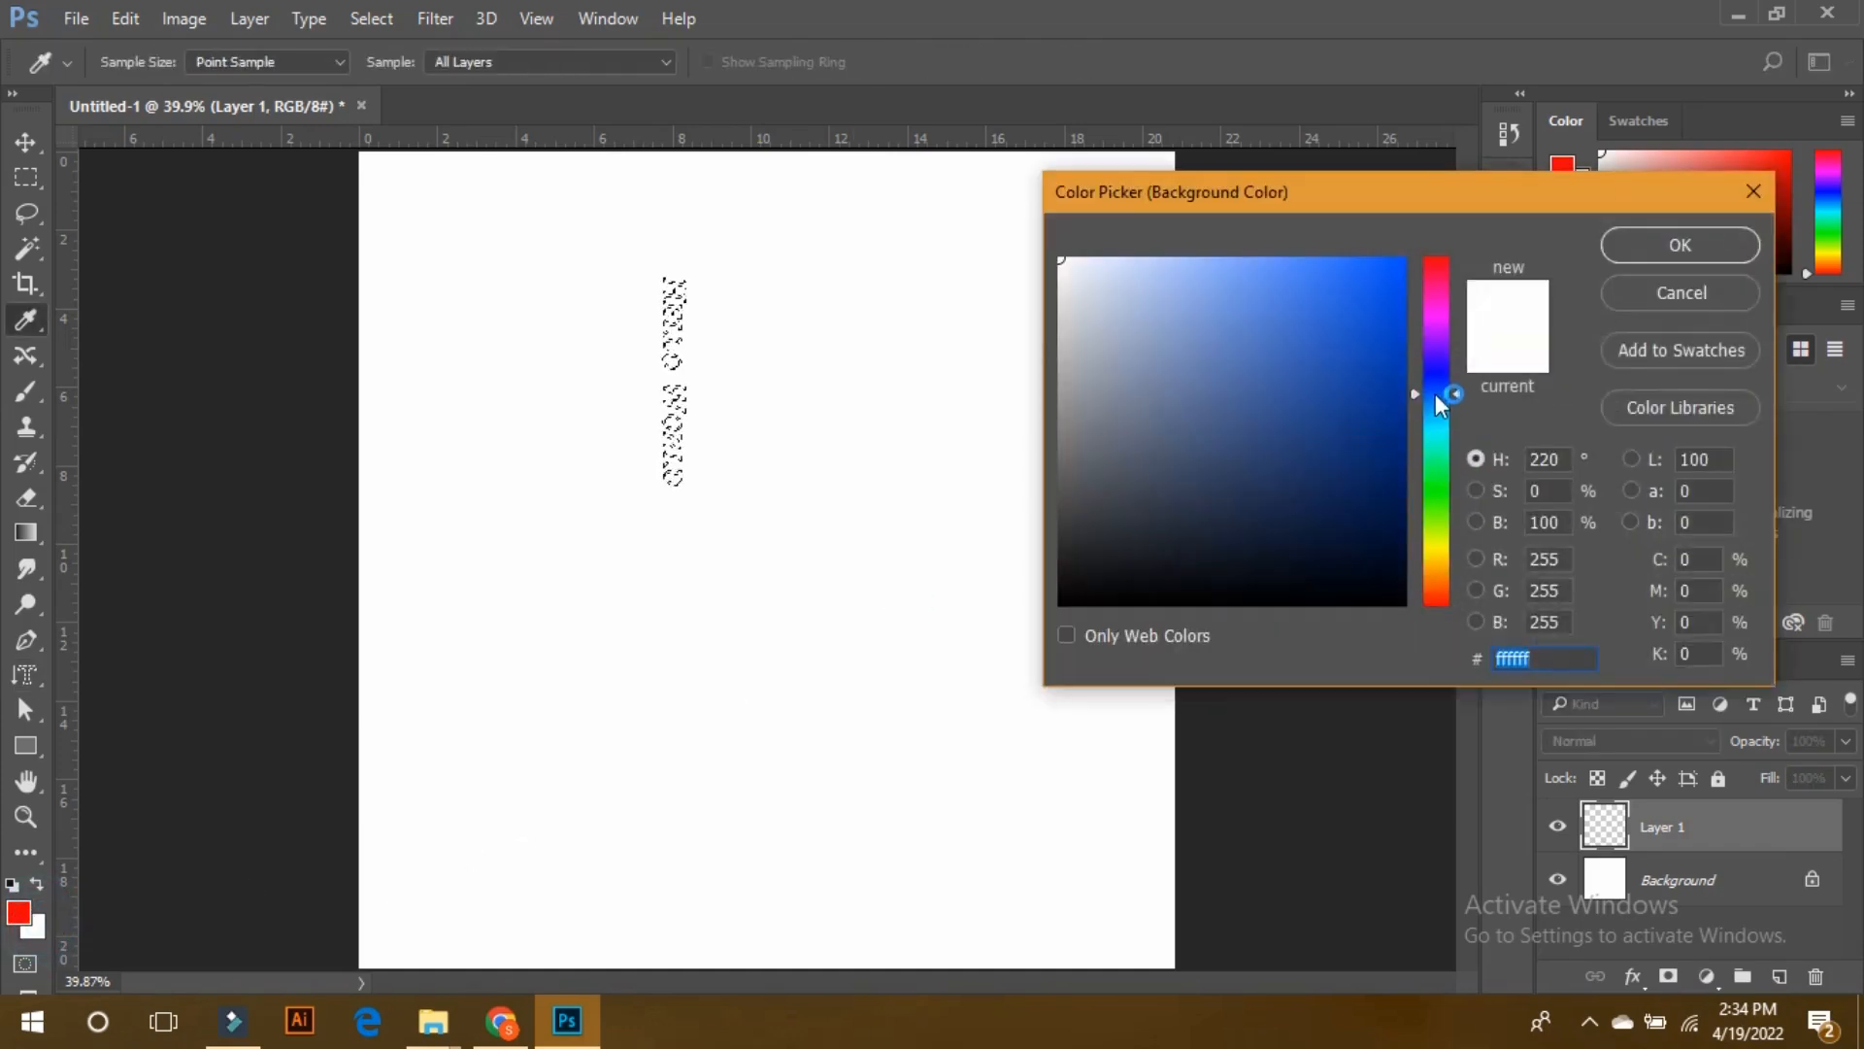
click(1359, 386)
click(1637, 253)
key(t)
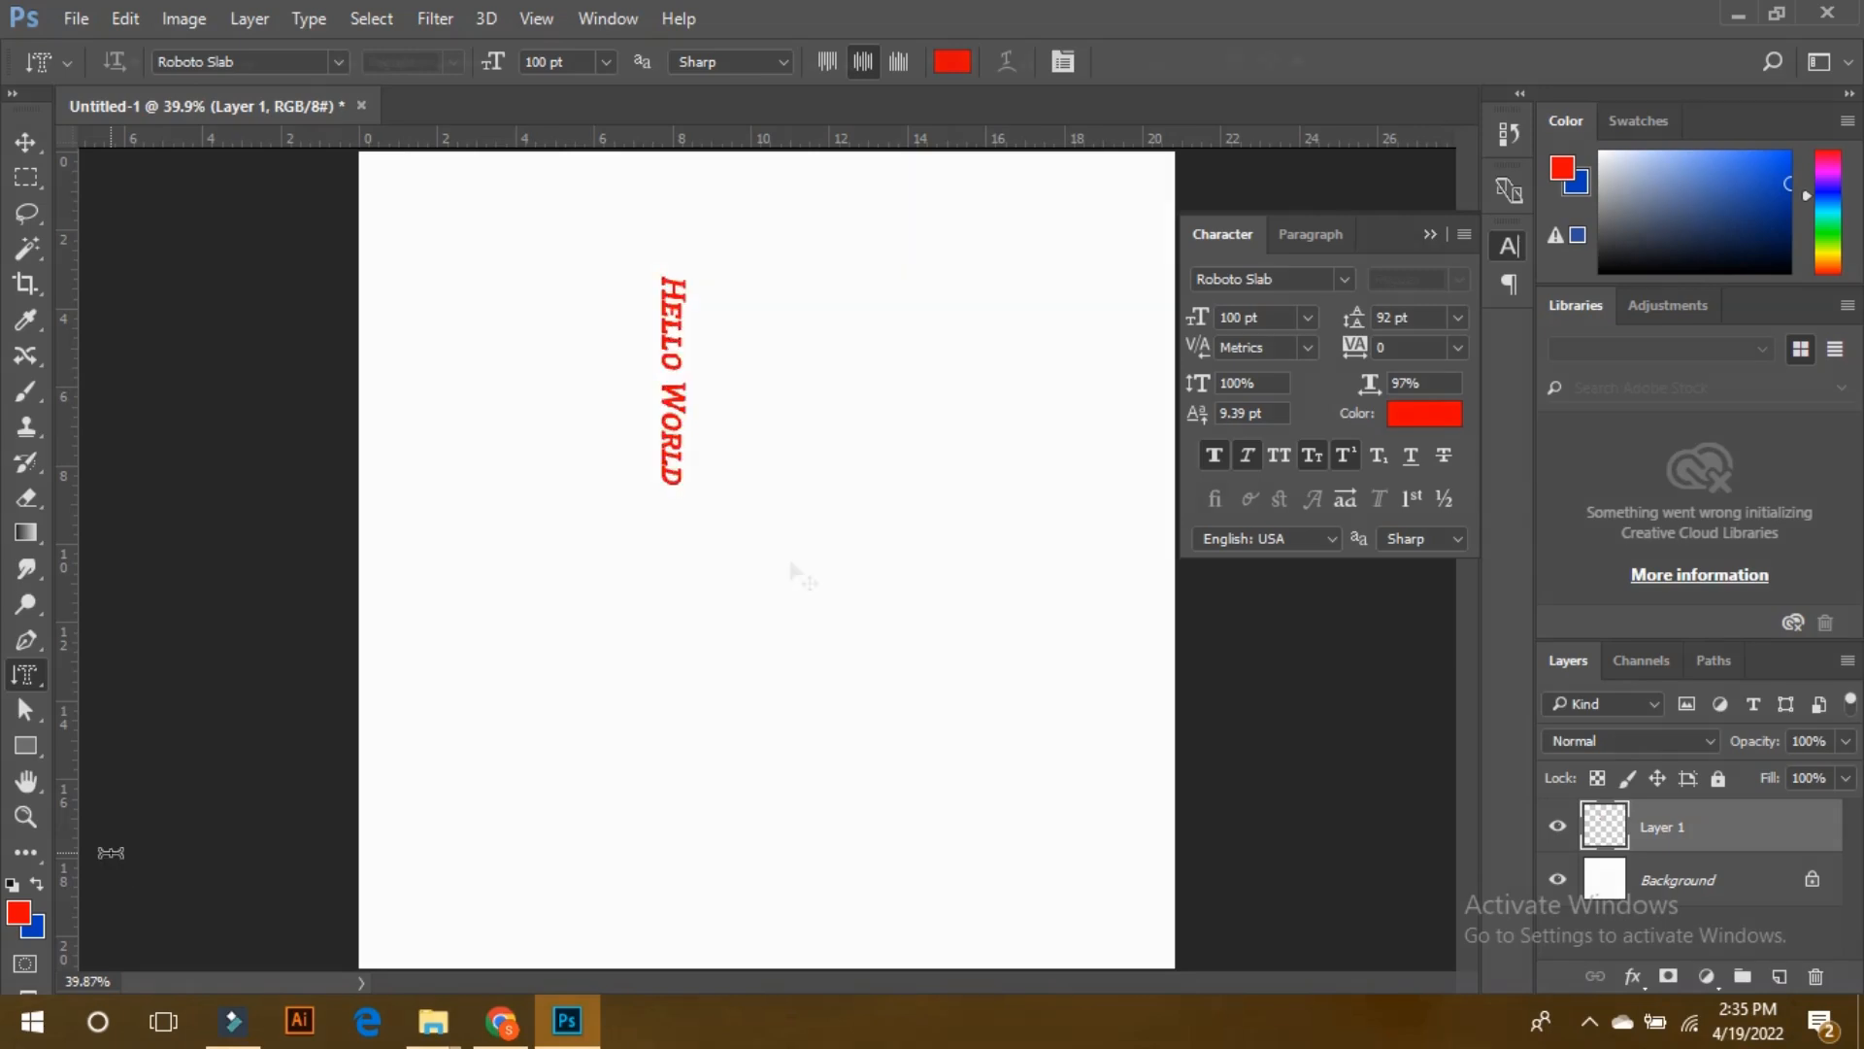
- Move the red vertical text slightly down the canvas and erase its letter H with the Eraser
key(v)
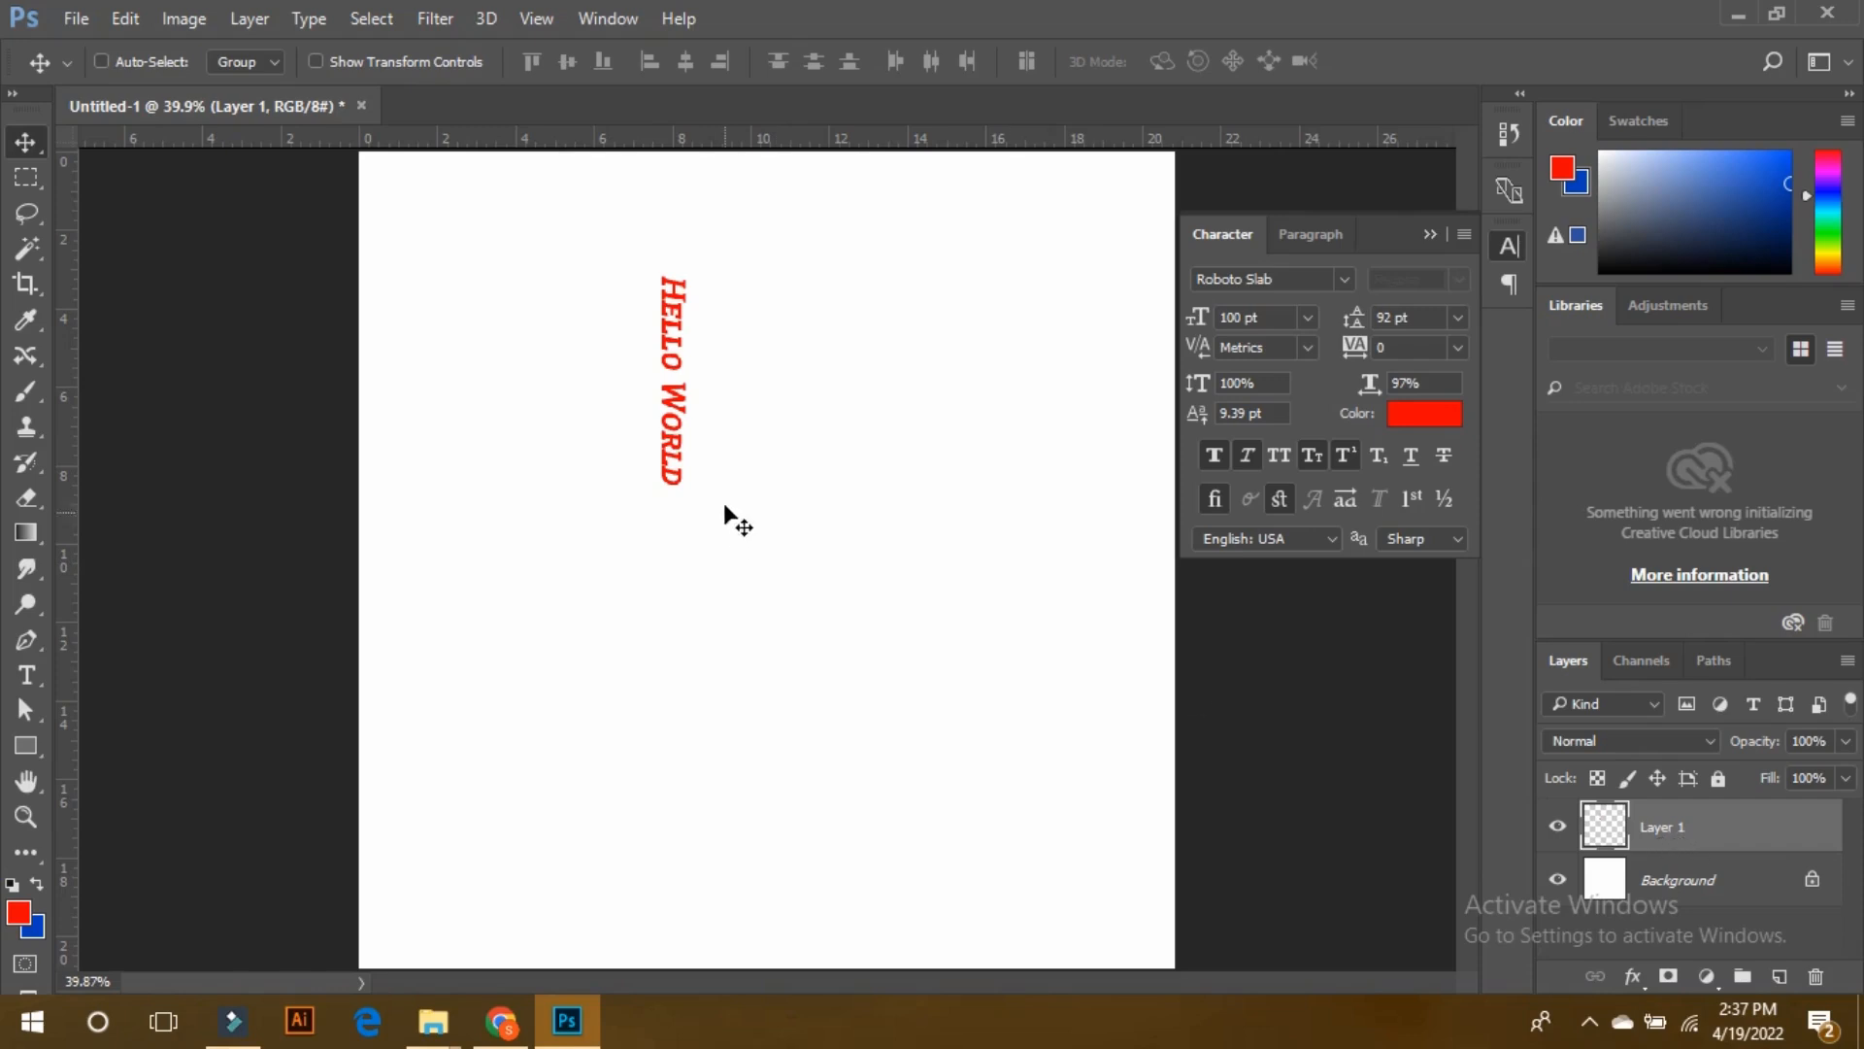
drag(690, 450, 703, 553)
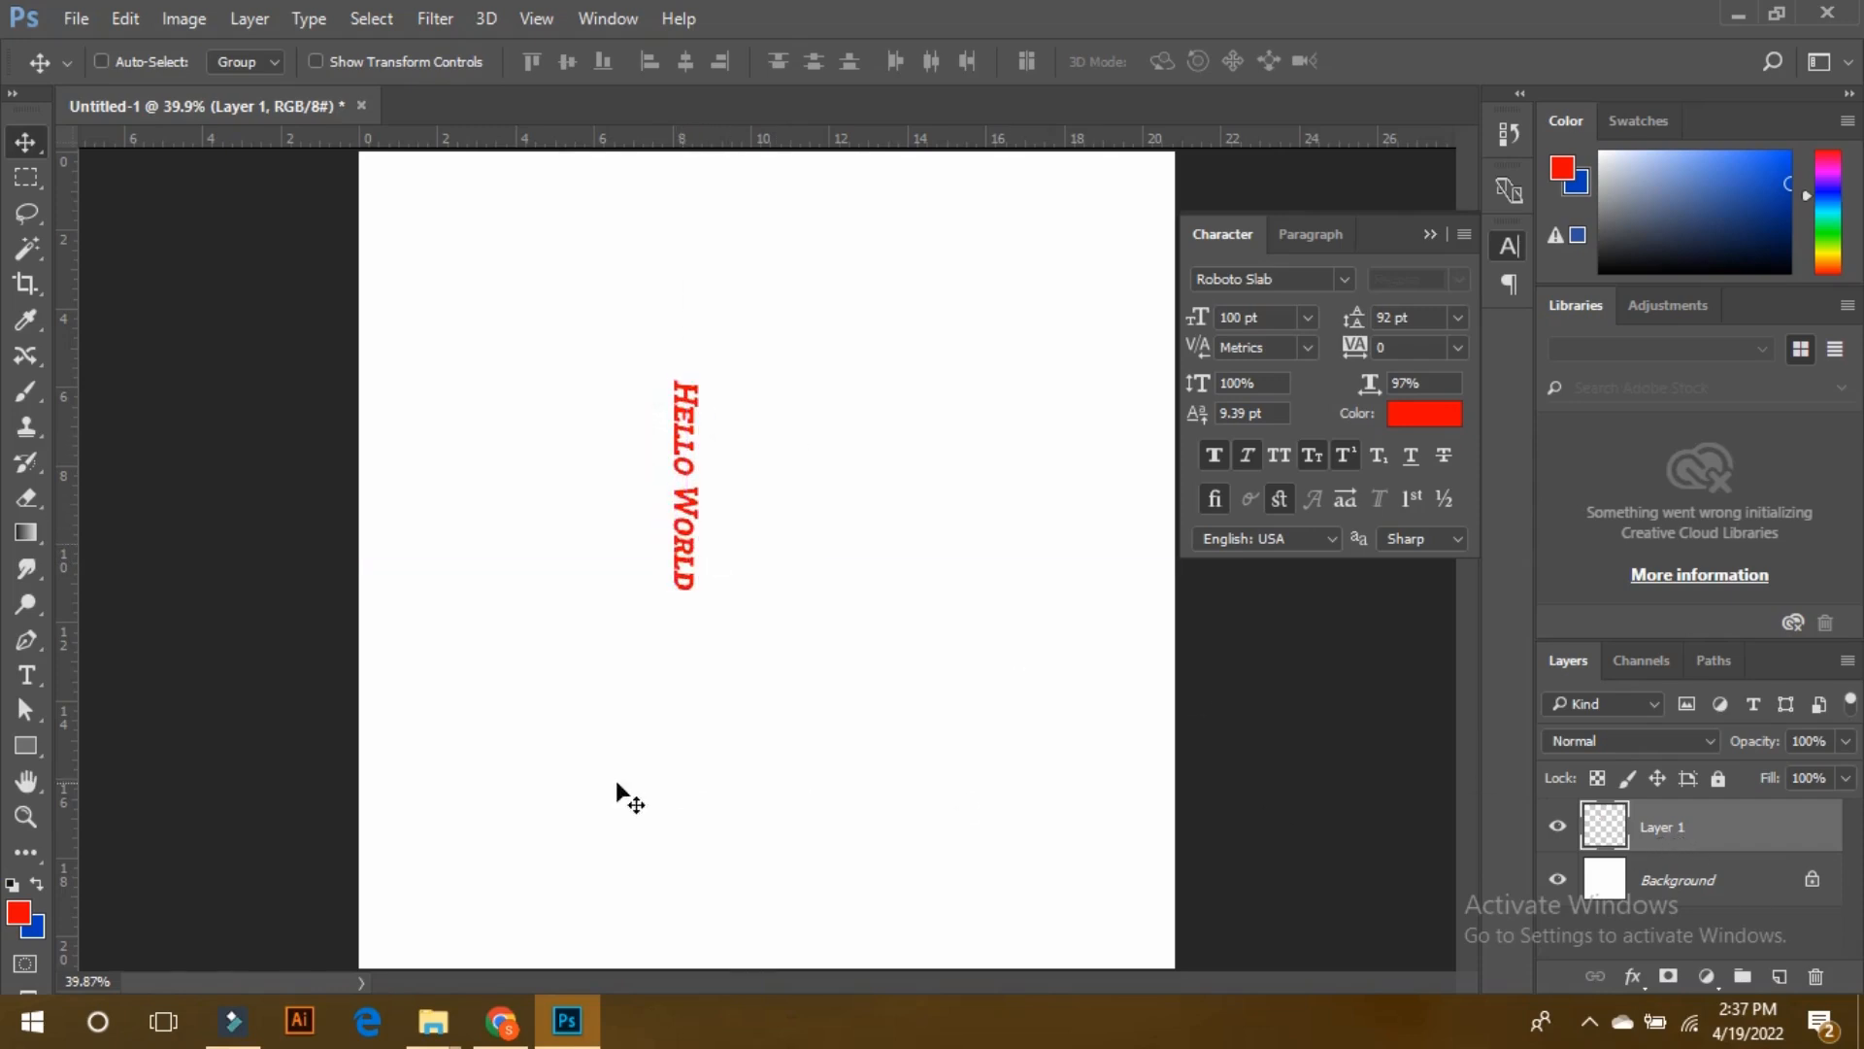
click(26, 497)
mouse_move(696, 385)
mouse_down()
mouse_move(654, 385)
mouse_move(675, 391)
mouse_up()
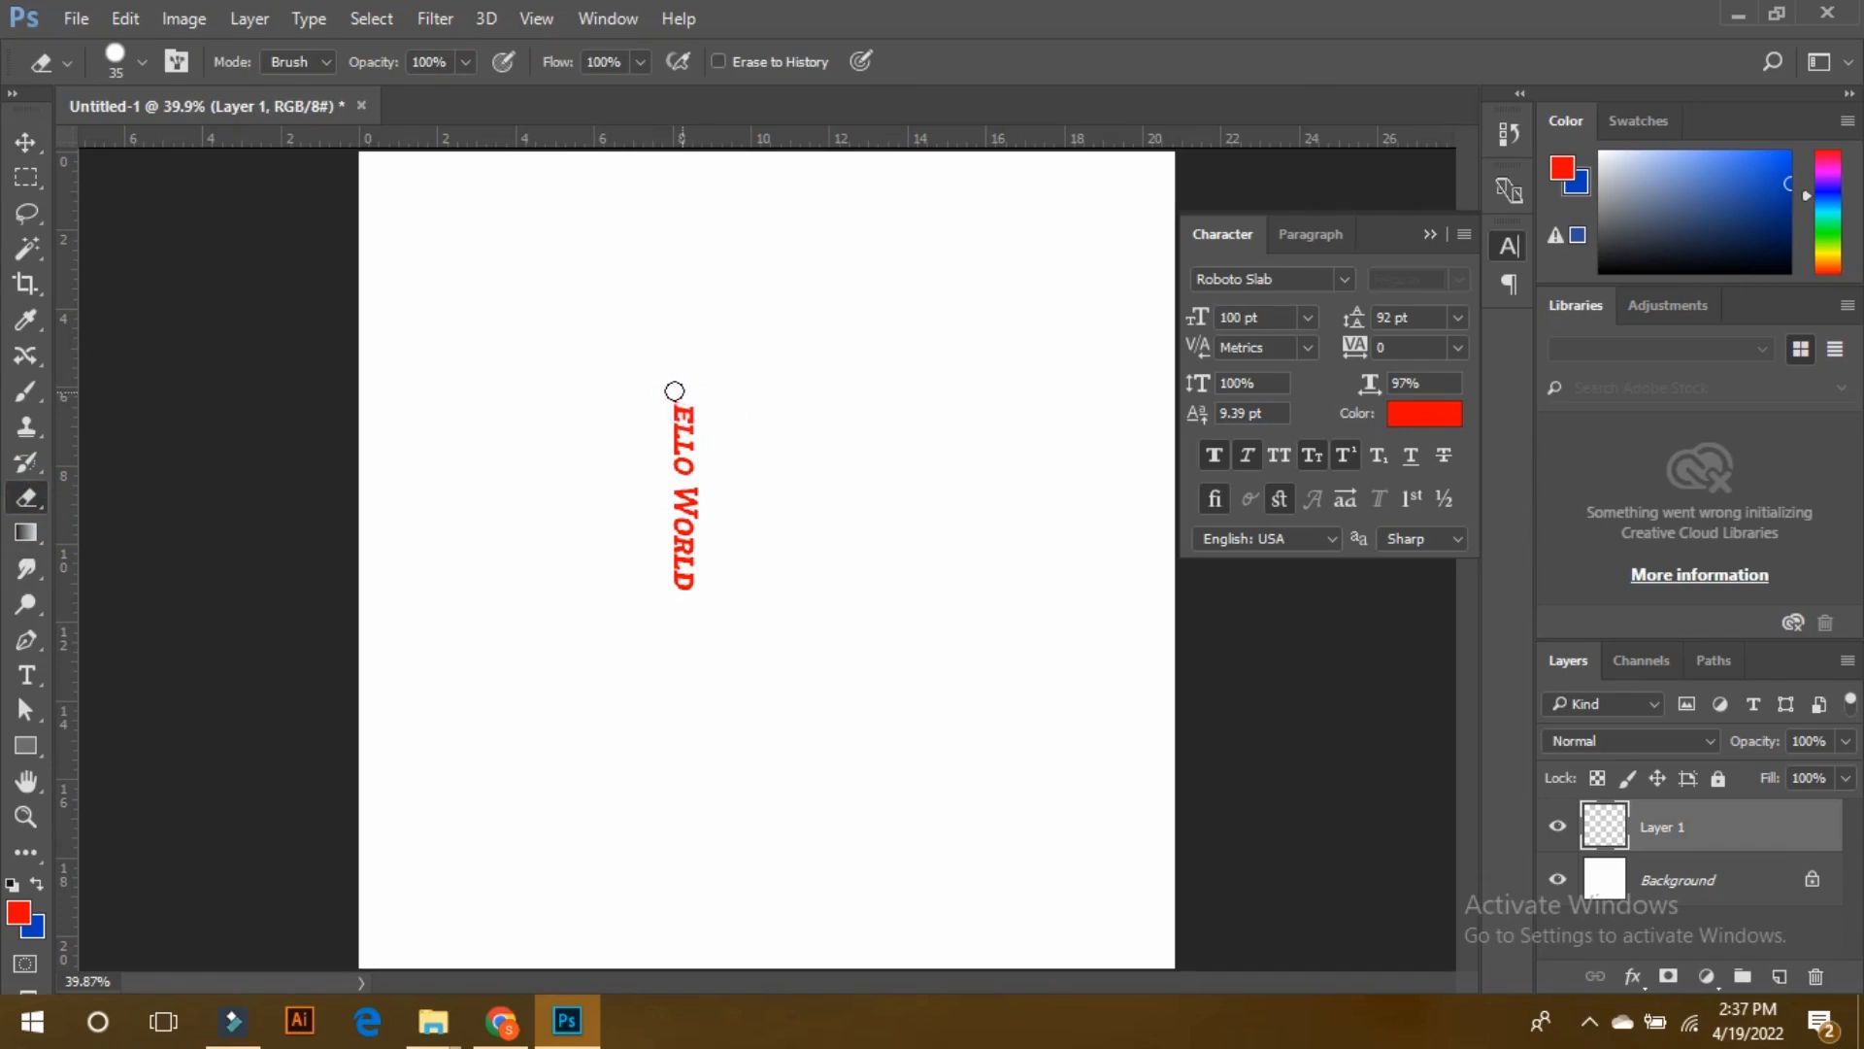
click(690, 390)
click(675, 397)
- Add the horizontal text "Hello" below the vertical red text with the Horizontal Type tool
click(28, 673)
click(712, 693)
text(Hello)
click(28, 143)
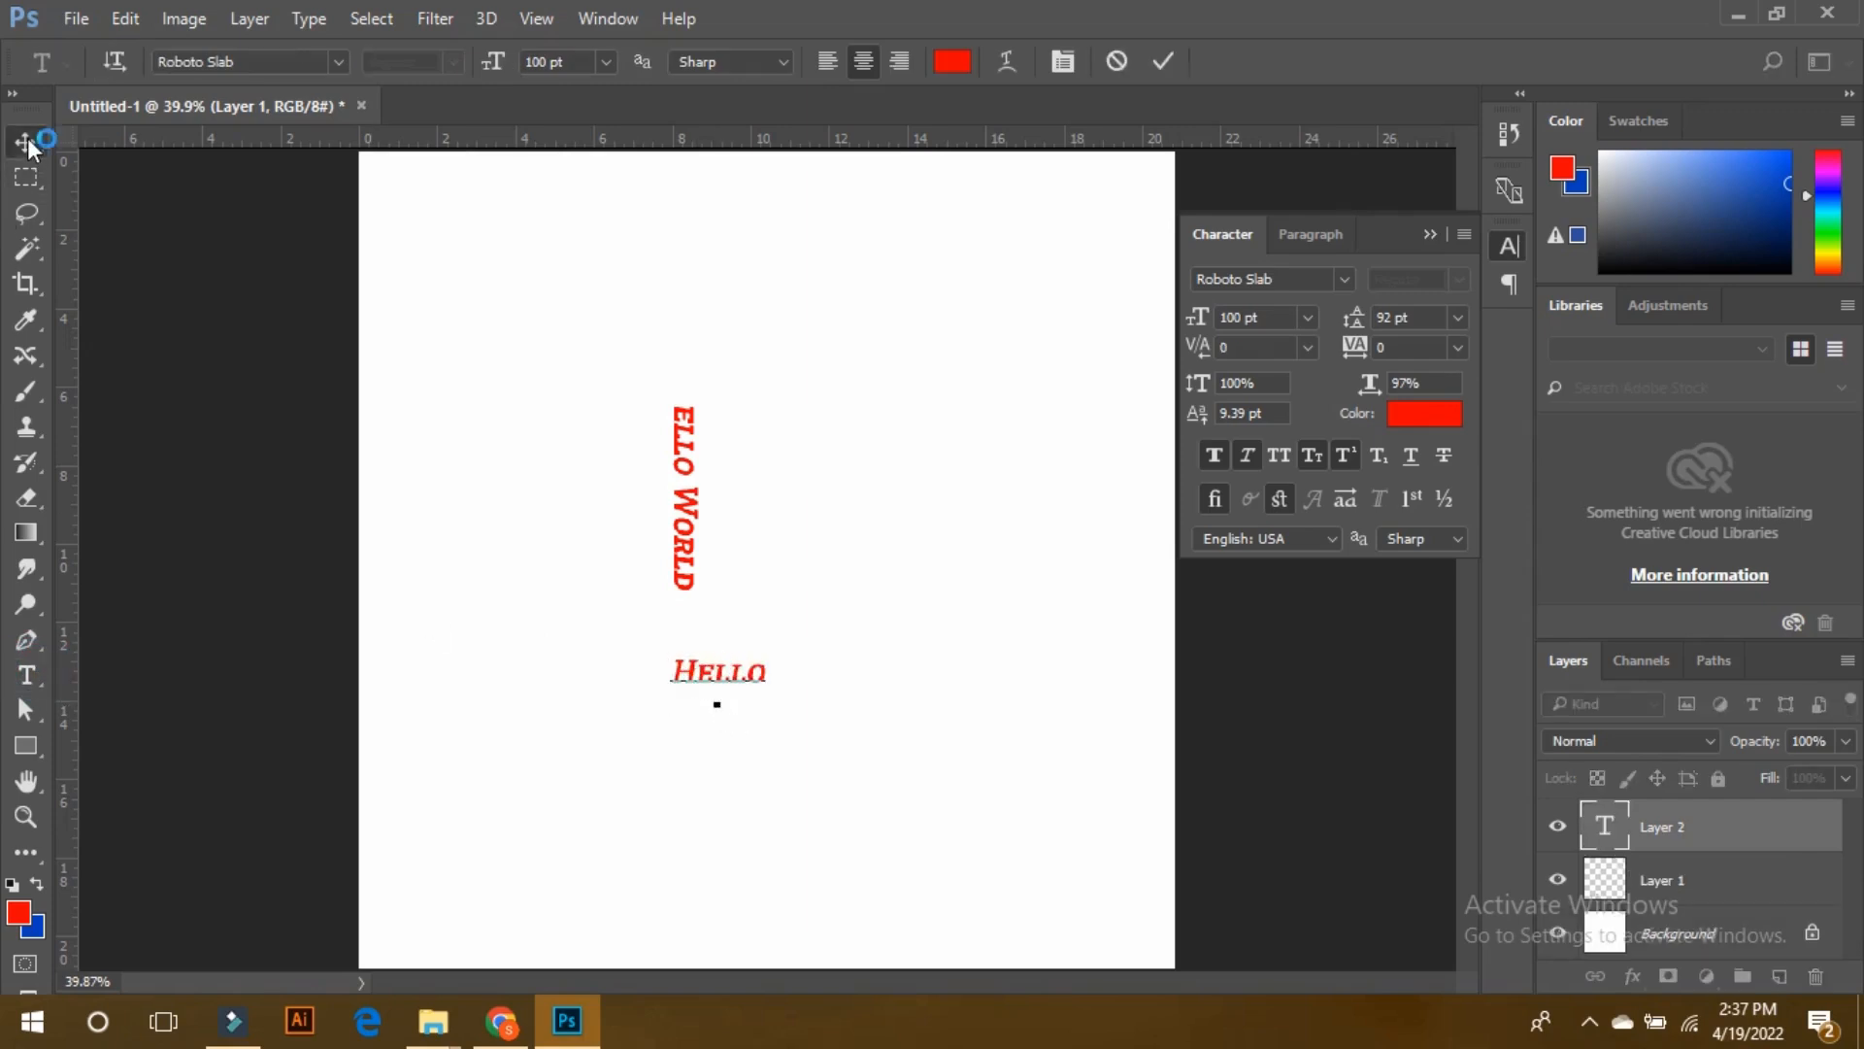
- Try to erase part of the "Hello" type layer with the Eraser
click(37, 510)
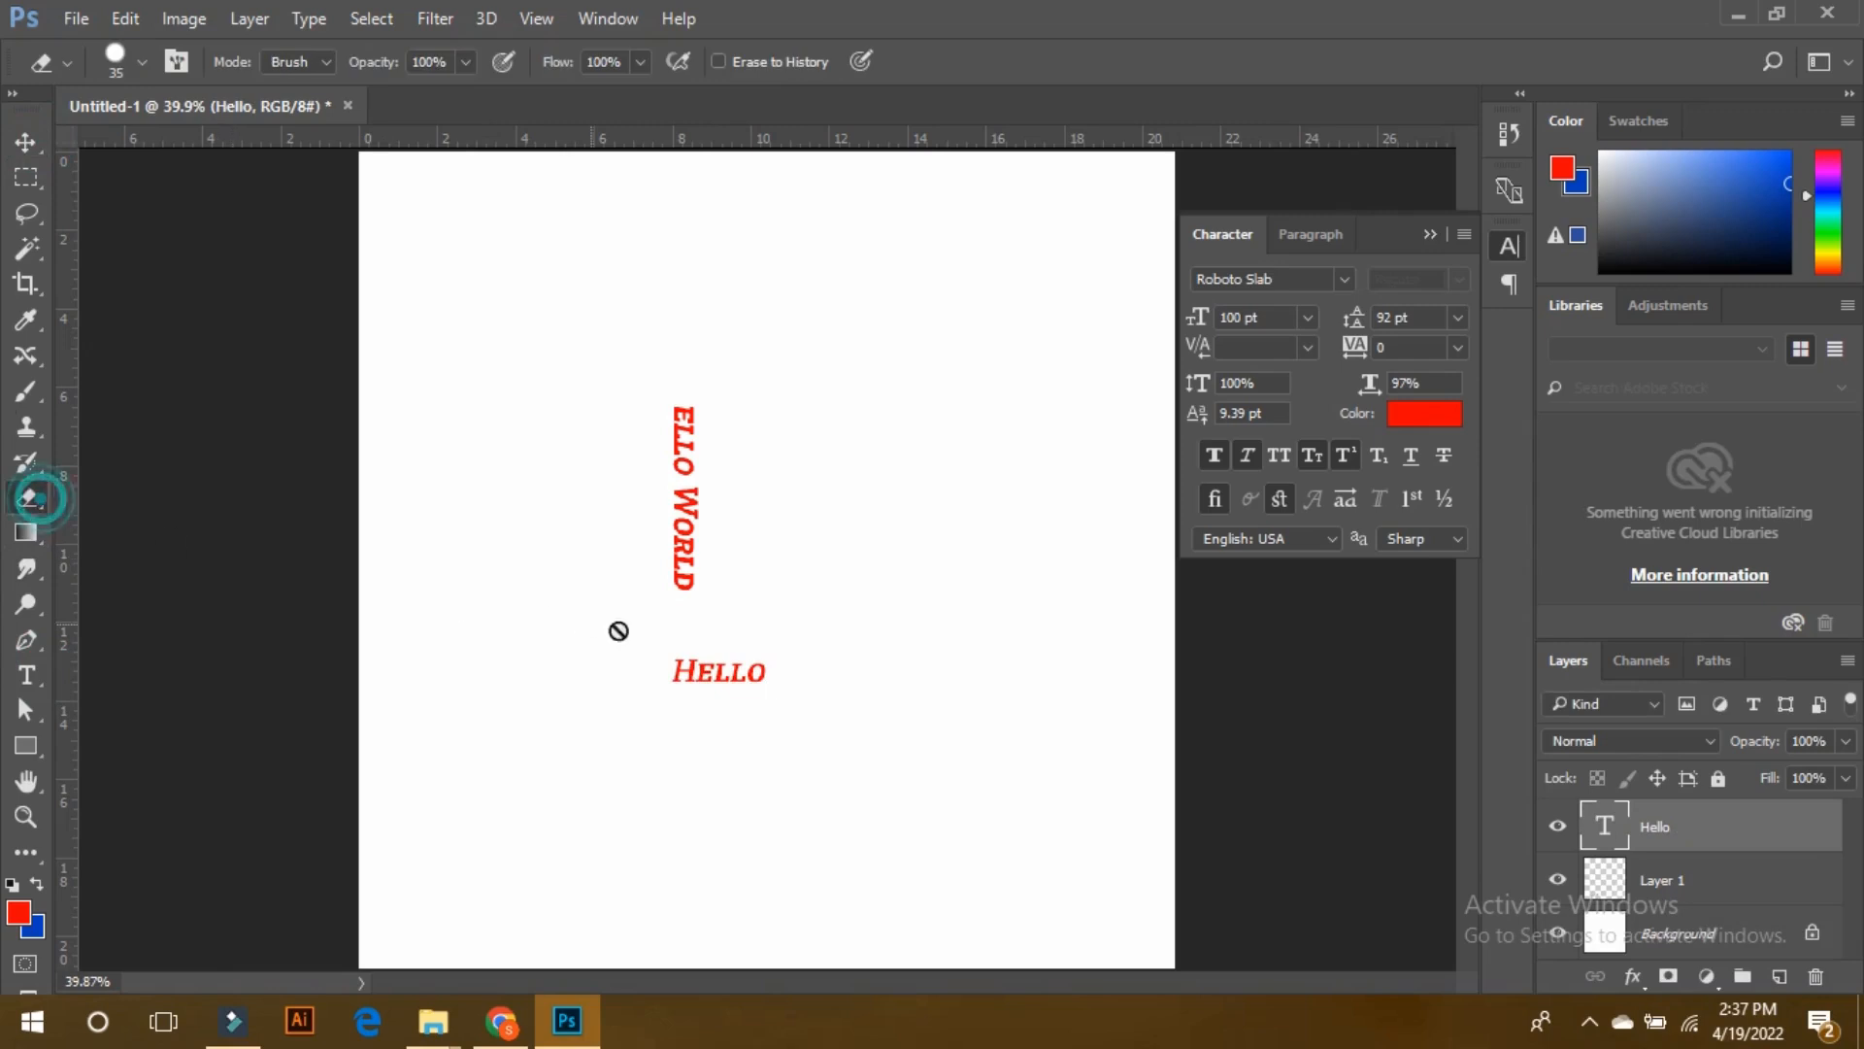
click(708, 666)
click(971, 429)
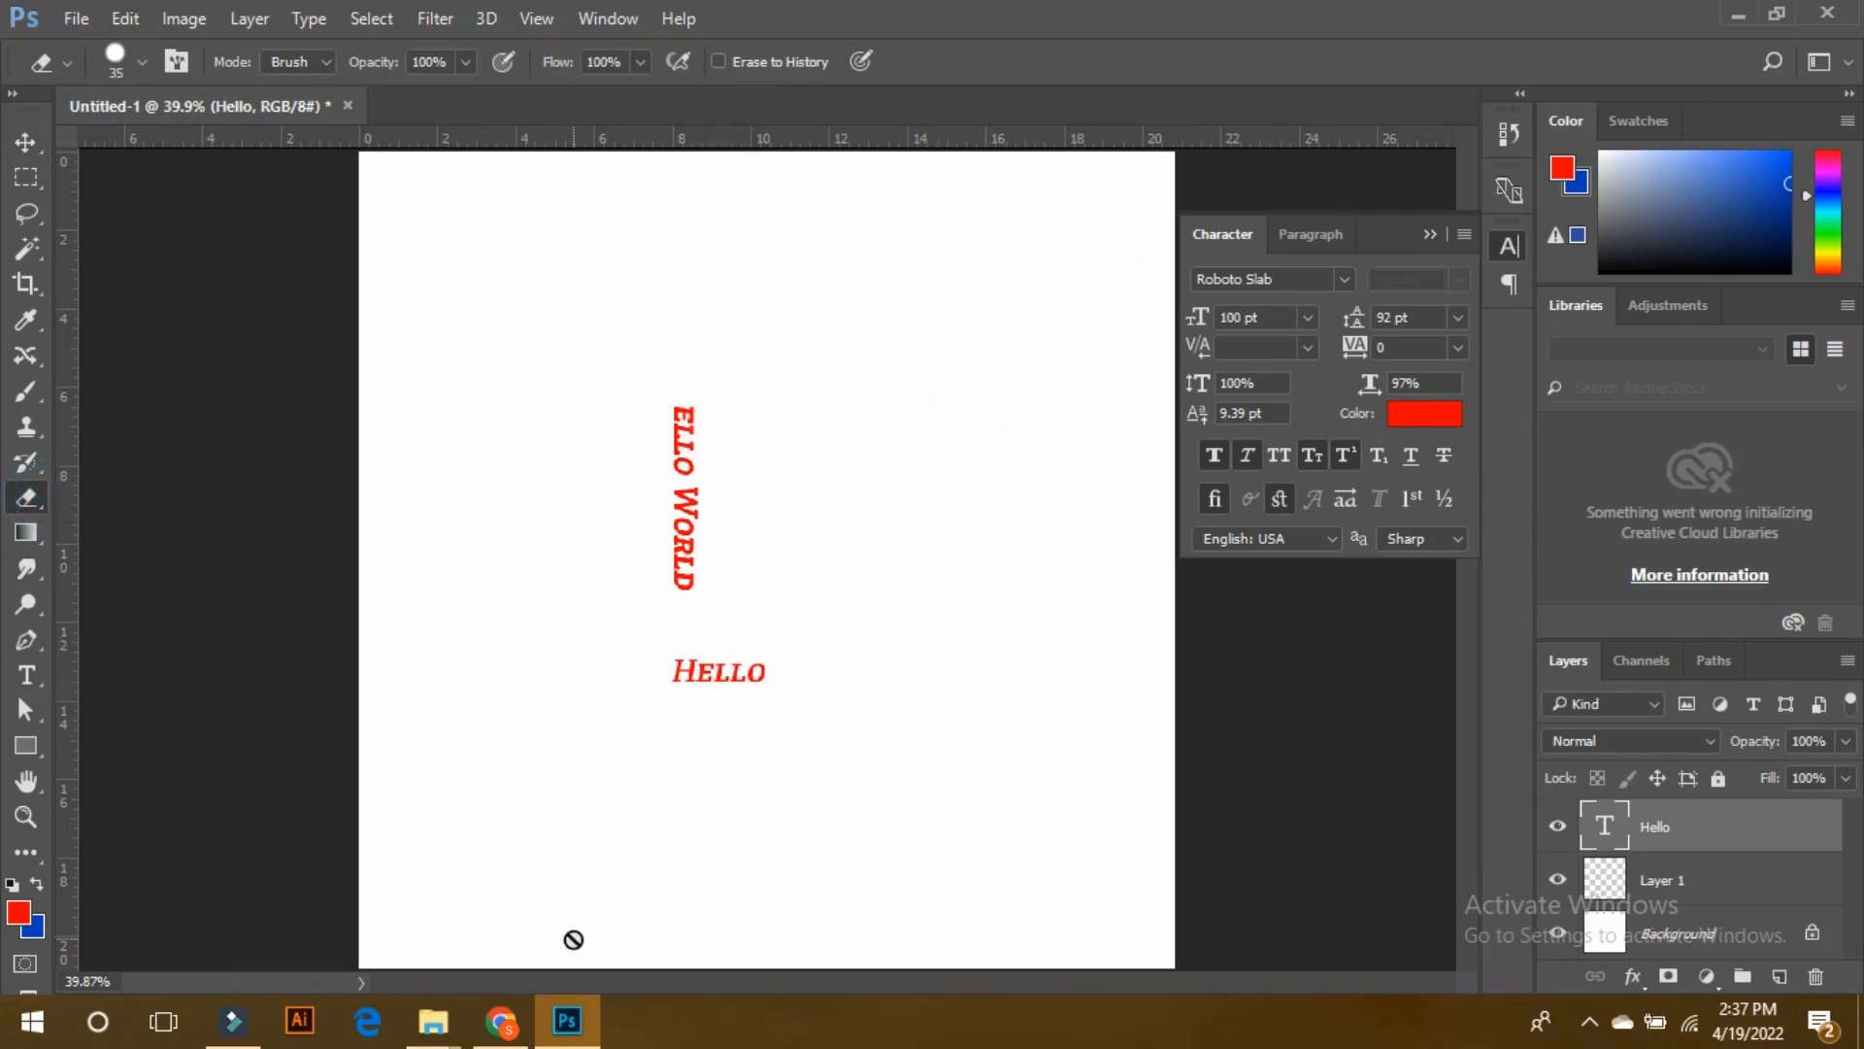
click(26, 674)
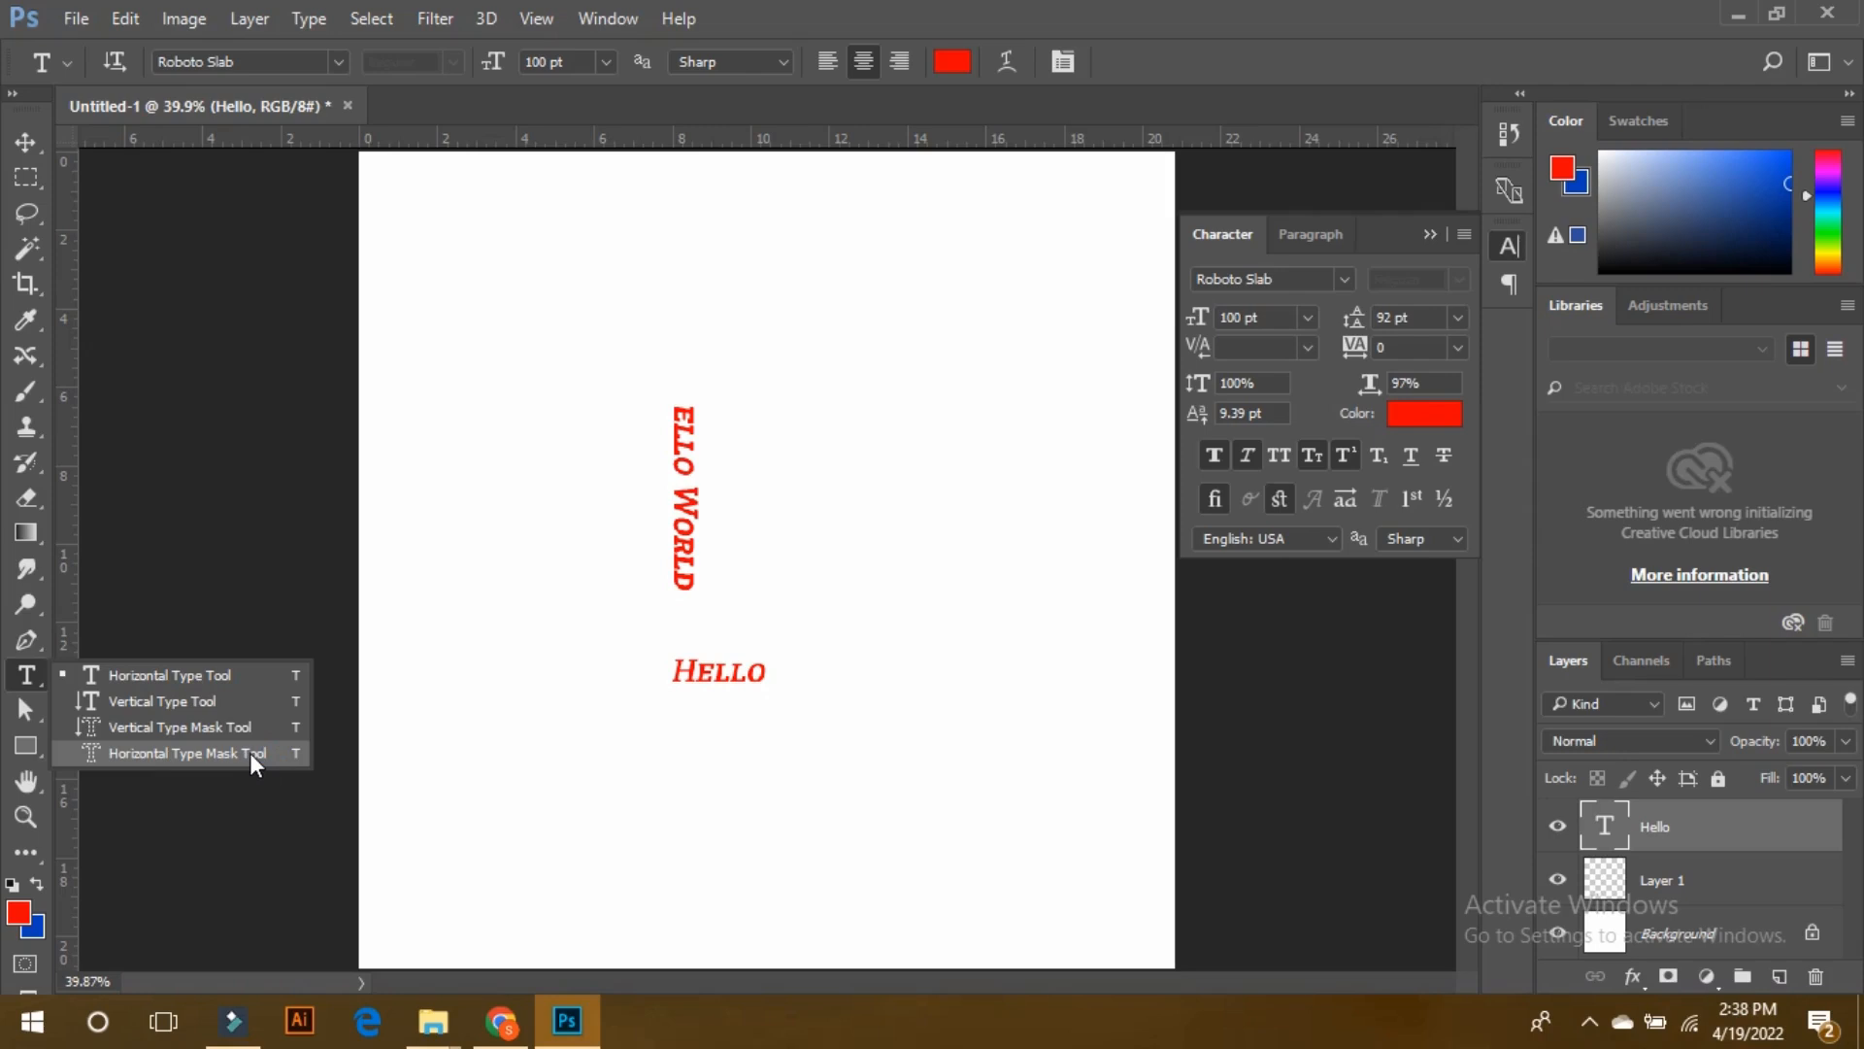
click(253, 563)
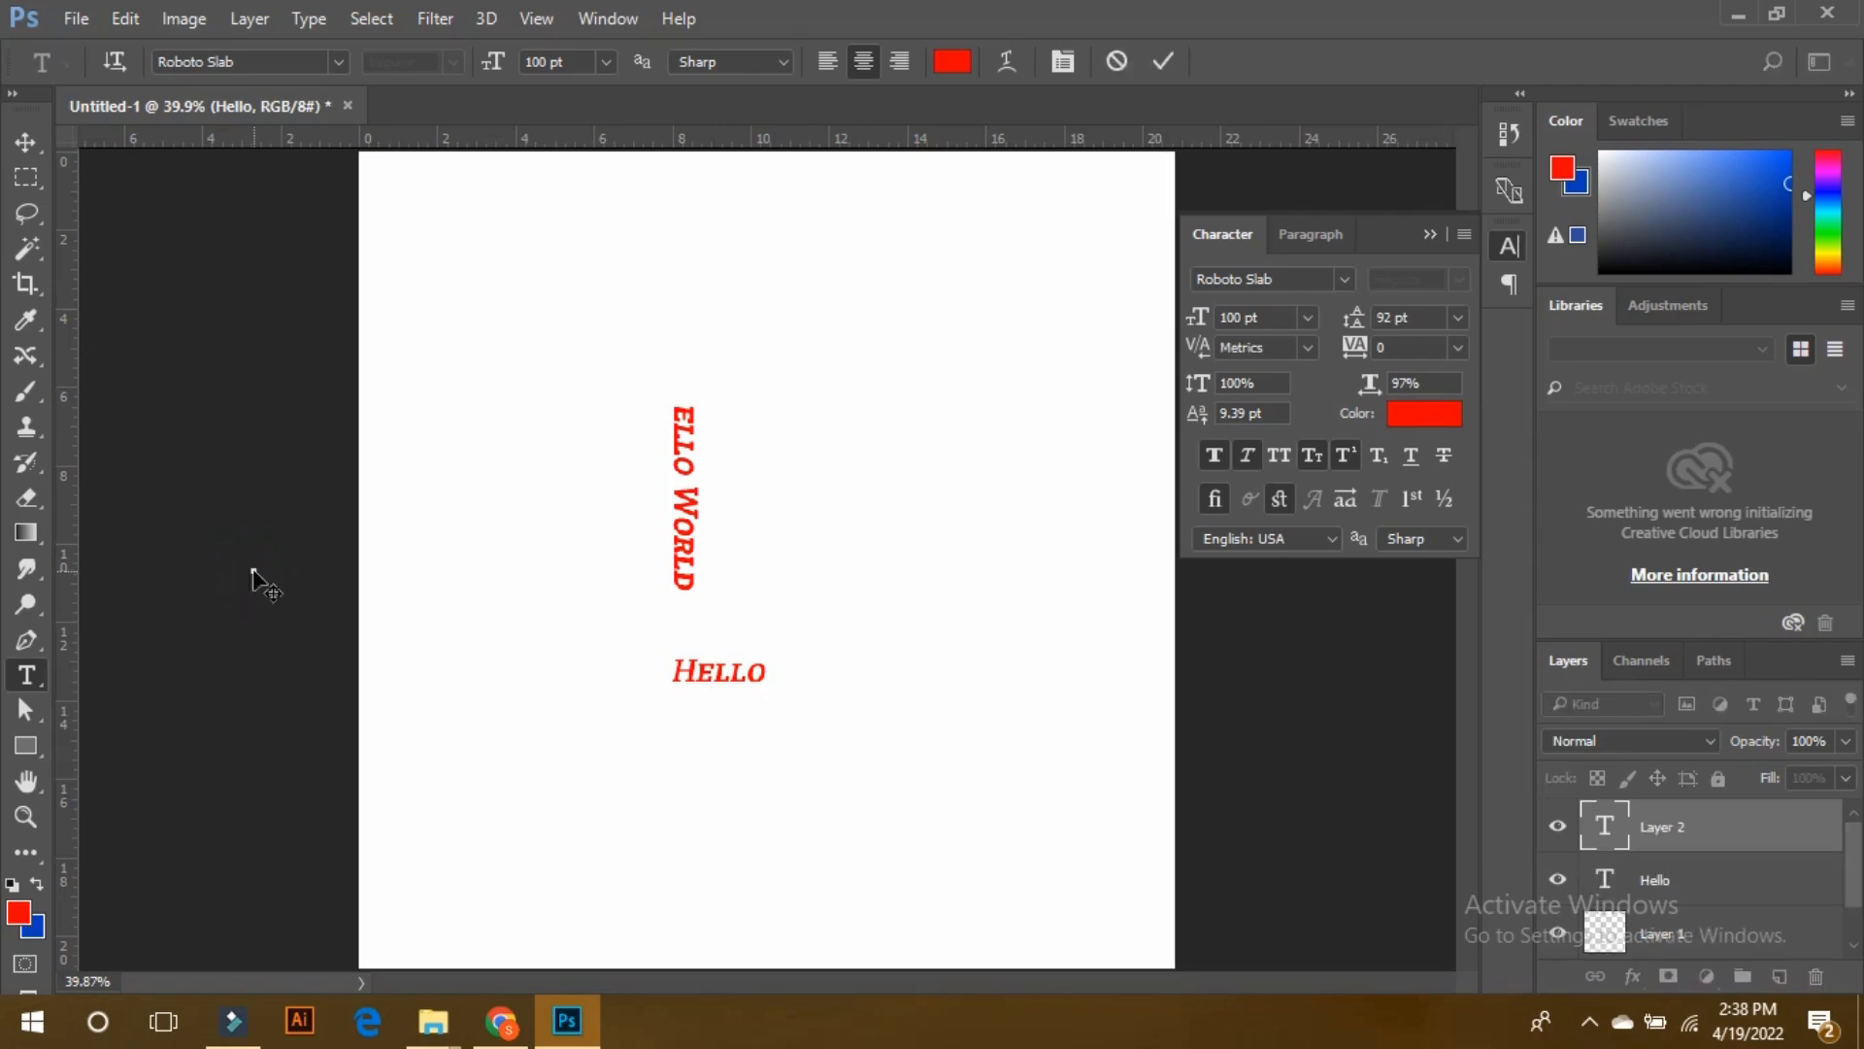
click(25, 142)
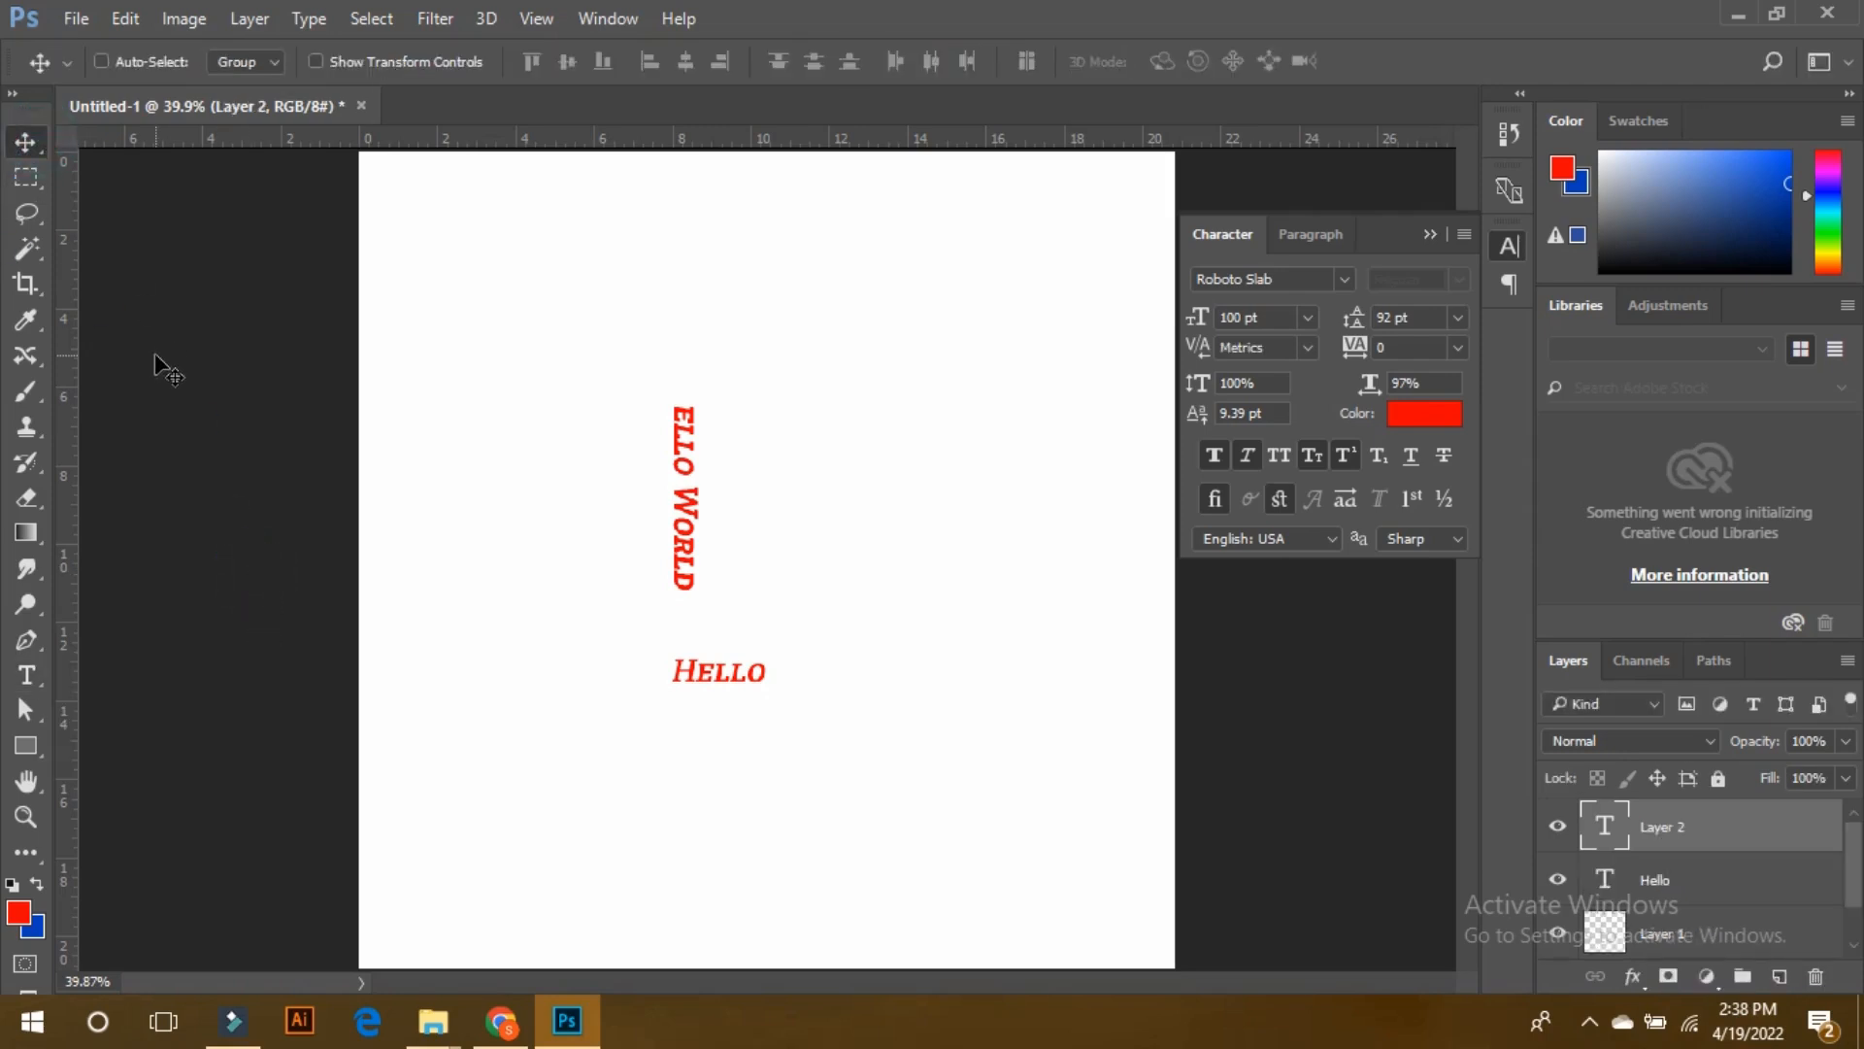